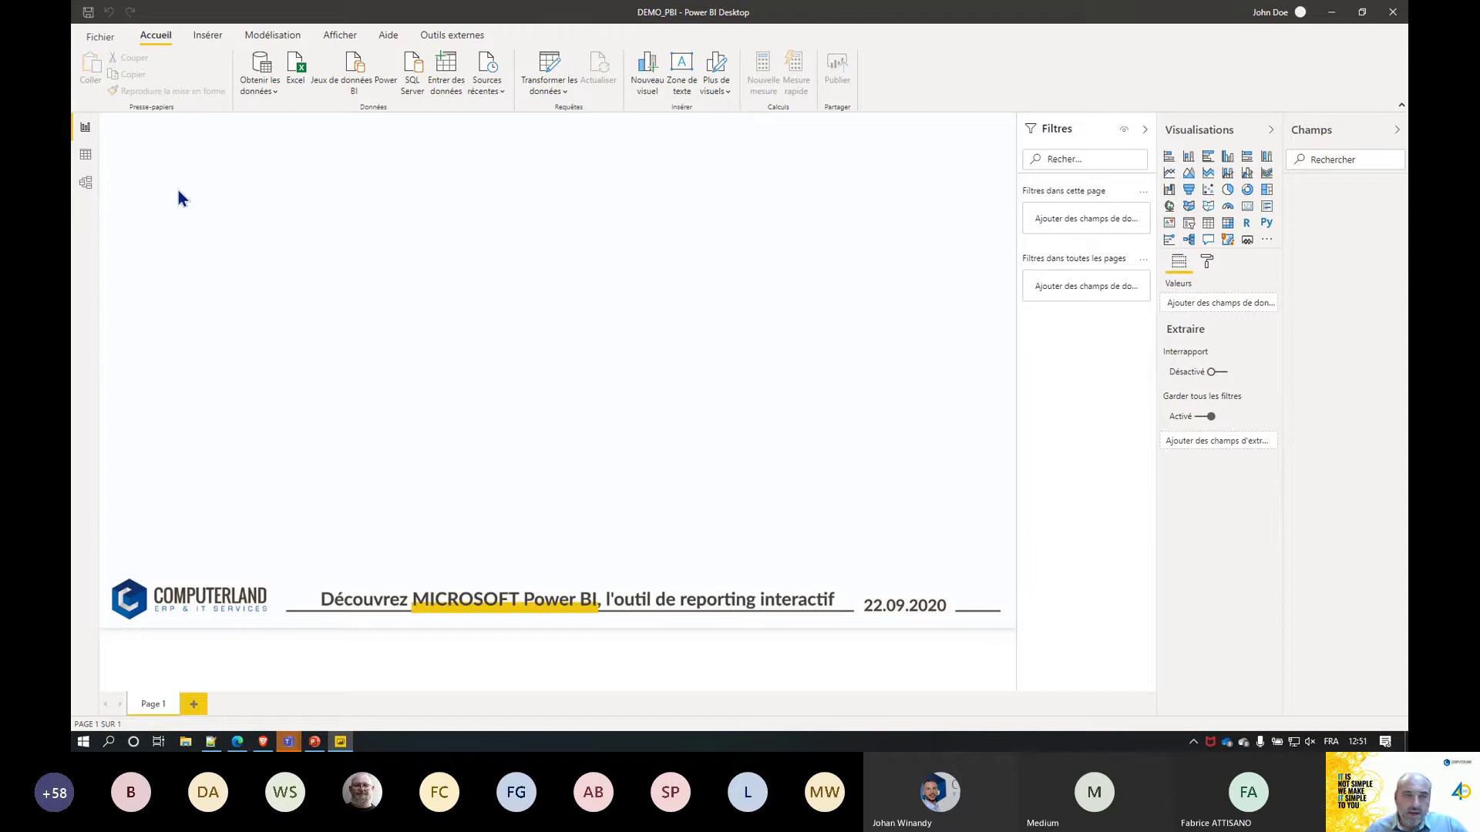
left_click(206, 37)
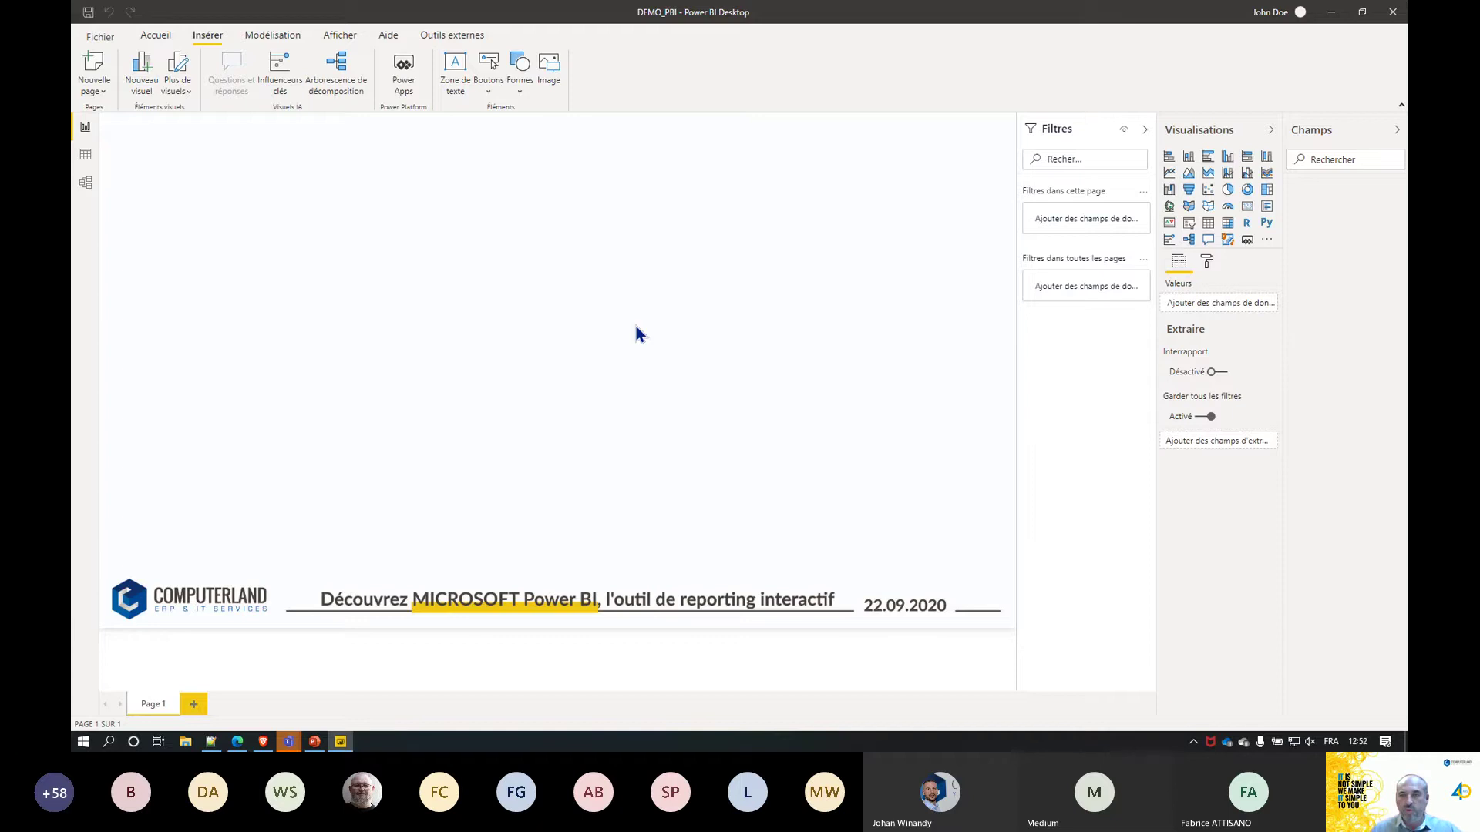
left_click(155, 40)
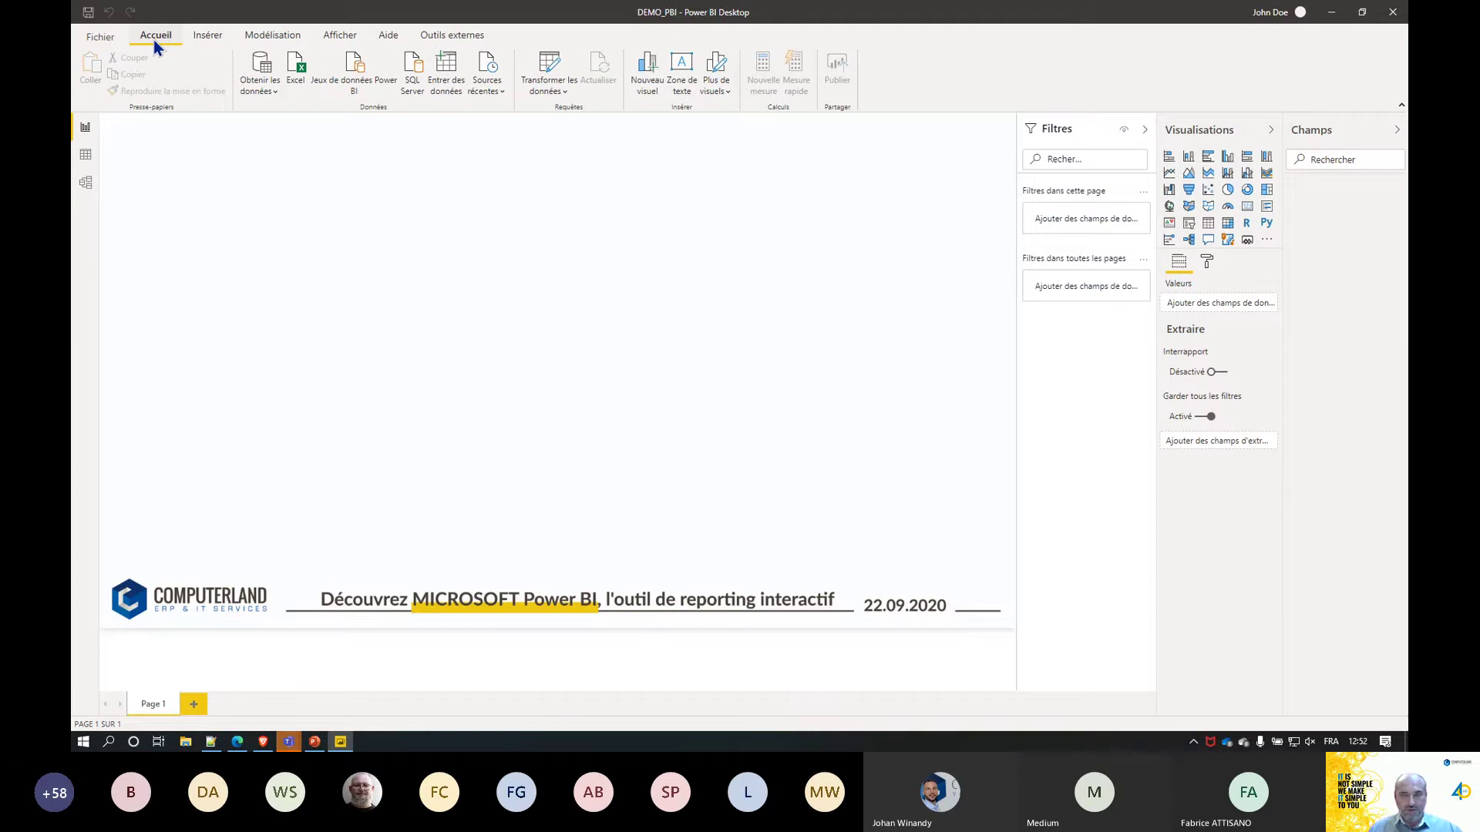
Examine the full list of available data source connectors and close it without connecting.
left_click(274, 91)
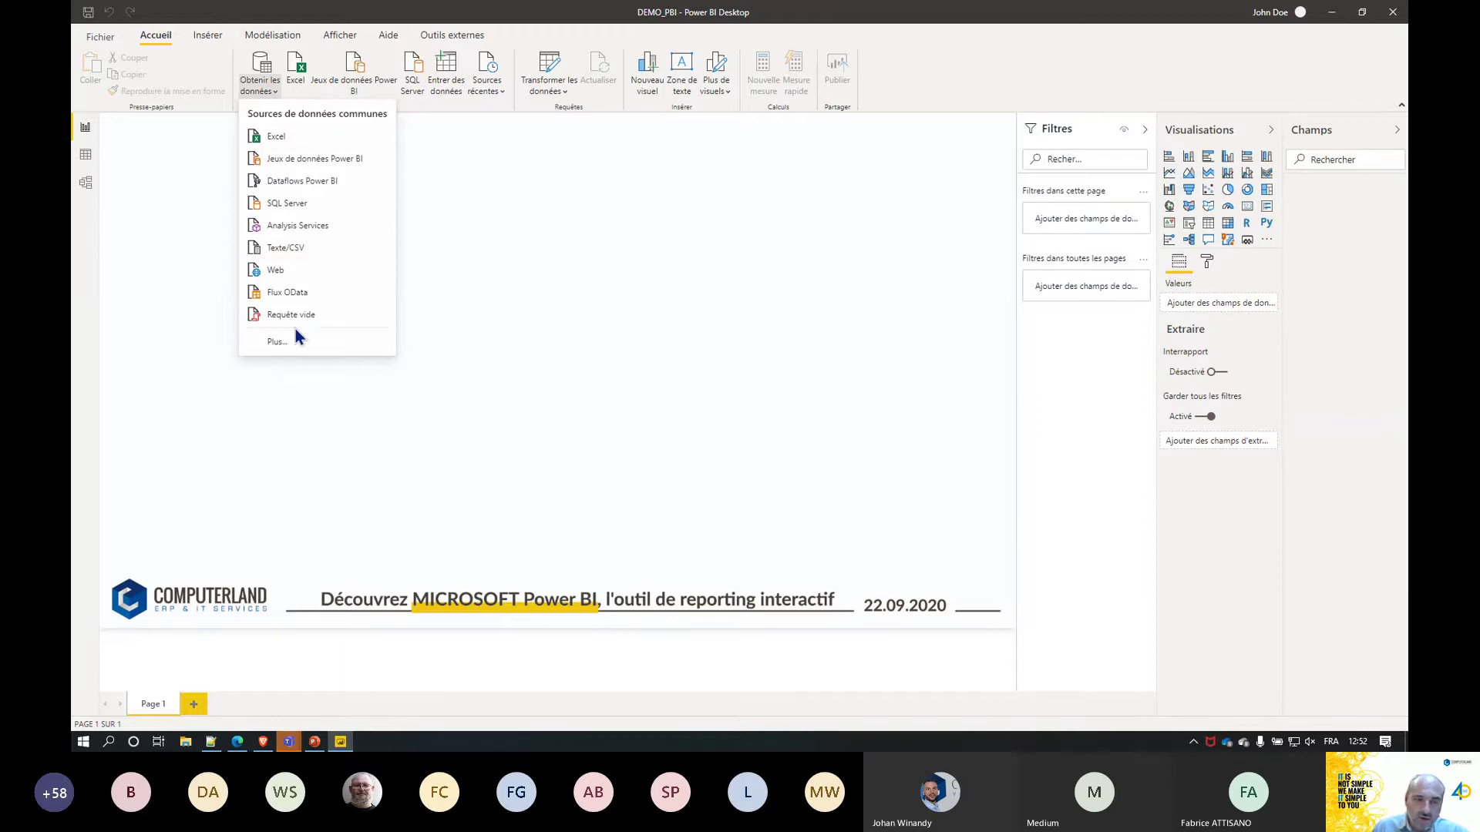
left_click(279, 344)
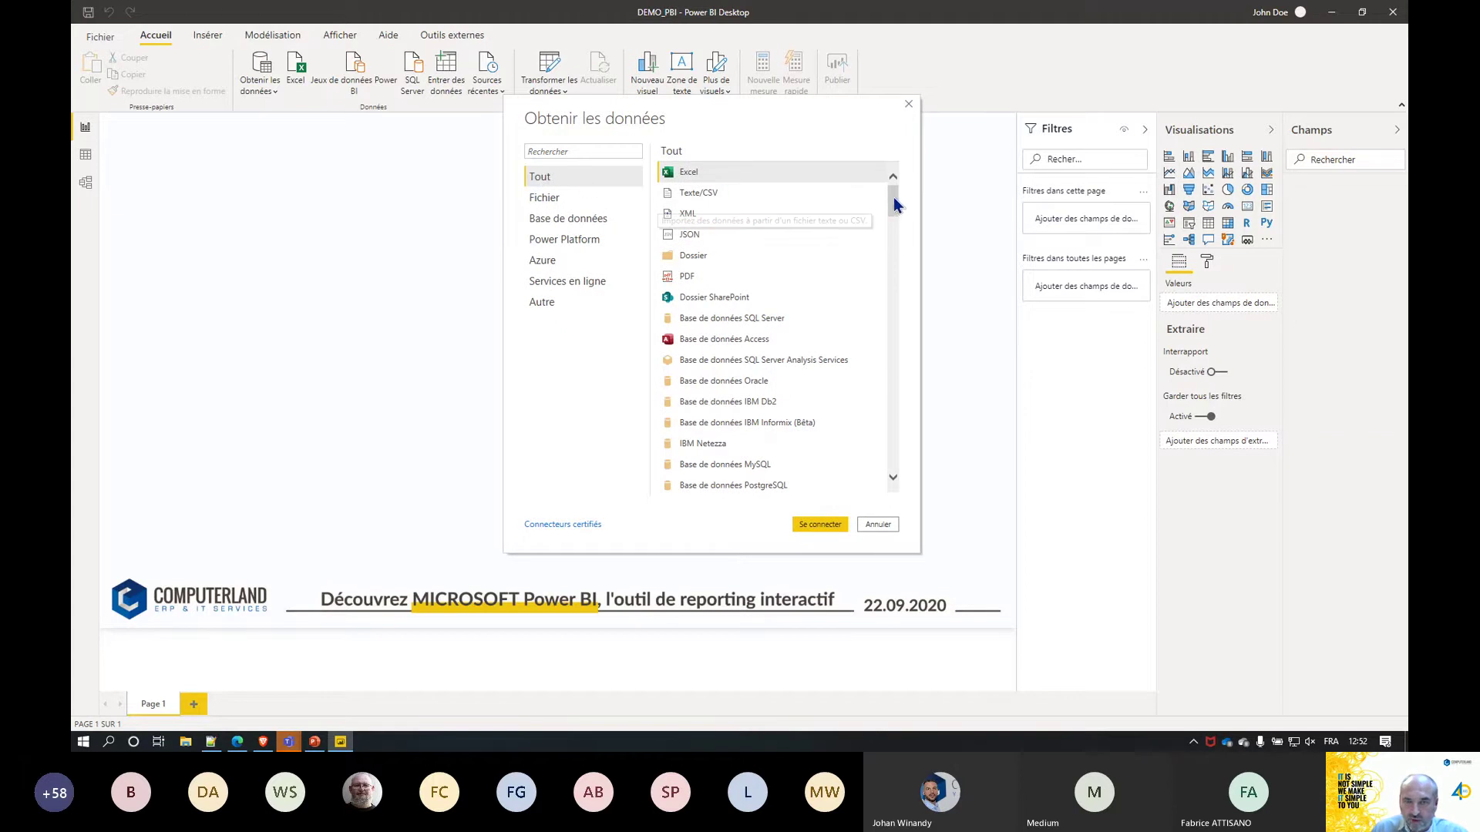
left_click_drag(894, 196, 892, 199)
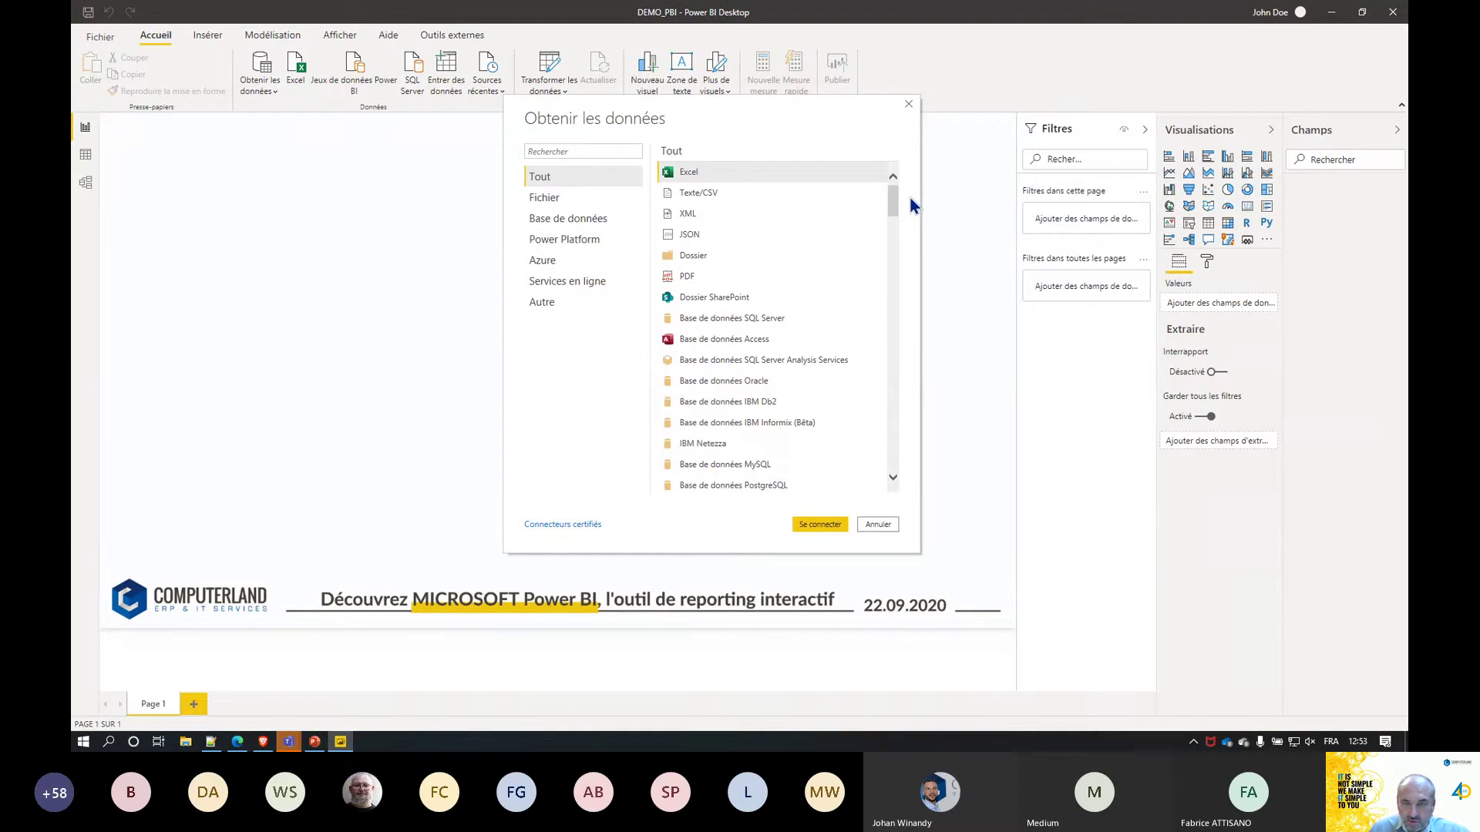
left_click_drag(892, 208, 898, 236)
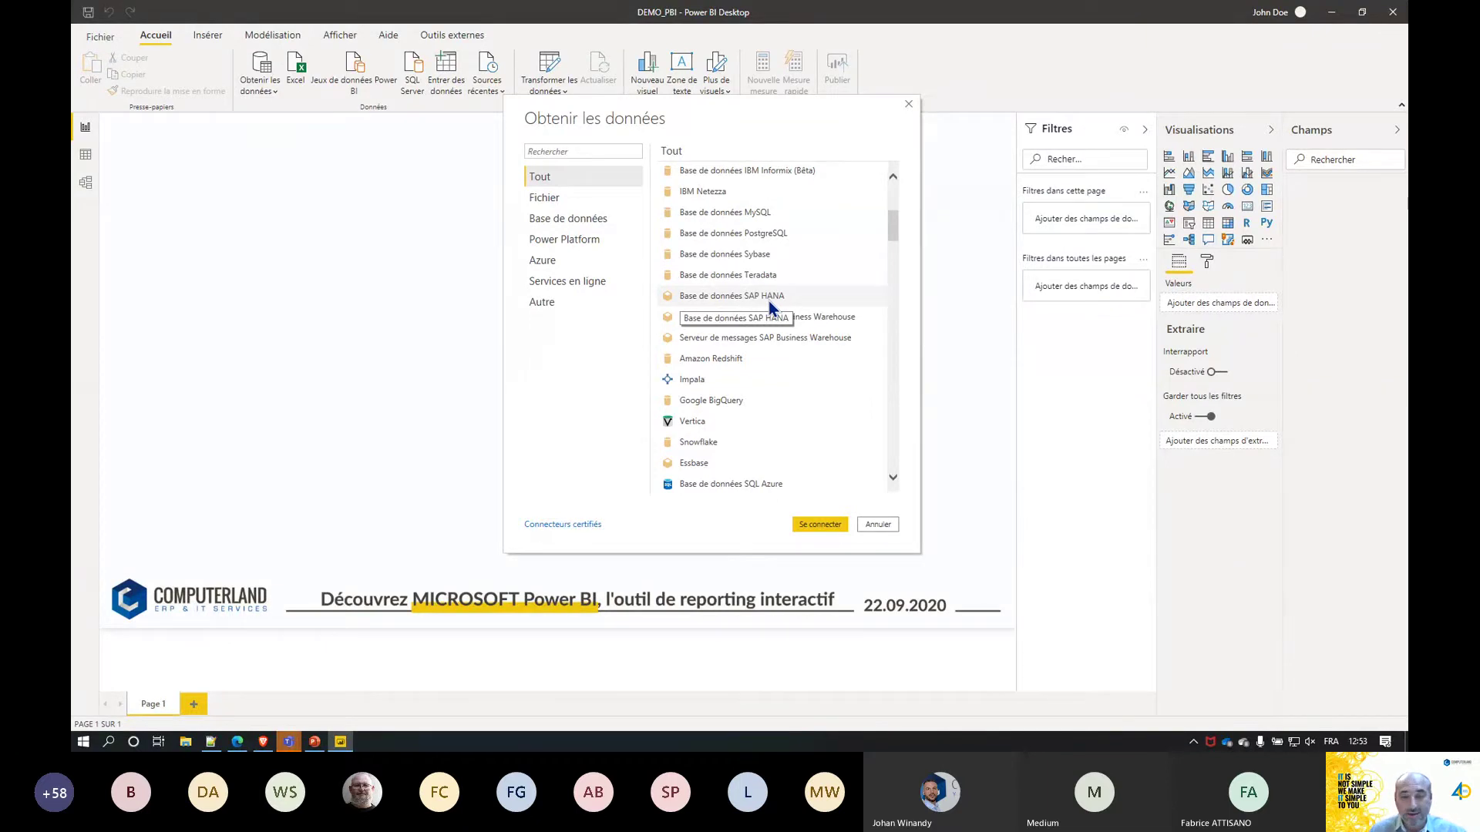
mouse_move(893, 222)
left_mouse_down()
mouse_move(897, 253)
mouse_move(887, 245)
left_mouse_up()
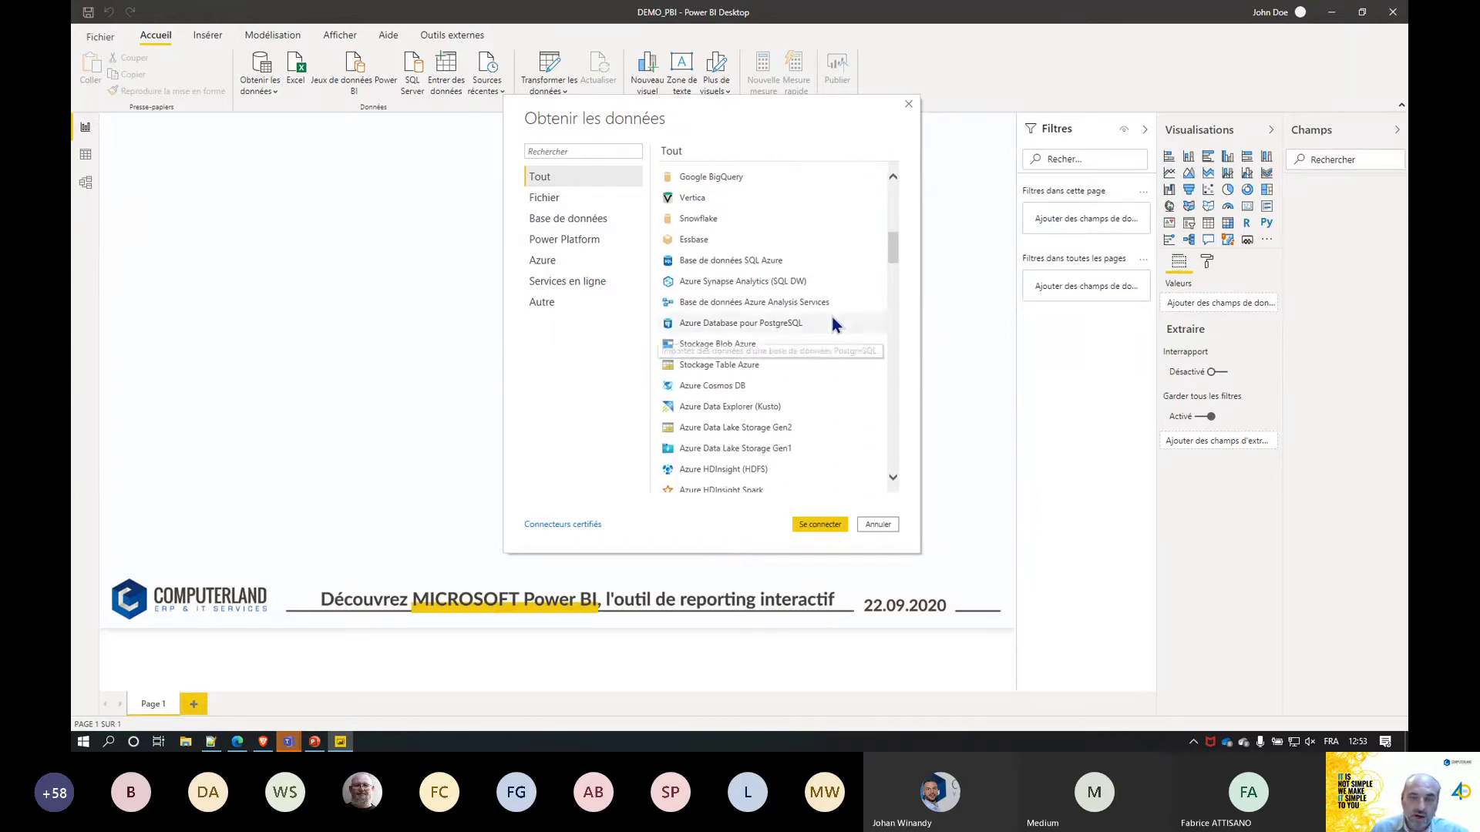
left_click_drag(895, 257, 897, 286)
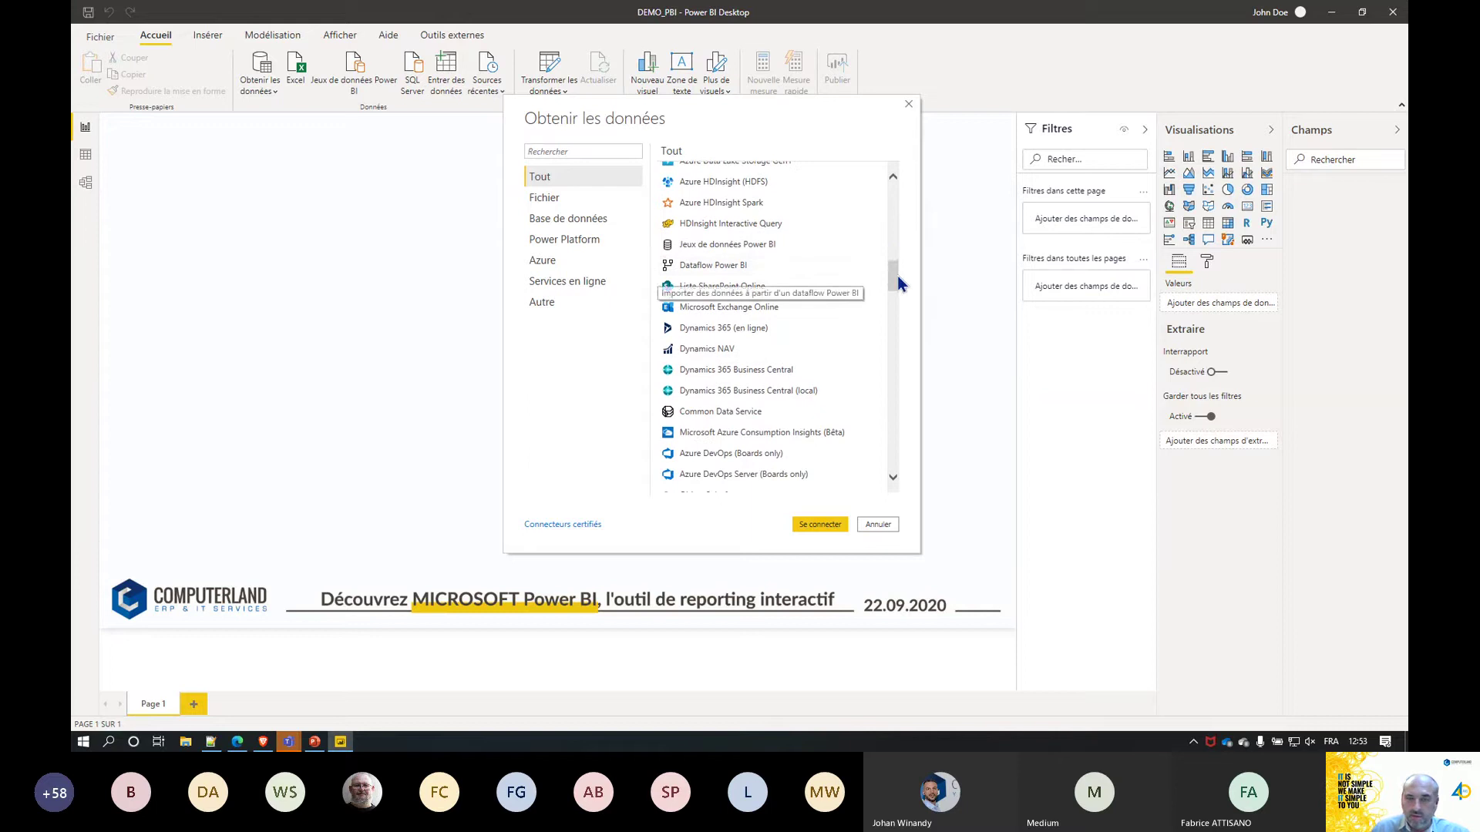
left_click_drag(897, 278, 894, 306)
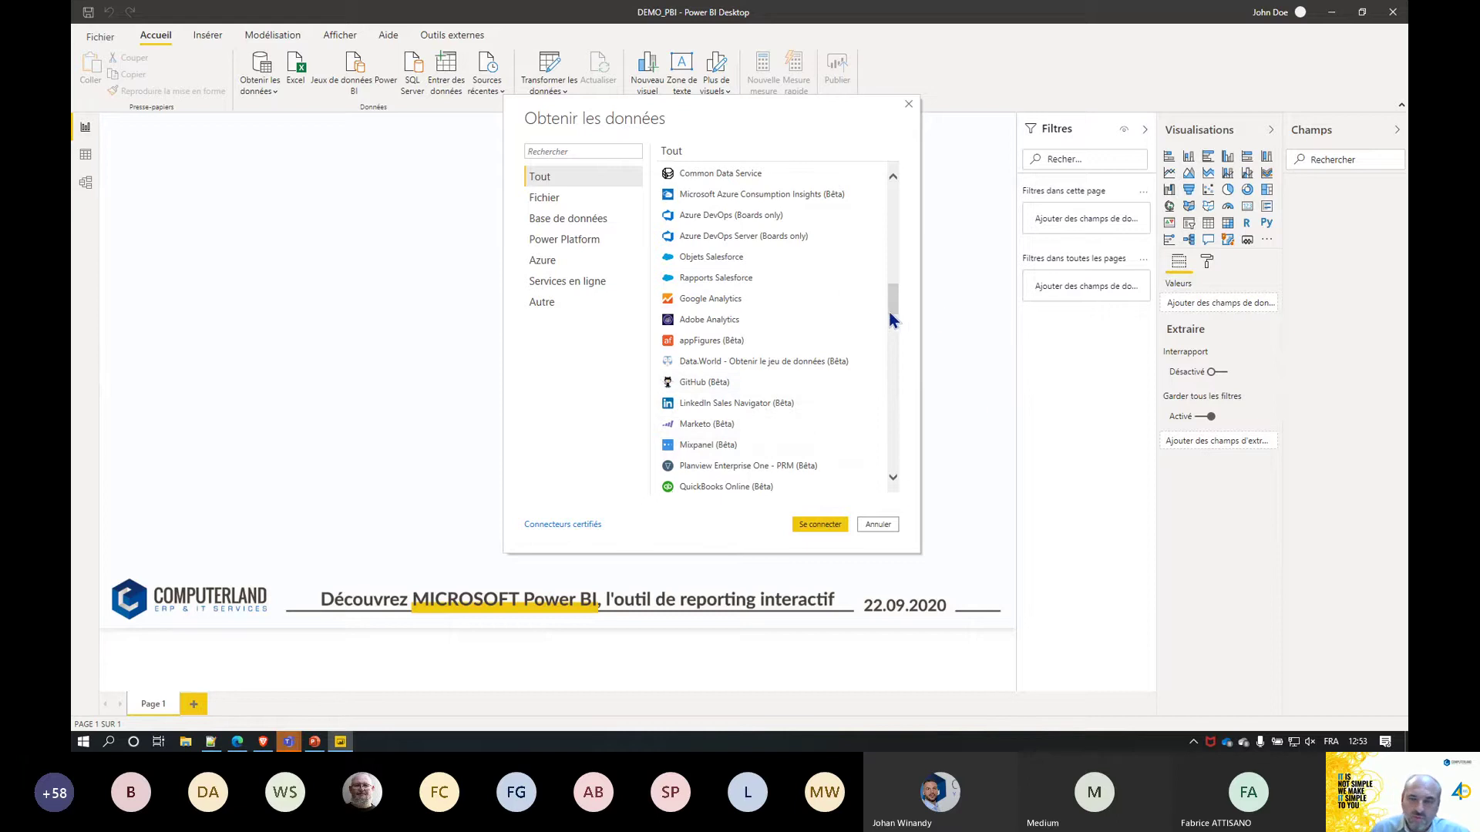
left_click_drag(892, 299, 900, 347)
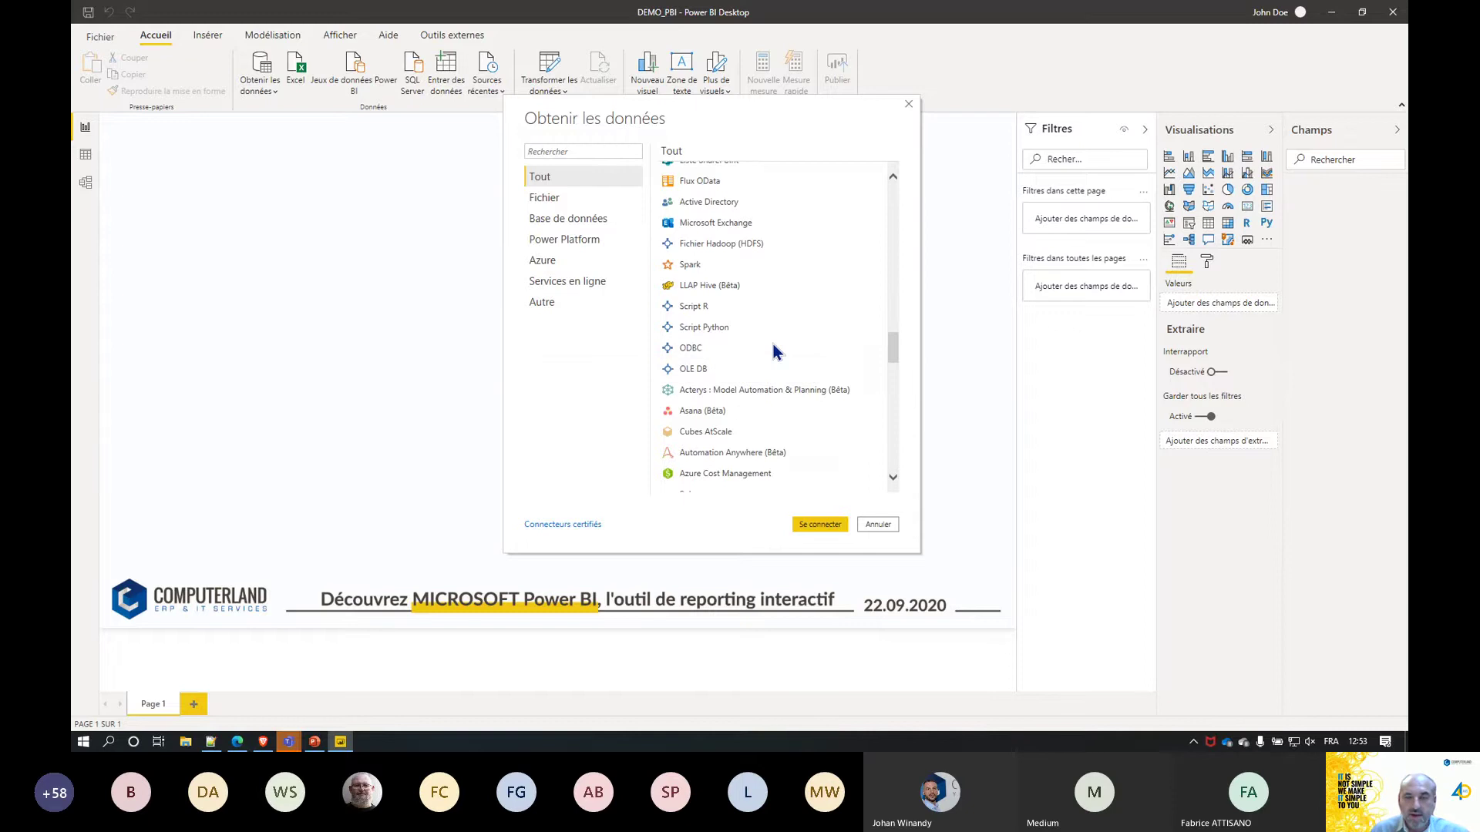
scroll(896, 370, "down", 5)
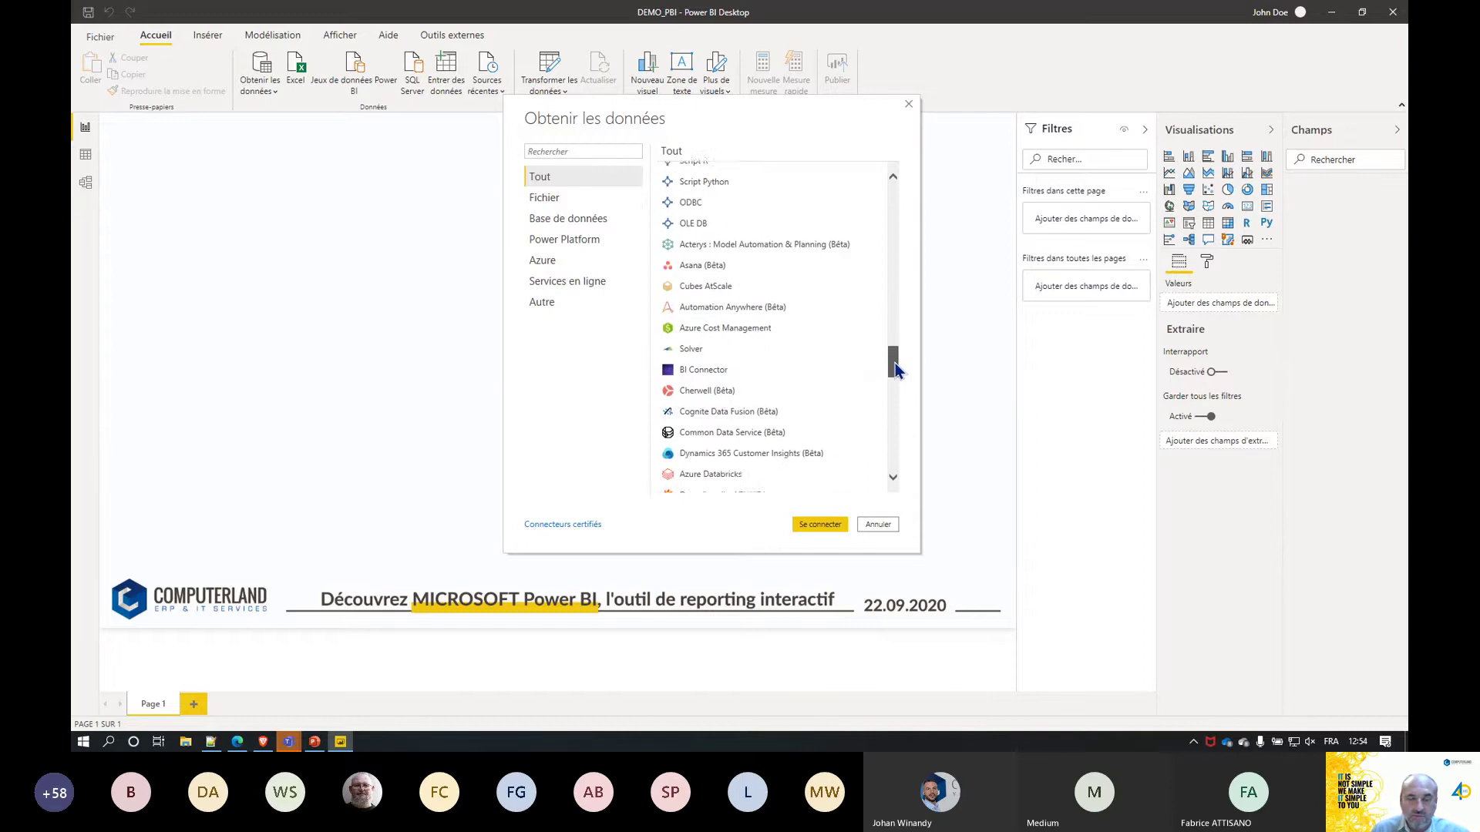
left_click_drag(897, 389, 902, 397)
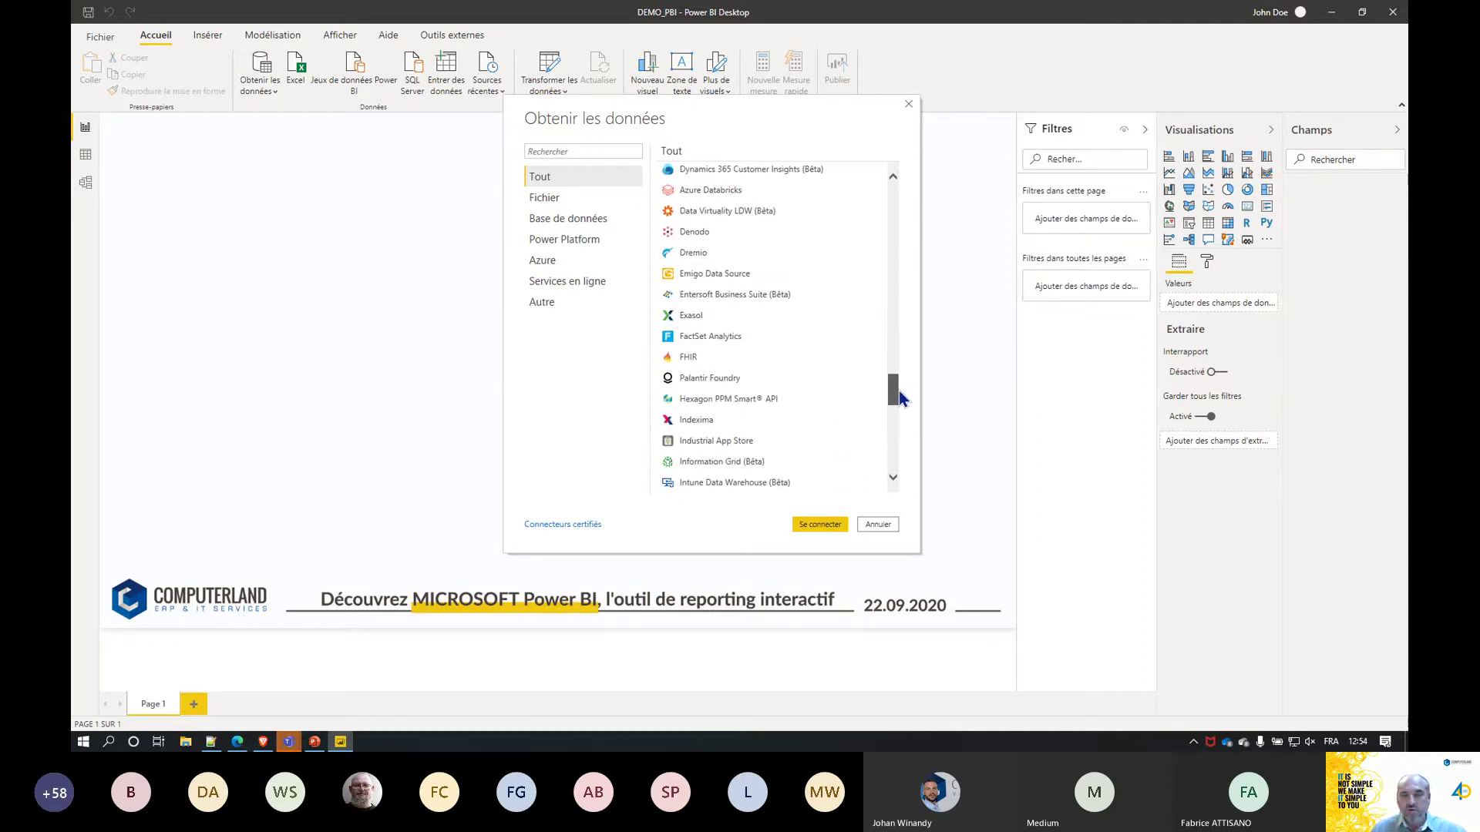
left_click_drag(899, 391, 899, 420)
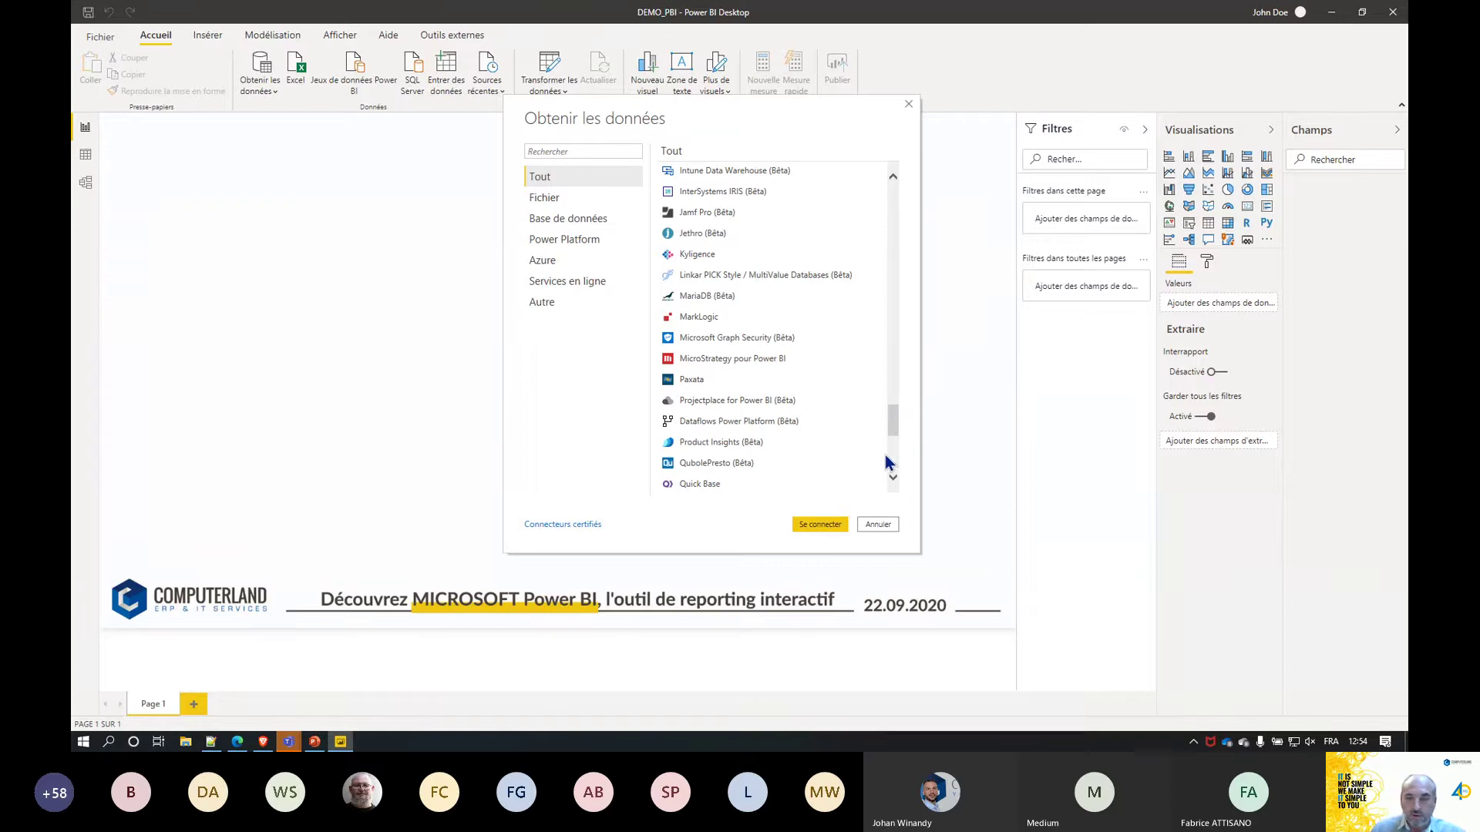
left_click_drag(896, 420, 894, 432)
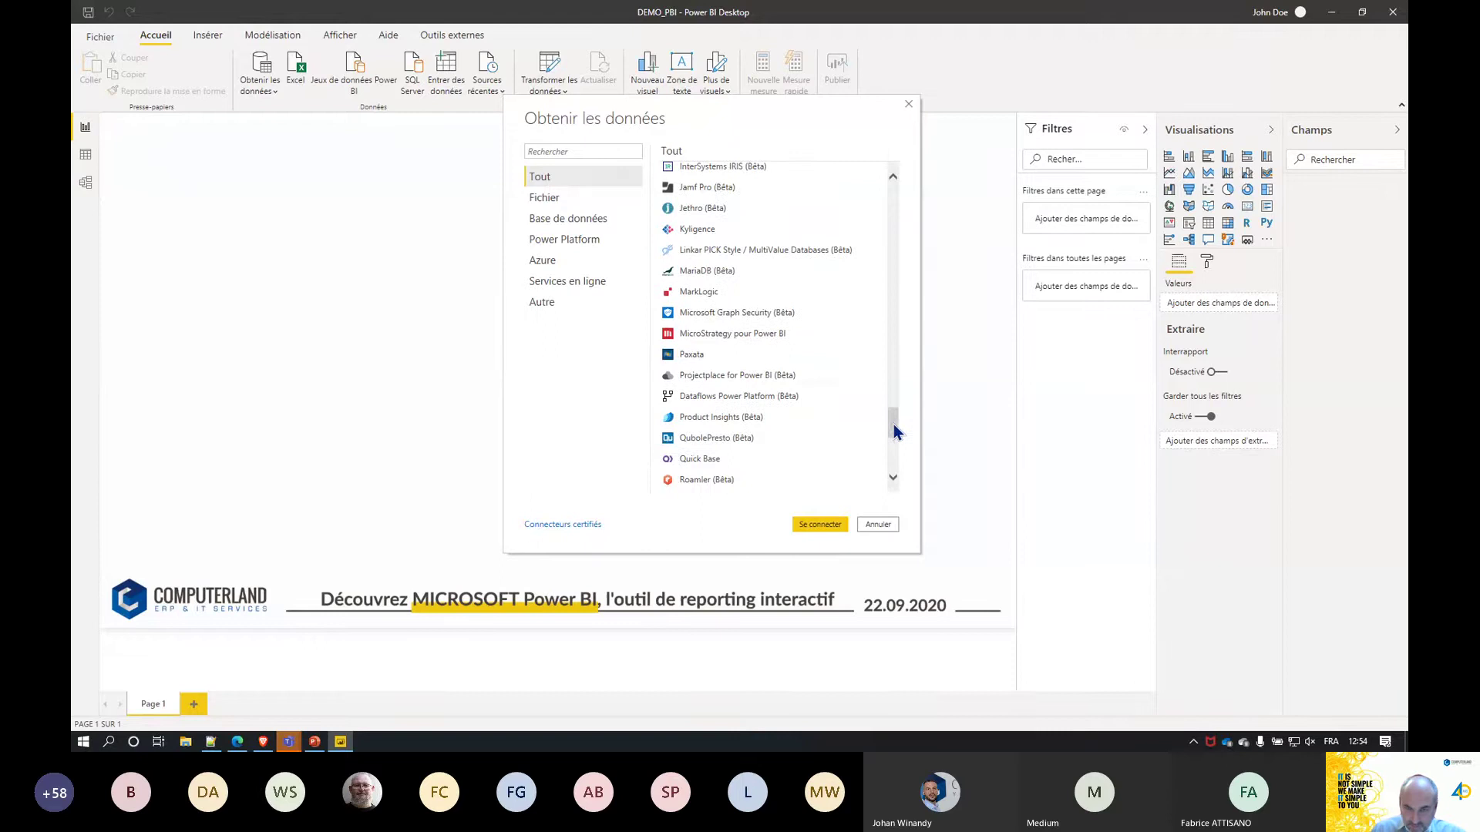
left_click(879, 525)
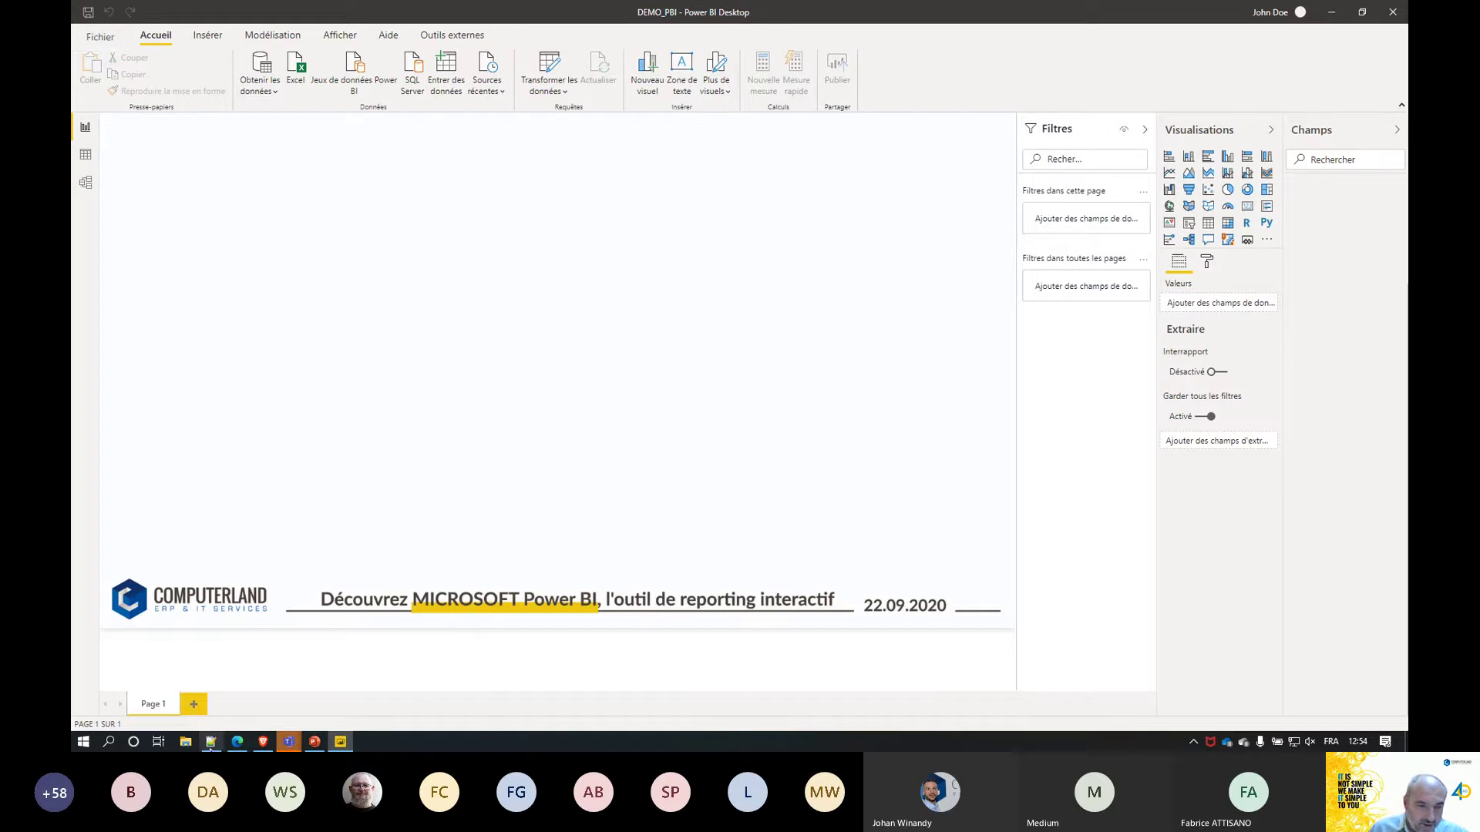
Switch to Notepad++ and copy the server name LAPTOP-J83B1Q5A from Sources.txt.
left_click(211, 742)
left_click_drag(848, 448, 751, 442)
key("ctrl+c")
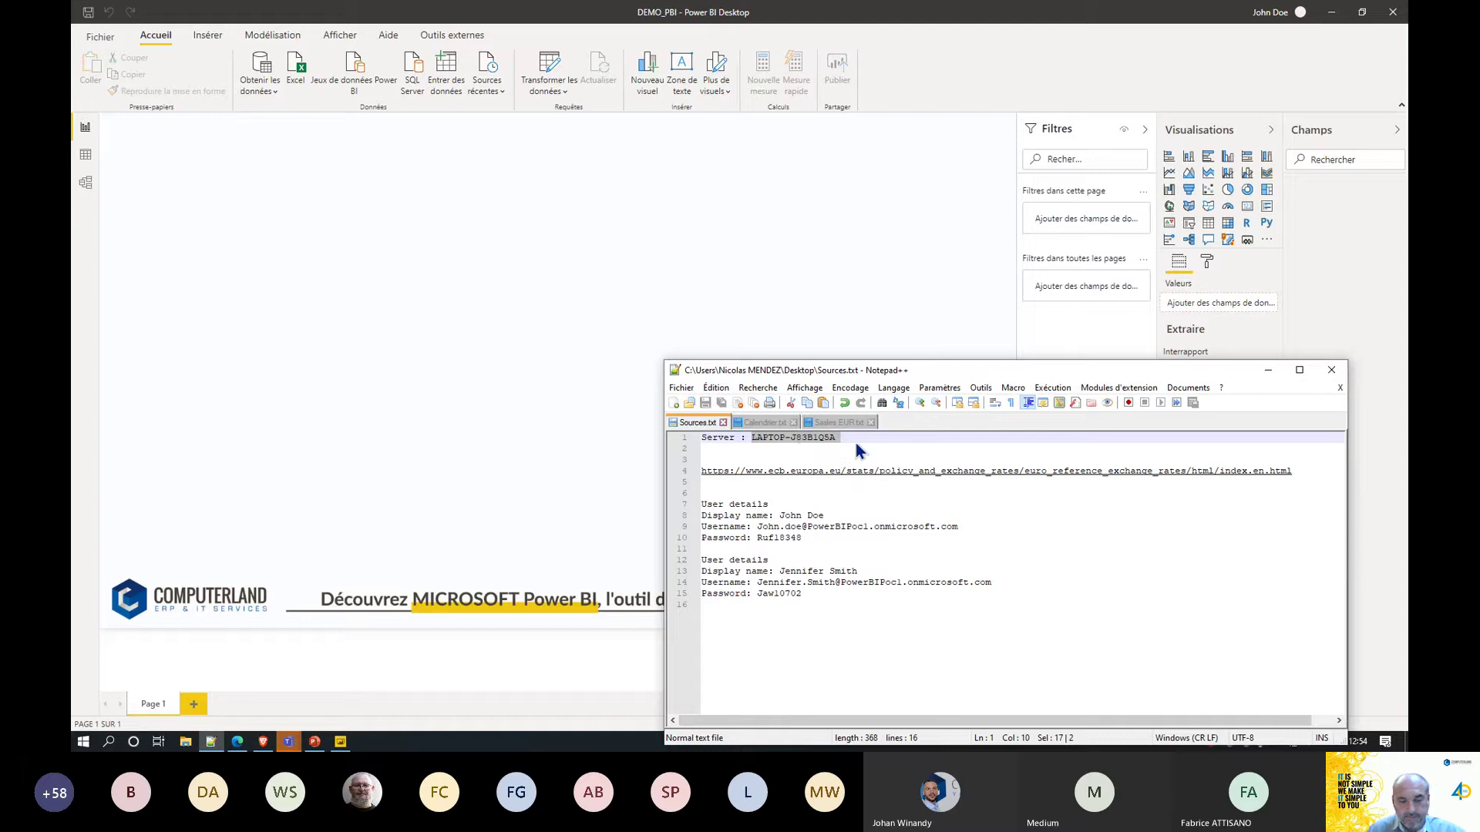
Back in Power BI Desktop, connect to the SQL Server LAPTOP-J83B1Q5A in Importer mode without specifying a database.
left_click(438, 281)
left_click(270, 92)
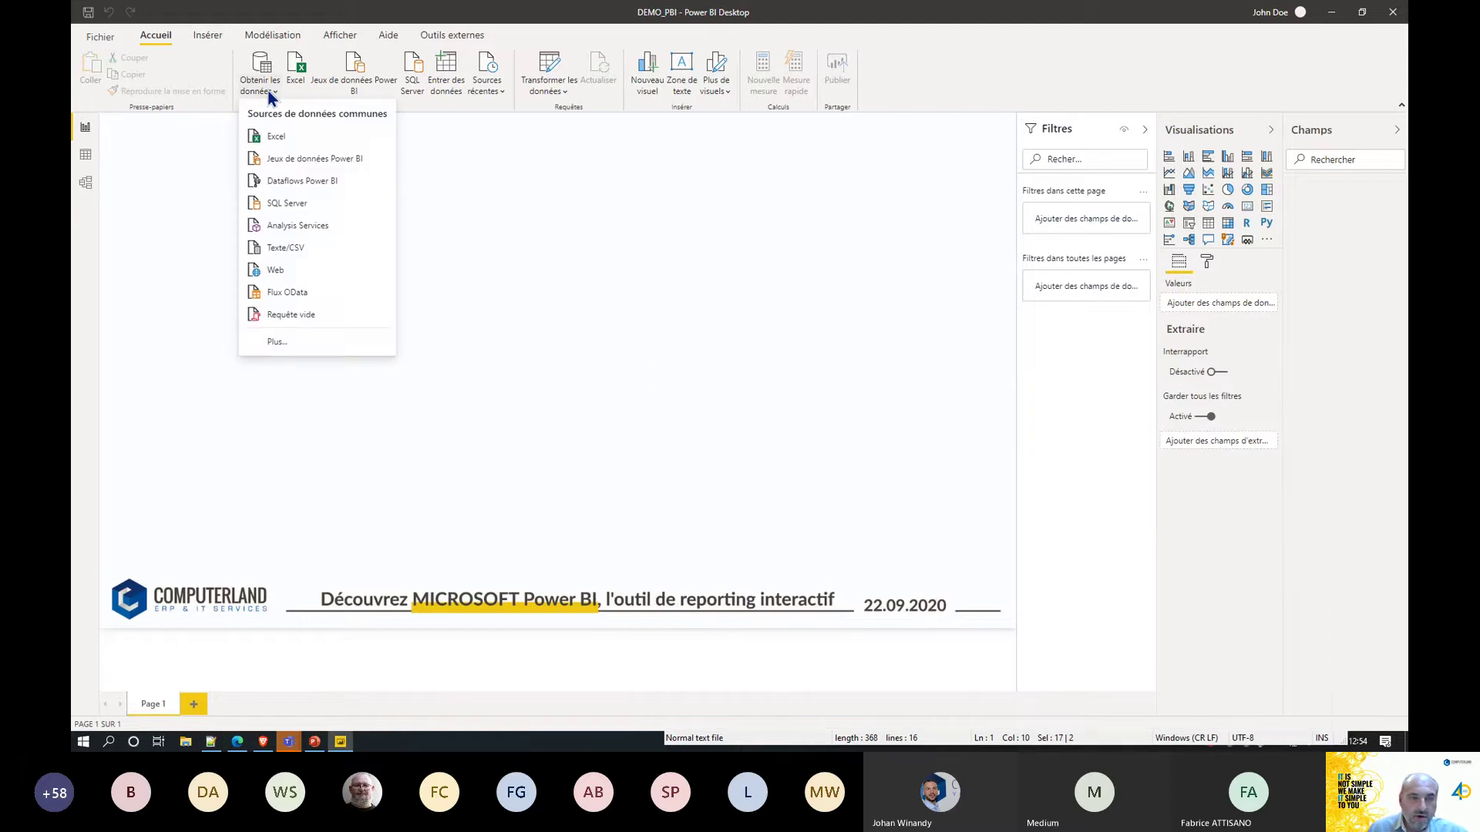
left_click(281, 207)
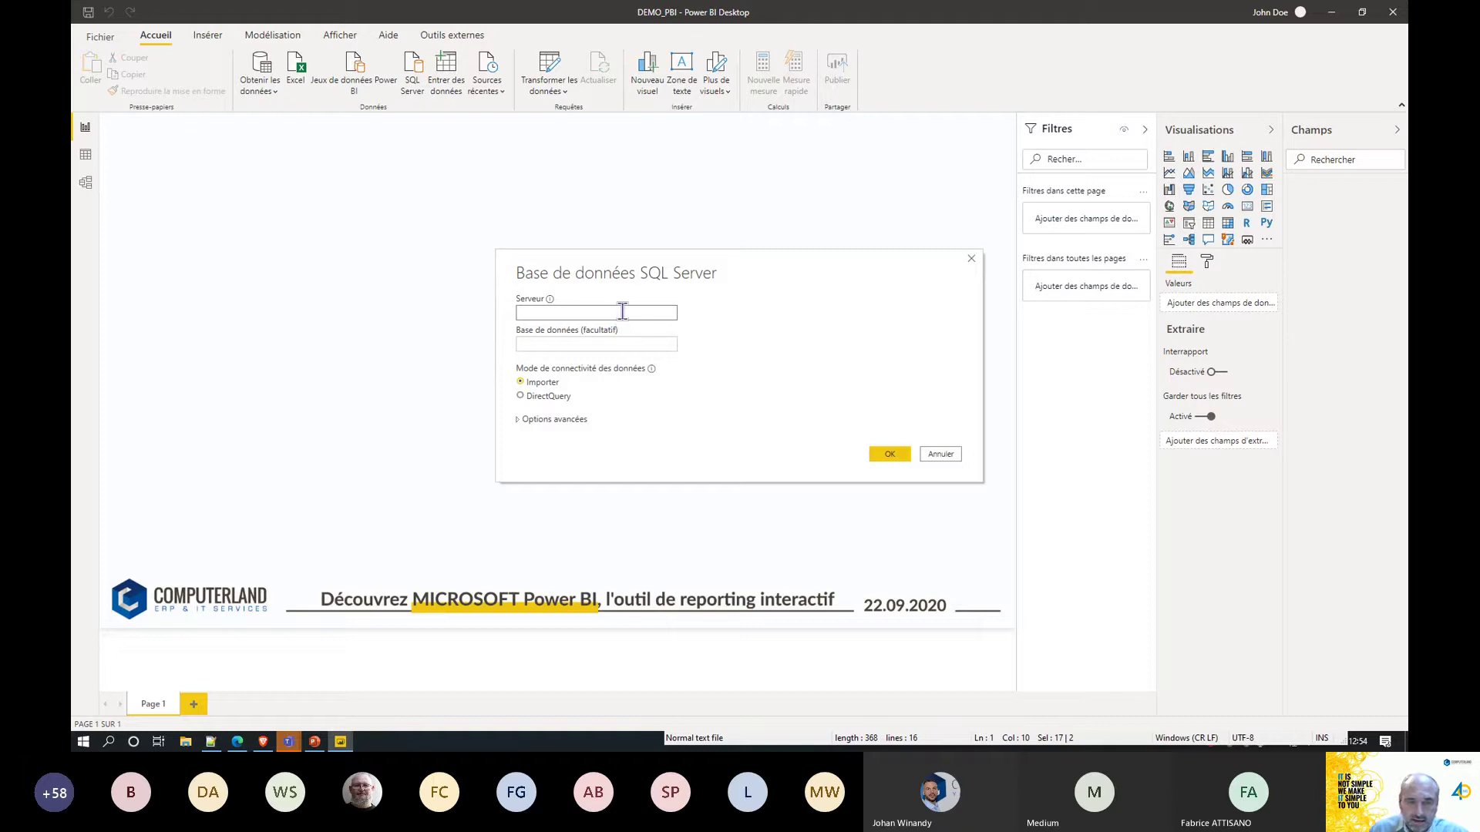
key("ctrl+v")
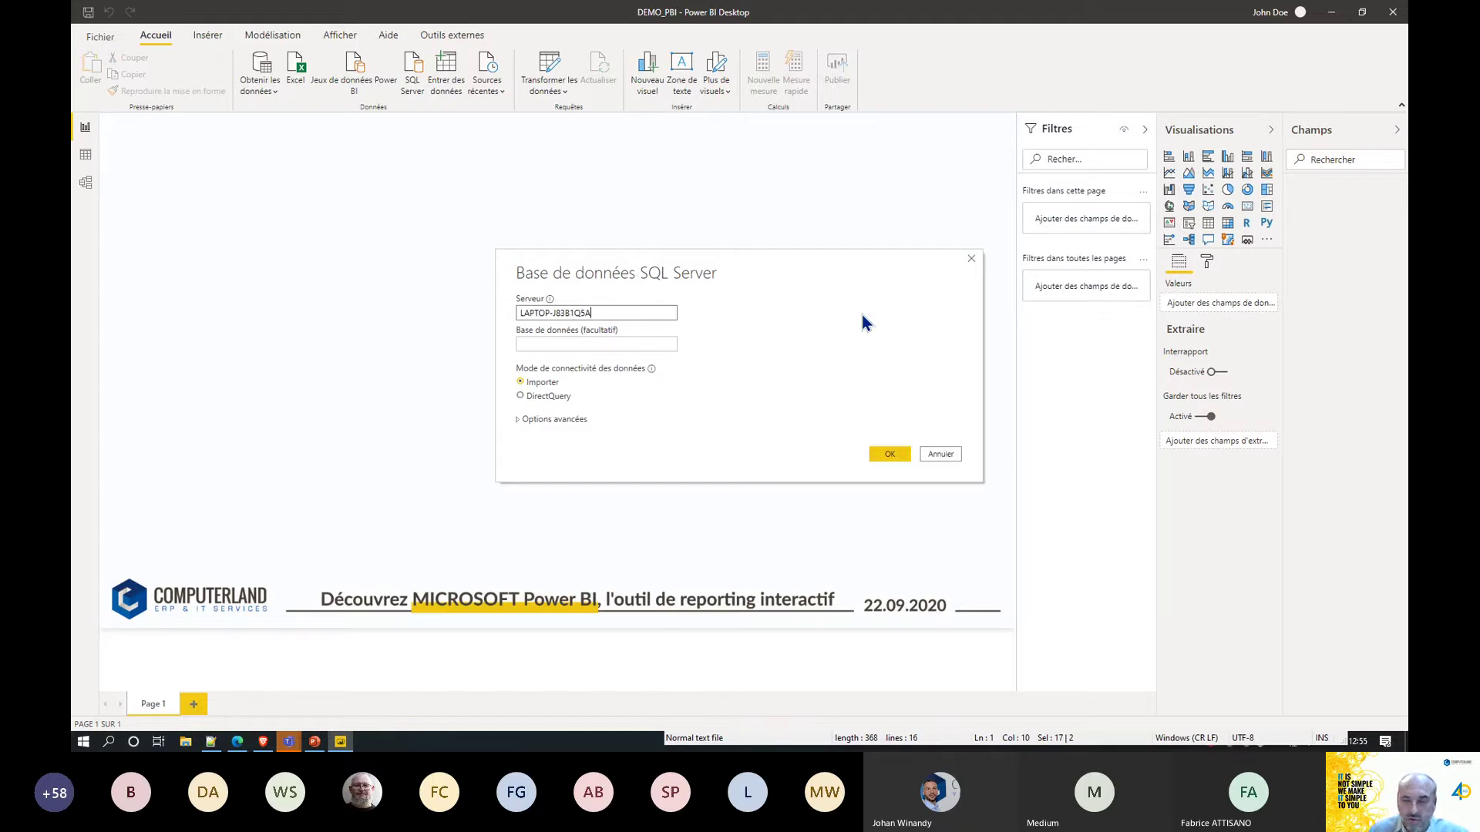
left_click(881, 456)
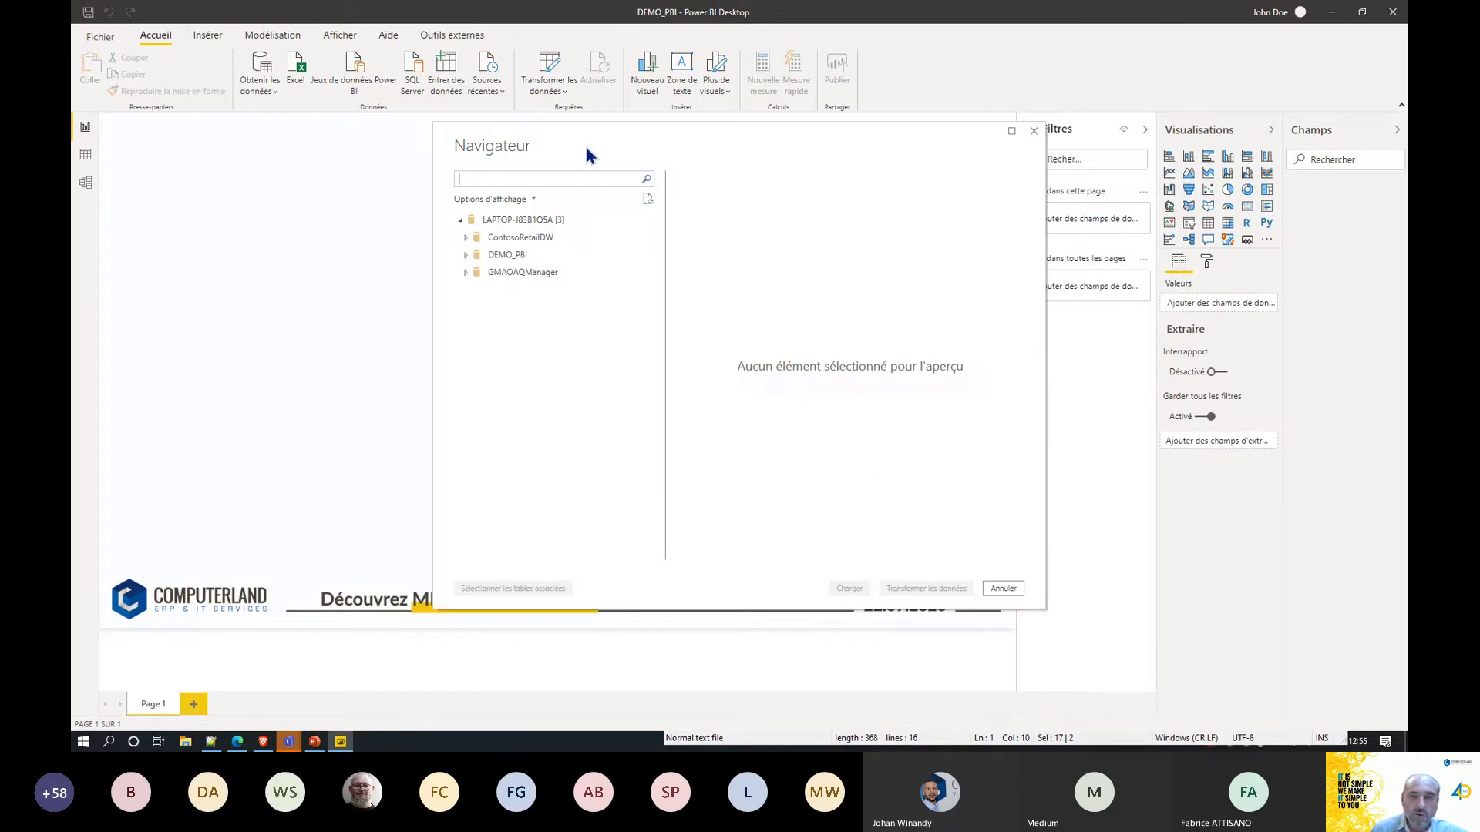
Examine the tables and views inside the GMAOAQManager database in the Navigateur dialog.
left_click_drag(604, 131, 567, 124)
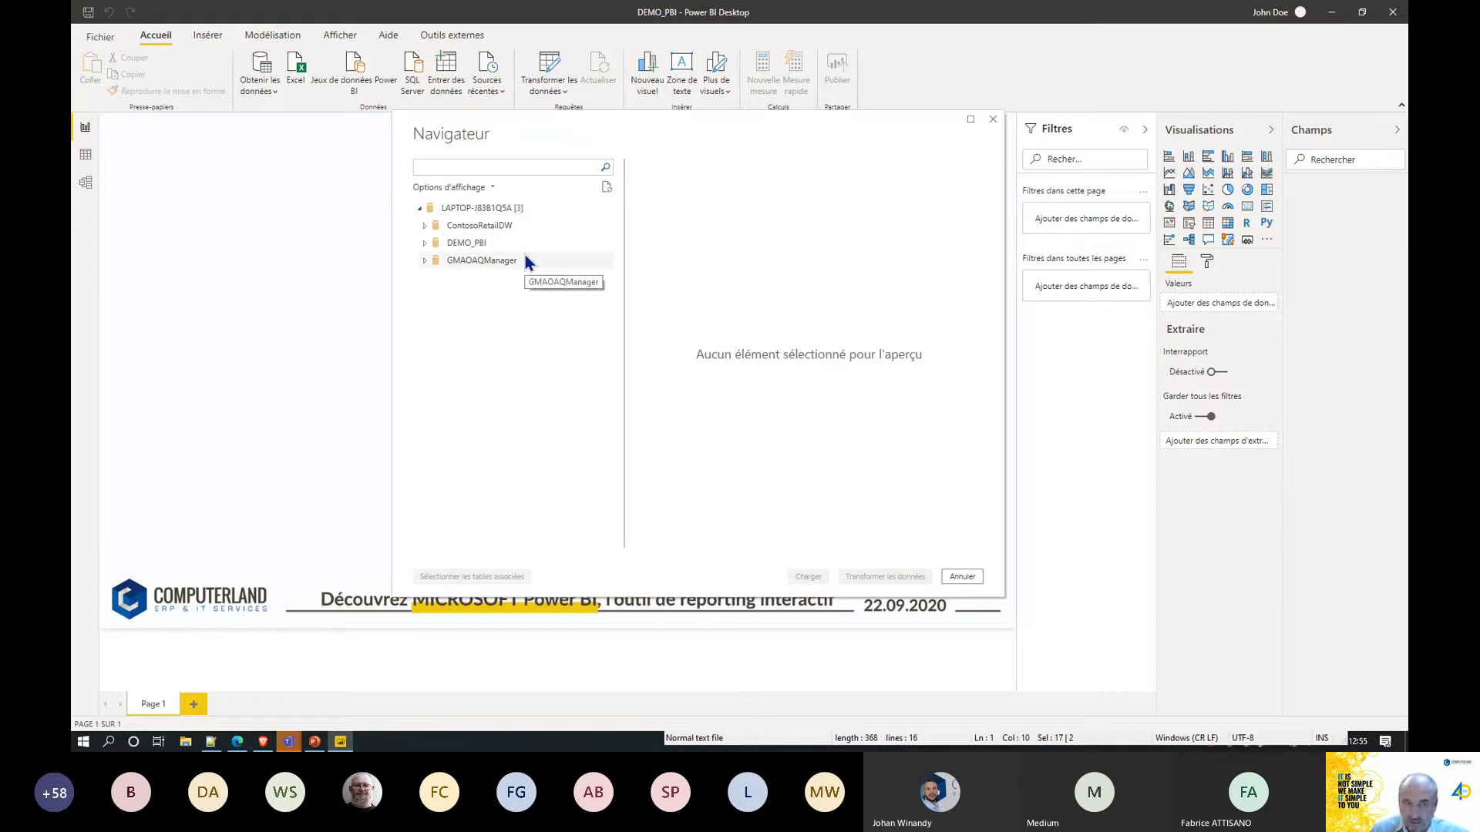
left_click(423, 261)
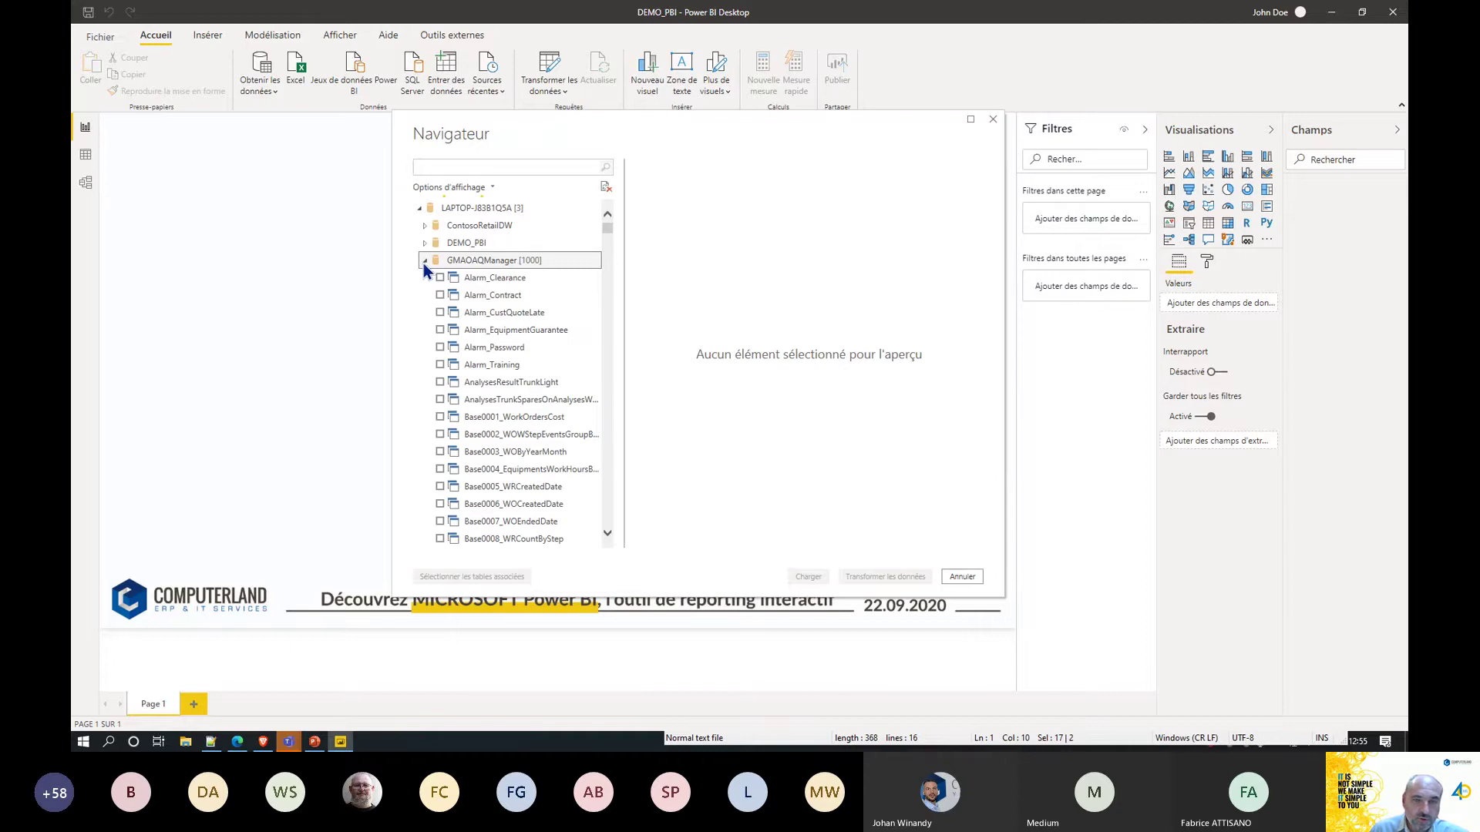
scroll(538, 304, "down", 3)
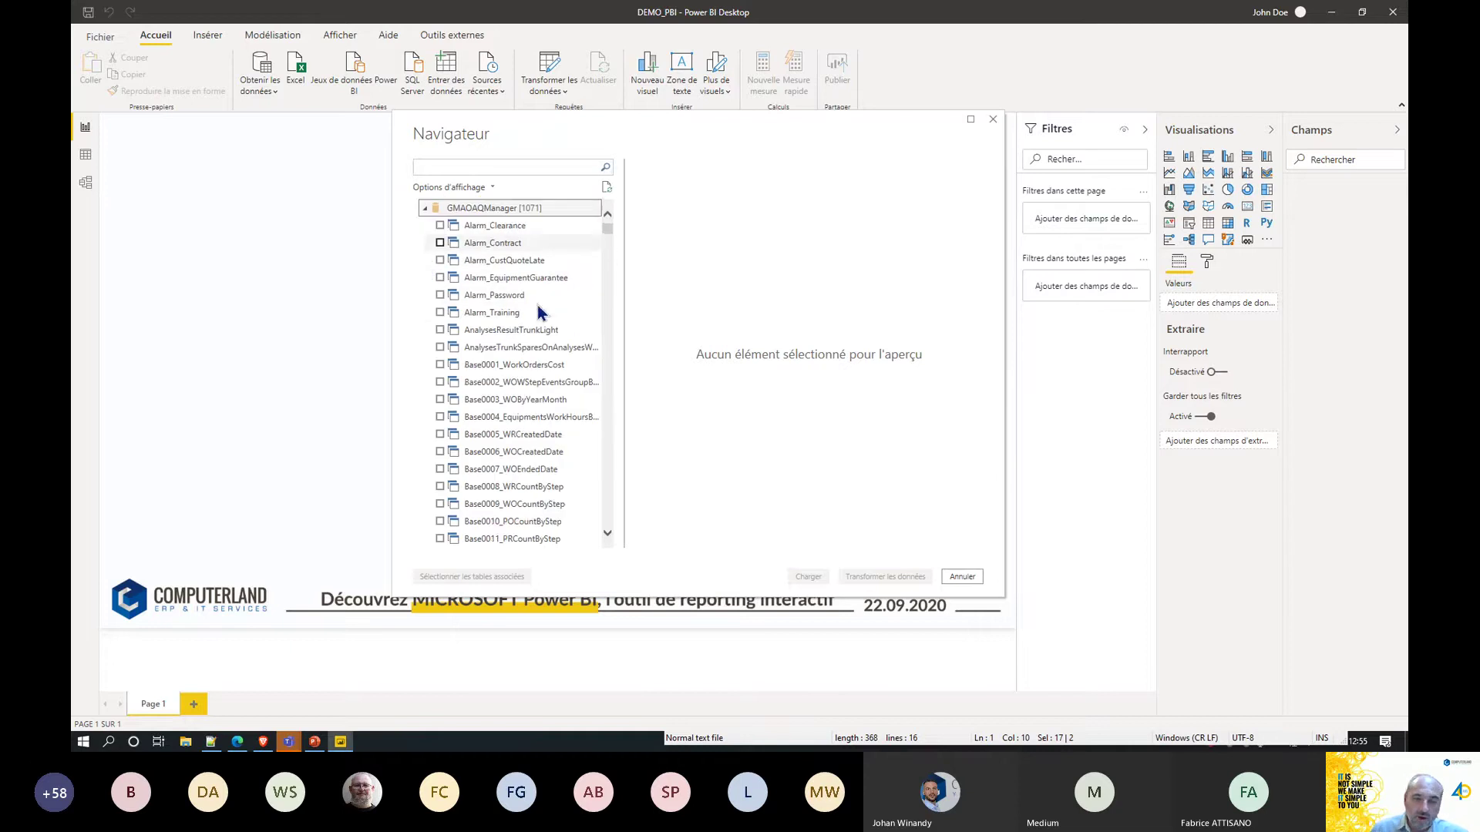
scroll(538, 367, "up", 2)
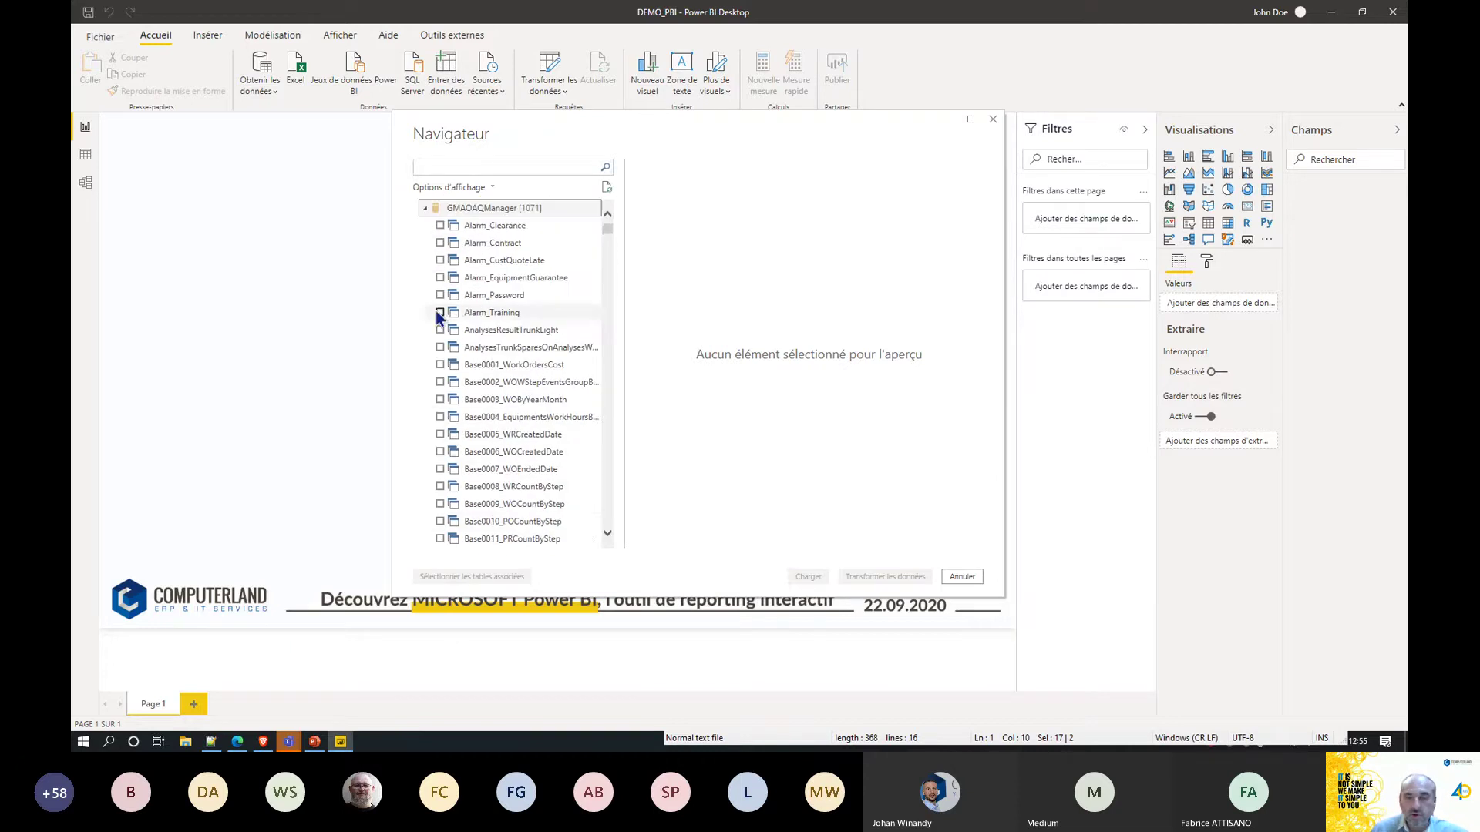
scroll(609, 223, "up", 1)
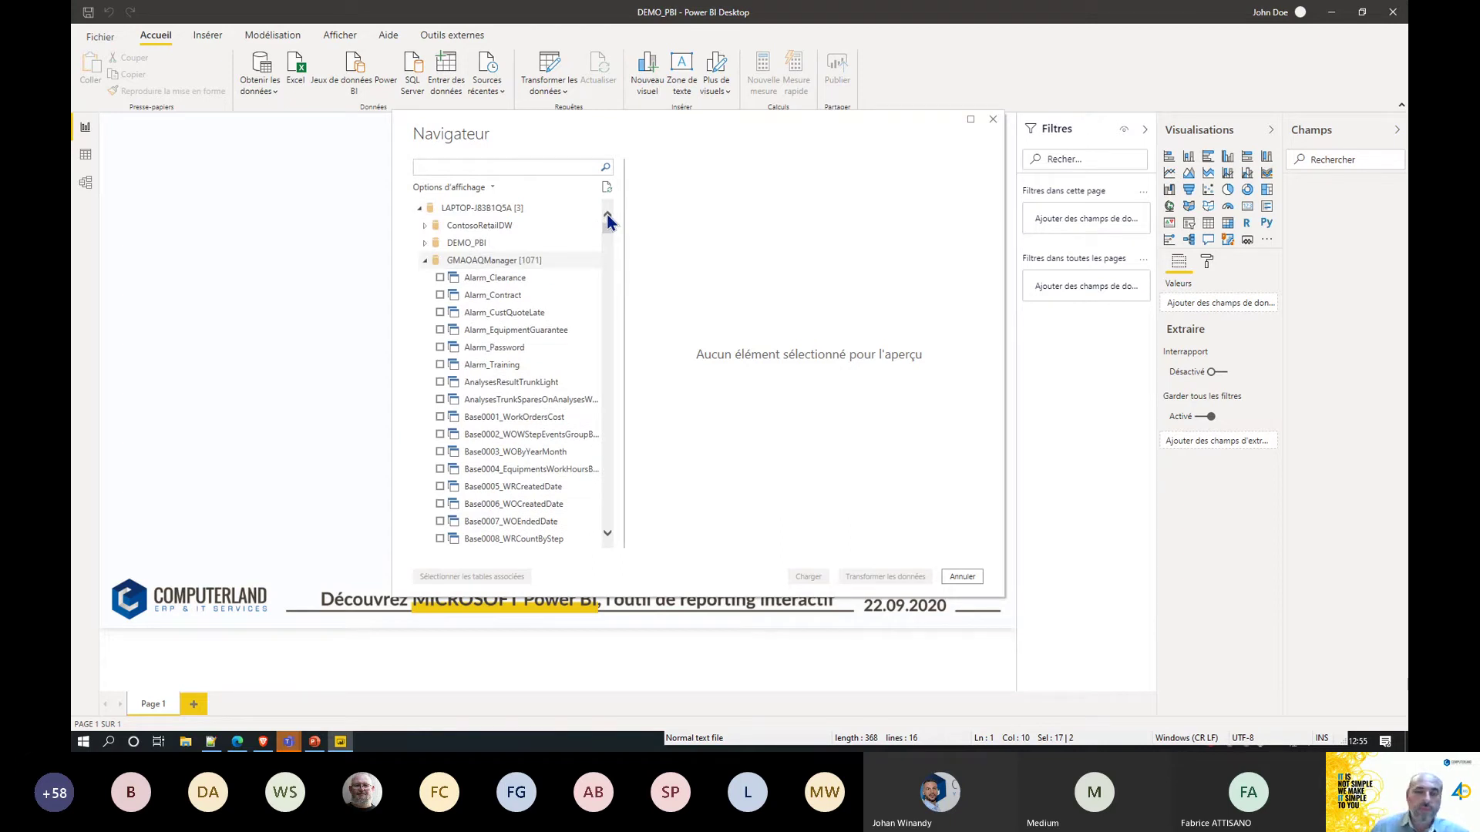
left_click(424, 261)
Select the V_Sales view in the DEMO_PBI database and load it into the report.
left_click(424, 244)
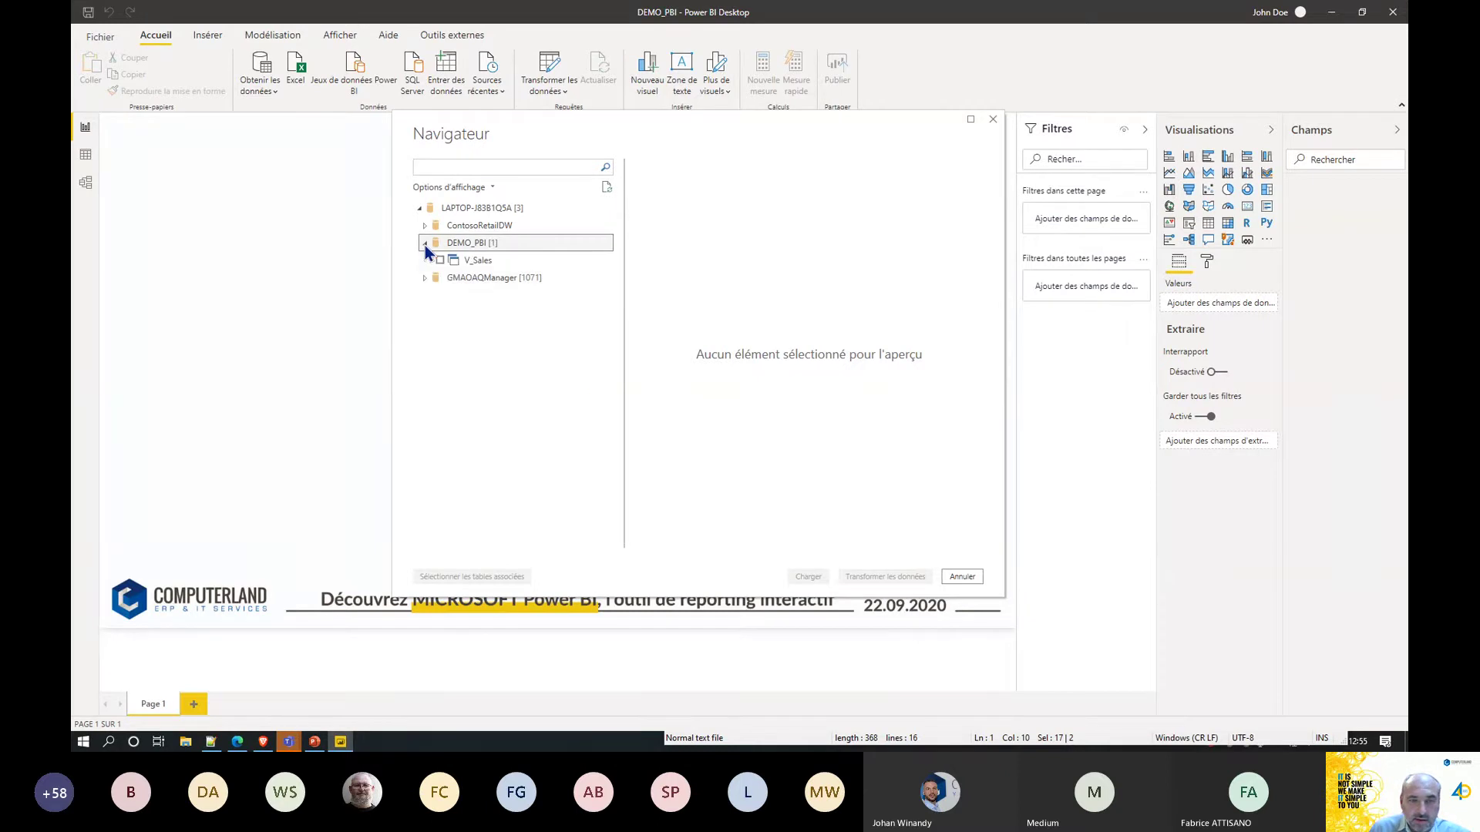
left_click(439, 261)
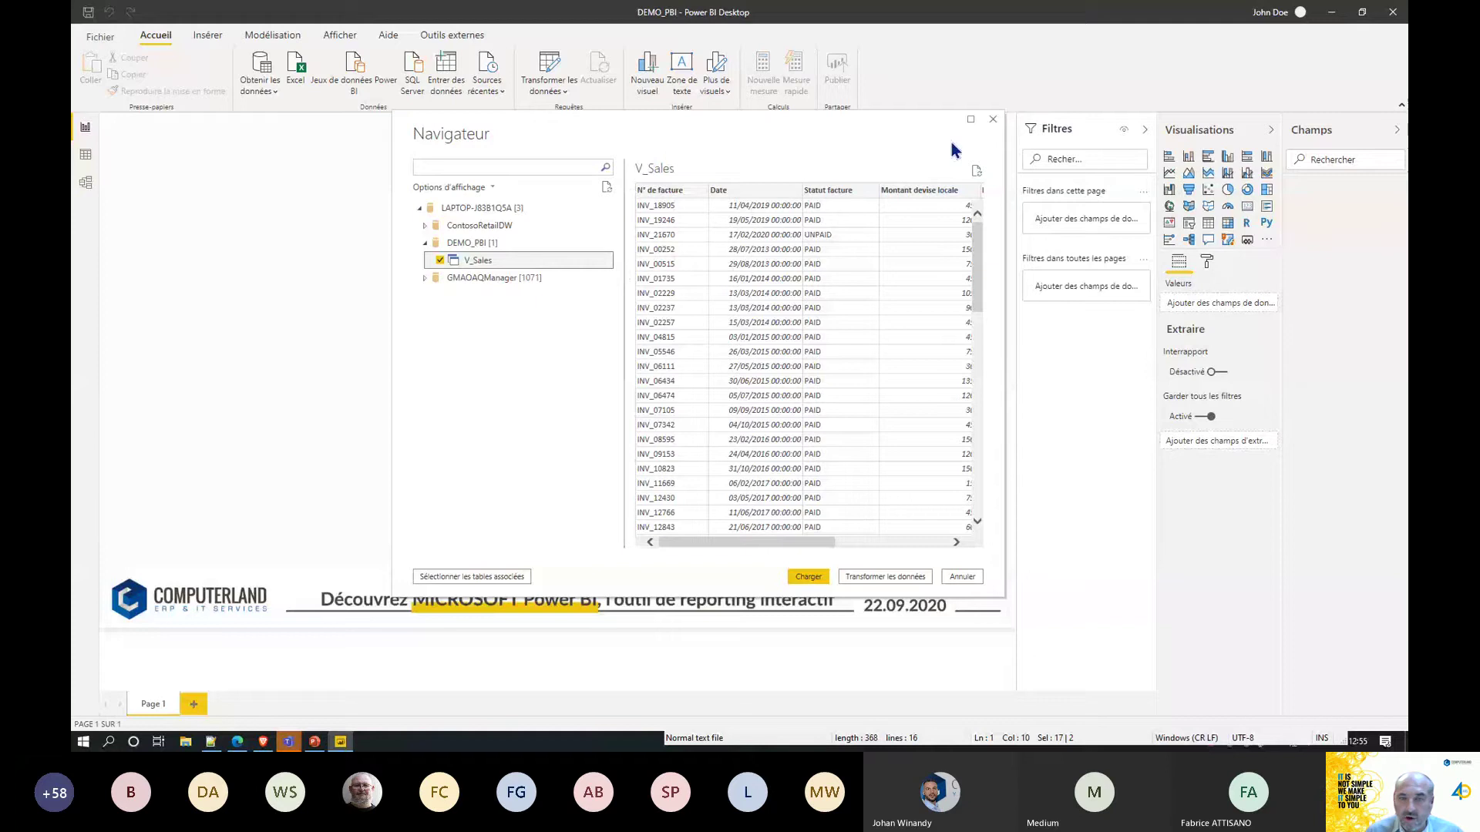
mouse_move(755, 542)
left_mouse_down()
mouse_move(917, 557)
mouse_move(751, 544)
left_mouse_up()
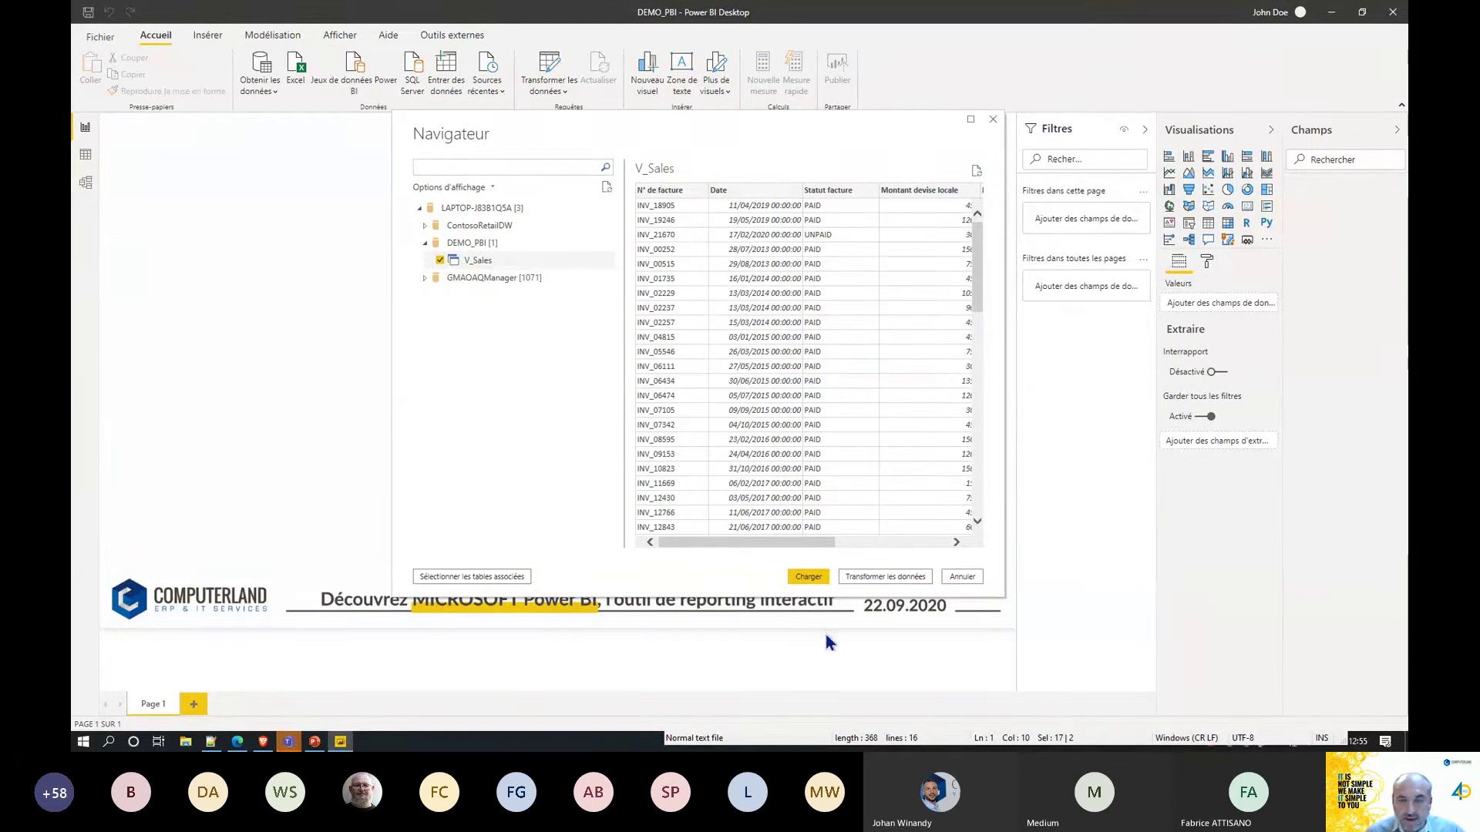
left_click(809, 578)
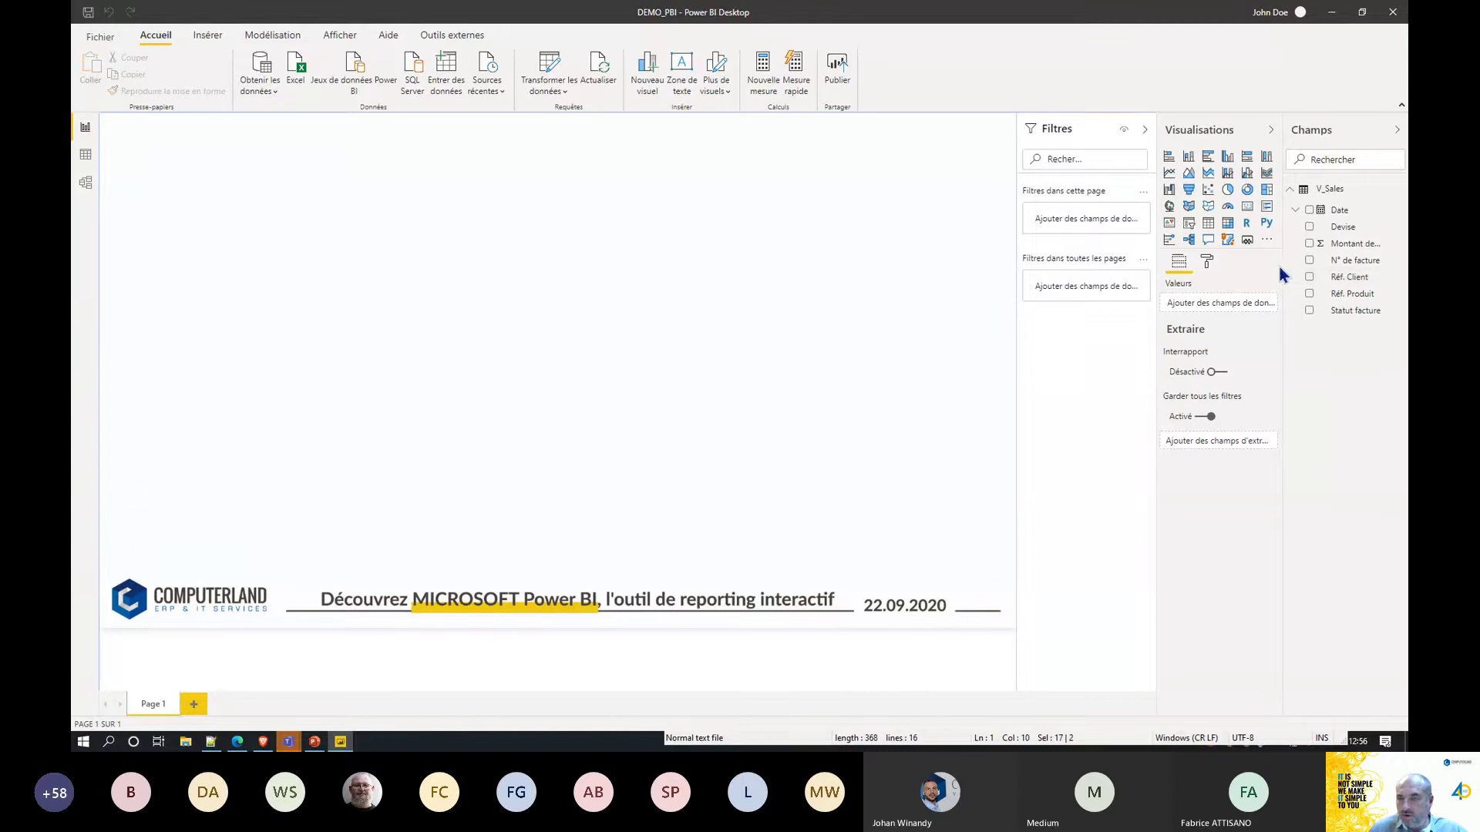
Widen the Champs pane until the full V_Sales field names fit, keeping the table expanded.
left_click_drag(1283, 265, 1258, 267)
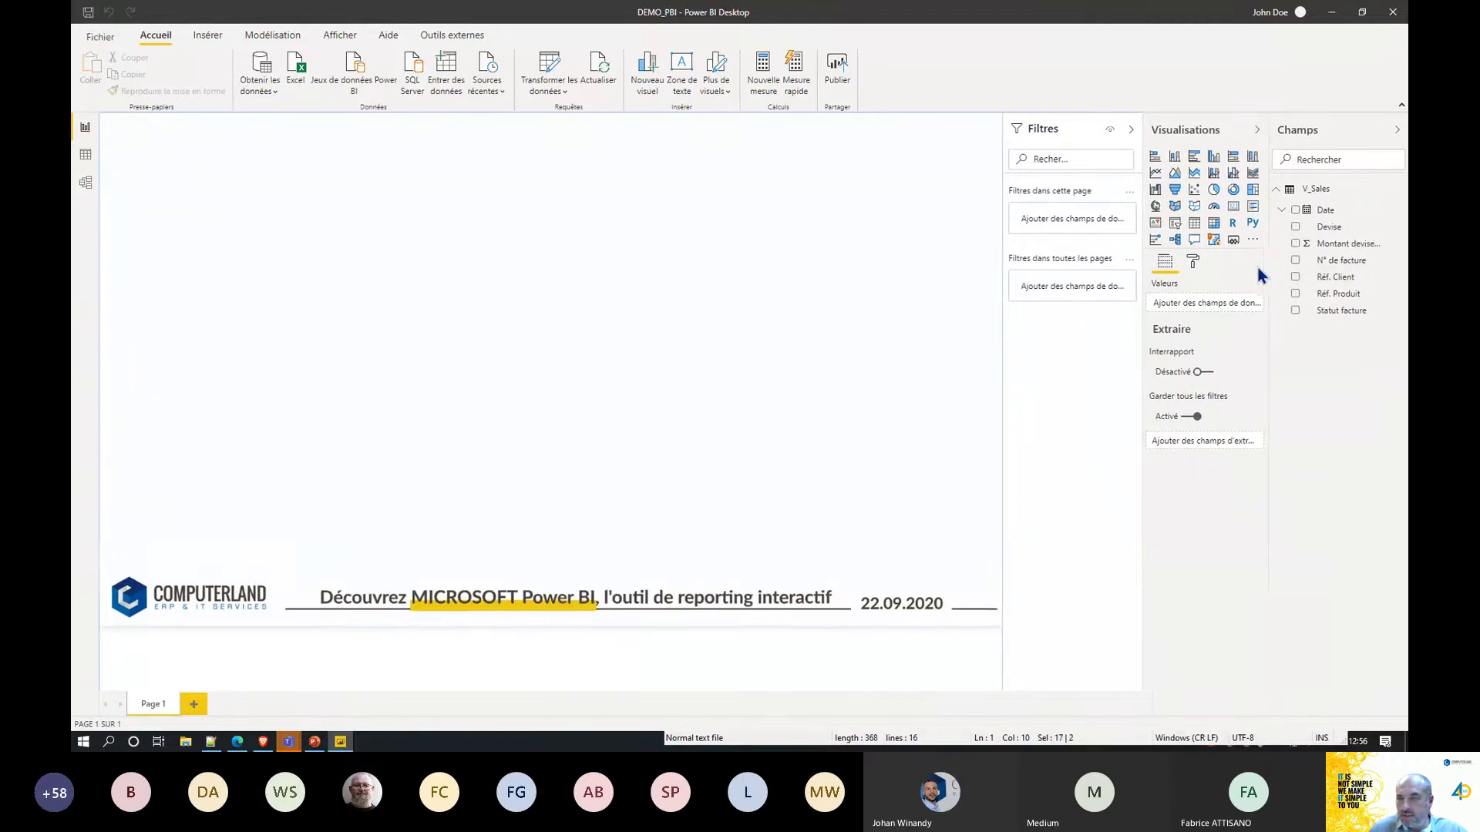
left_click(1267, 192)
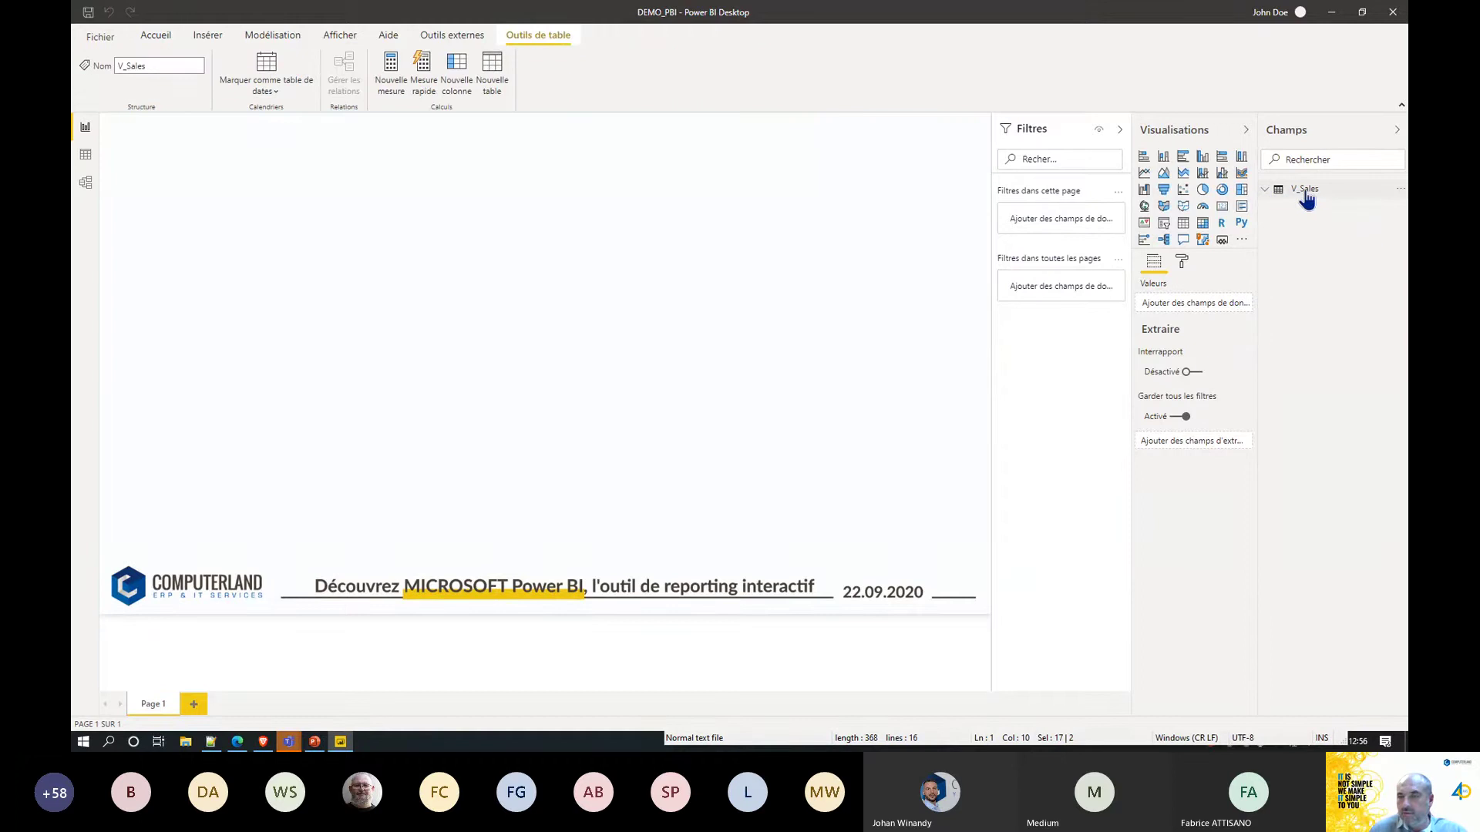
left_click(1265, 192)
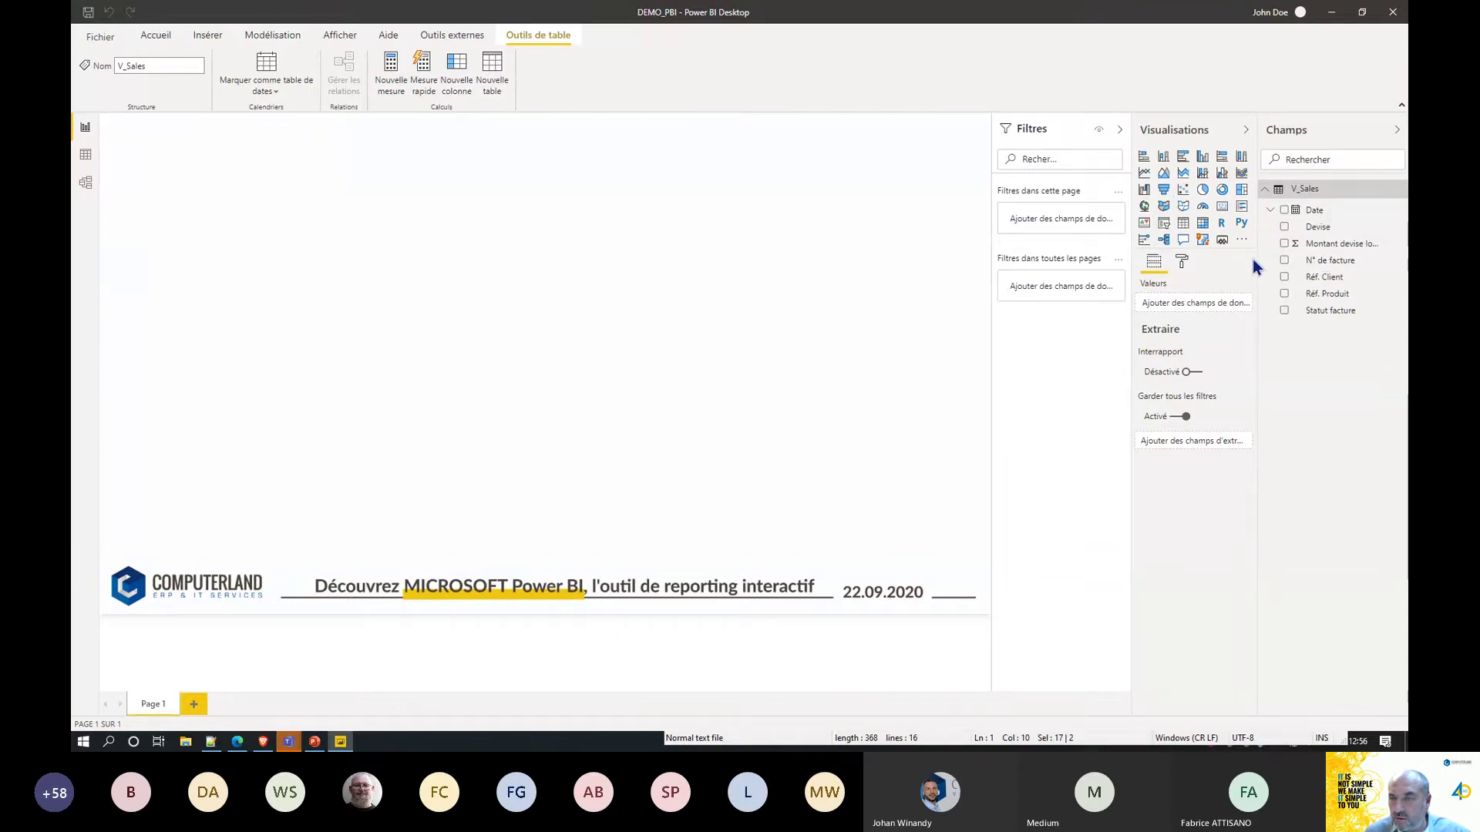
left_click_drag(1257, 259, 1238, 260)
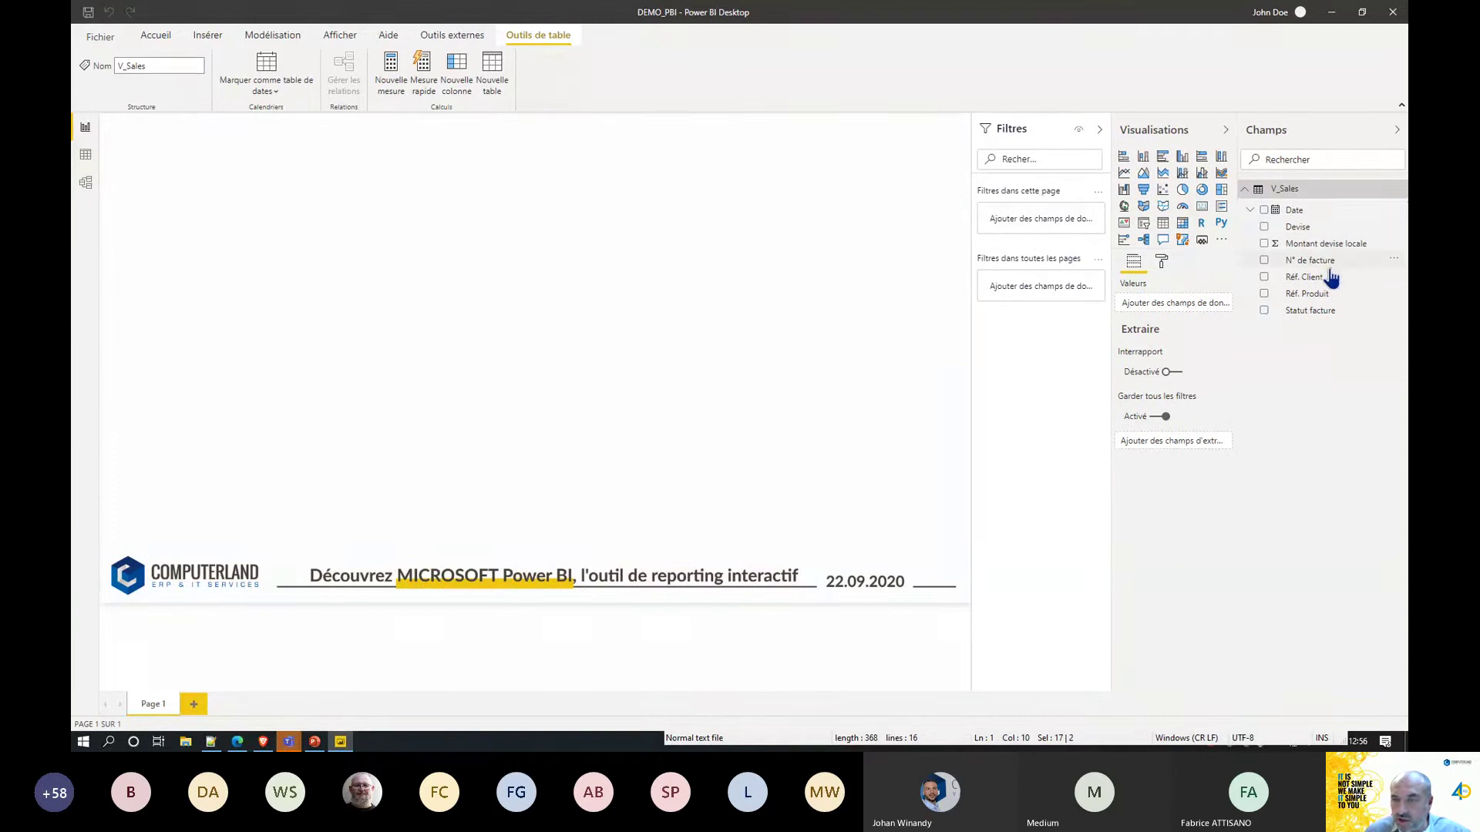
Create a table visual on the report page with the V_Sales fields Réf. Produit and Montant devise locale.
left_click_drag(1324, 301, 550, 254)
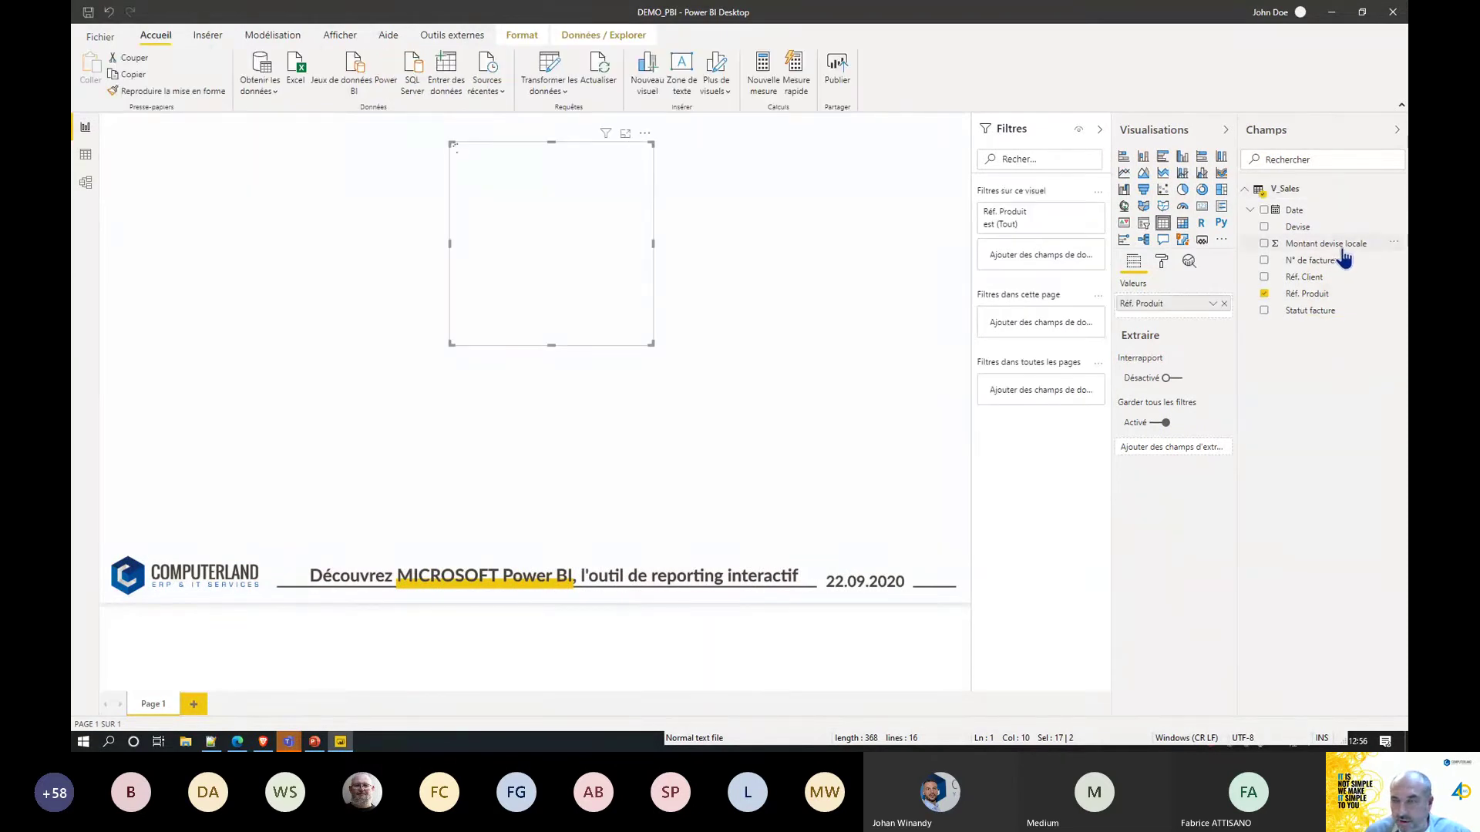
left_click_drag(1285, 264, 598, 263)
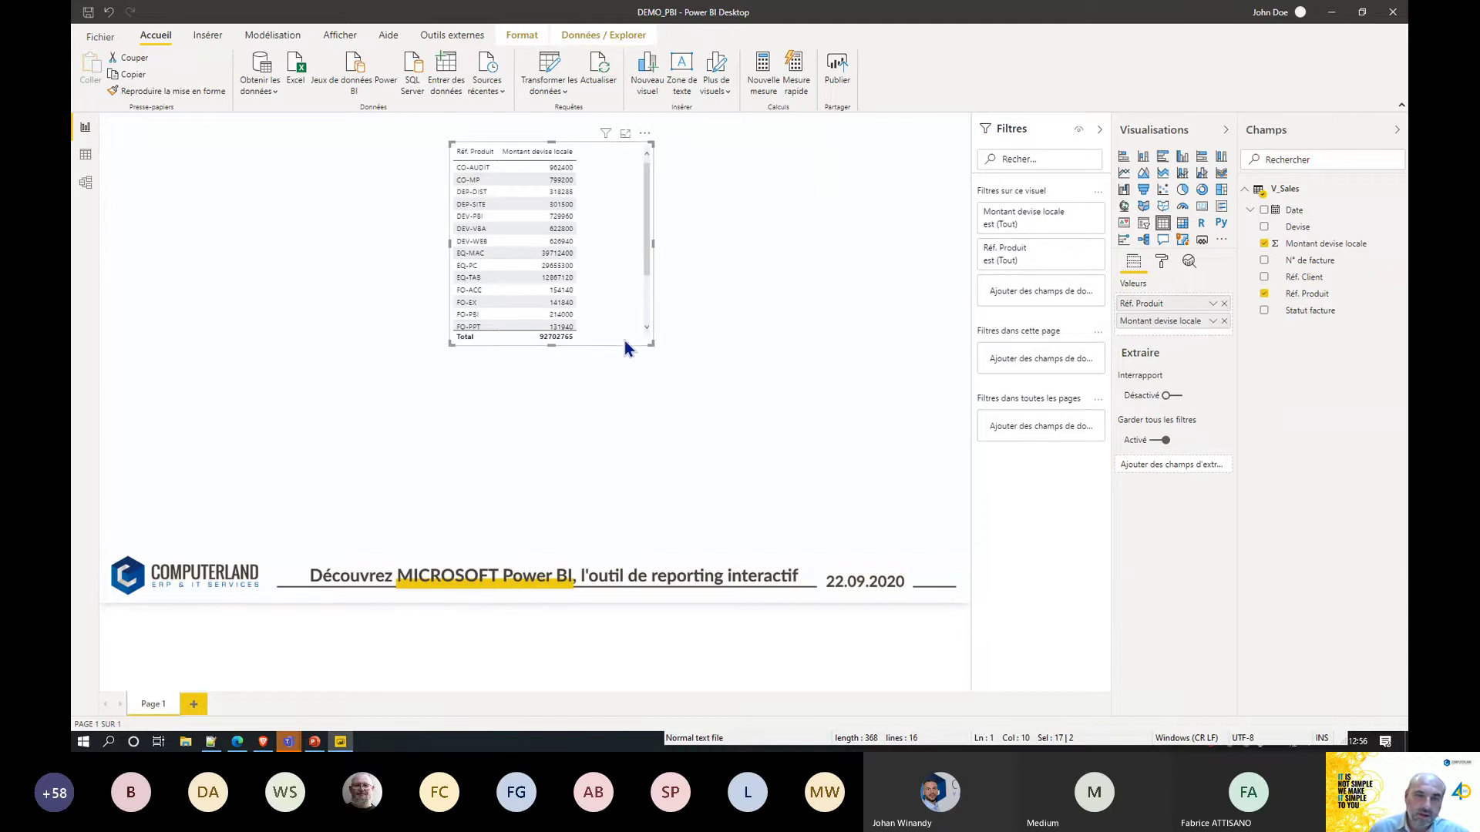
Enlarge the product sales table visual and turn it into a wide clustered column chart.
left_click_drag(552, 345, 567, 436)
left_click_drag(608, 275, 500, 266)
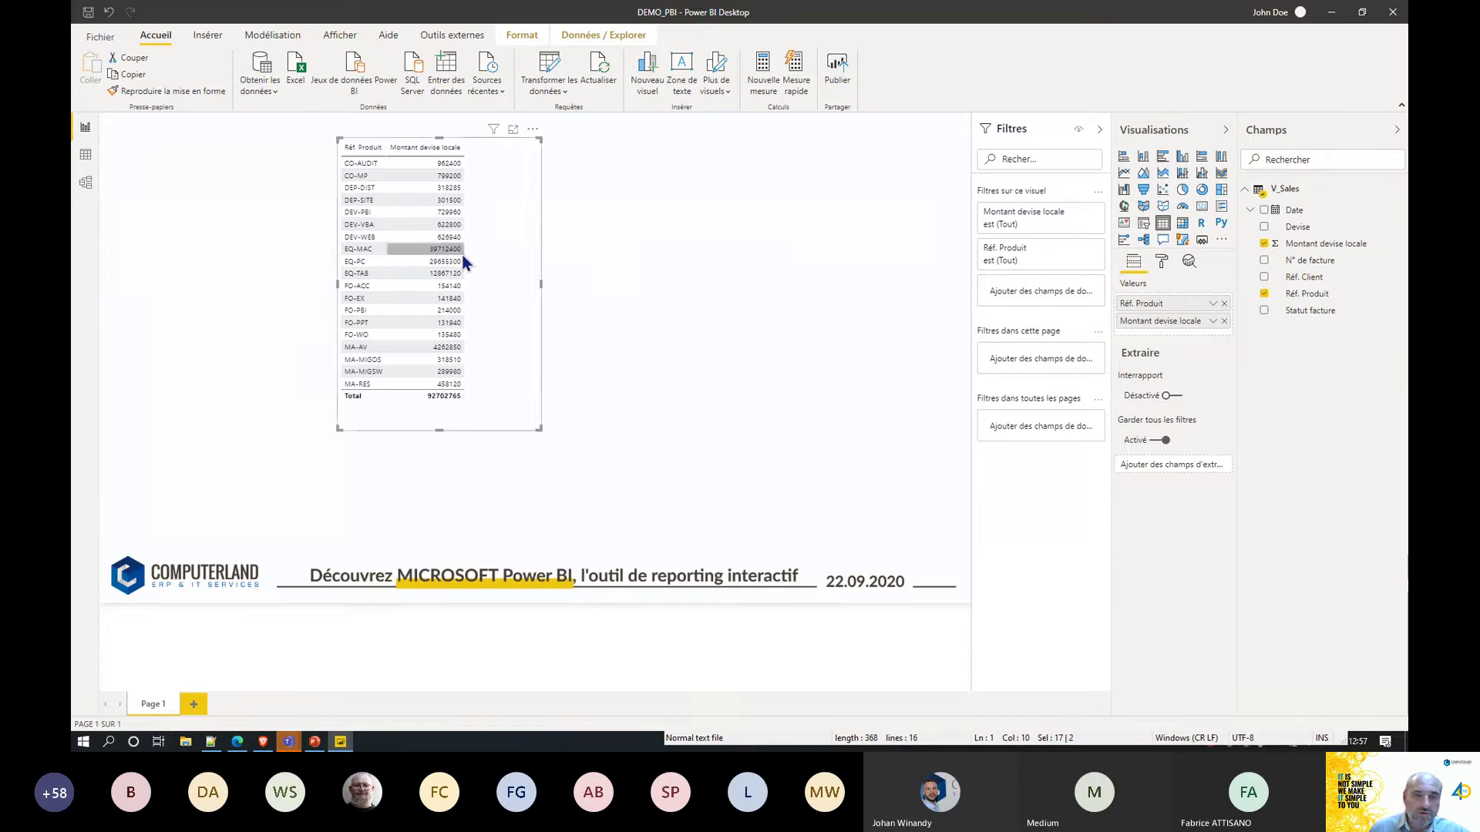
left_click(1183, 162)
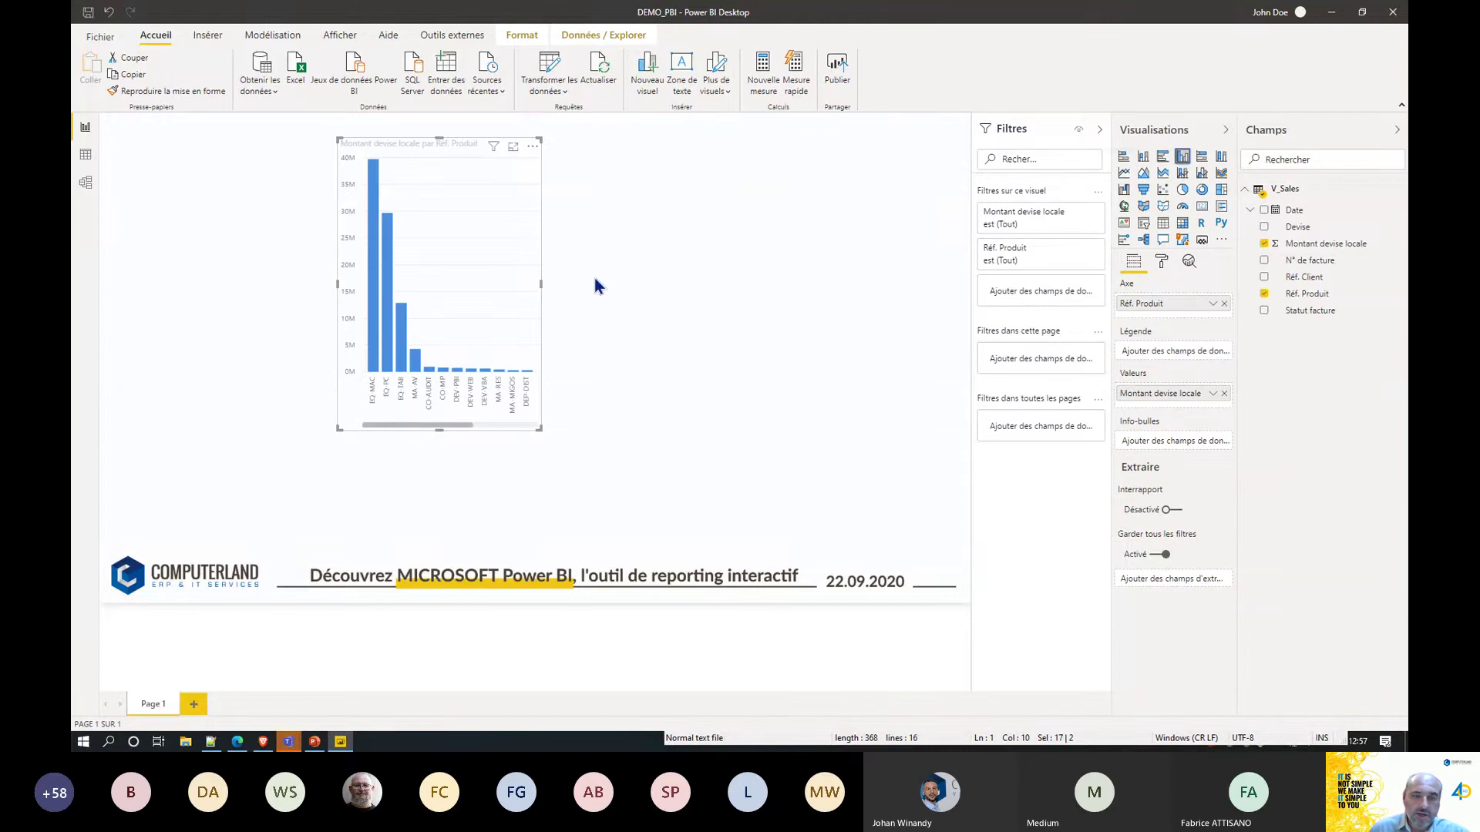
left_click_drag(539, 283, 819, 283)
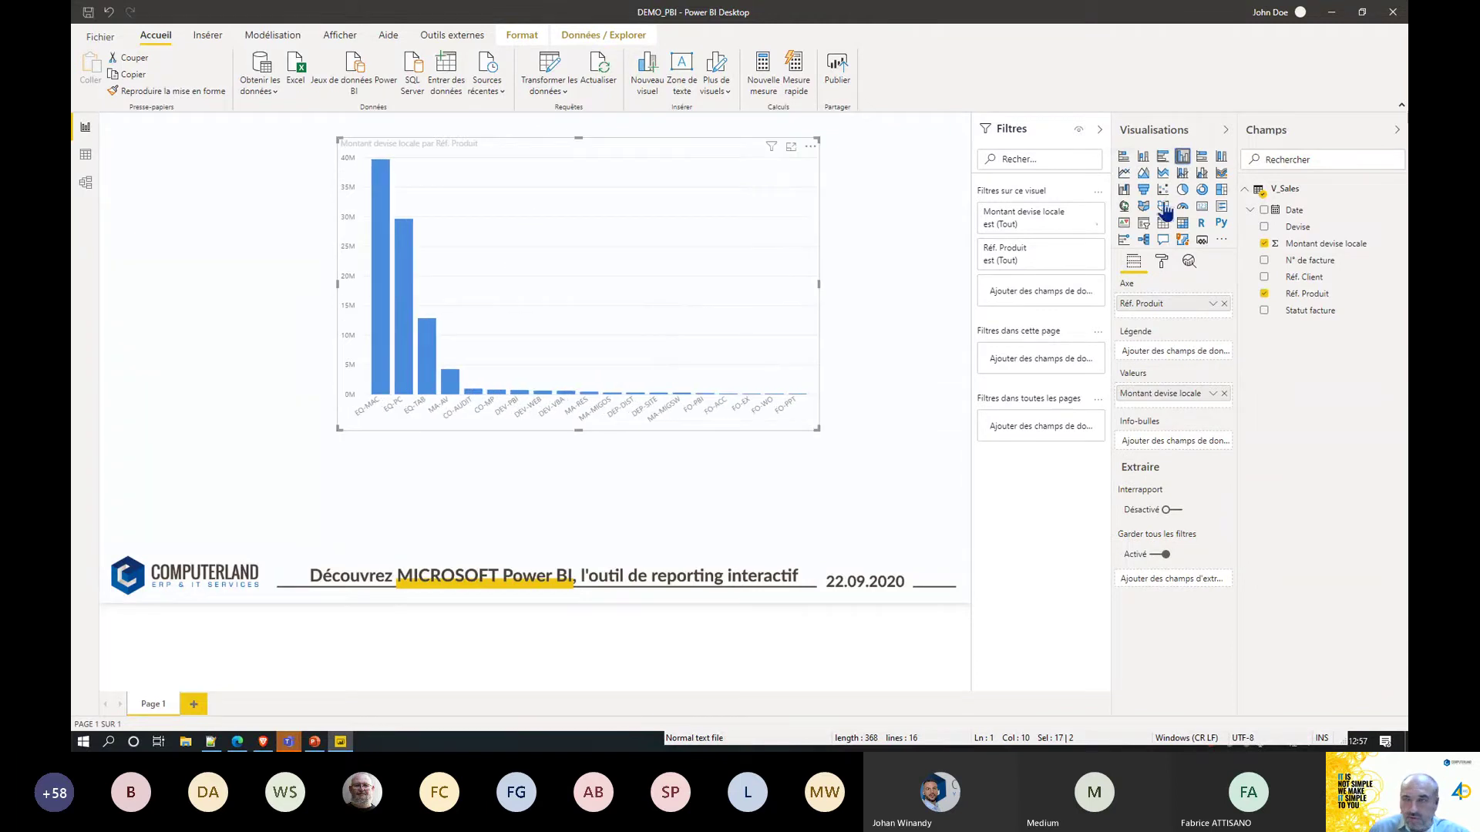
Change the product sales chart to a treemap in the page's upper-left corner and place a narrower copy beside it.
left_click(1221, 191)
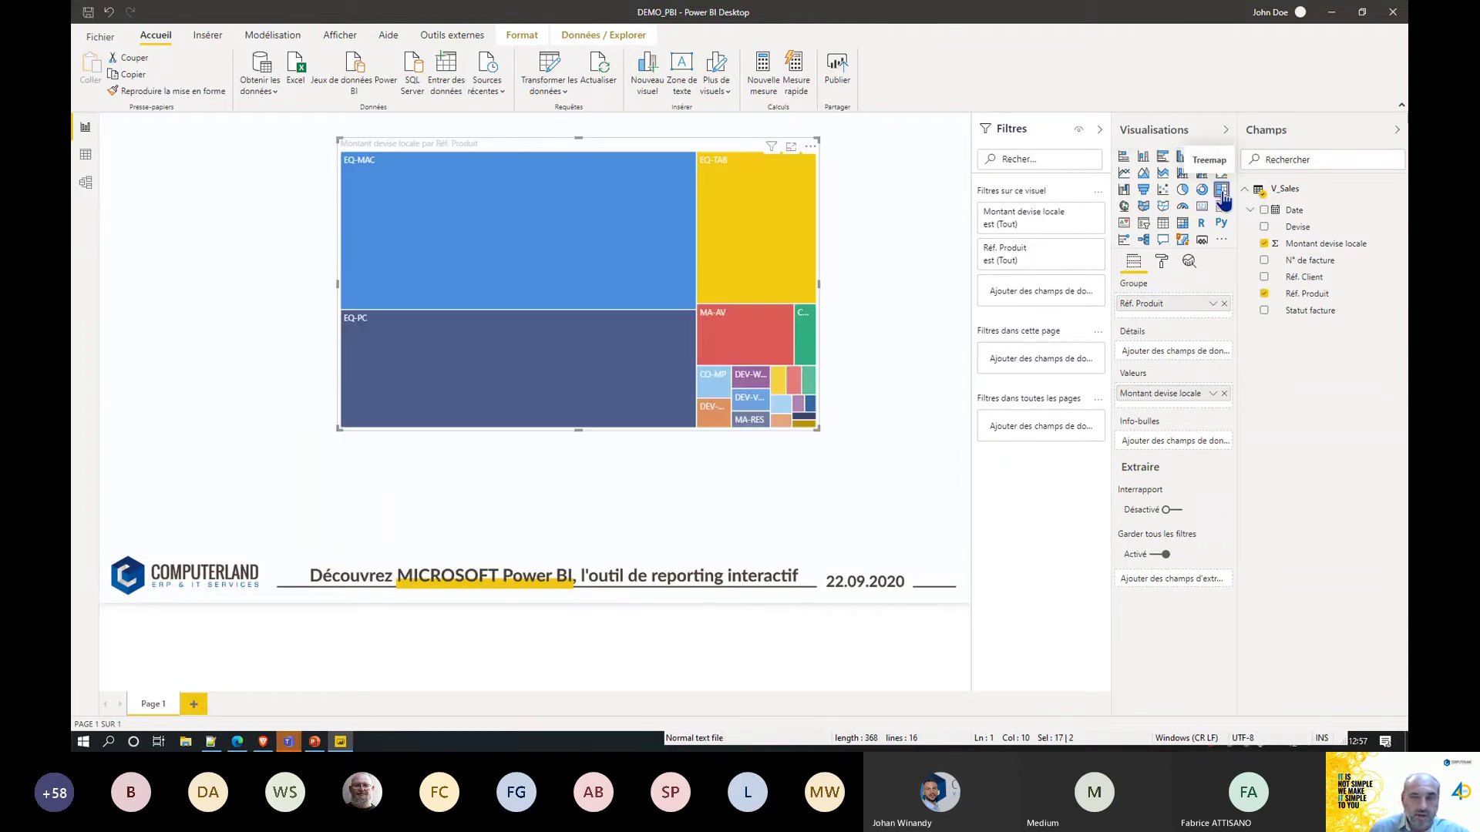
left_click_drag(693, 148, 398, 115)
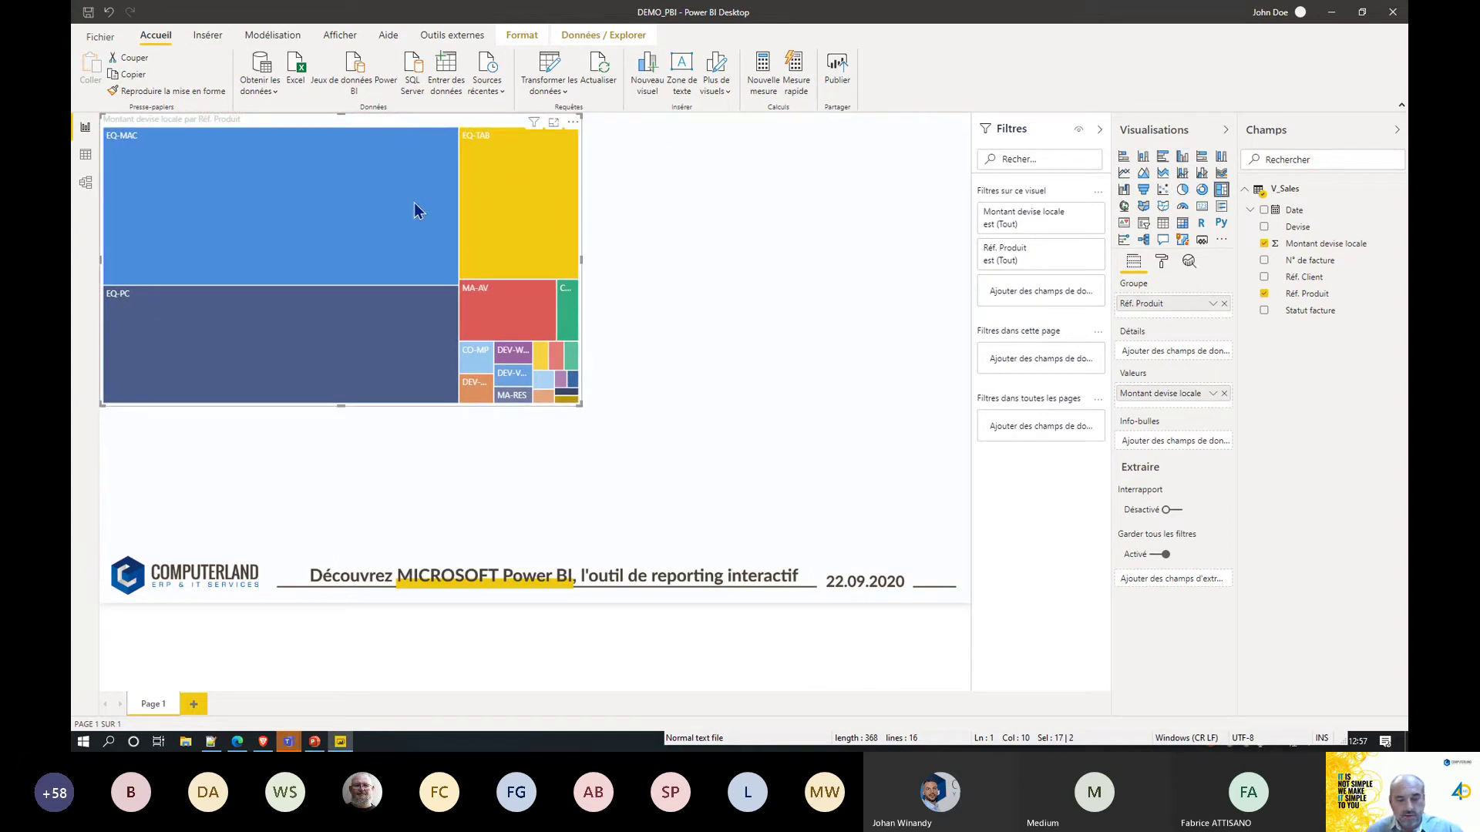
key("ctrl+c")
key("ctrl+v")
left_click_drag(279, 122, 763, 182)
left_click_drag(506, 297, 632, 304)
left_click_drag(750, 180, 748, 131)
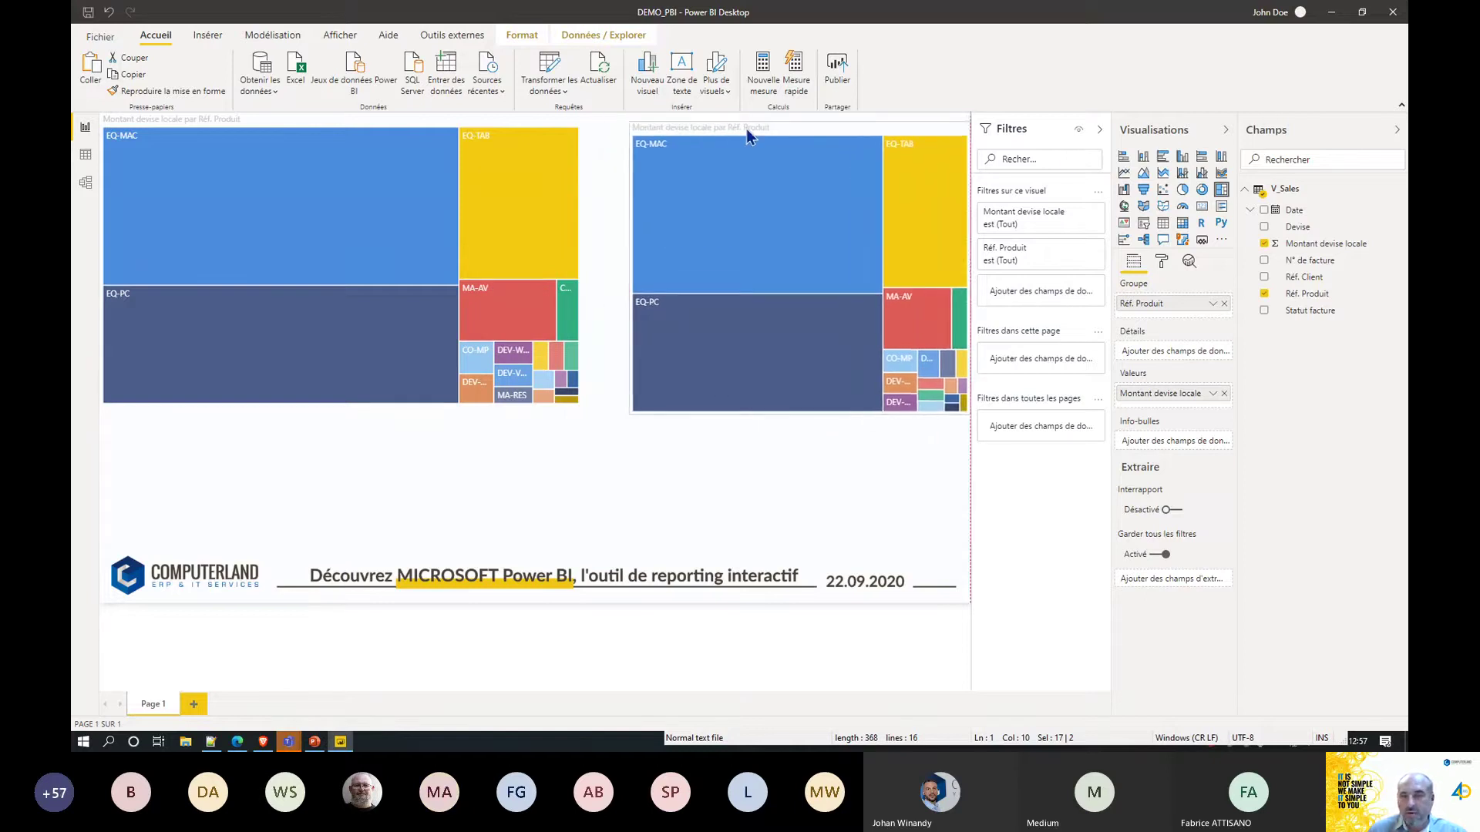
Convert the treemap copy to a pie chart and delete the original treemap.
left_click(1181, 191)
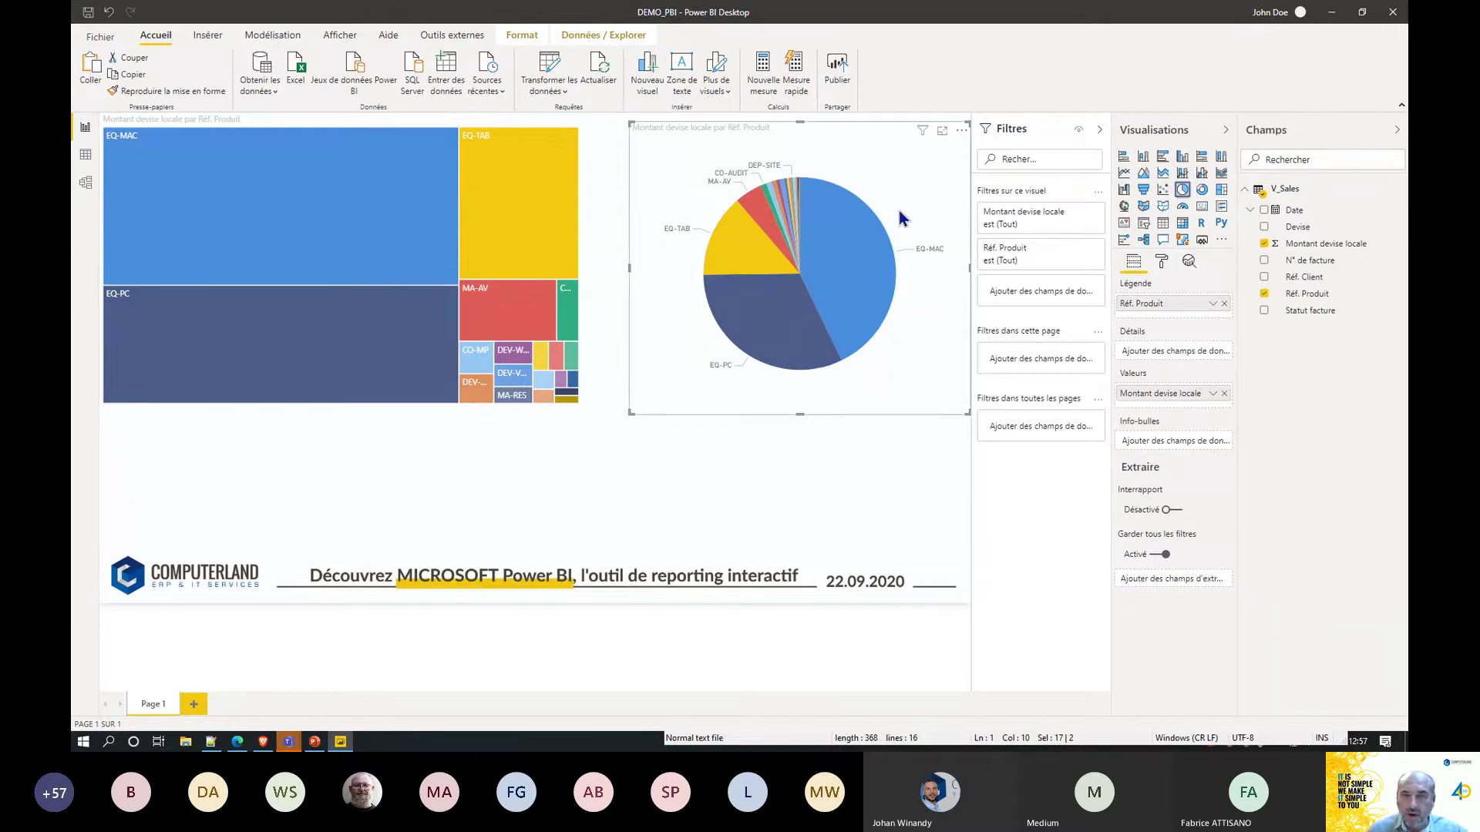
left_click(429, 131)
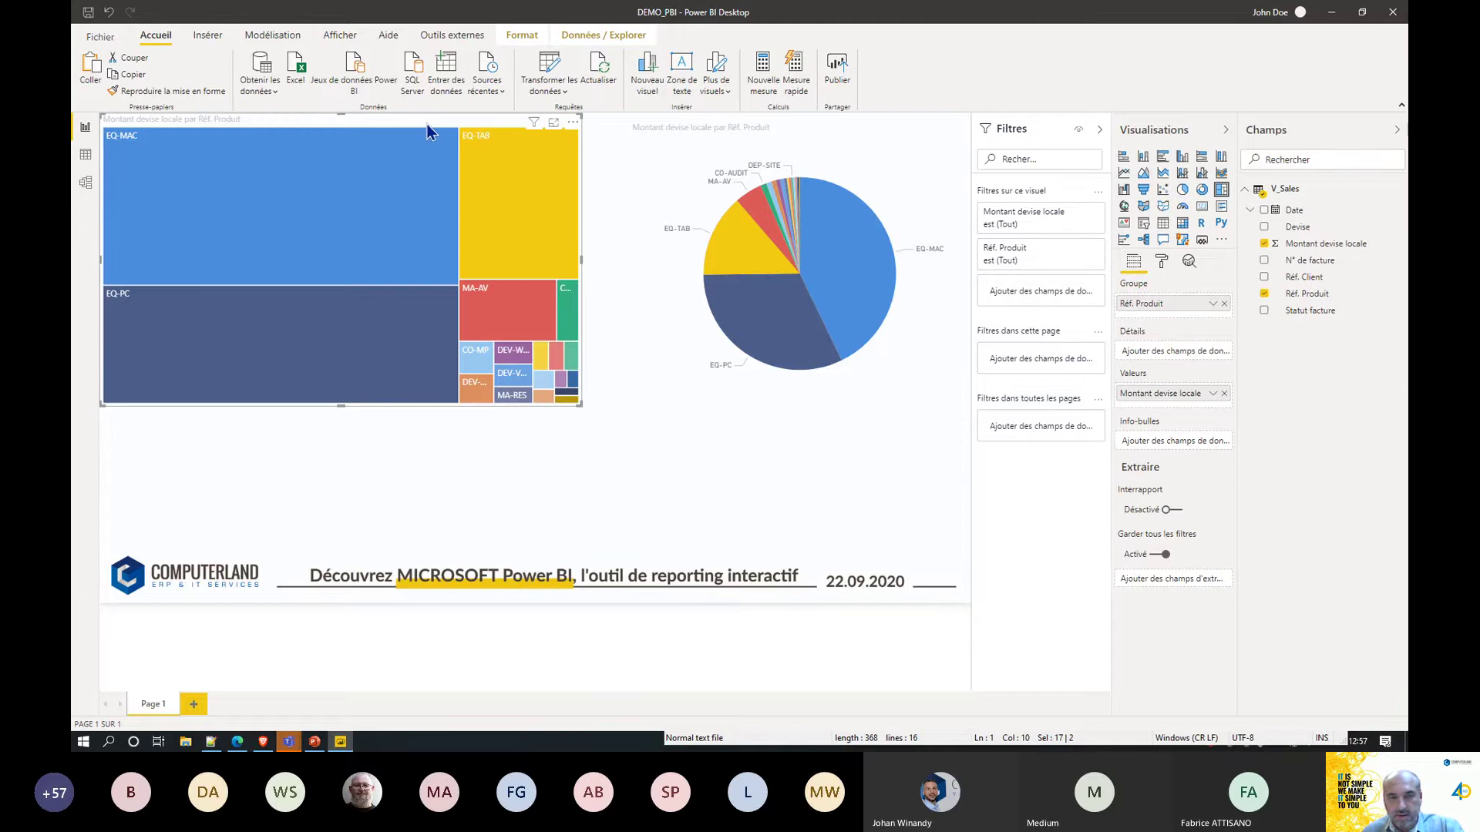
key("Delete")
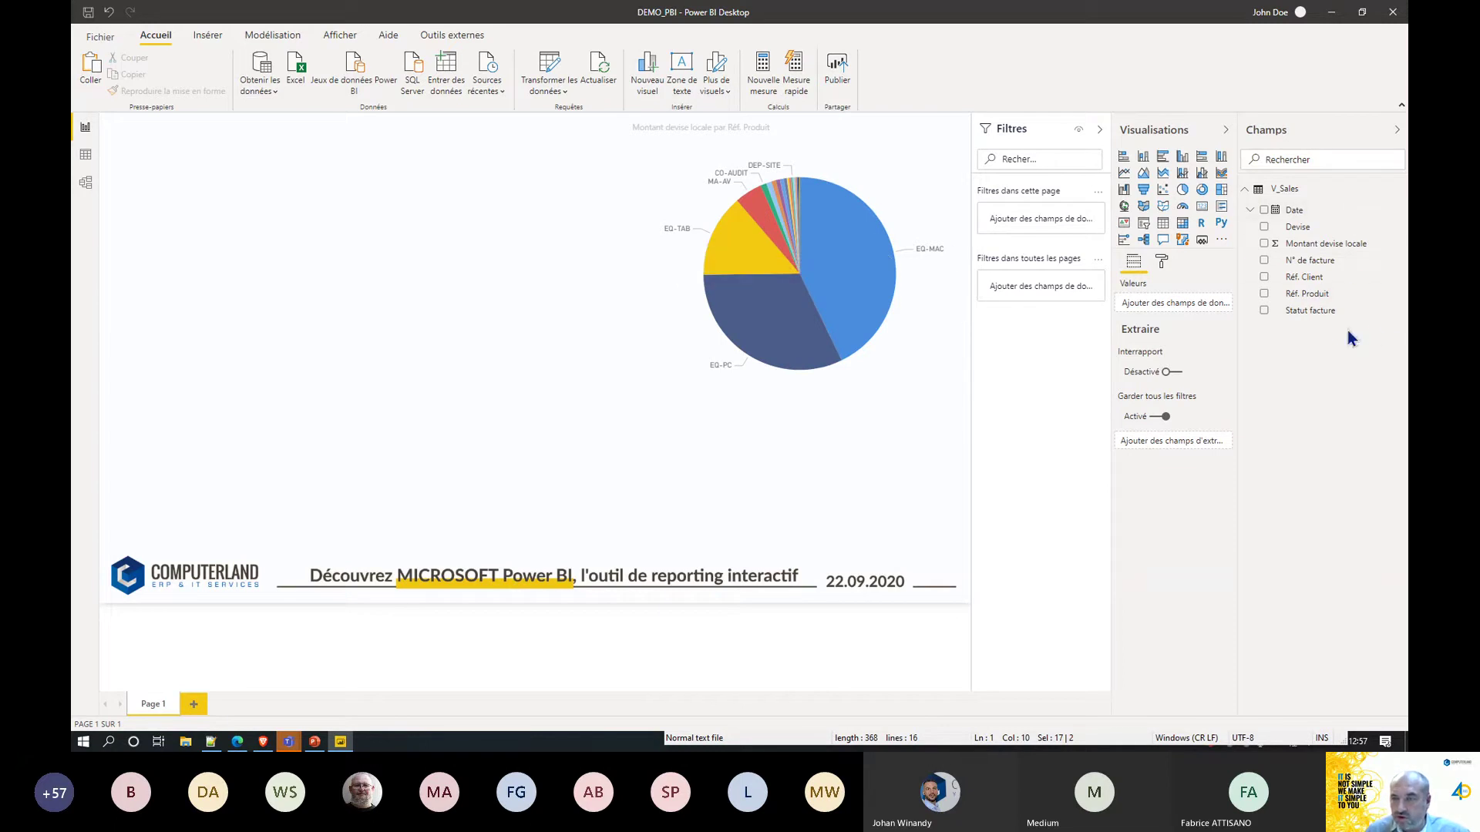
Create a column chart of Montant devise locale by Année from the date hierarchy and widen it beside the pie chart.
left_click(1250, 212)
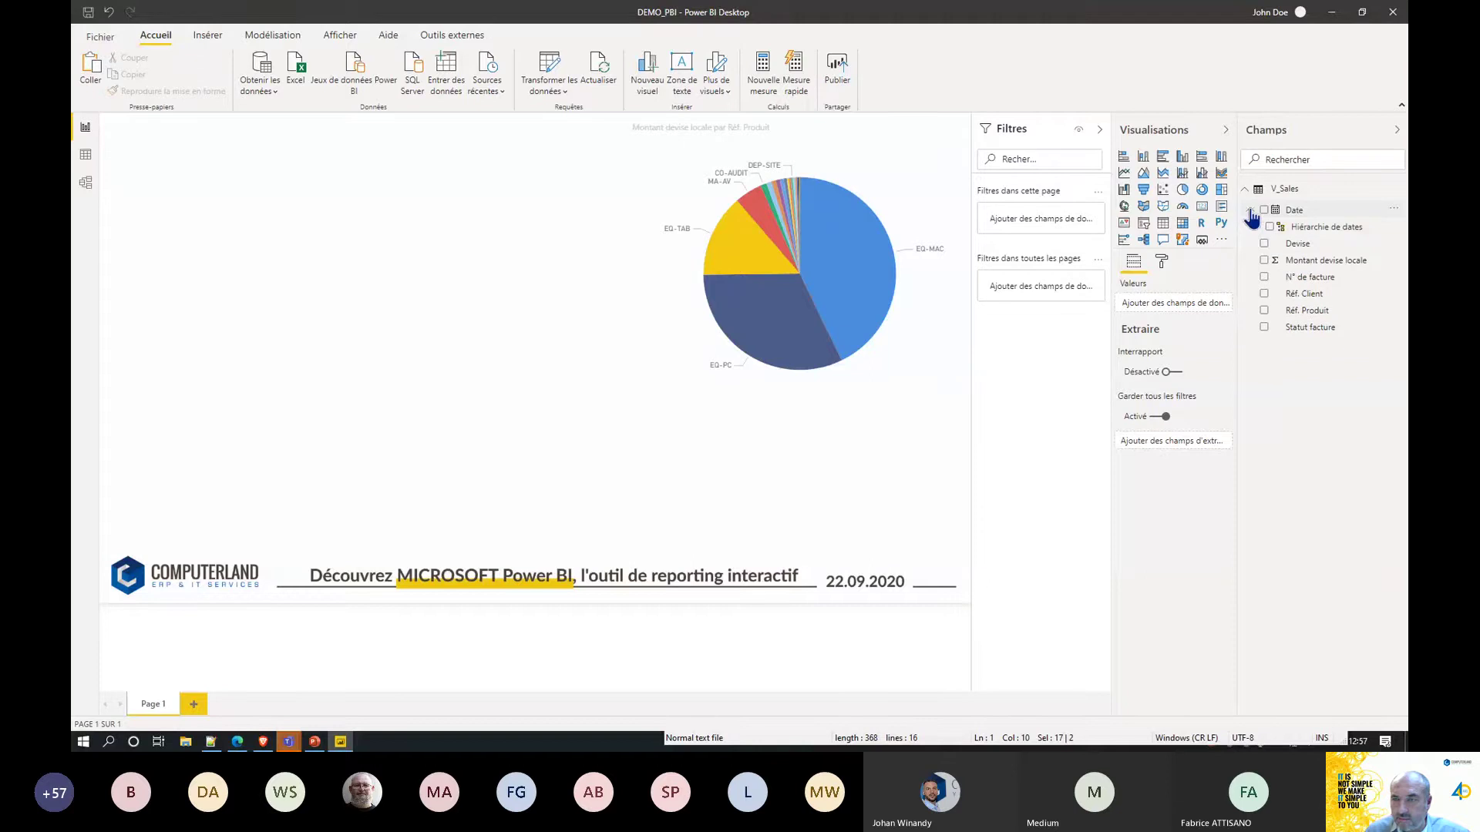
left_click(1256, 227)
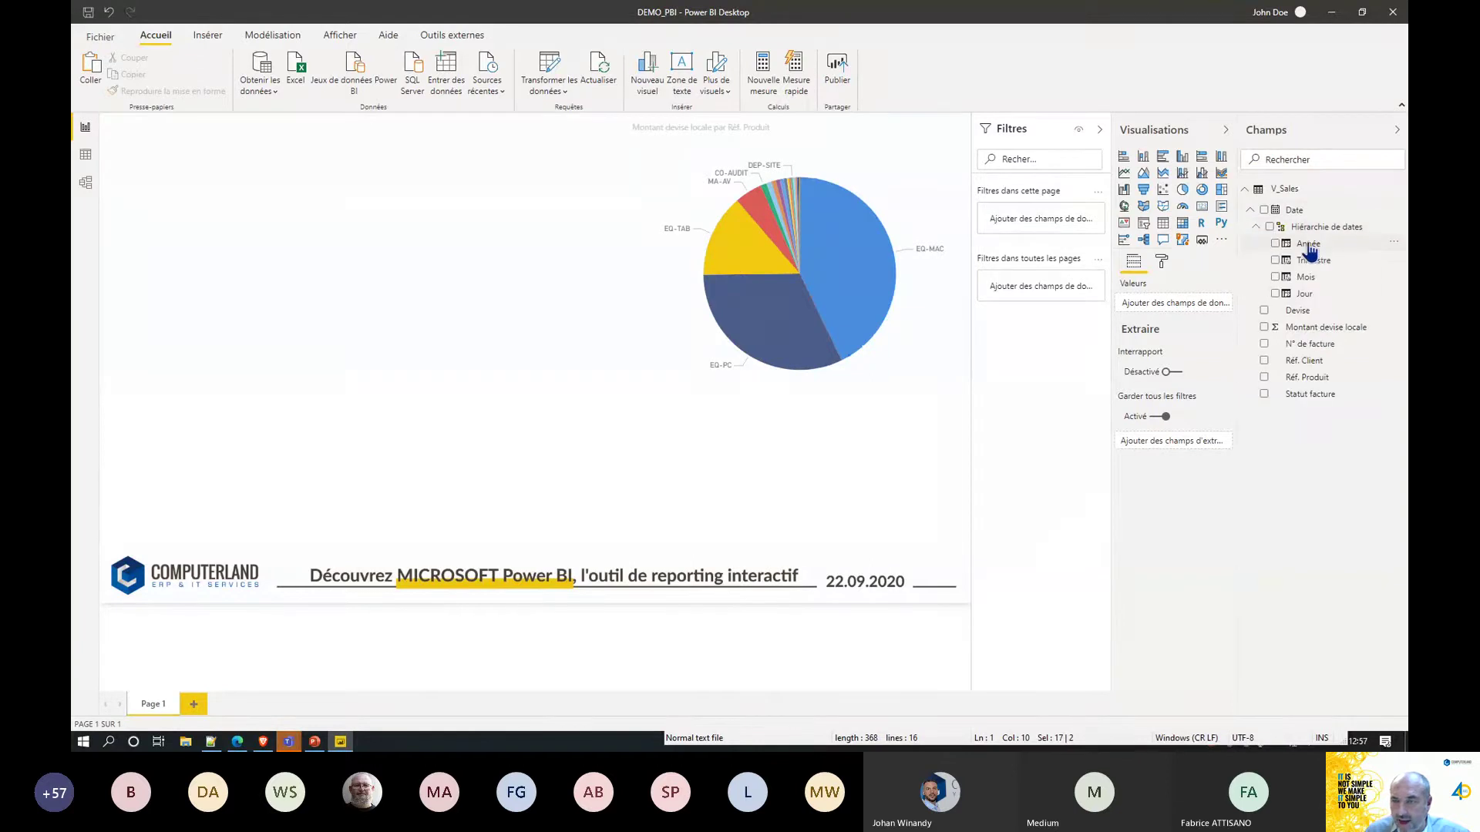
left_click_drag(1308, 250, 288, 386)
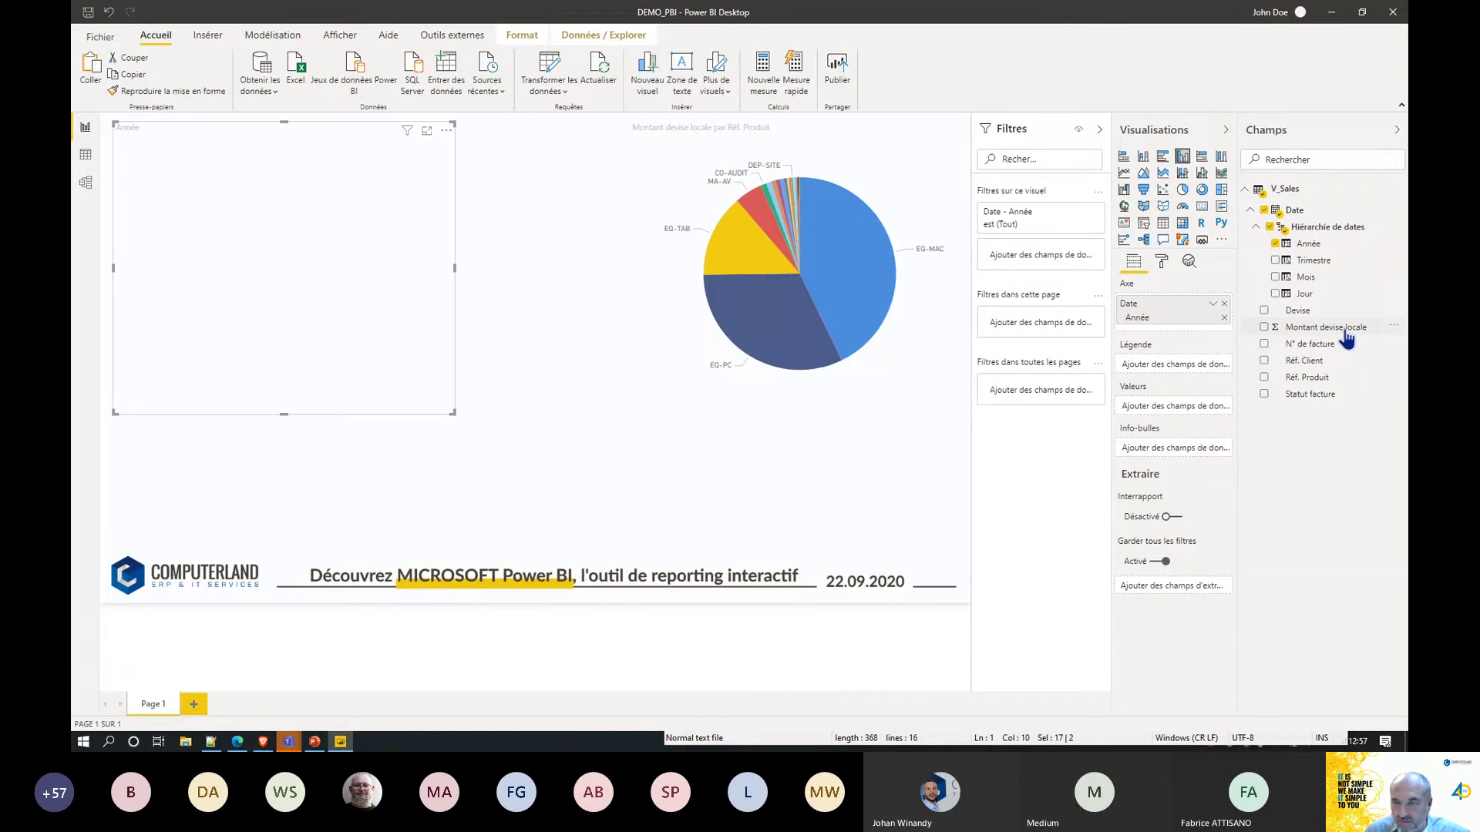
left_click_drag(1345, 336, 291, 310)
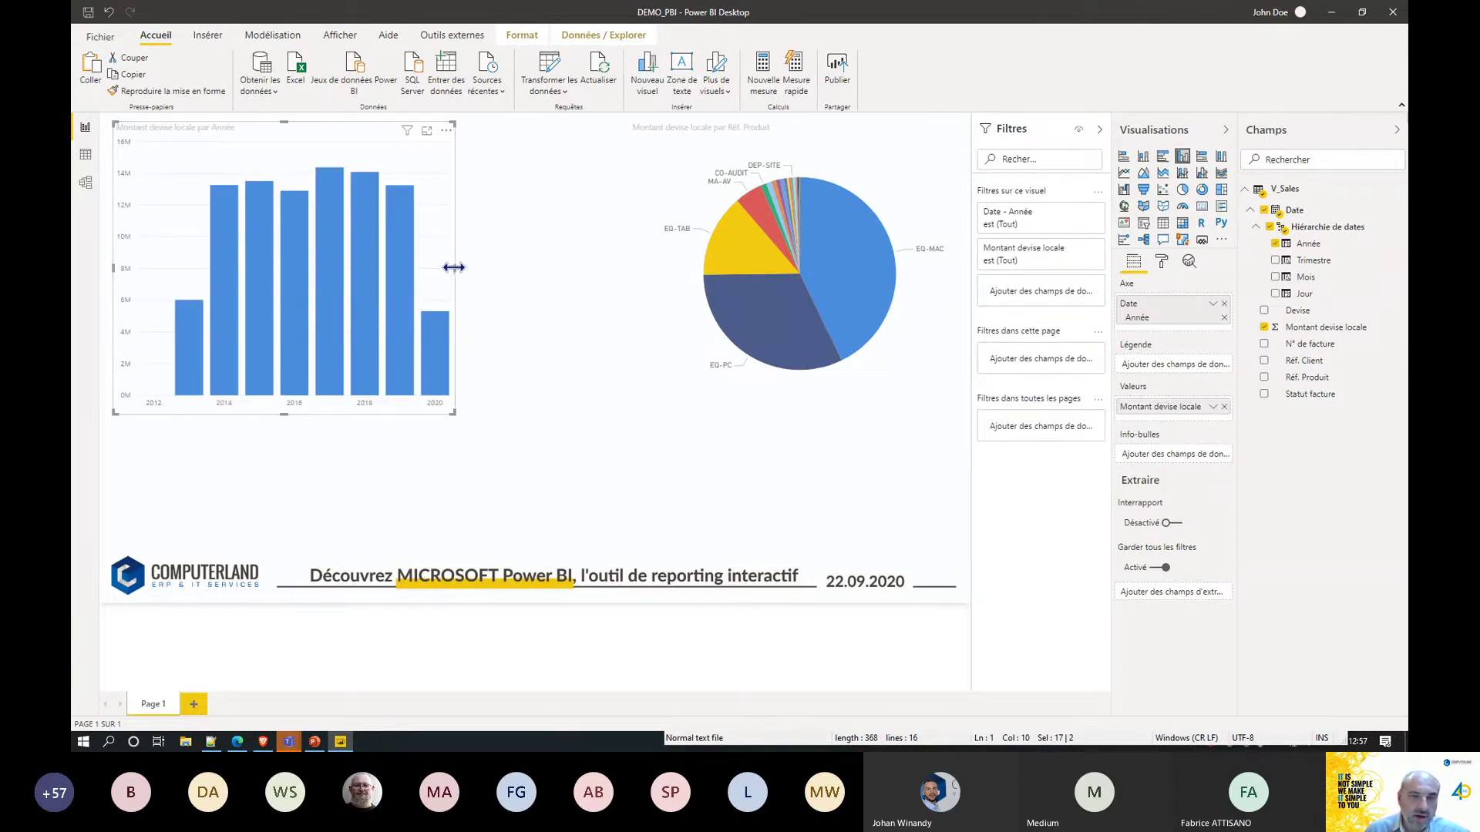
left_click_drag(453, 268, 556, 265)
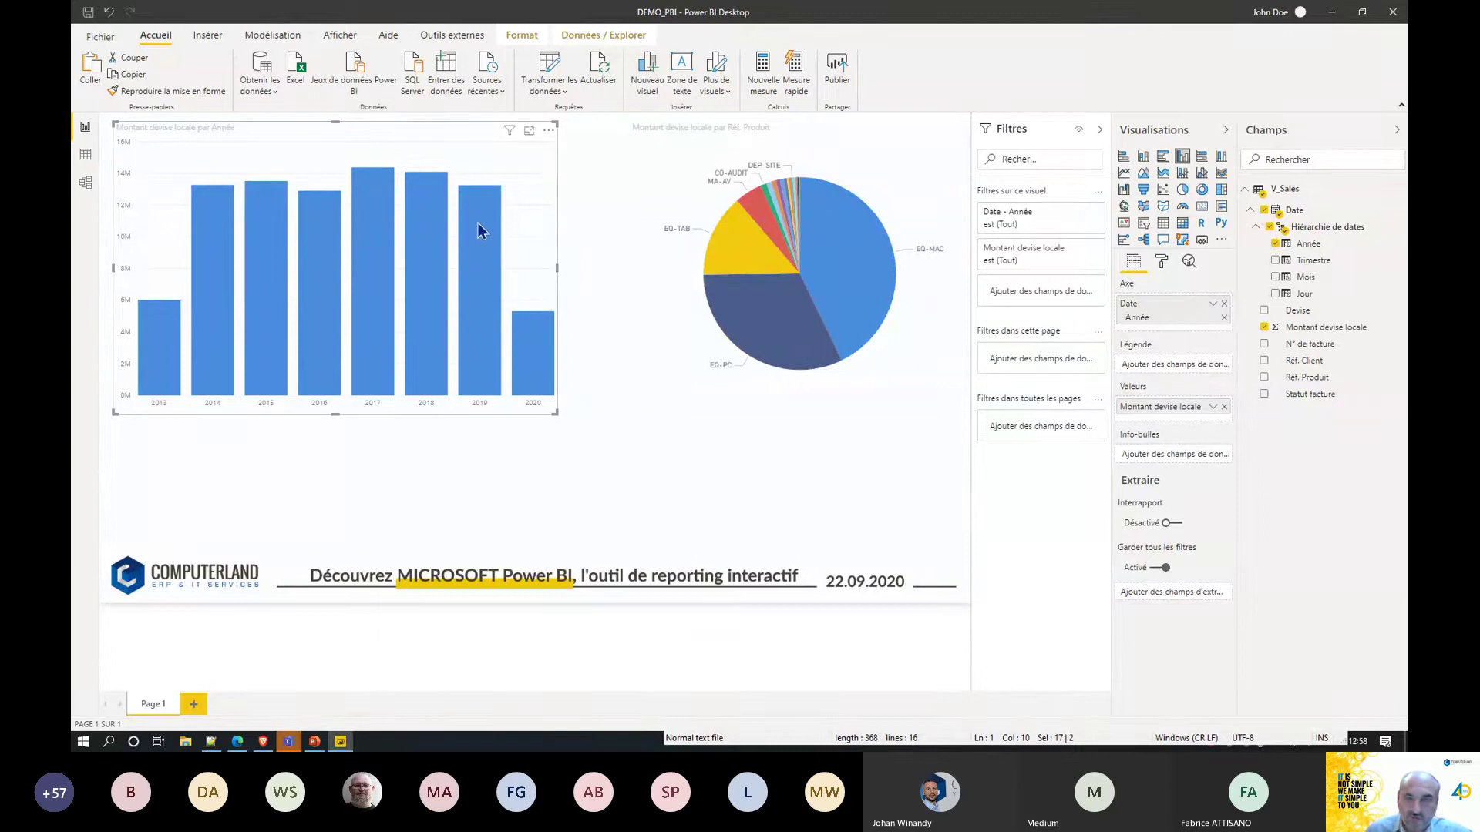
Cross-highlight the pie chart by the year 2019, clear it, and examine the Réf. Client column in the V_Sales data.
left_click(478, 290)
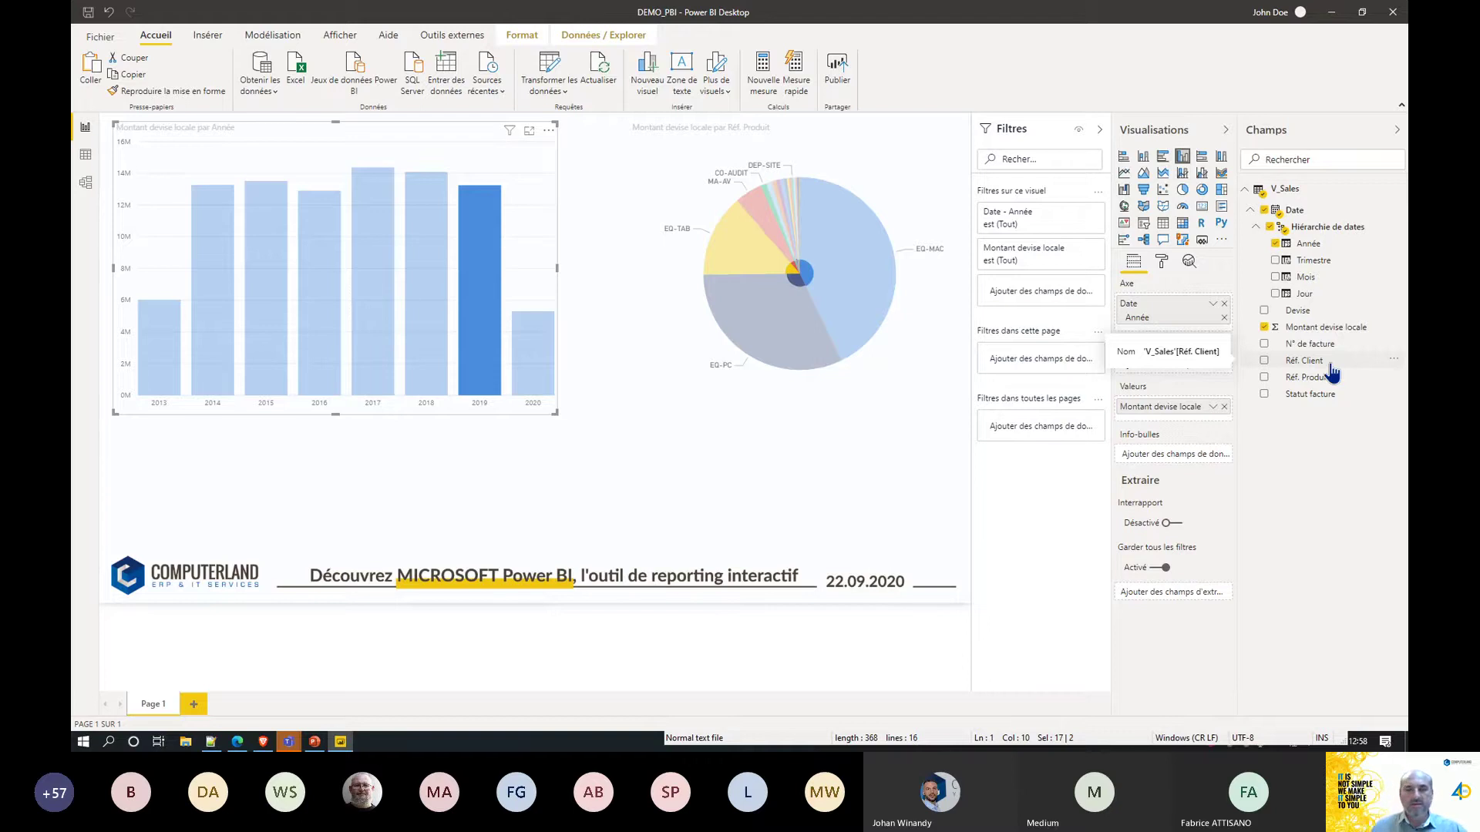
left_click(862, 165)
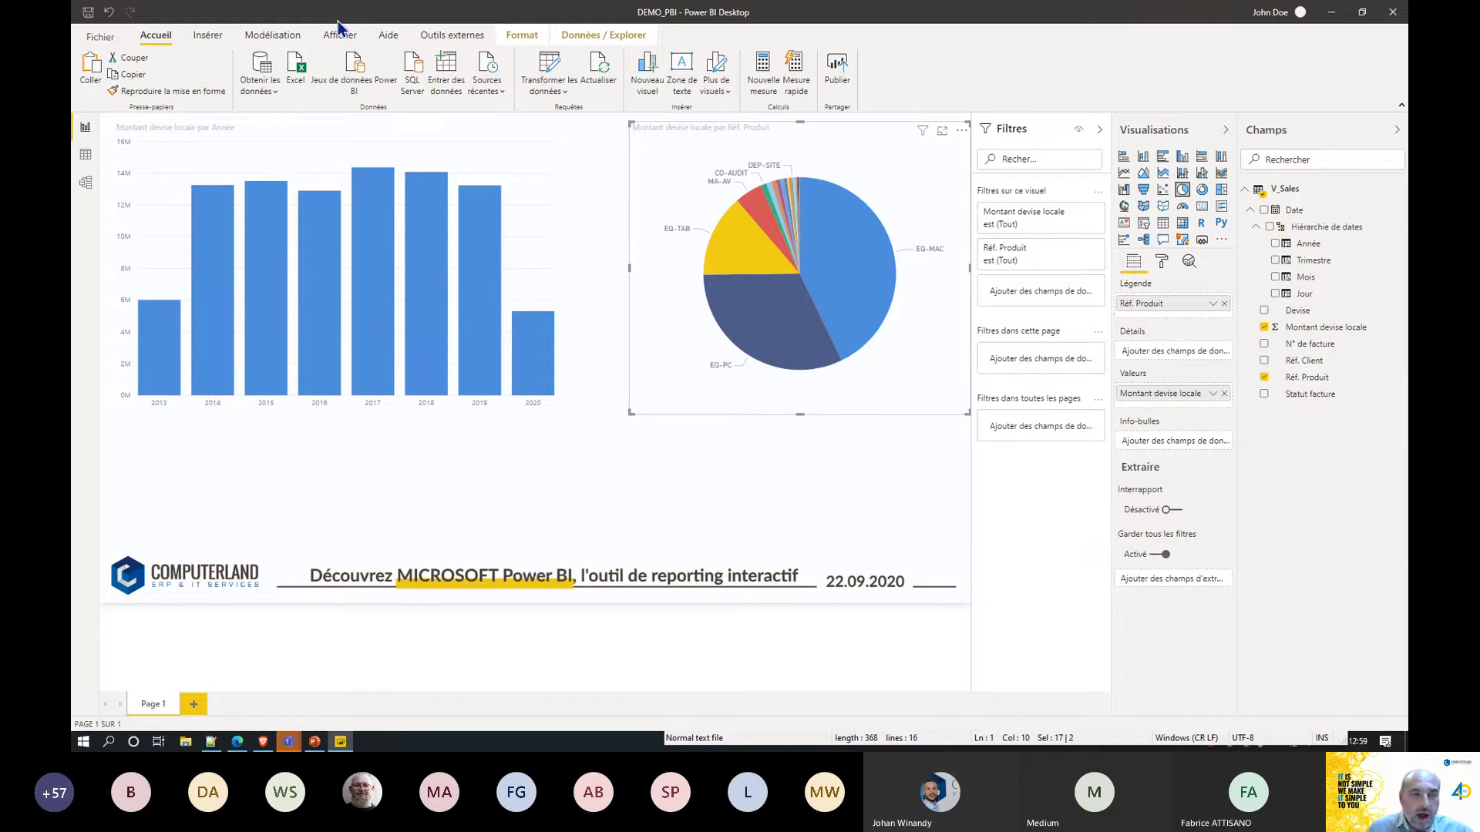
left_click(85, 158)
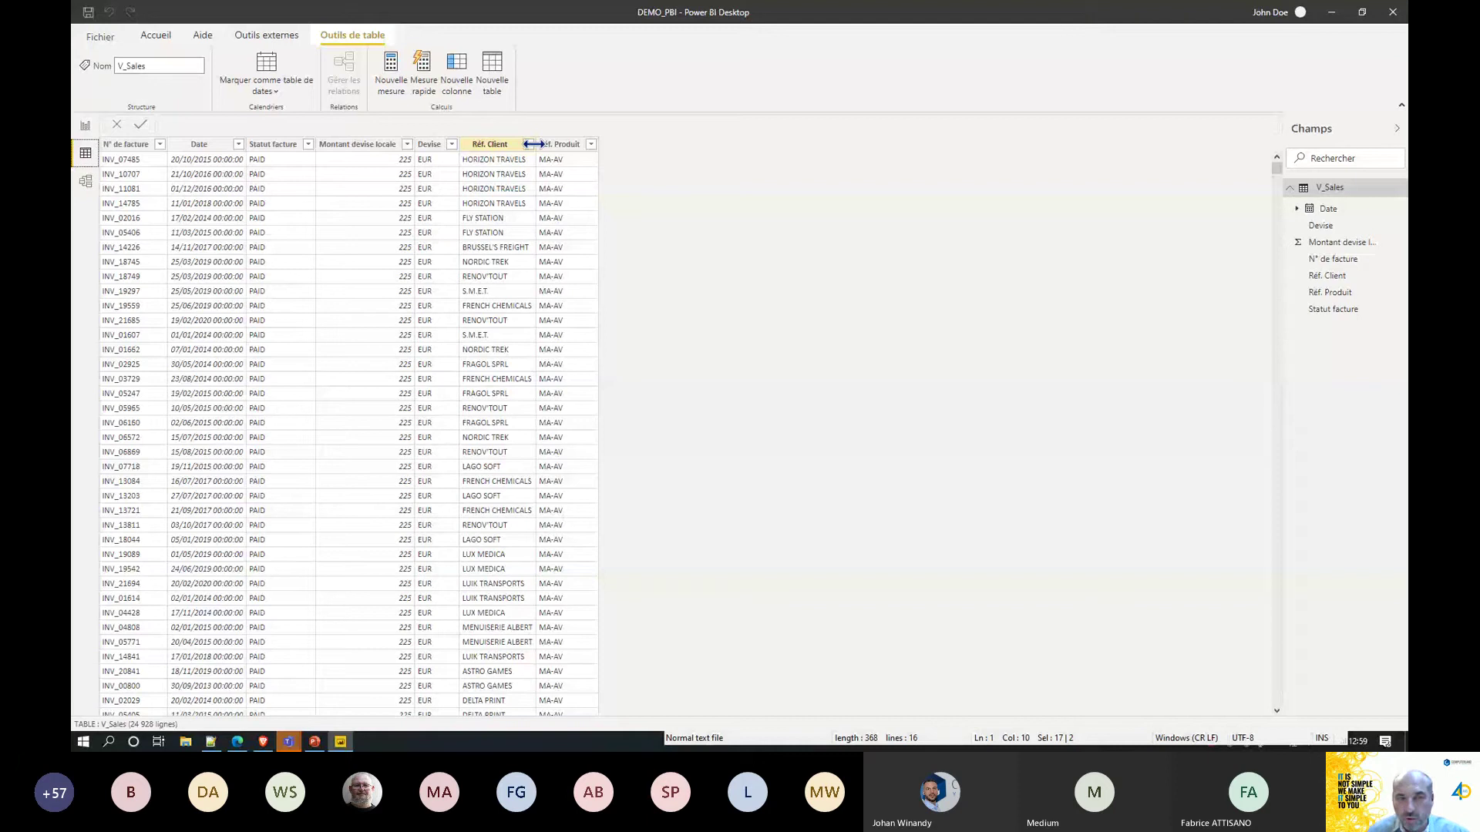
left_click(481, 209)
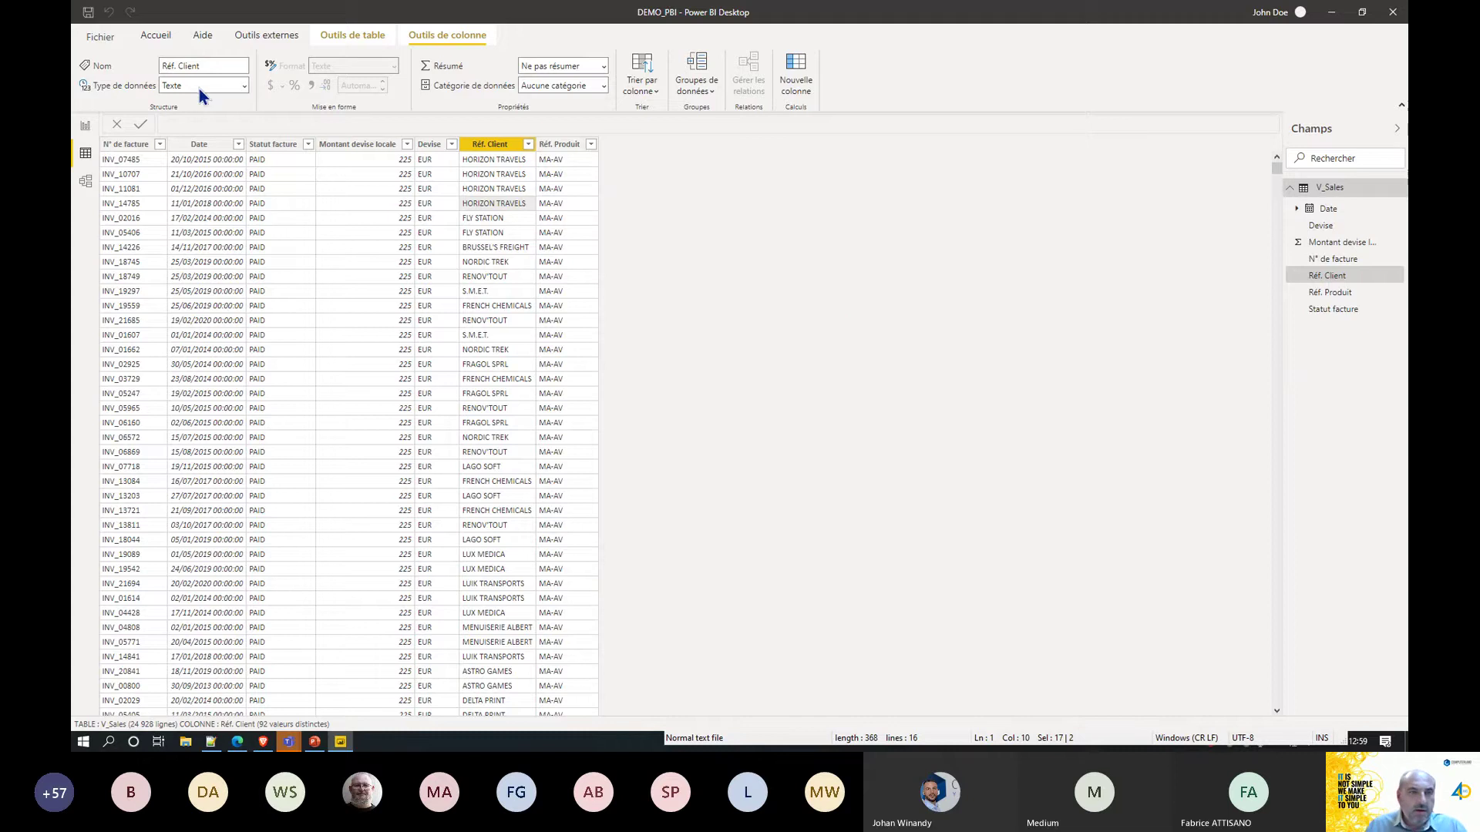
Connect to the Customers Excel workbook in the desktop's Demo1 folder as a new data source.
left_click(165, 41)
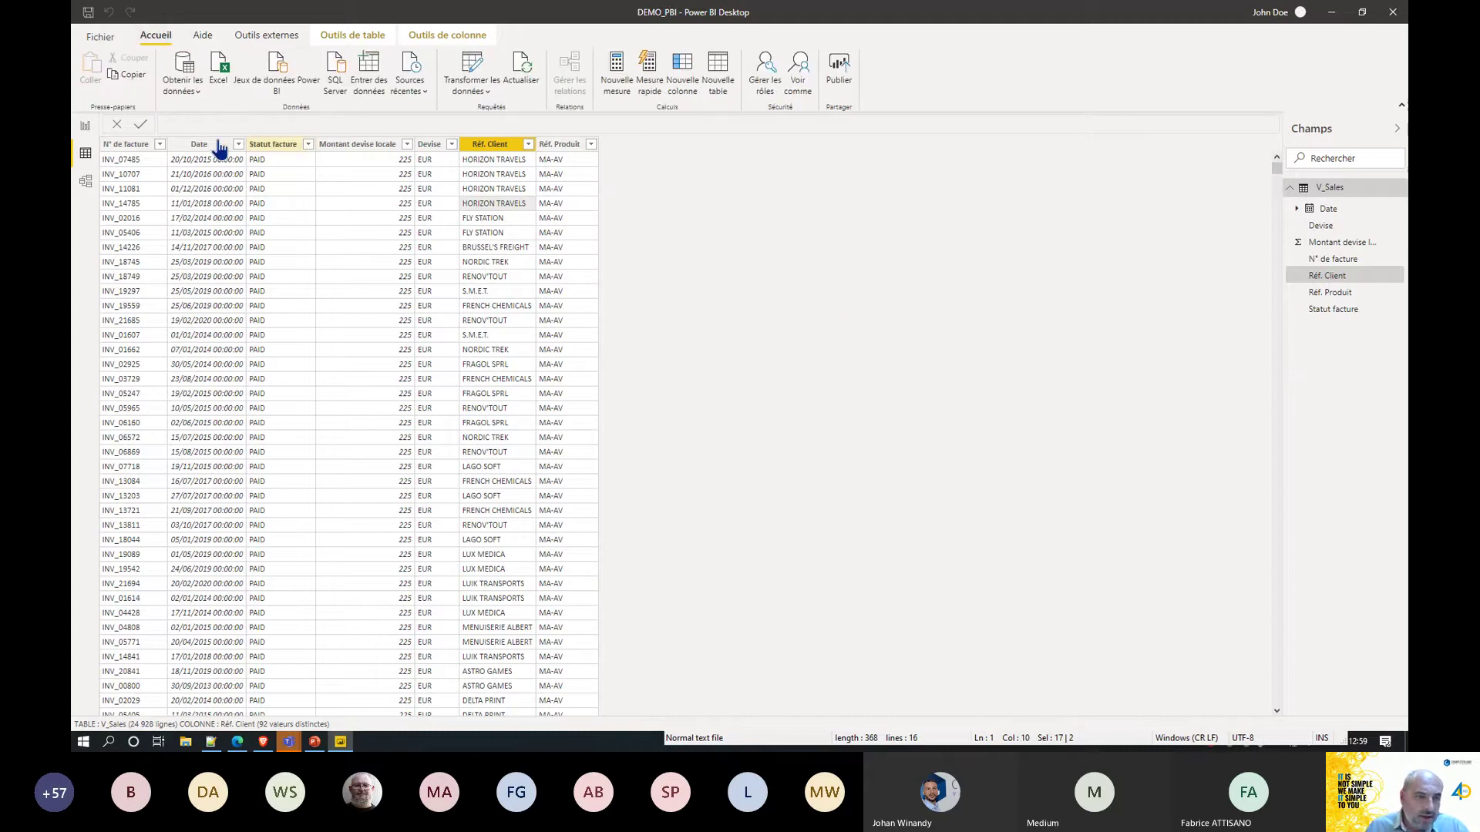
left_click(193, 92)
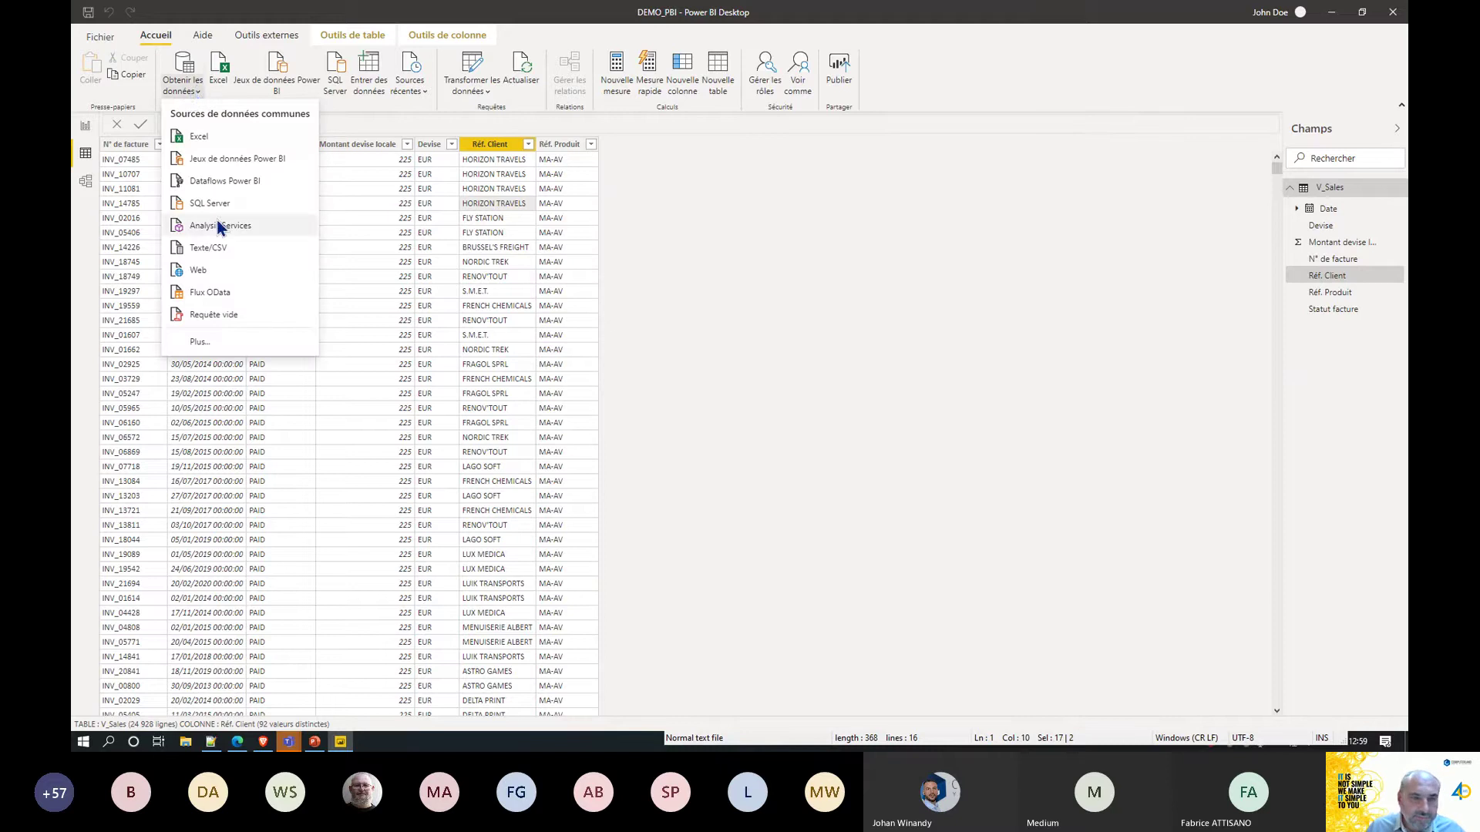
left_click(197, 137)
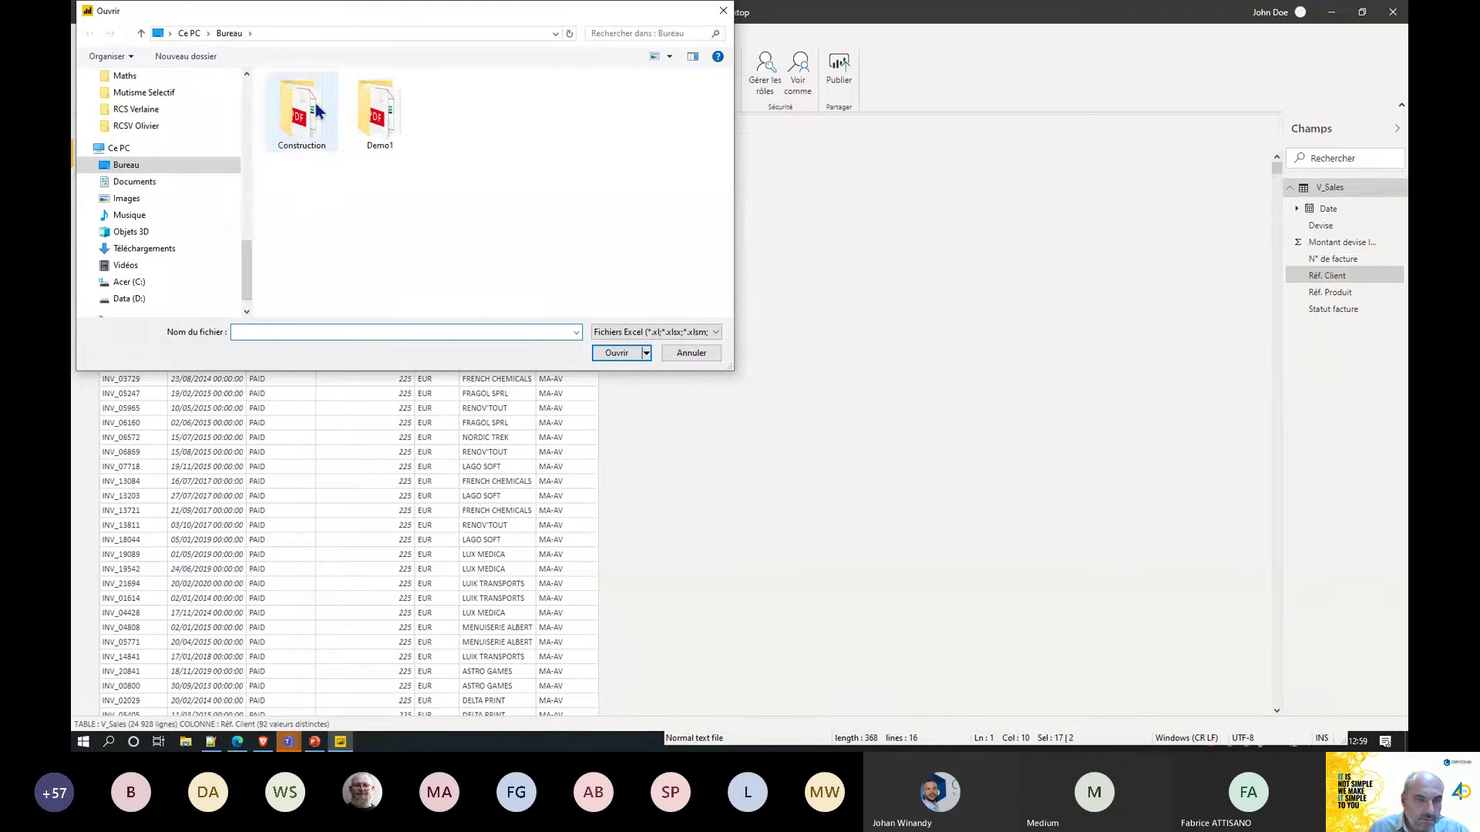
double_click(377, 124)
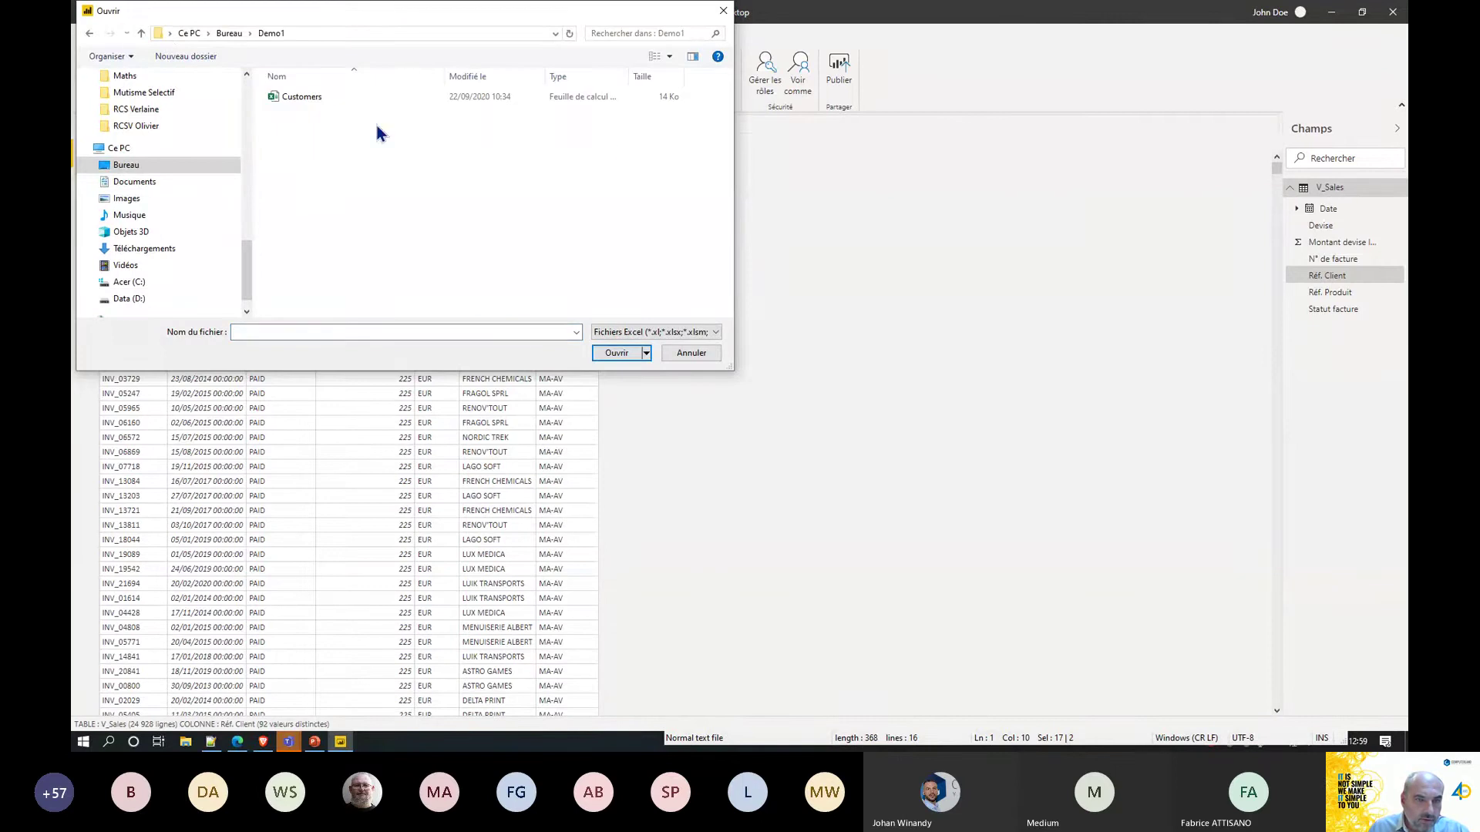
double_click(312, 97)
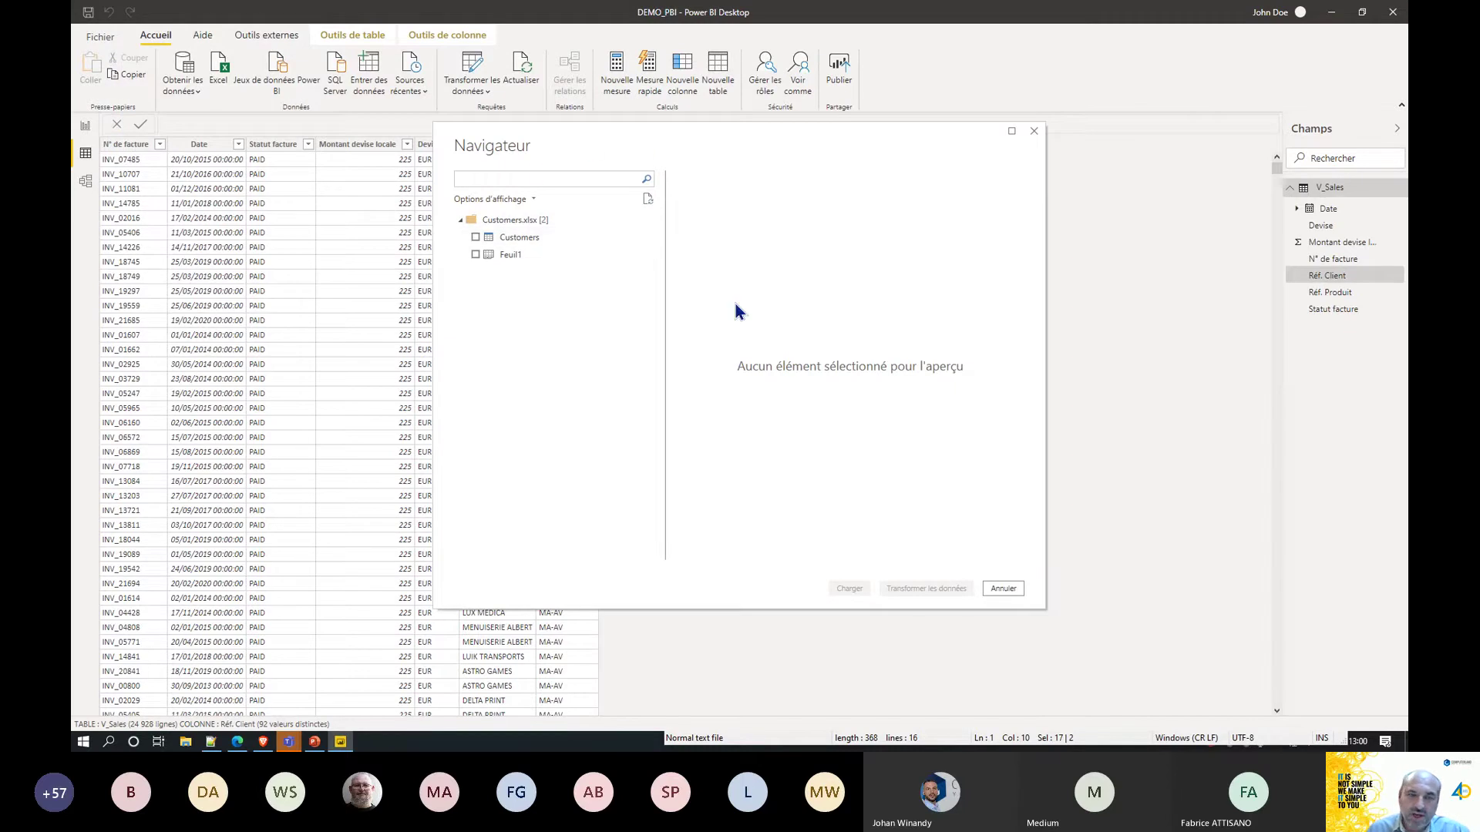
Preview the Customers table and the Feuil1 sheet, and load only the Customers table into the model.
left_click(511, 240)
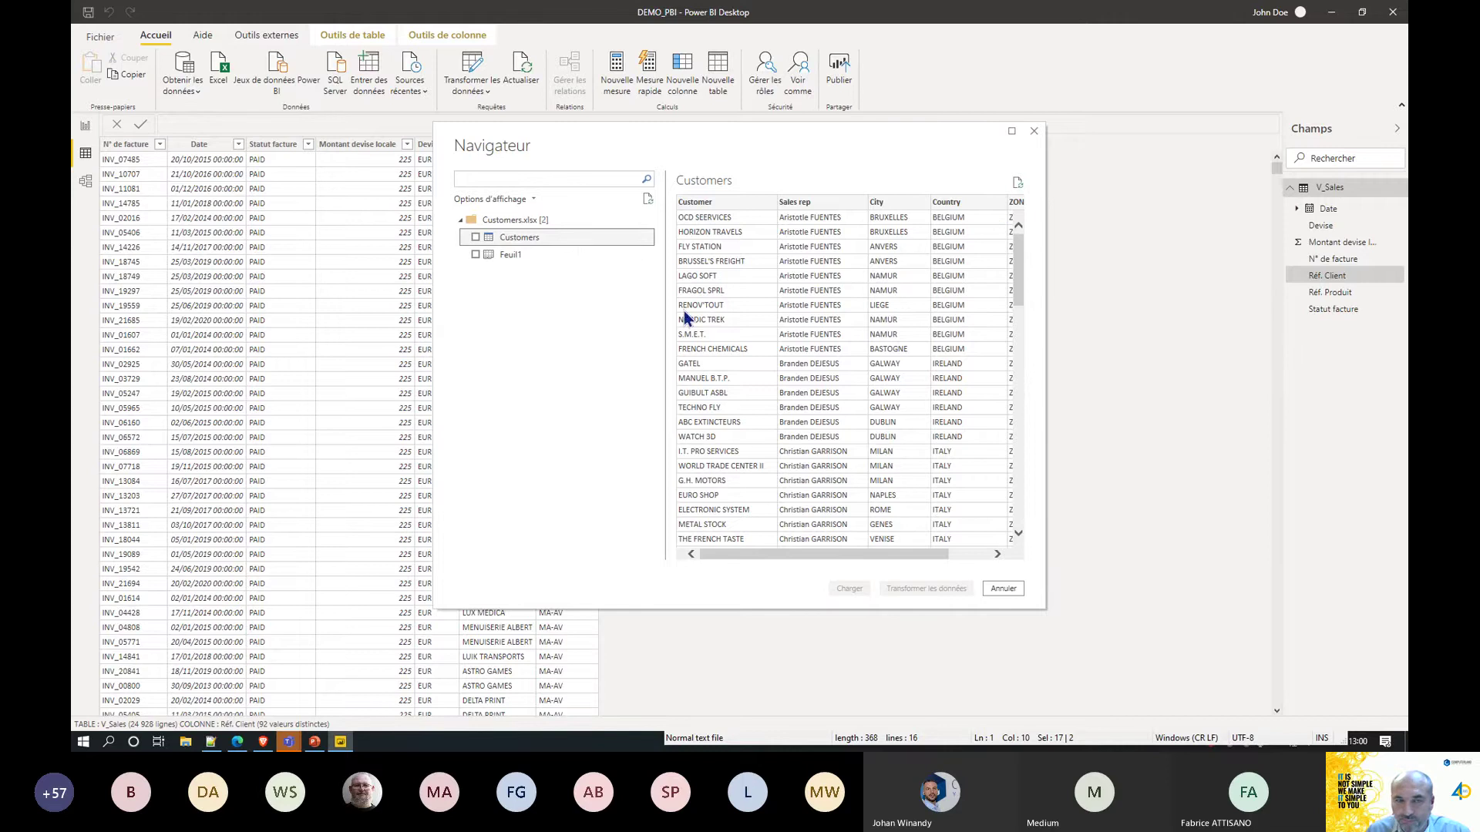
left_click(521, 253)
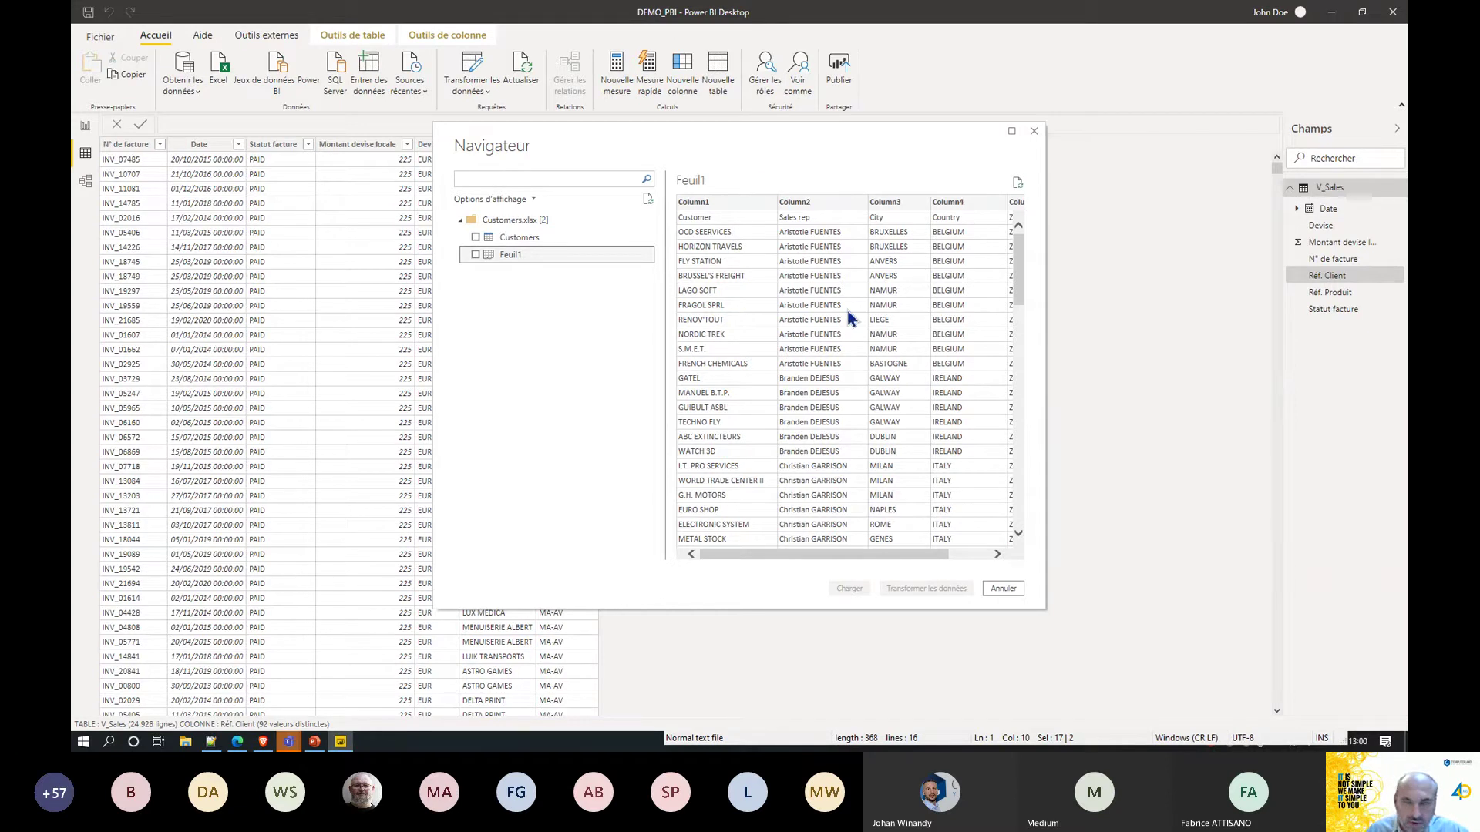
left_click(513, 240)
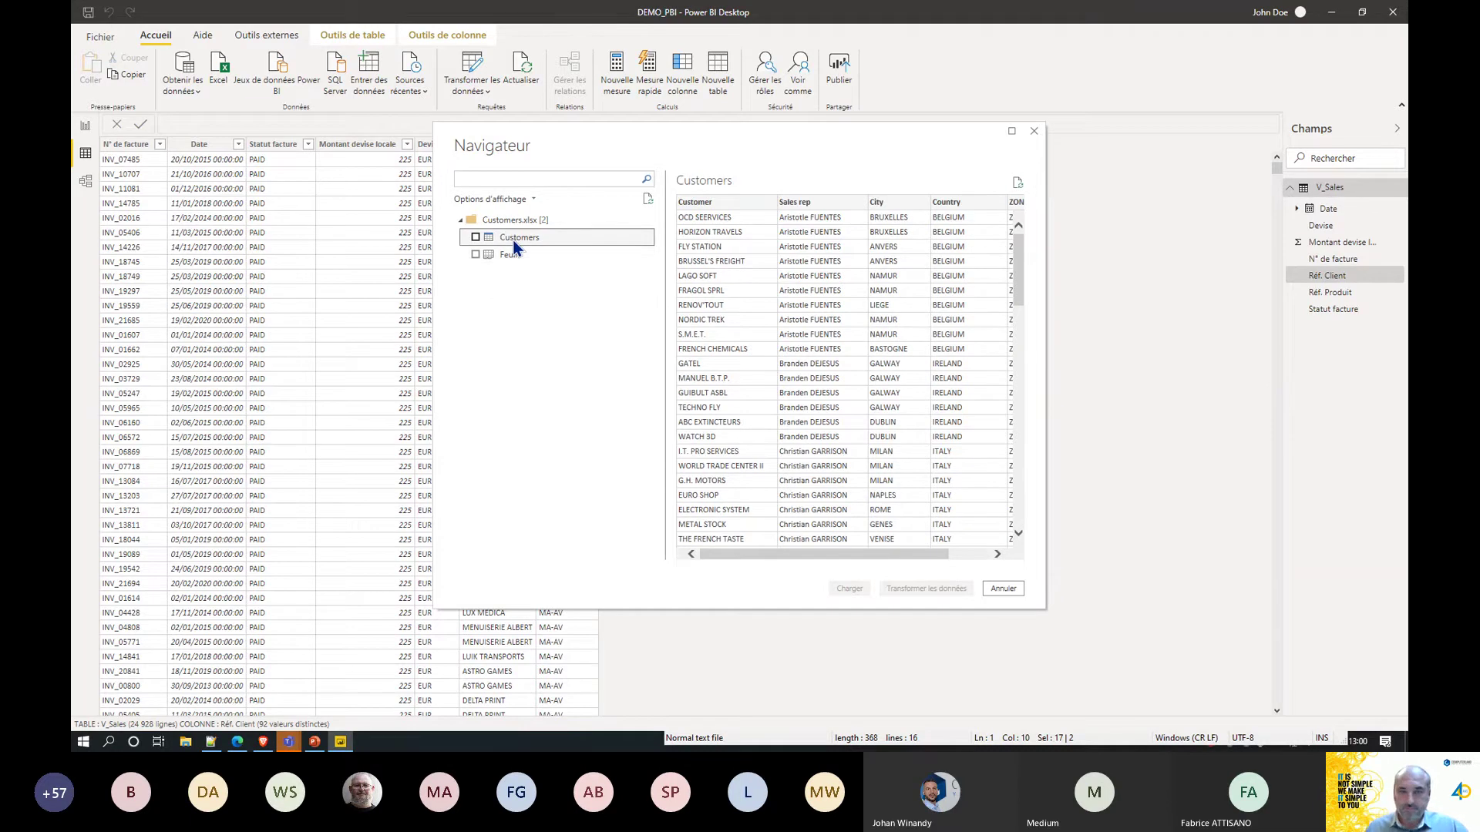
left_click(475, 237)
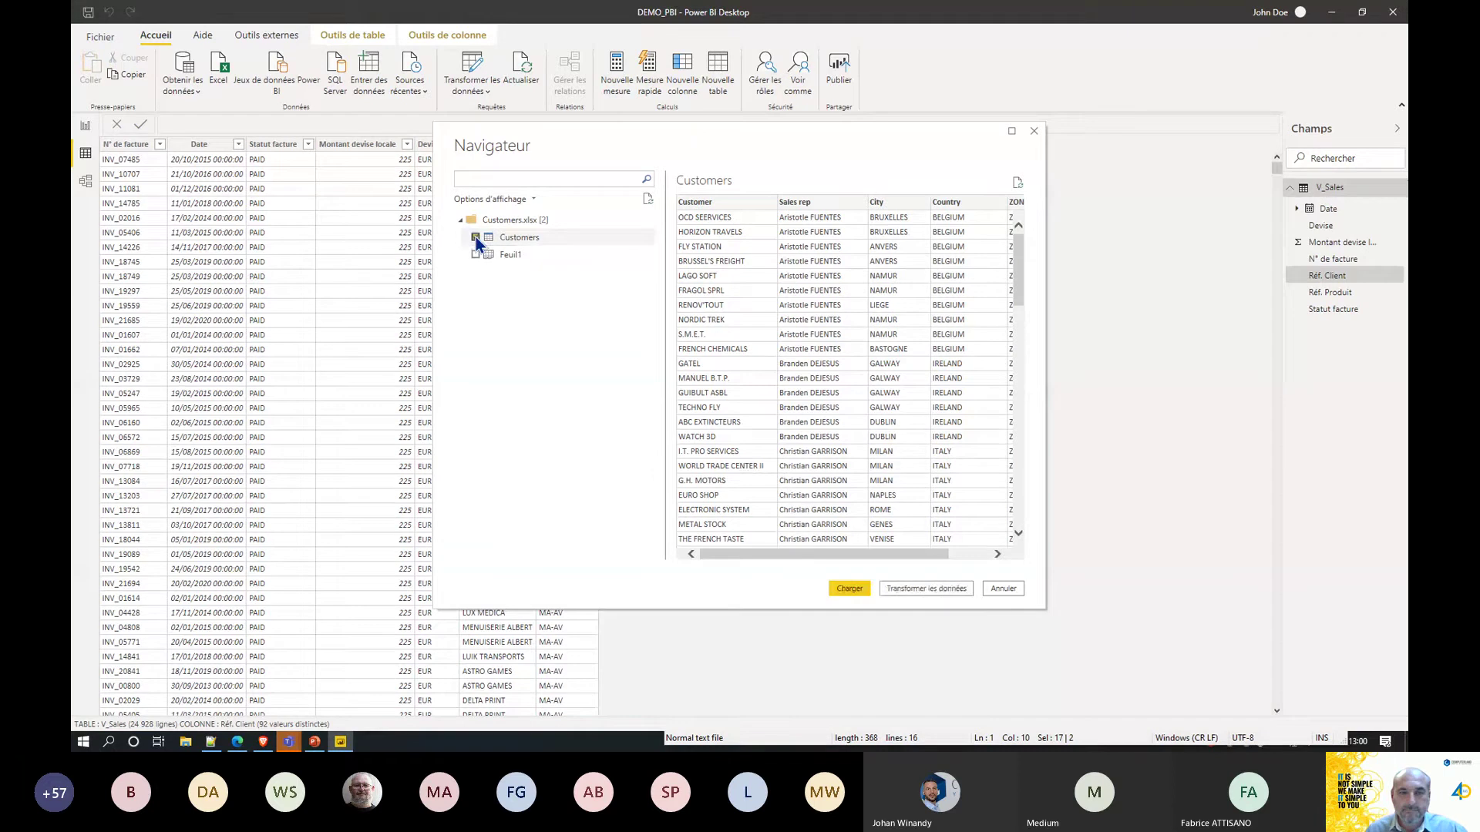
left_click(855, 589)
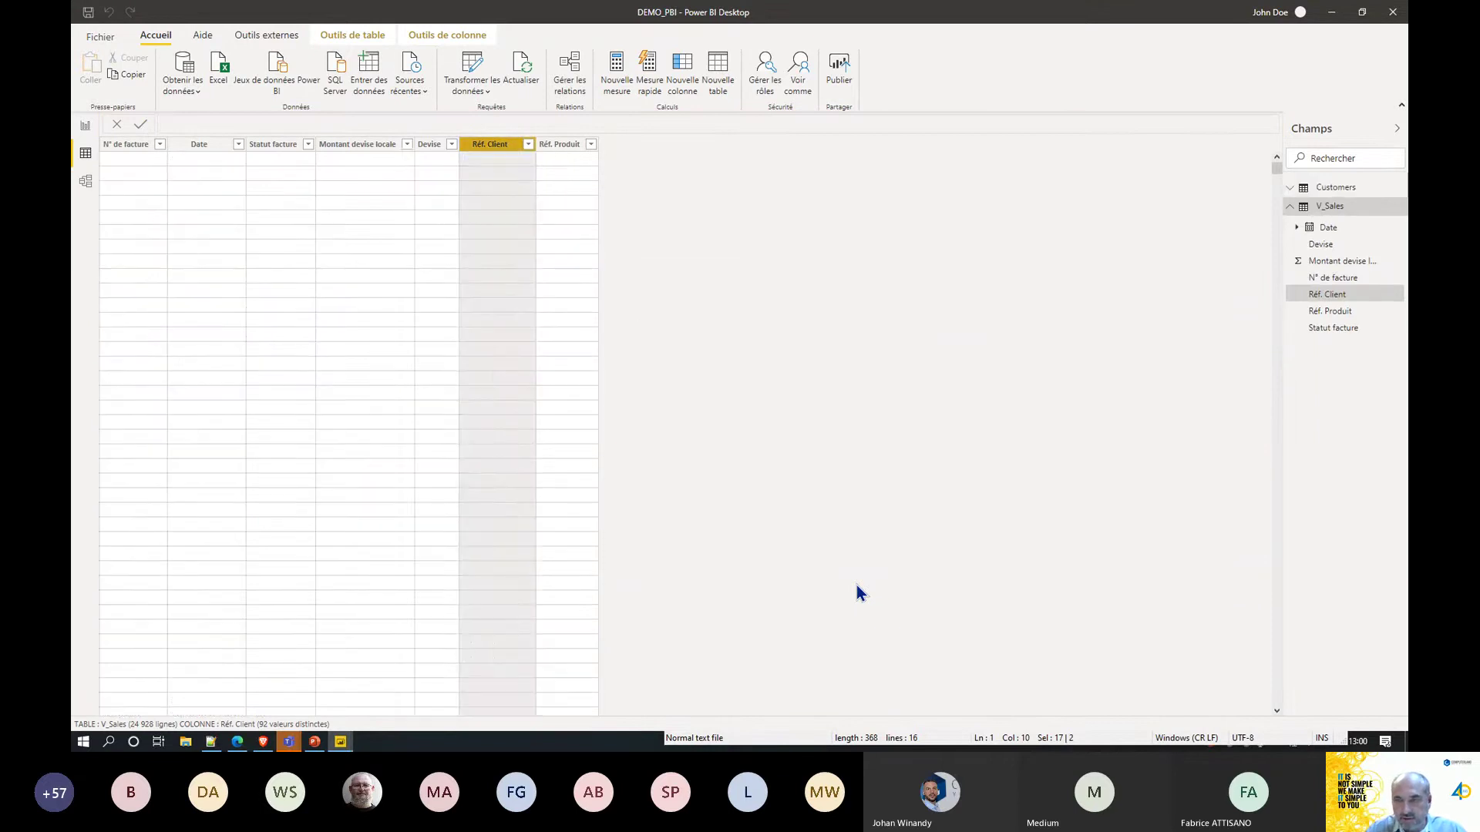
Examine the fields of the Customers and V_Sales tables in the data view.
left_click(1290, 213)
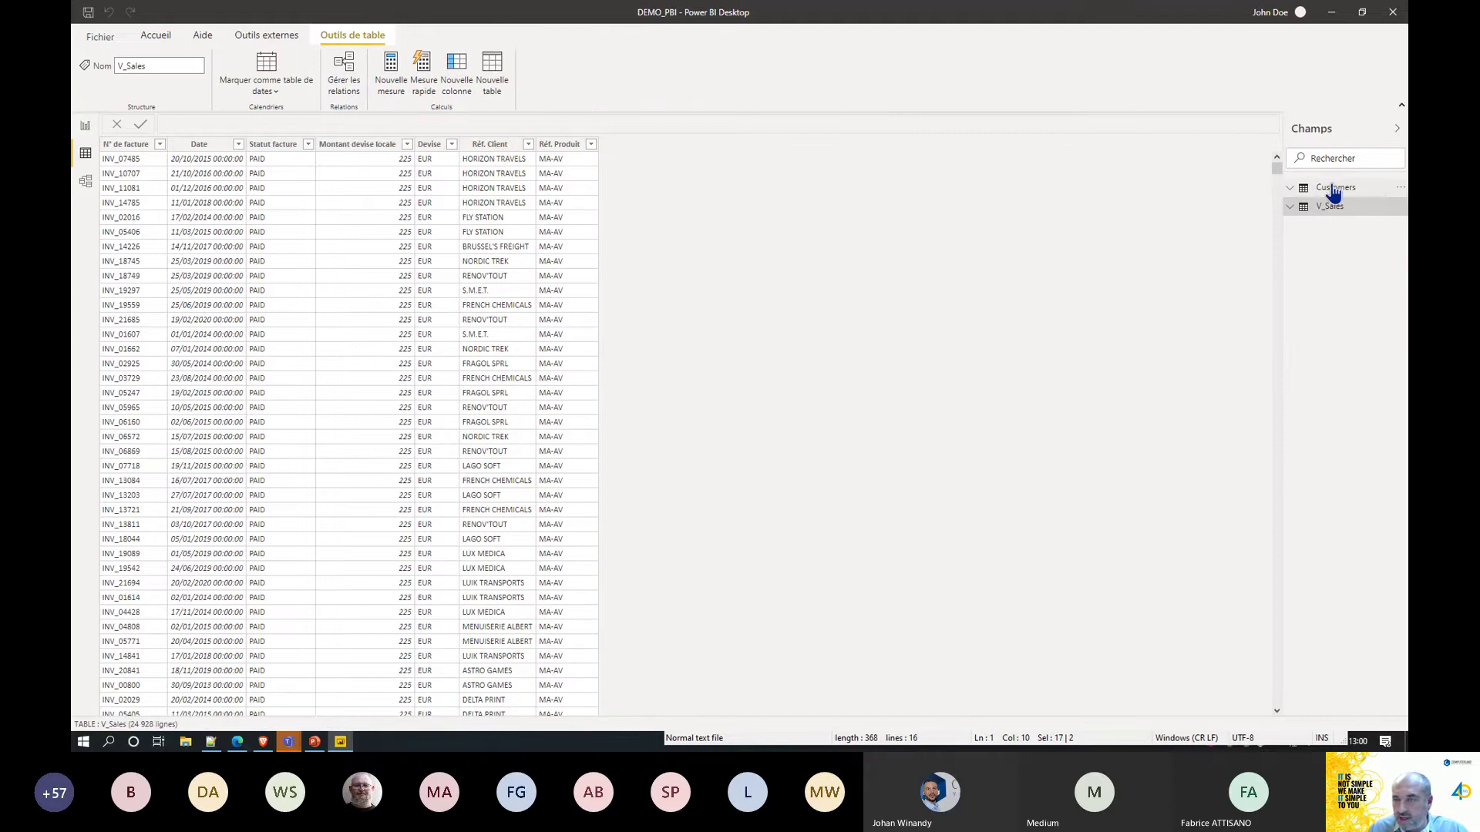
left_click(1296, 189)
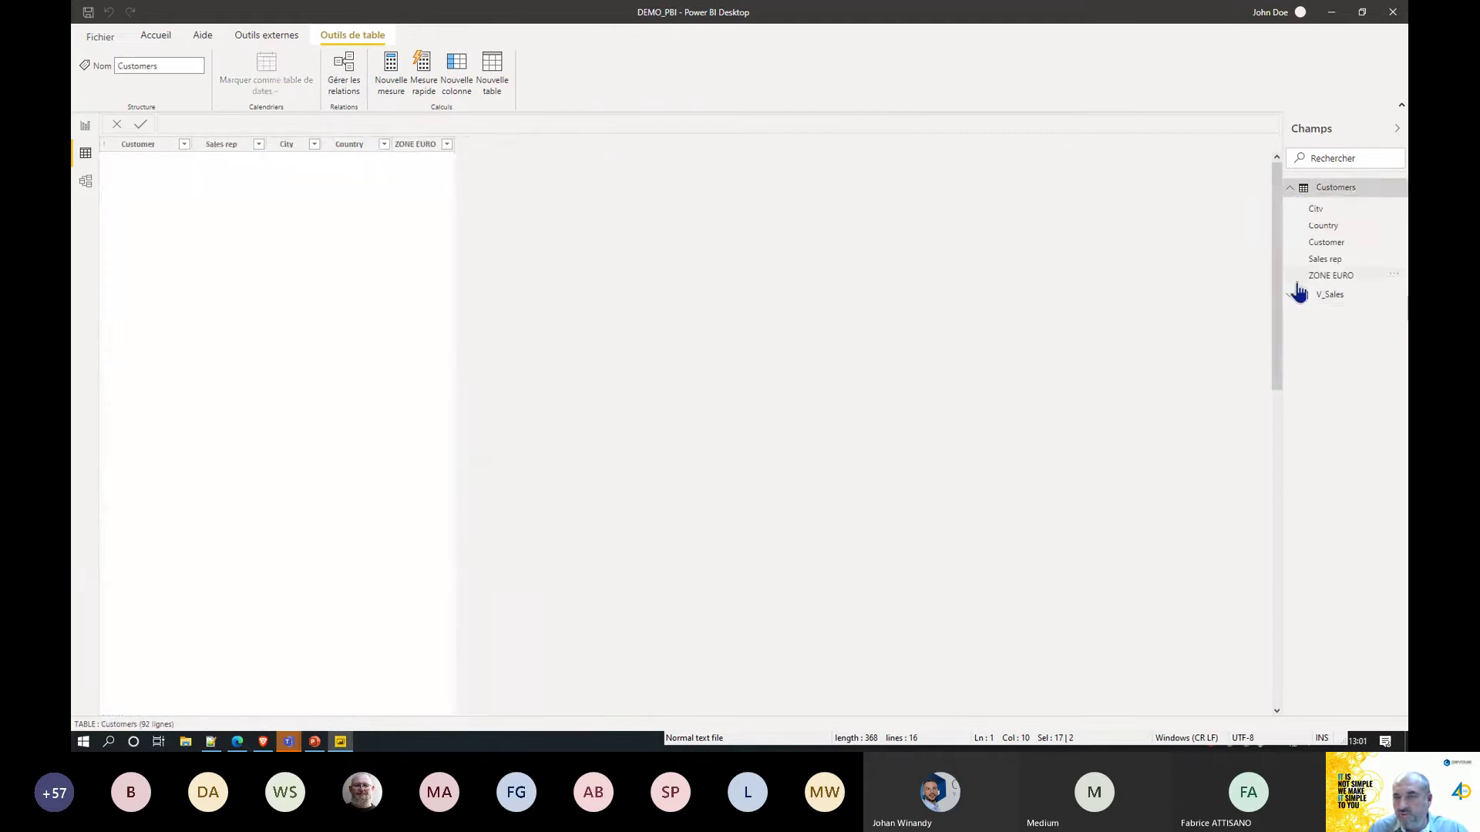
left_click(1289, 296)
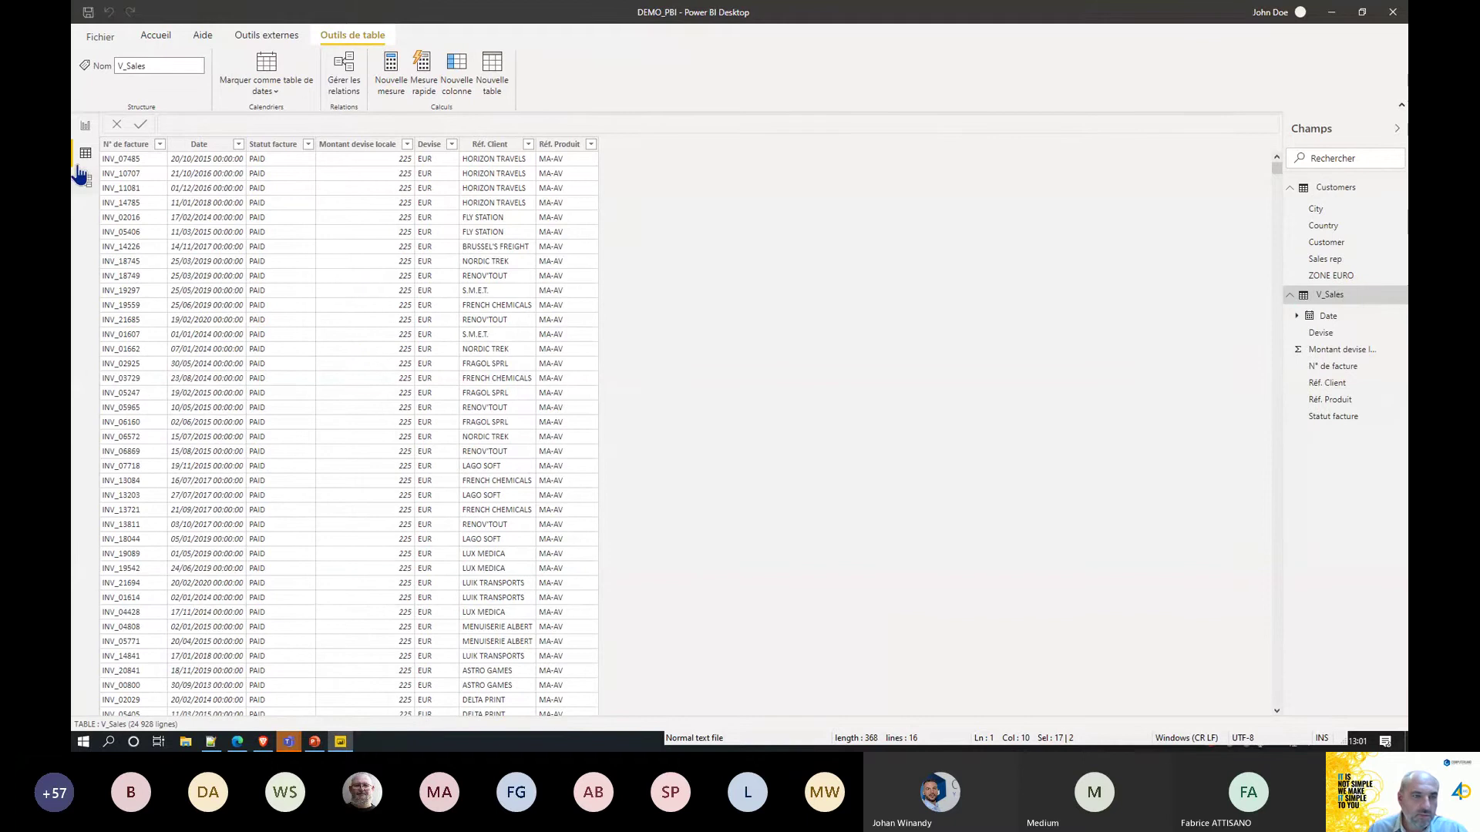
Return to the report page, expand the Customers fields, and shrink the yearly sales column chart to free space around it.
left_click(86, 127)
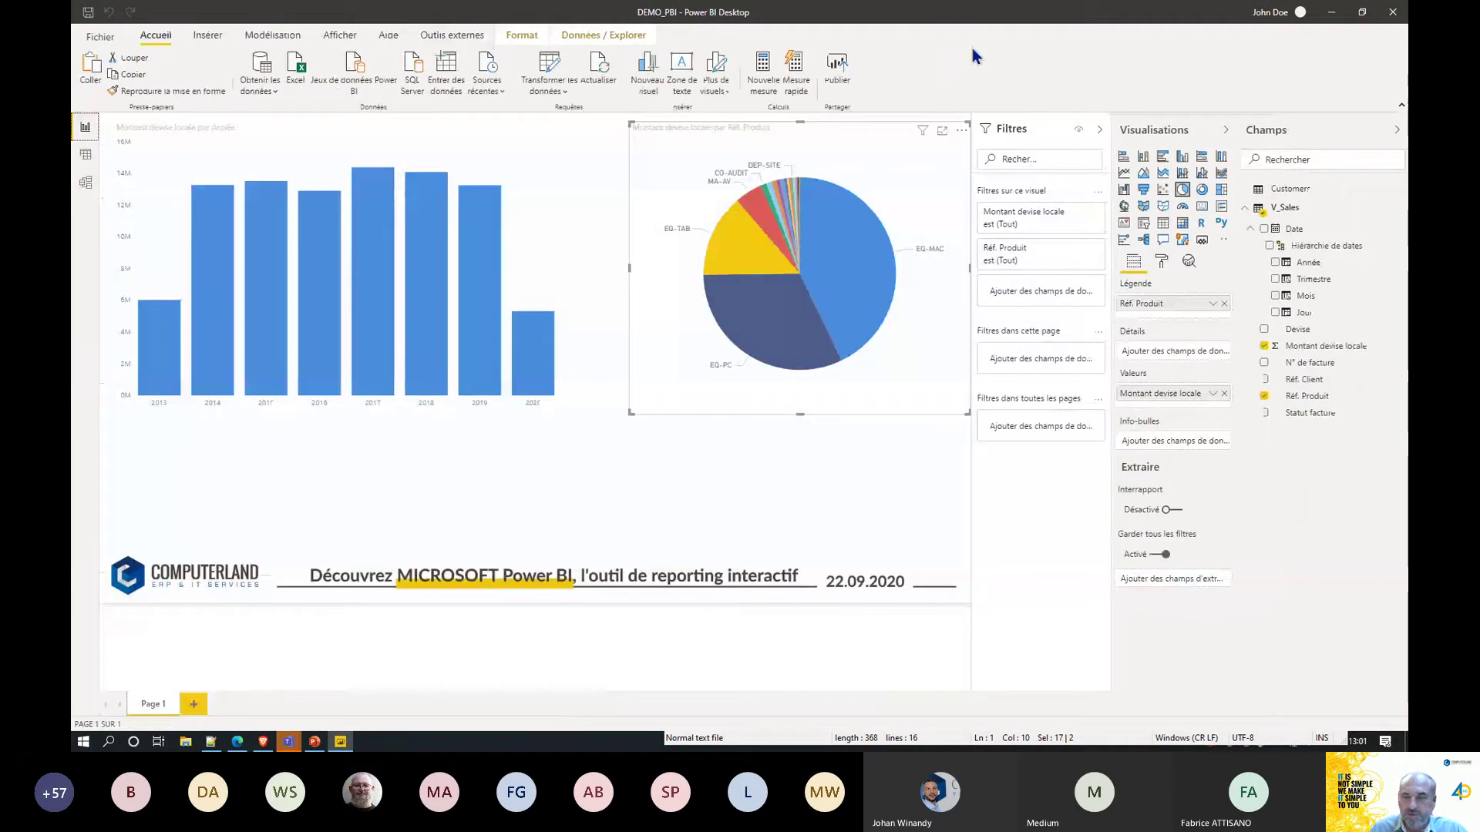
left_click(1245, 189)
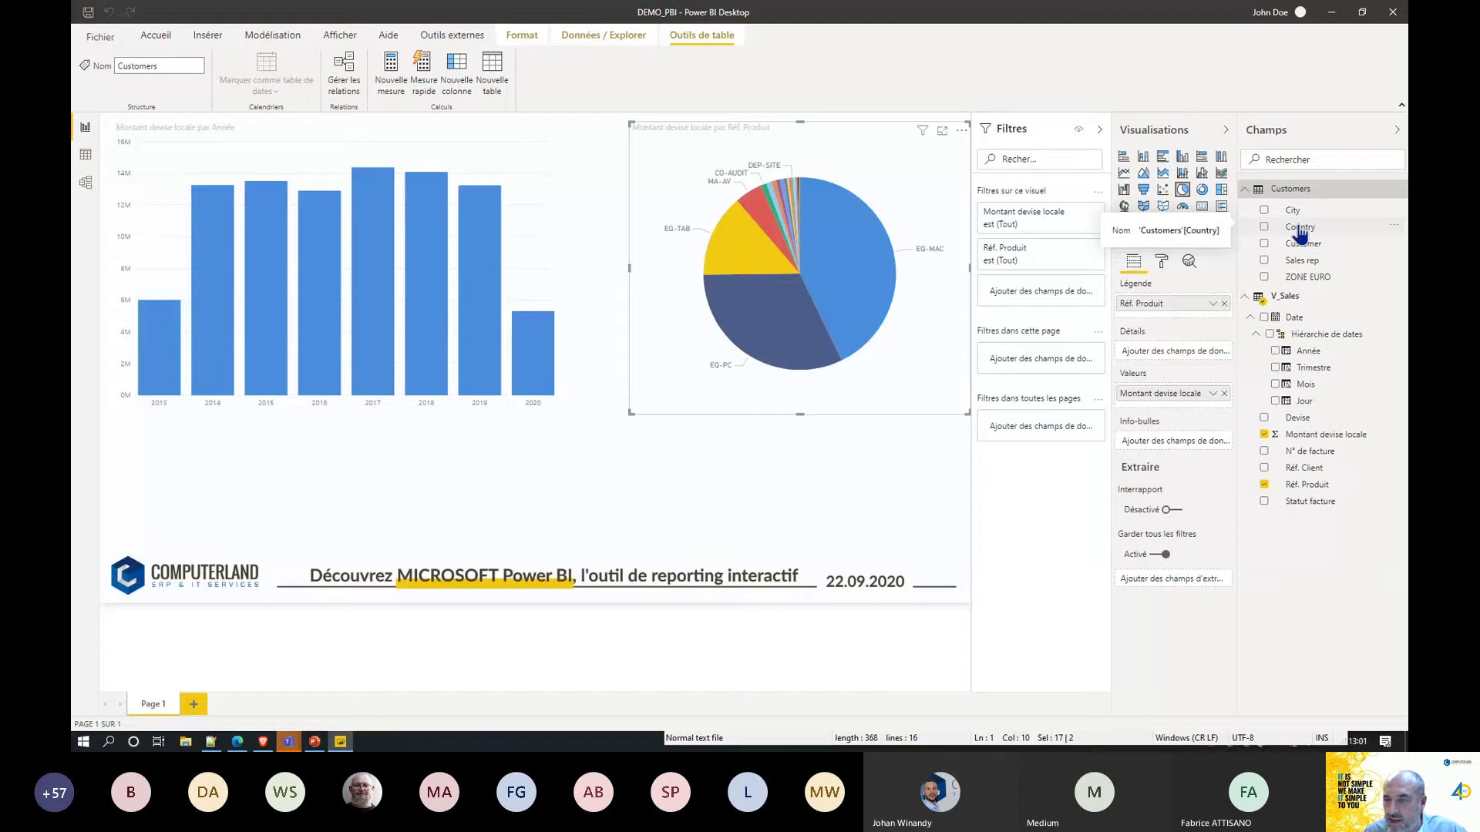
left_click(547, 221)
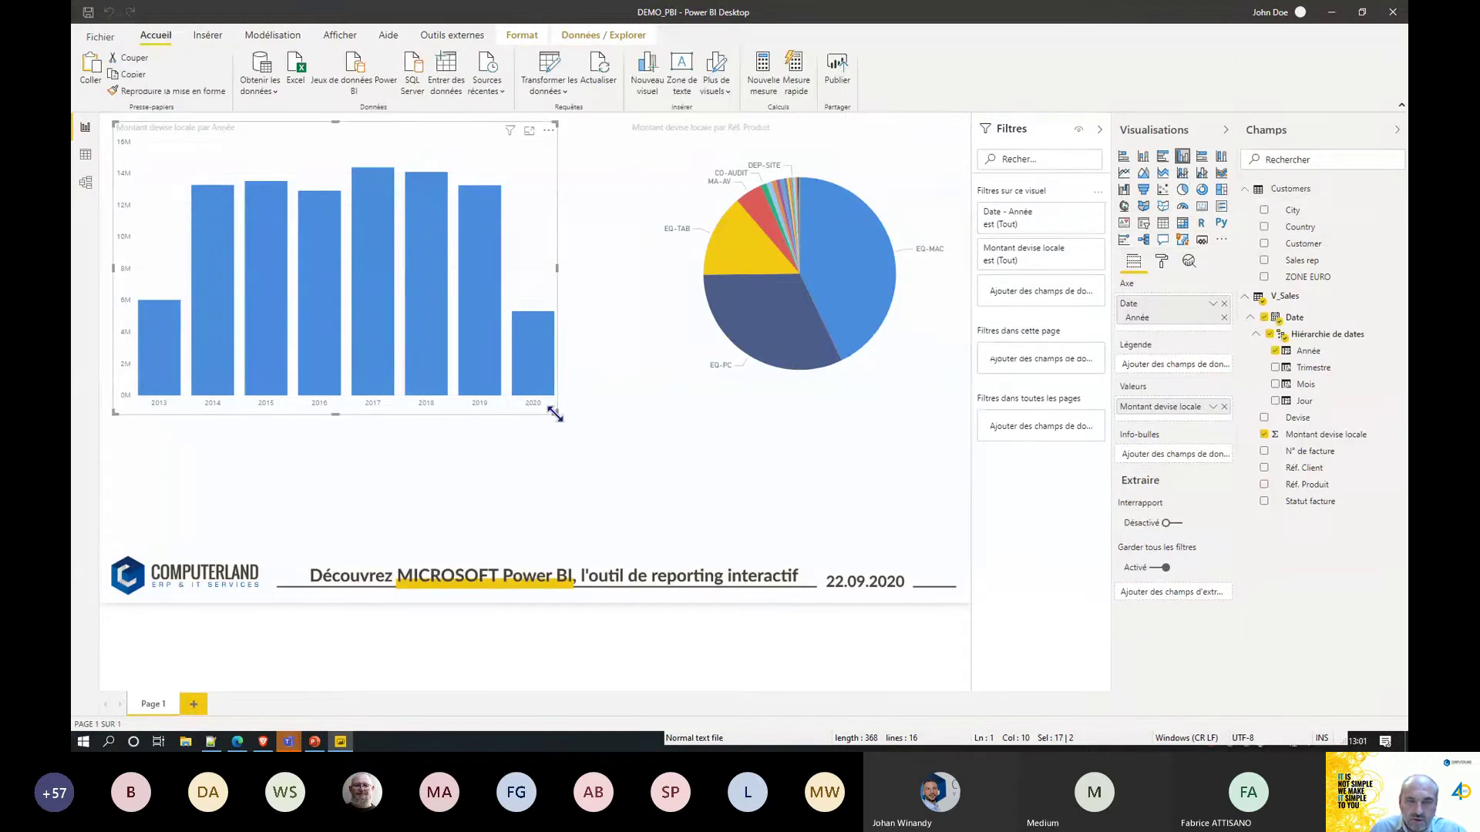
left_click_drag(518, 401, 515, 331)
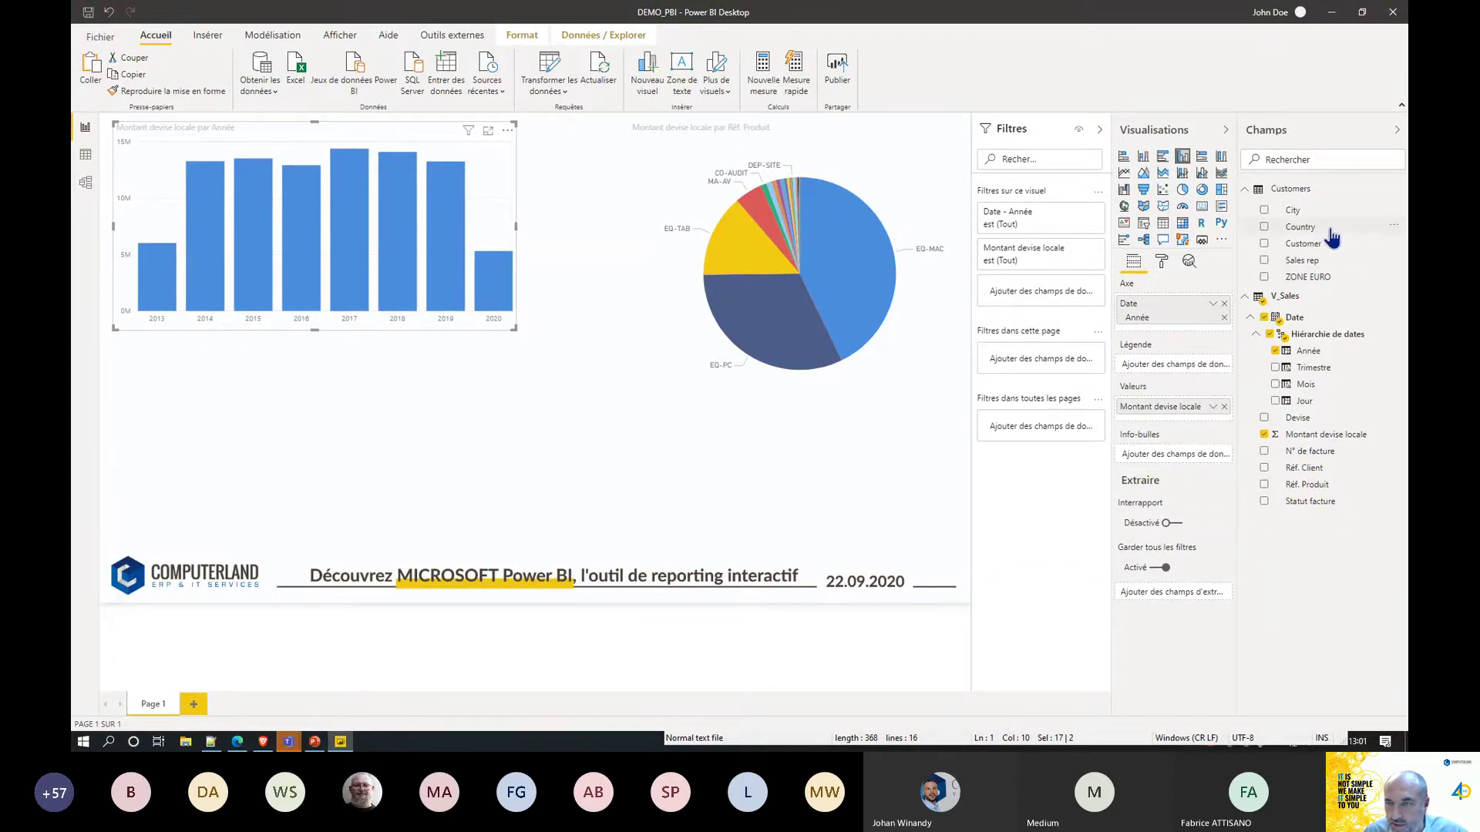
Add a table of Montant devise locale by Country below the yearly column chart, inspect it in focus mode, and return to the report.
left_click_drag(1318, 228, 397, 443)
left_click_drag(323, 428, 321, 427)
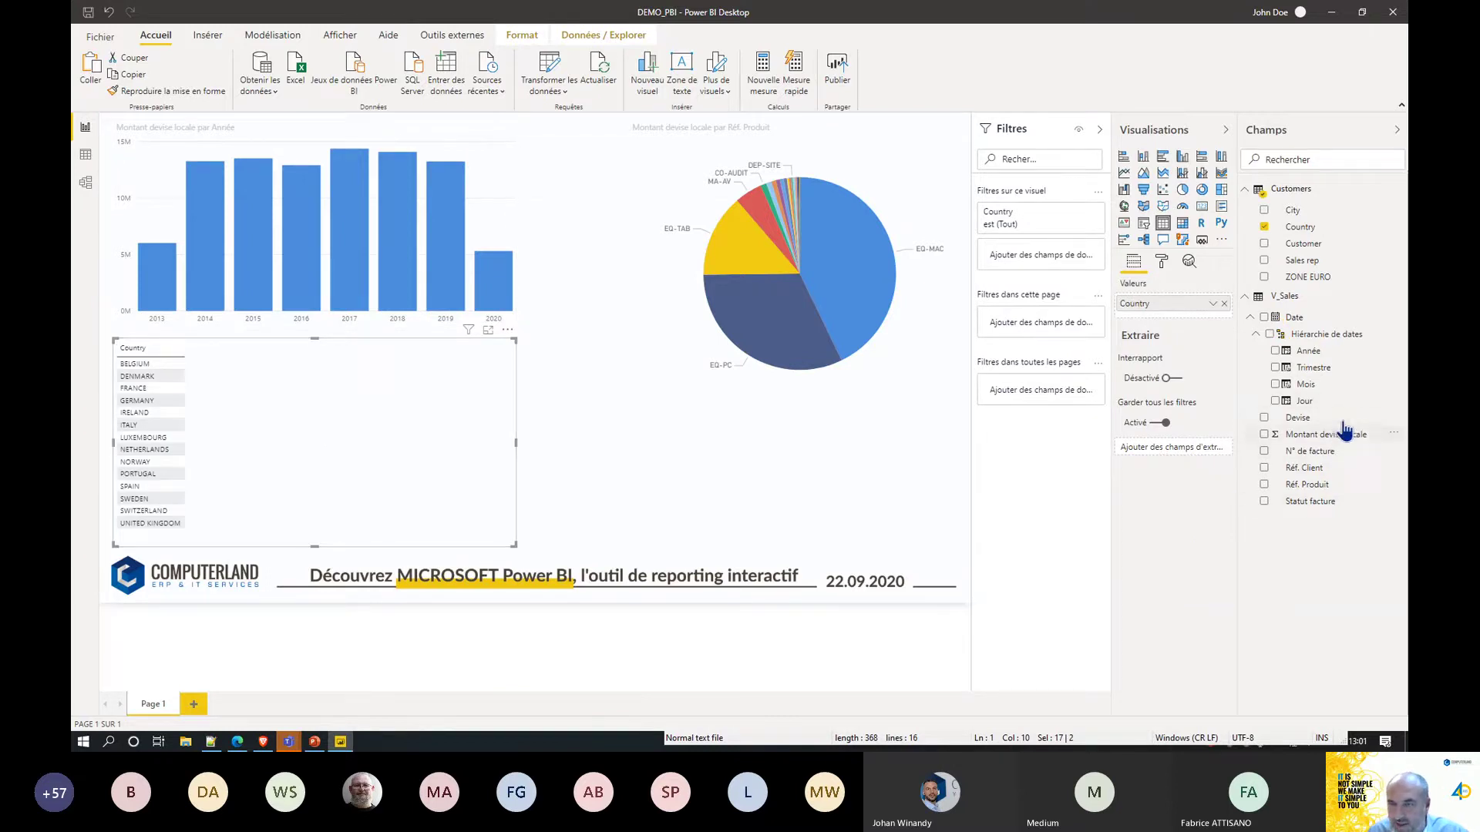
left_click_drag(1351, 443, 326, 482)
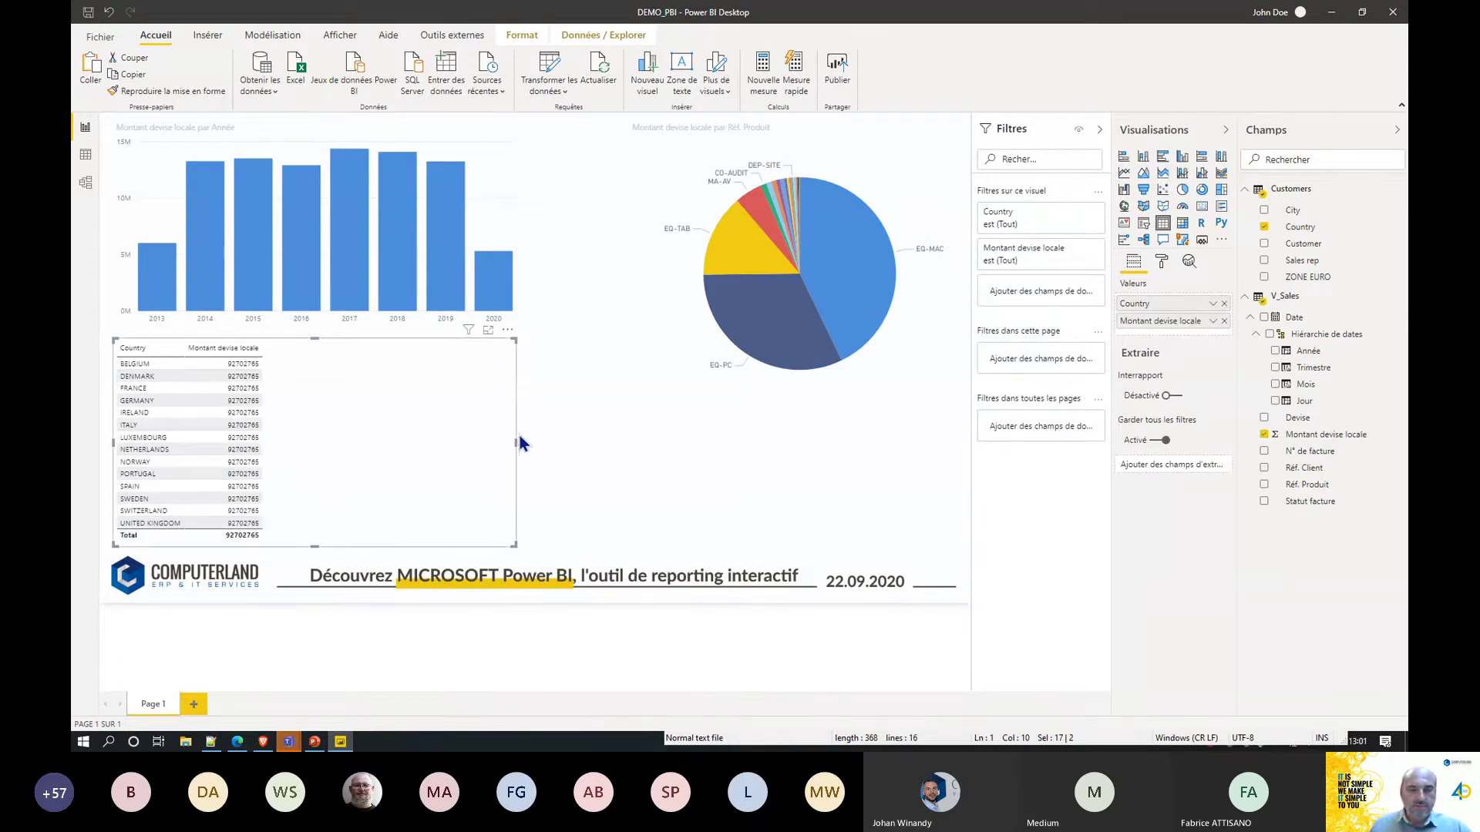
left_click(489, 331)
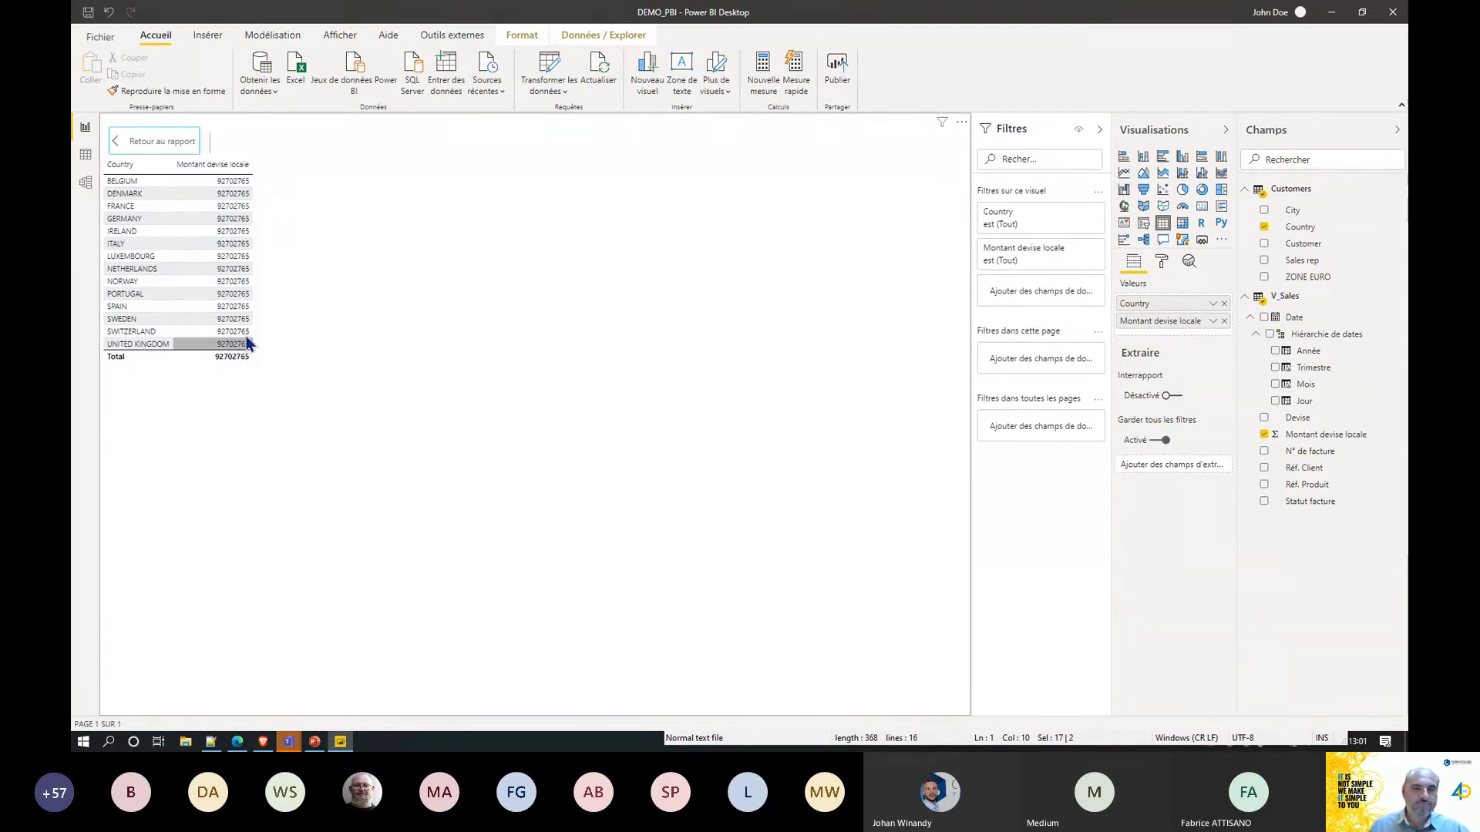
left_click(141, 149)
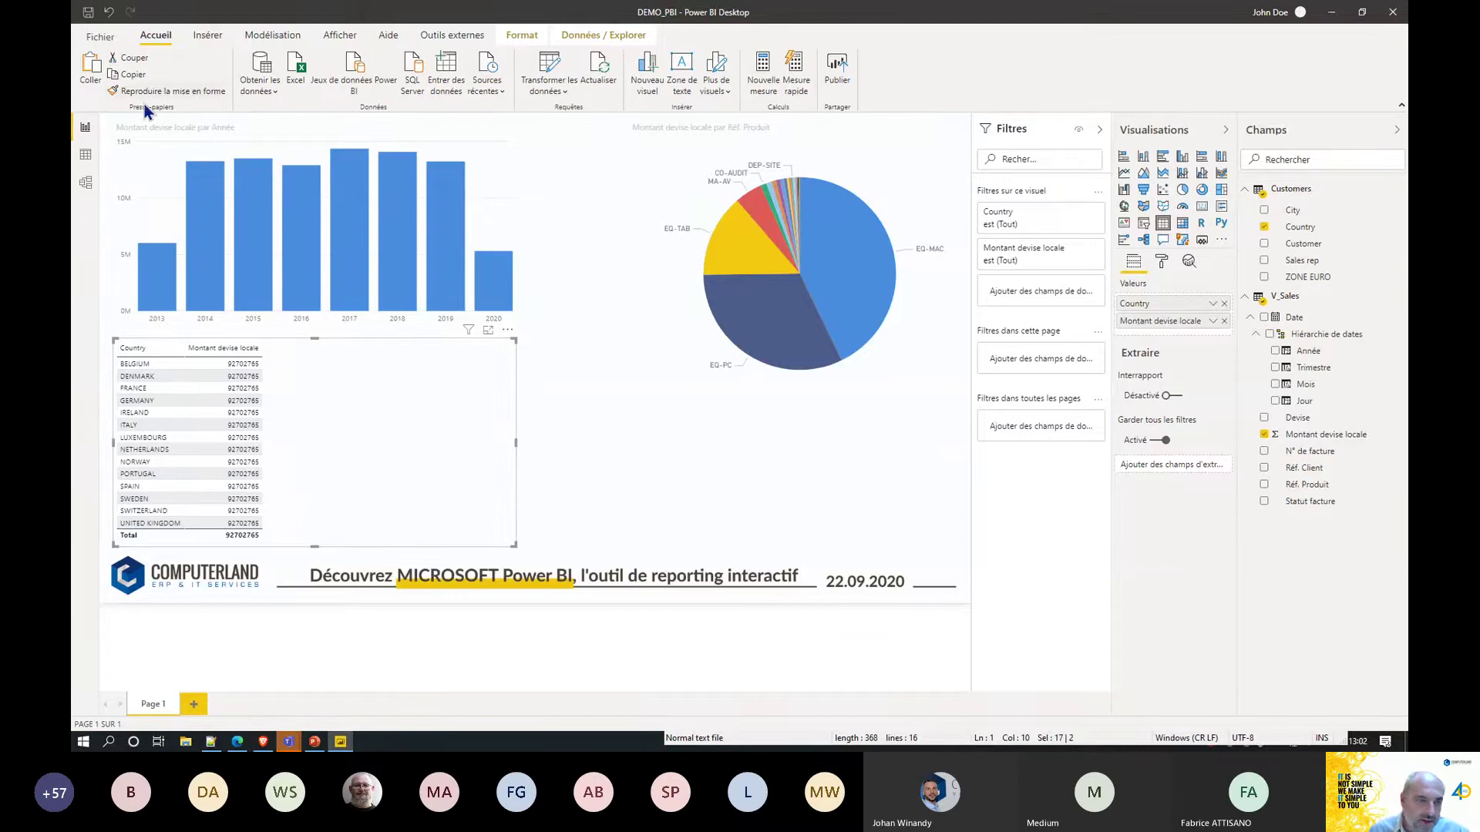
In the model view, spread the V_Sales and Customers tables apart and relate Réf. Client in V_Sales to Customer in Customers.
left_click(85, 185)
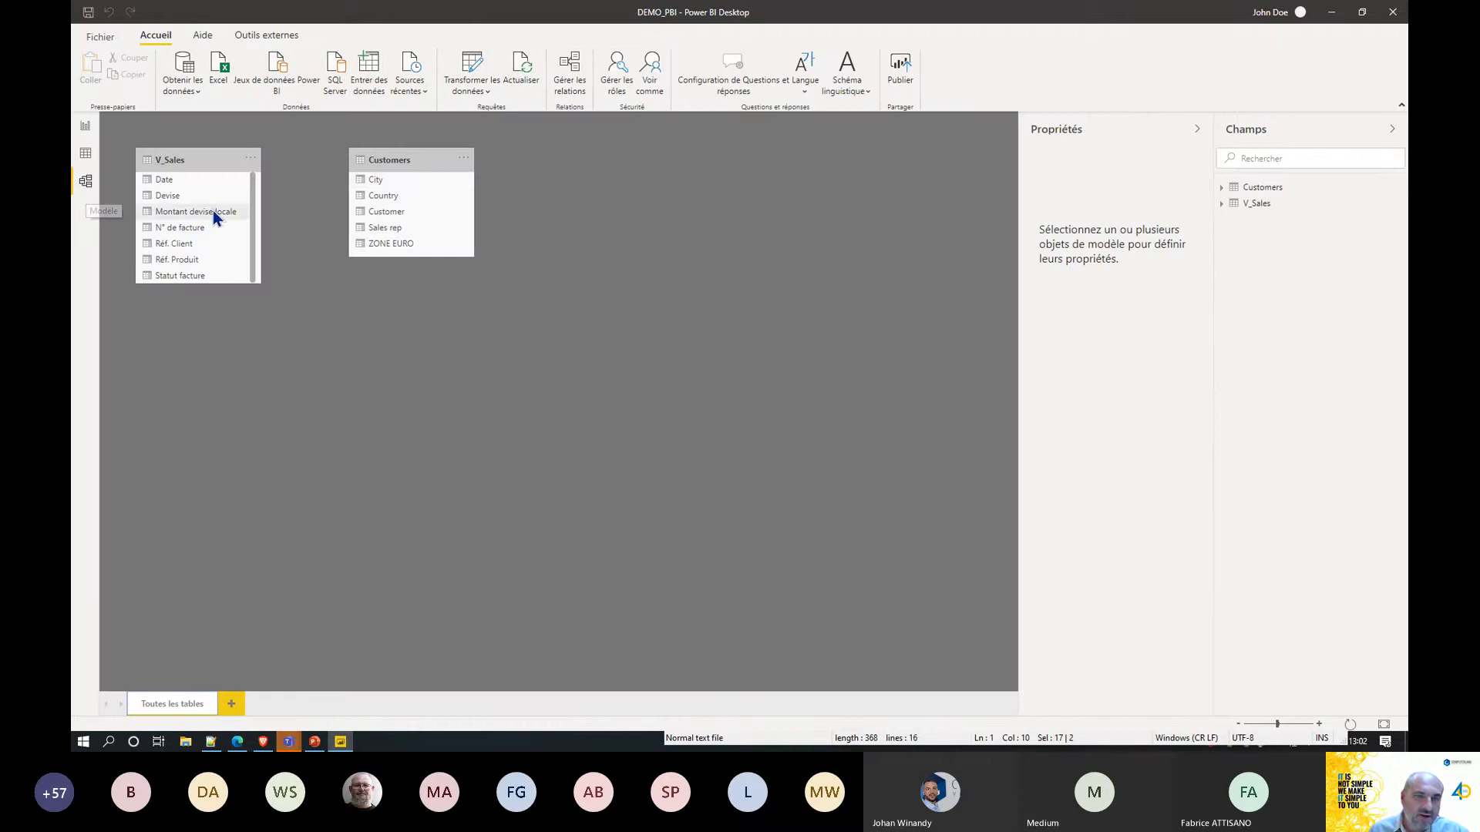
left_click_drag(409, 155, 648, 158)
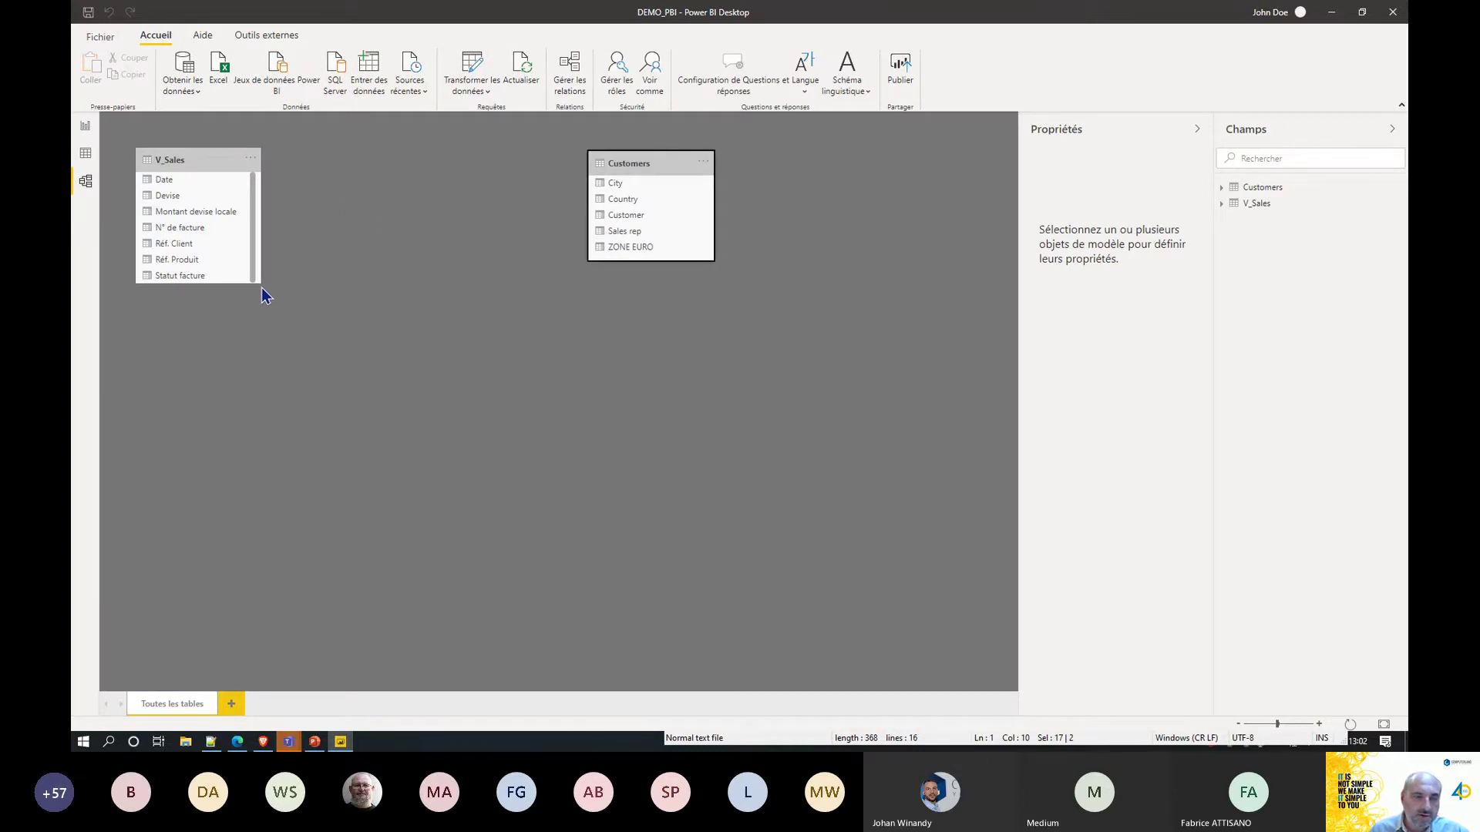
left_click_drag(254, 284, 318, 306)
left_click_drag(192, 164, 354, 163)
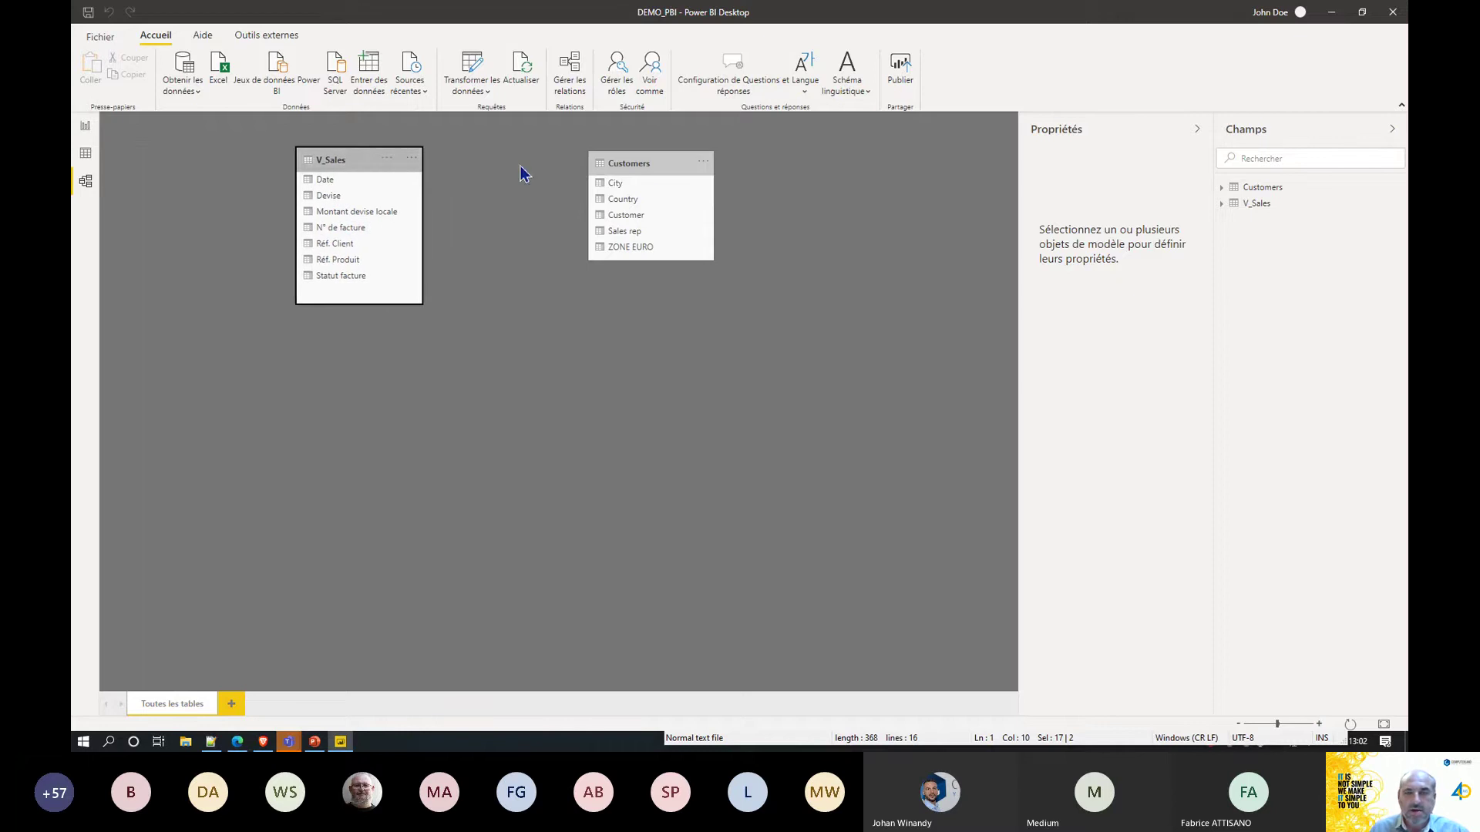
left_click_drag(648, 165, 661, 162)
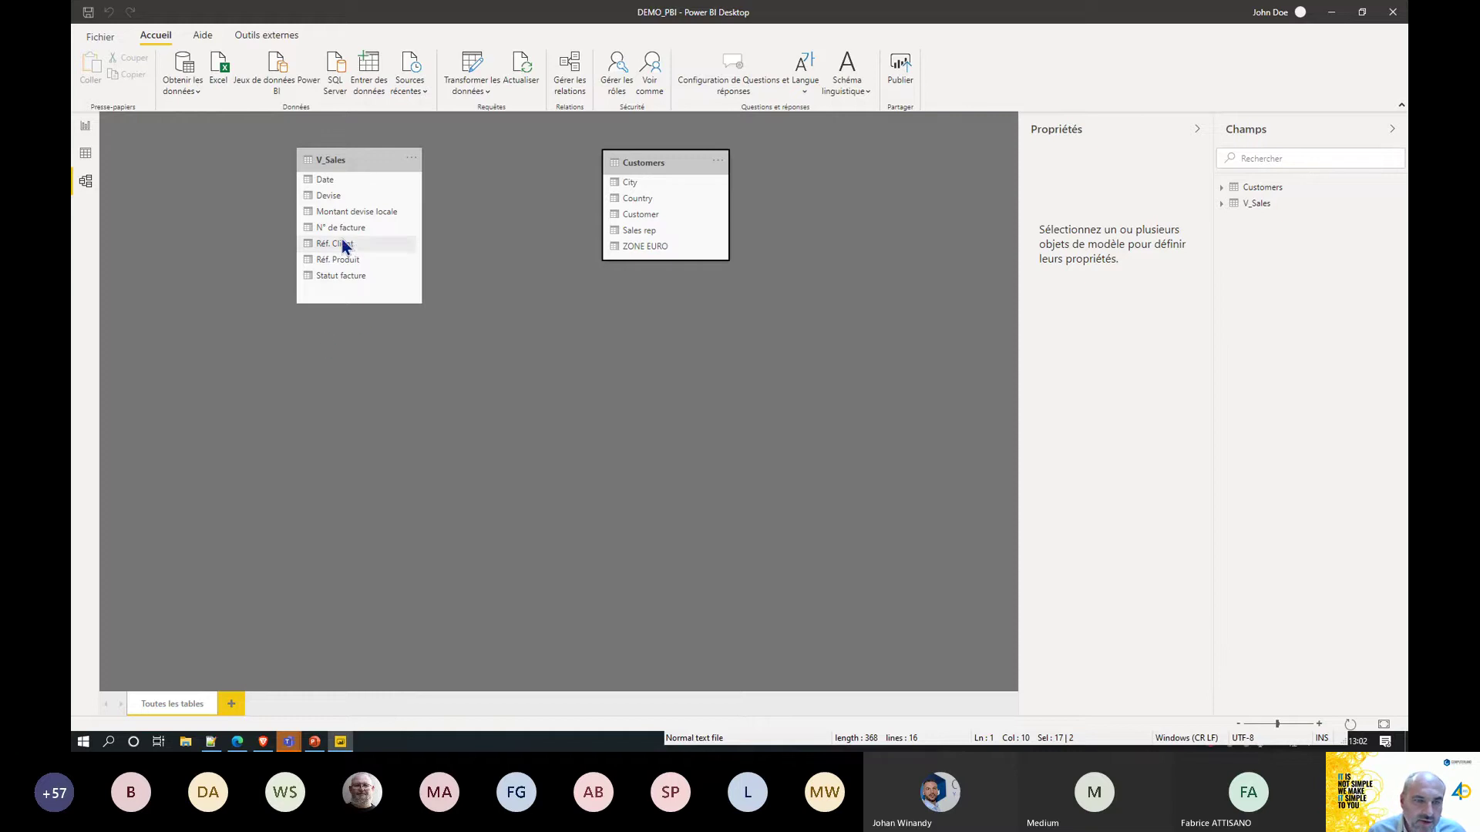
left_click_drag(343, 245, 649, 226)
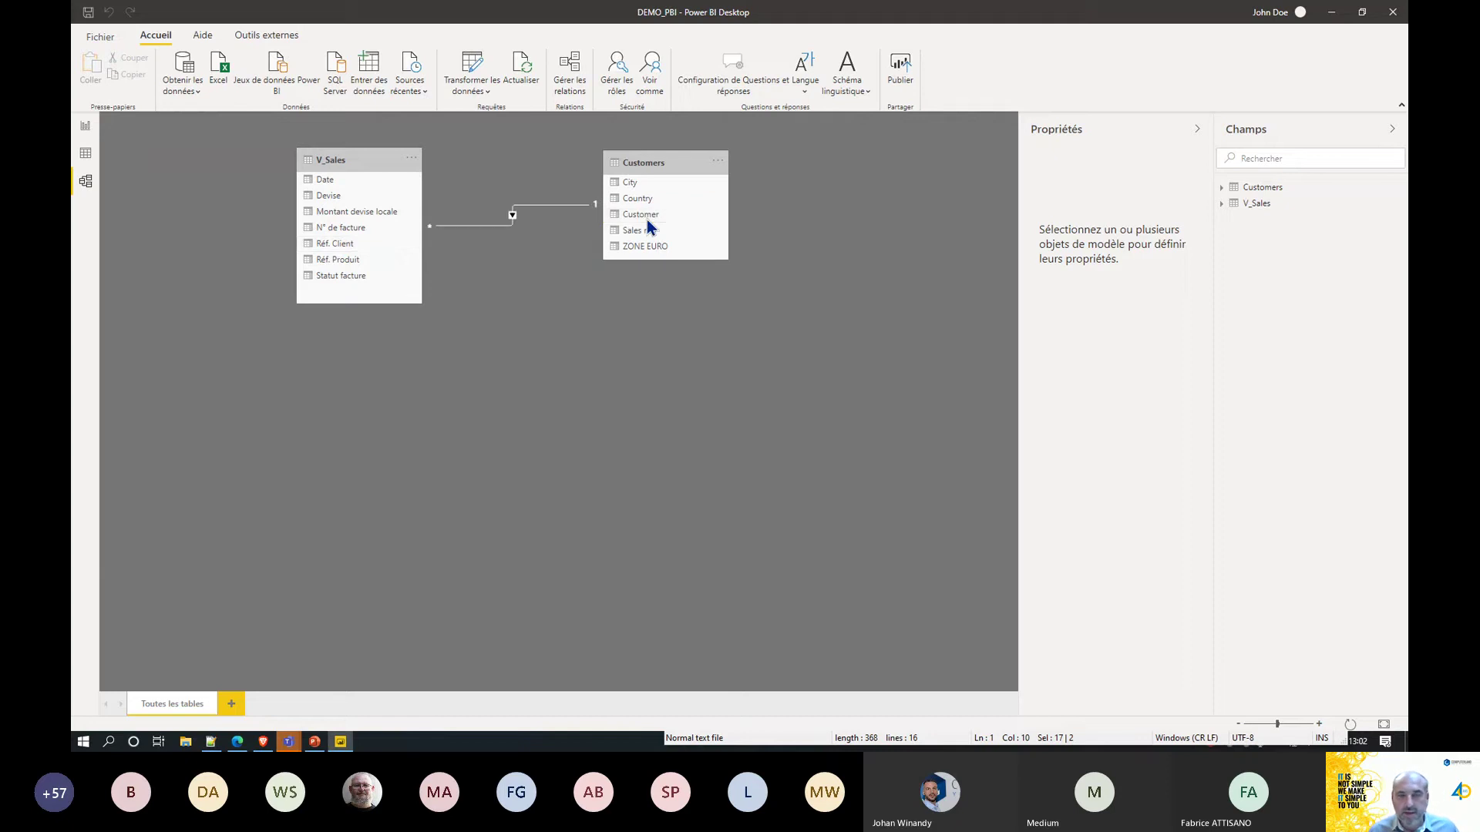
Rearrange the model diagram so V_Sales sits below and to the left of the Customers table.
left_click_drag(659, 158, 700, 154)
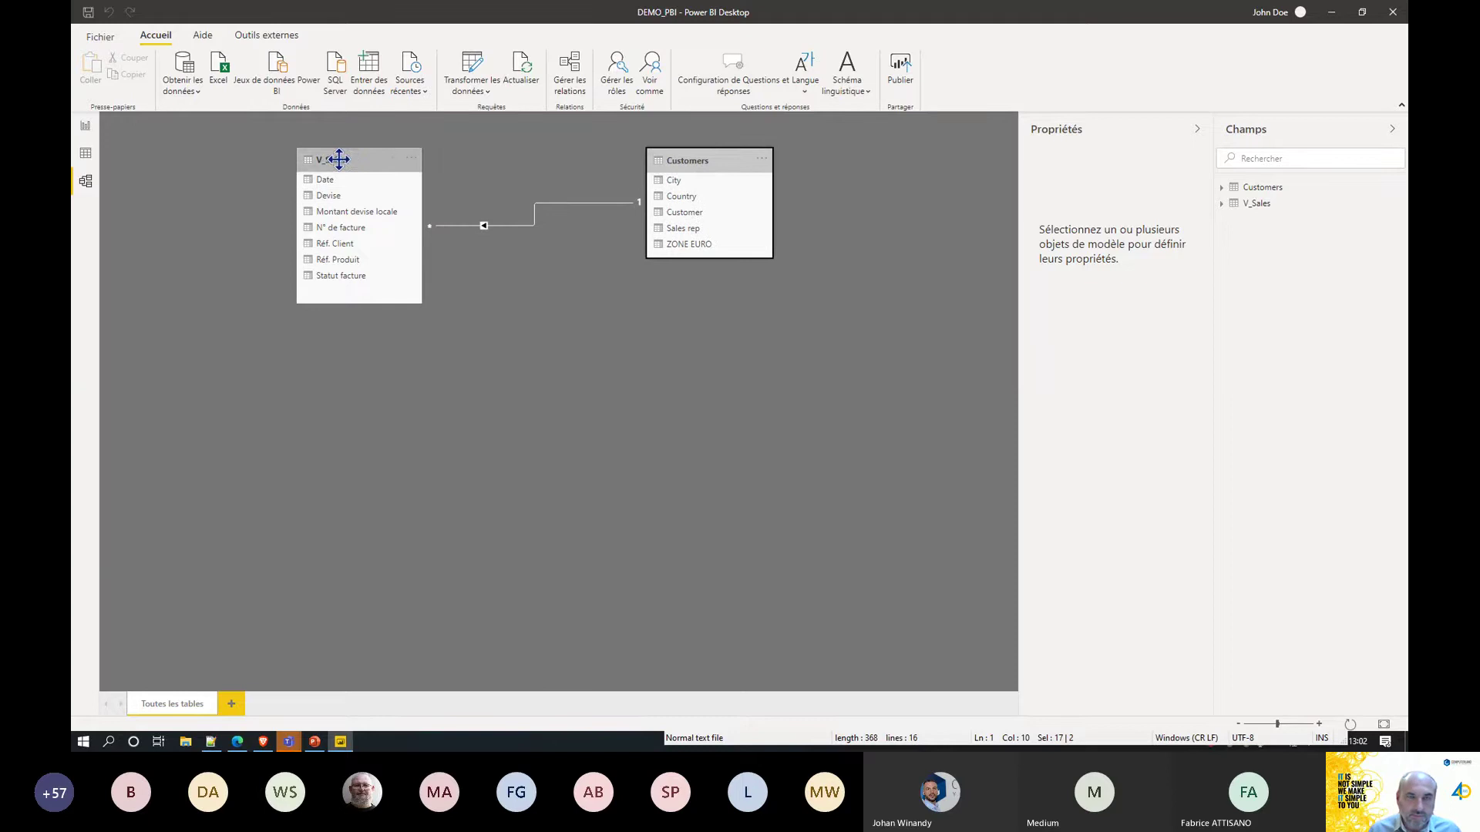
left_click_drag(334, 154, 316, 290)
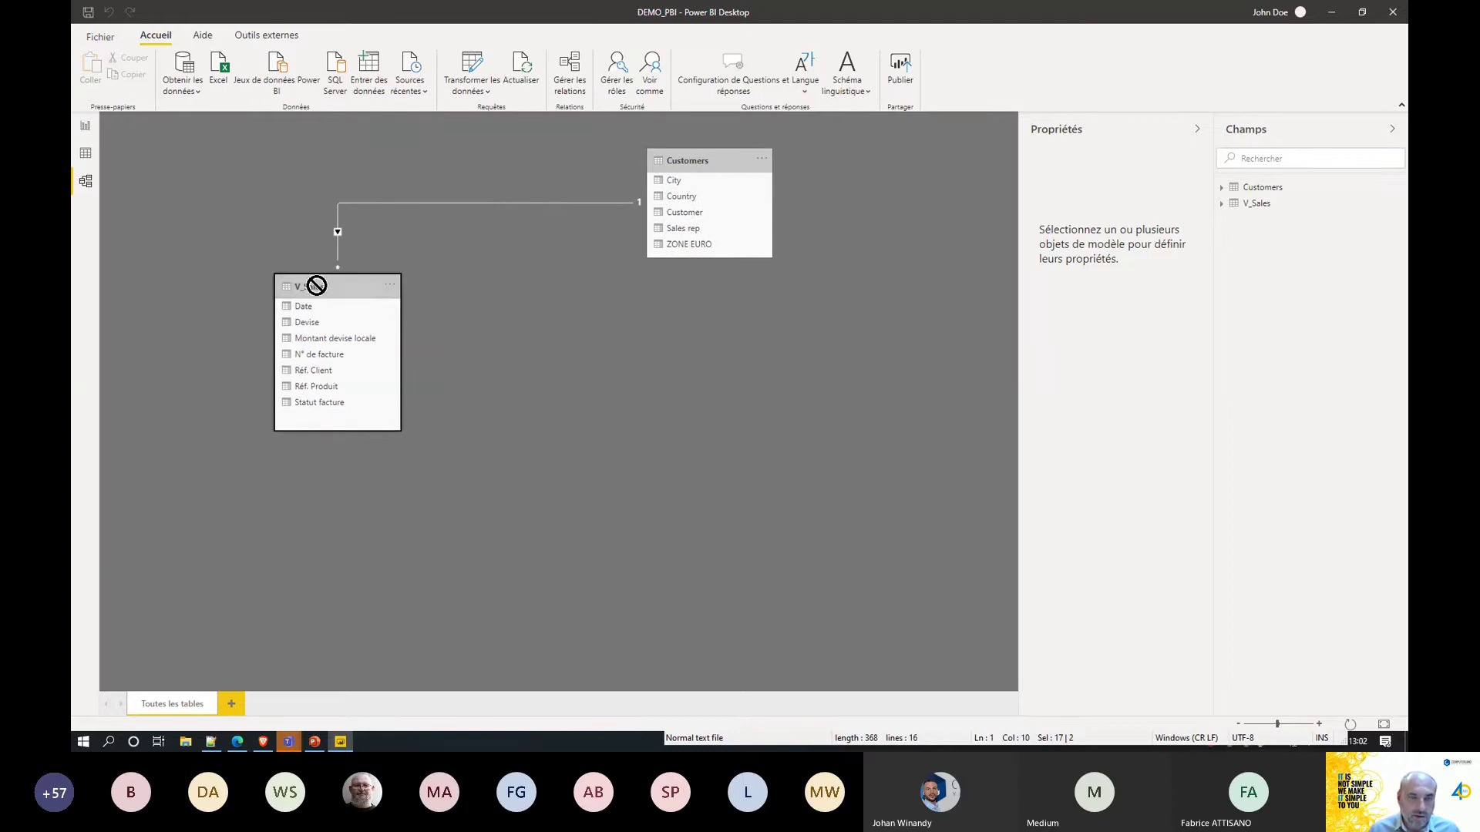
left_click(717, 169)
mouse_move(717, 169)
left_mouse_down()
mouse_move(780, 182)
mouse_move(721, 157)
left_mouse_up()
left_click_drag(344, 290, 455, 306)
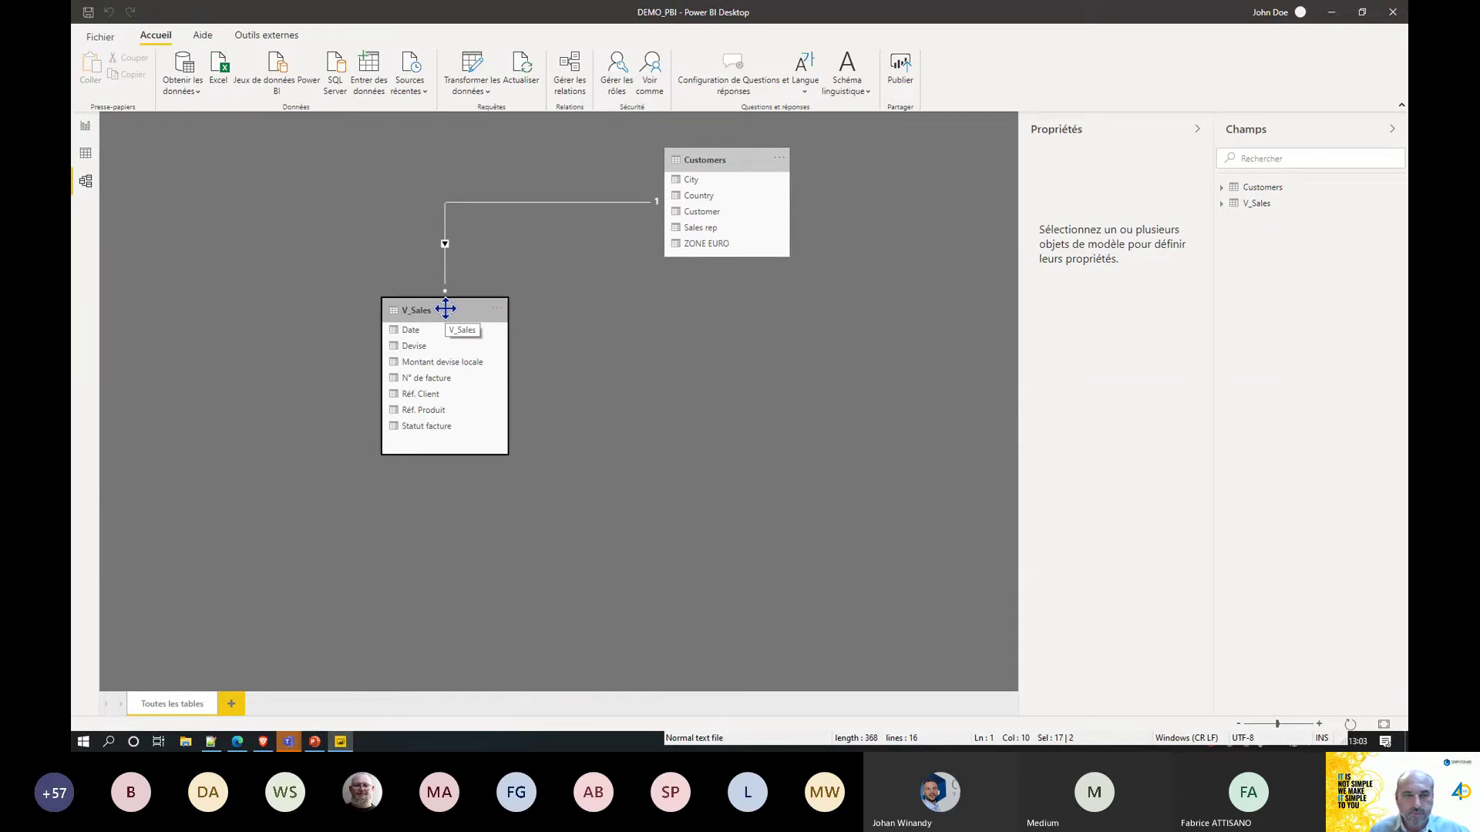
Return to the report page and magnify the screen to 200% to examine the sales amounts by country, then restore 100%.
left_click(86, 131)
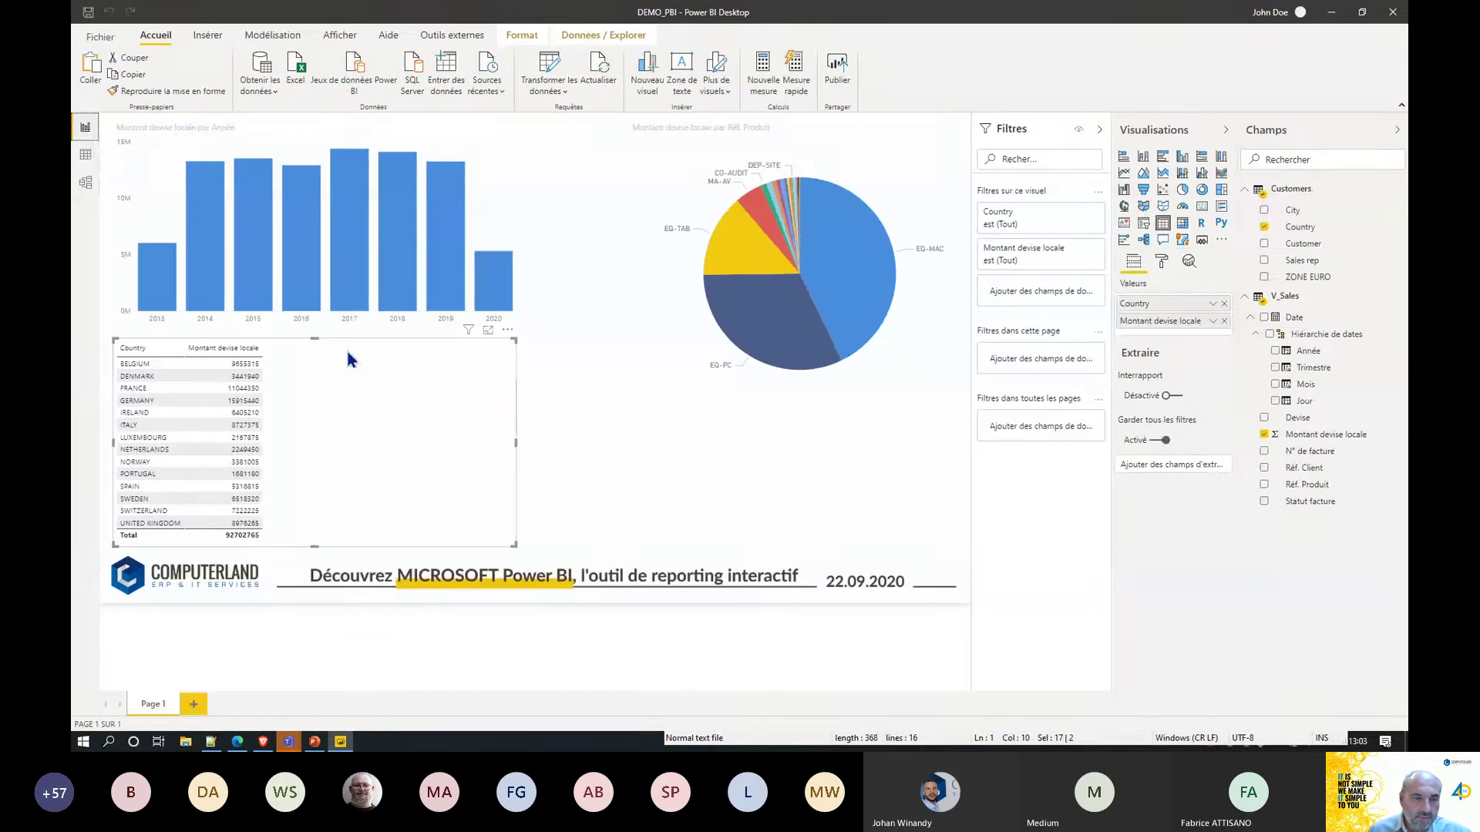
key("super+plus")
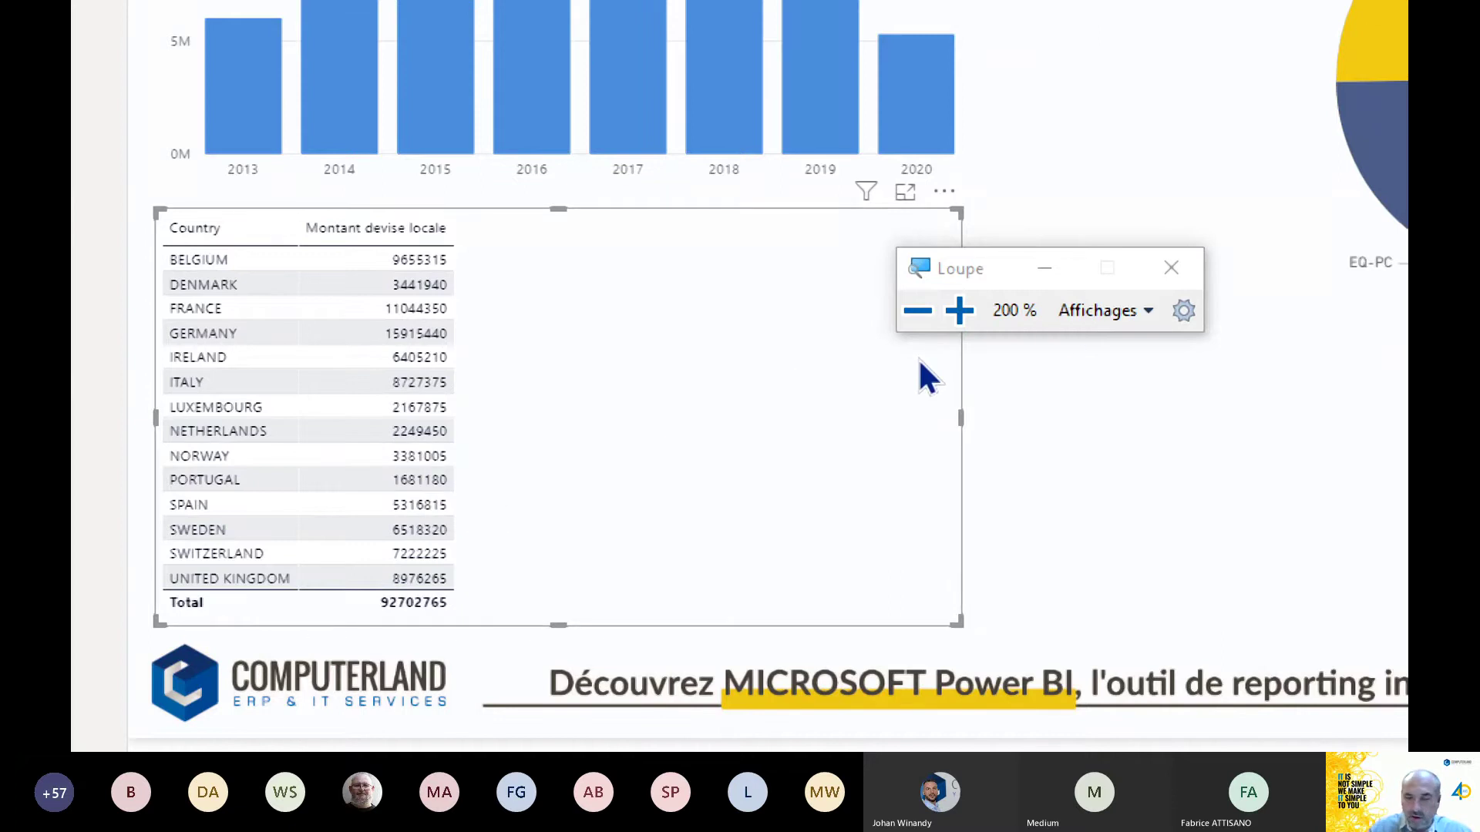
key("super+minus")
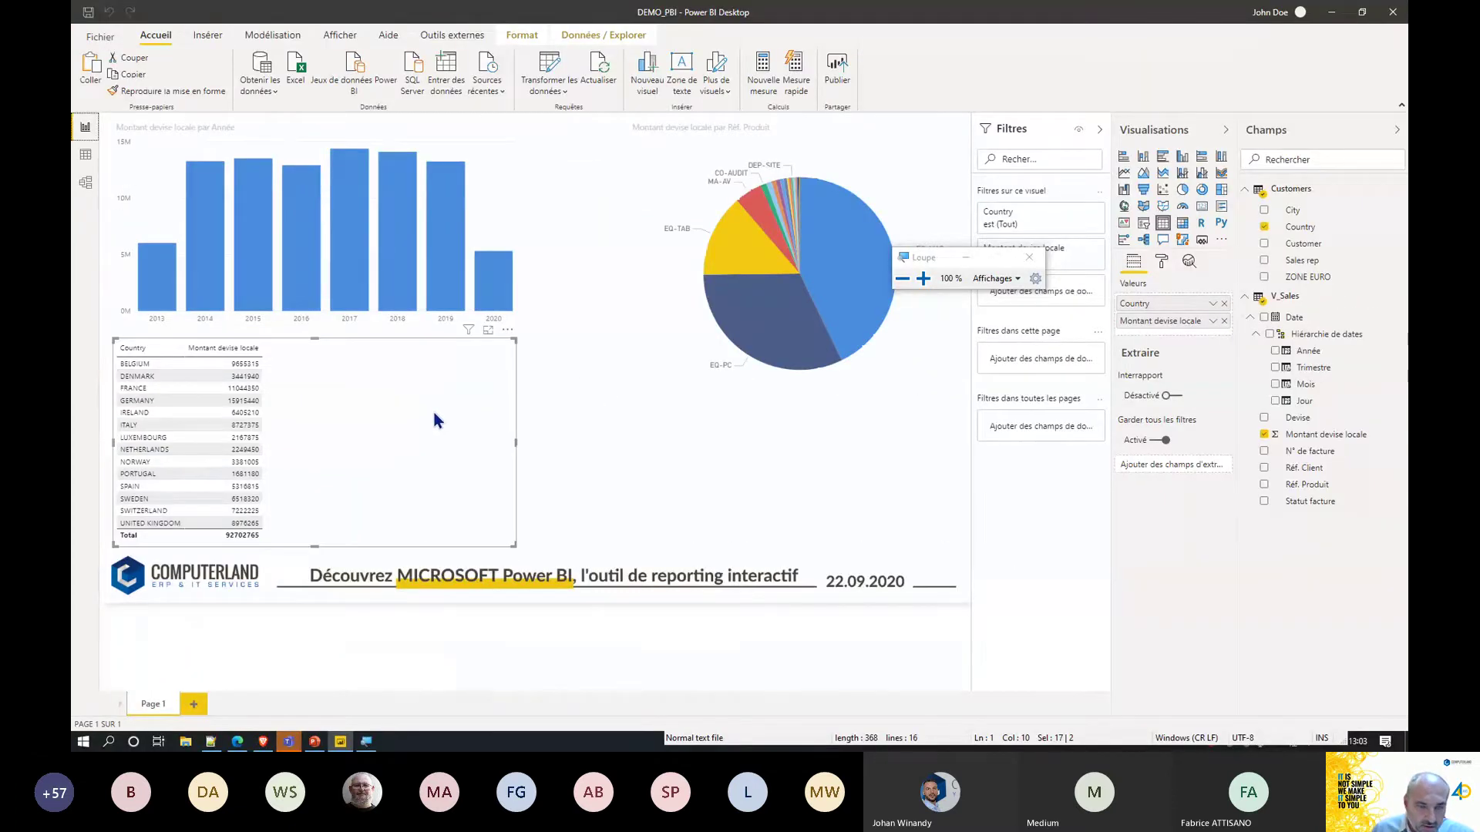
Collapse the Filters and Fields panes and convert the country table into a bubble map sized by Montant devise locale.
left_click(1099, 131)
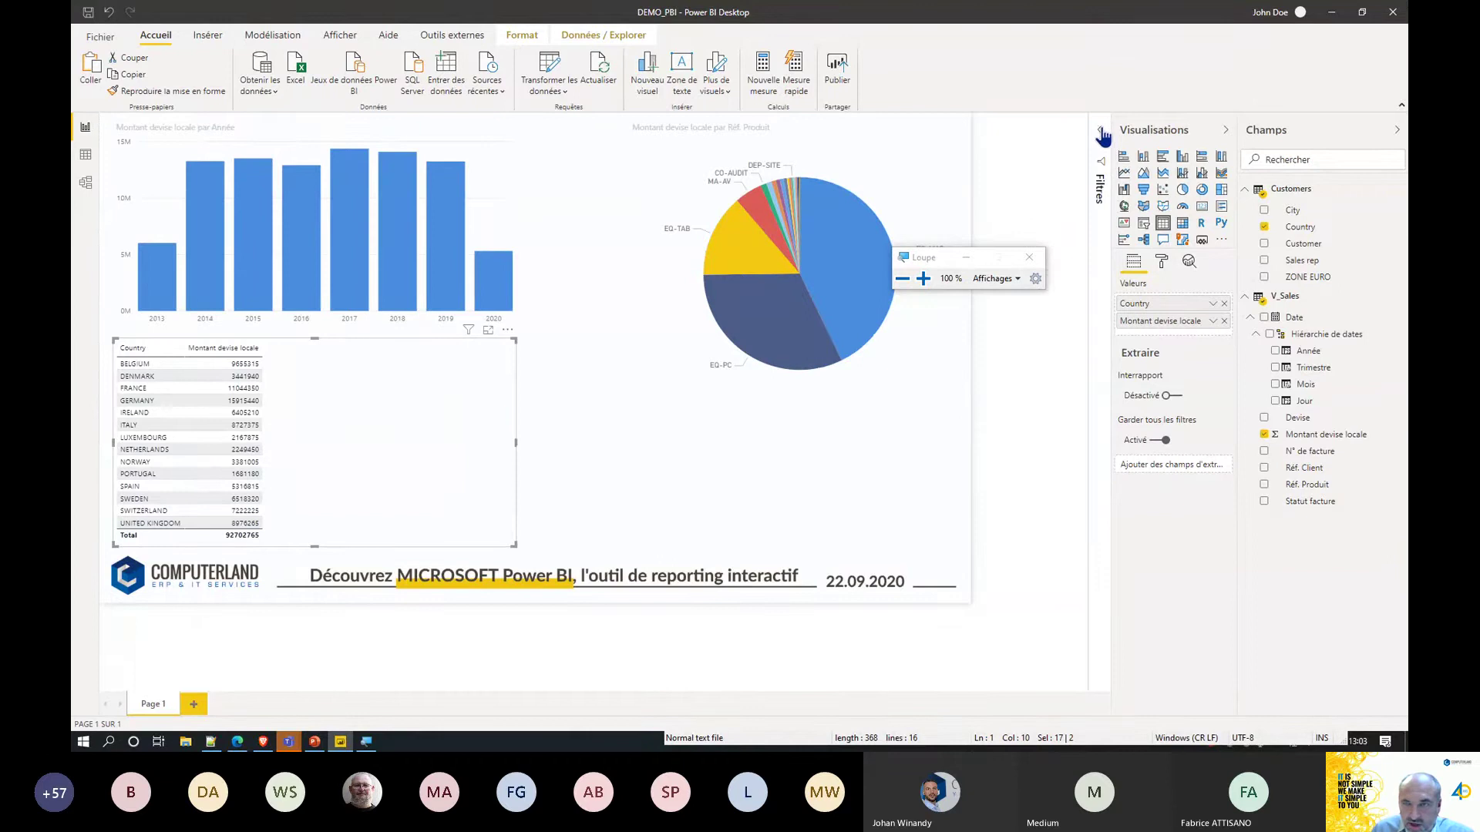
left_click(1226, 131)
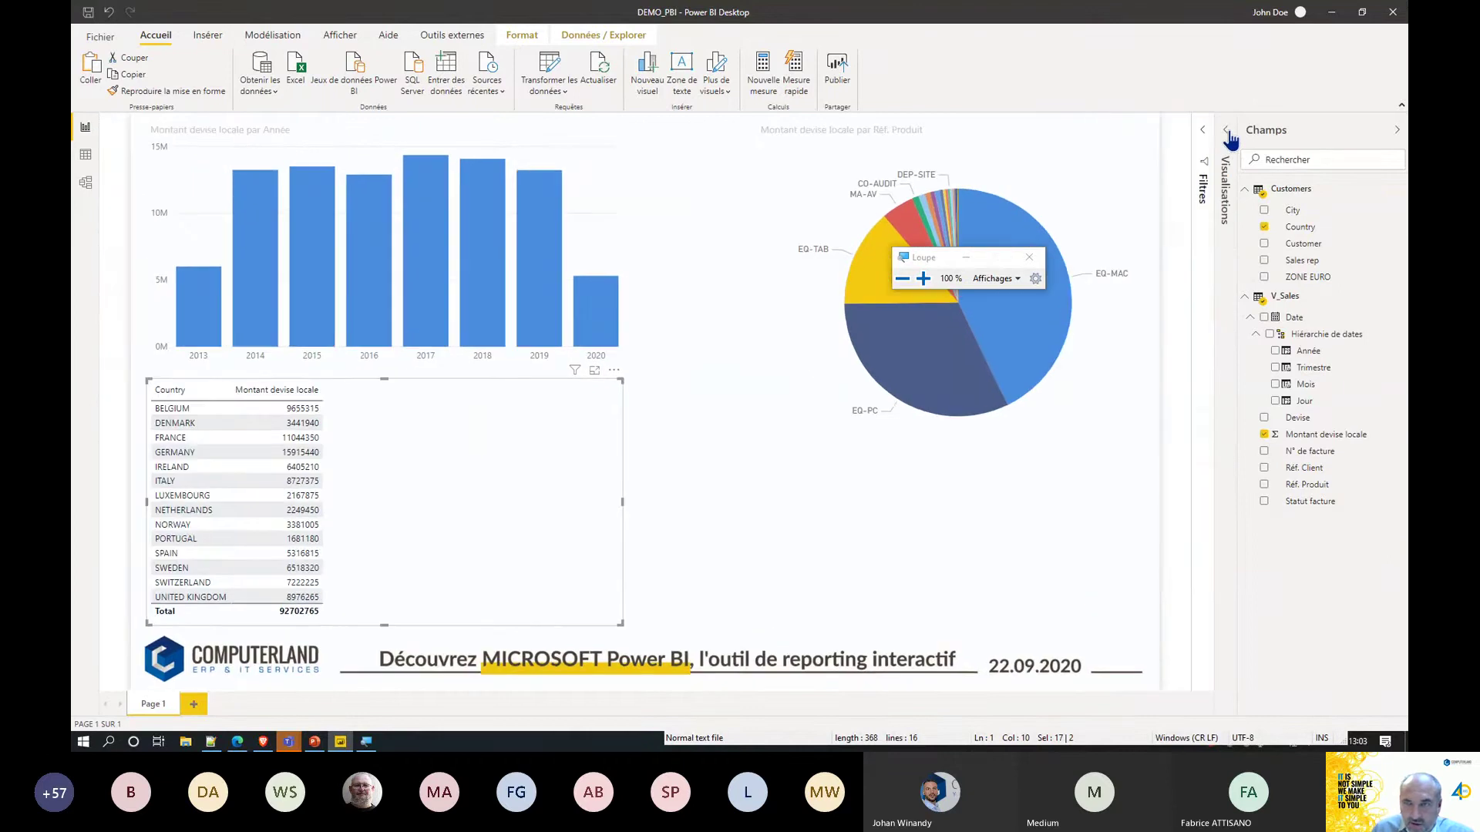
left_click(1226, 131)
left_click(1397, 131)
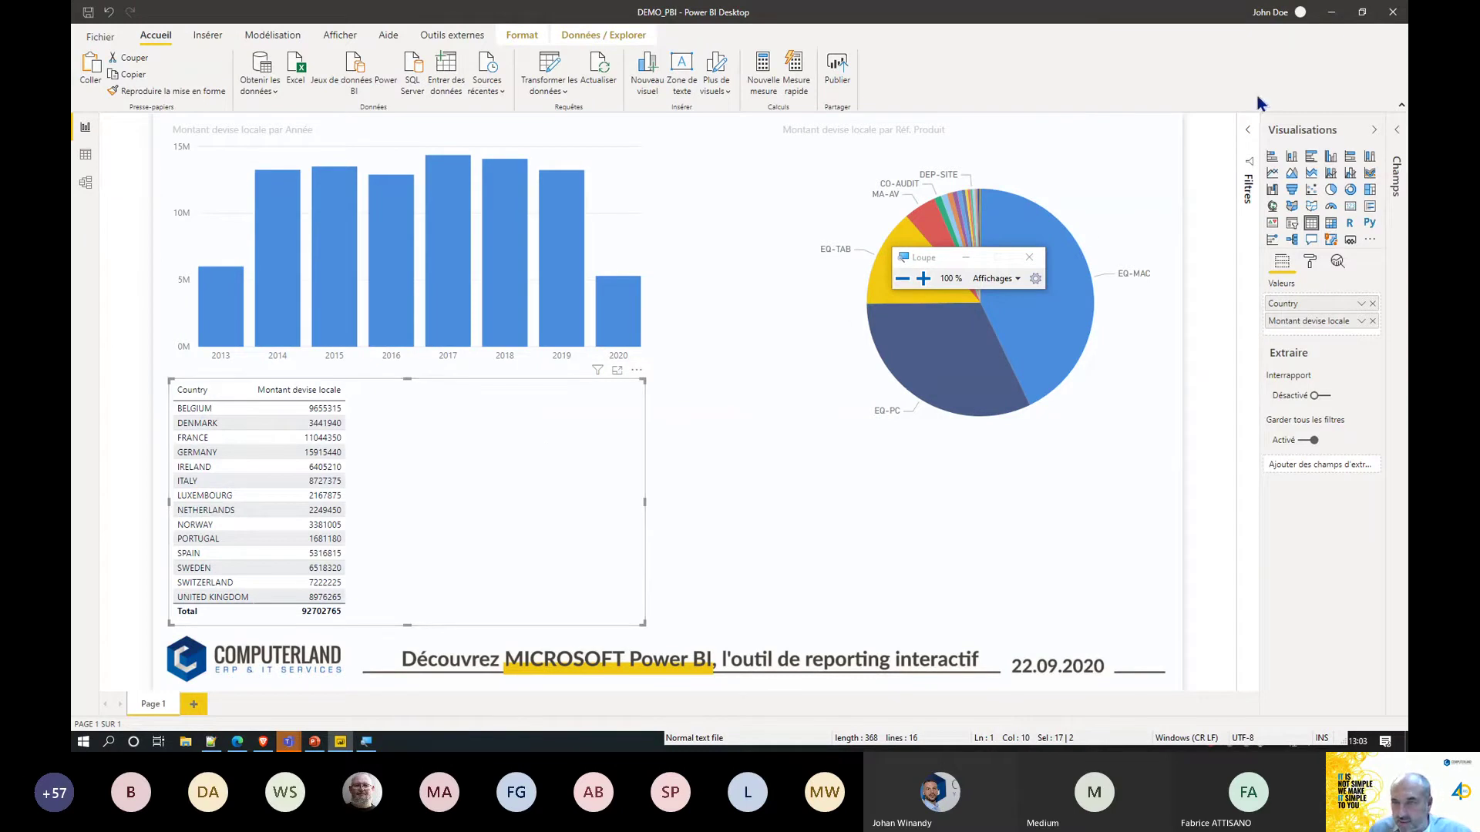
left_click(1272, 208)
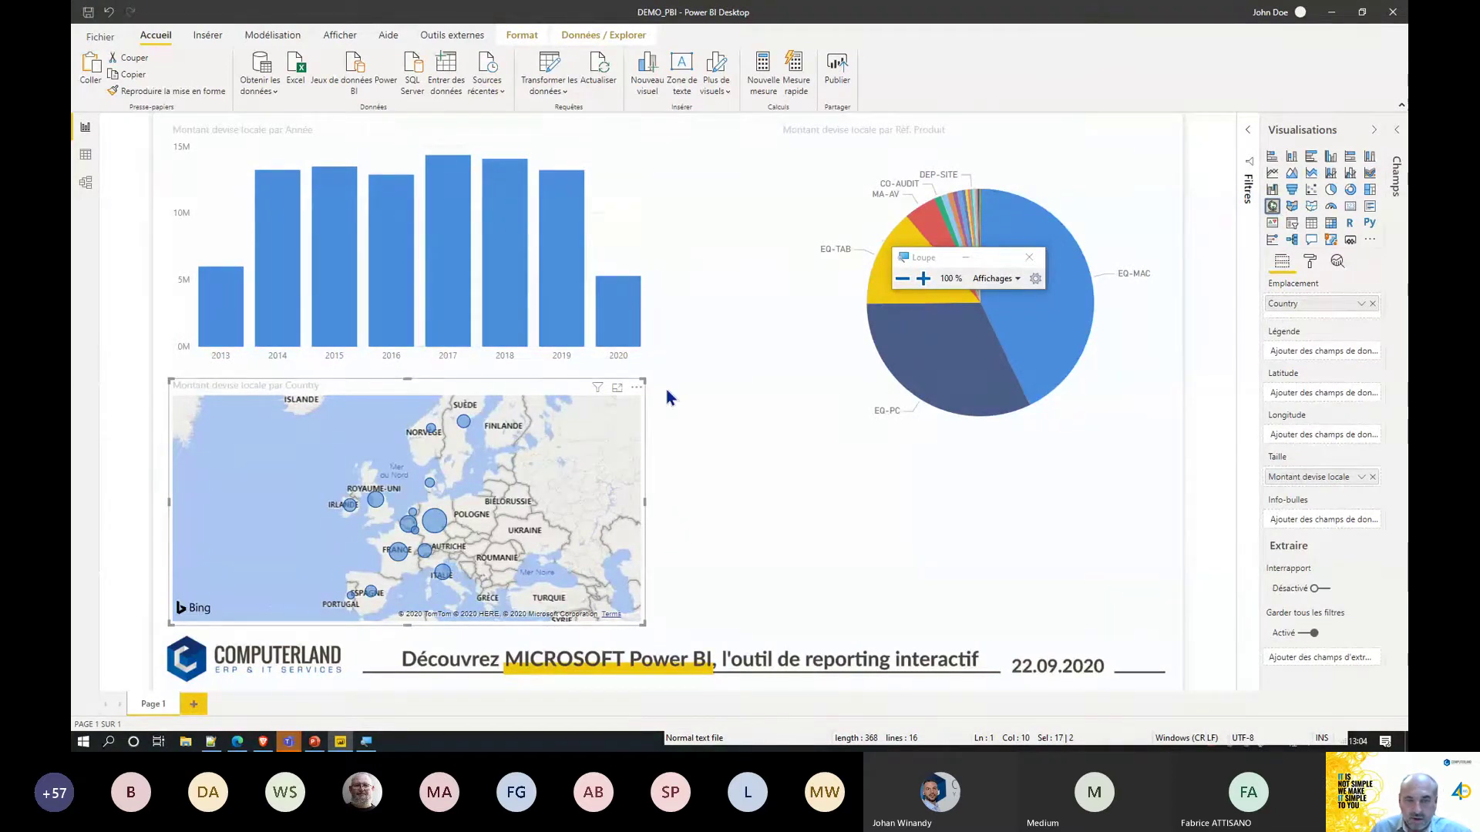
Cross-highlight the report by the years 2019, 2018, 2013 and 2020 from the column chart.
left_click(552, 264)
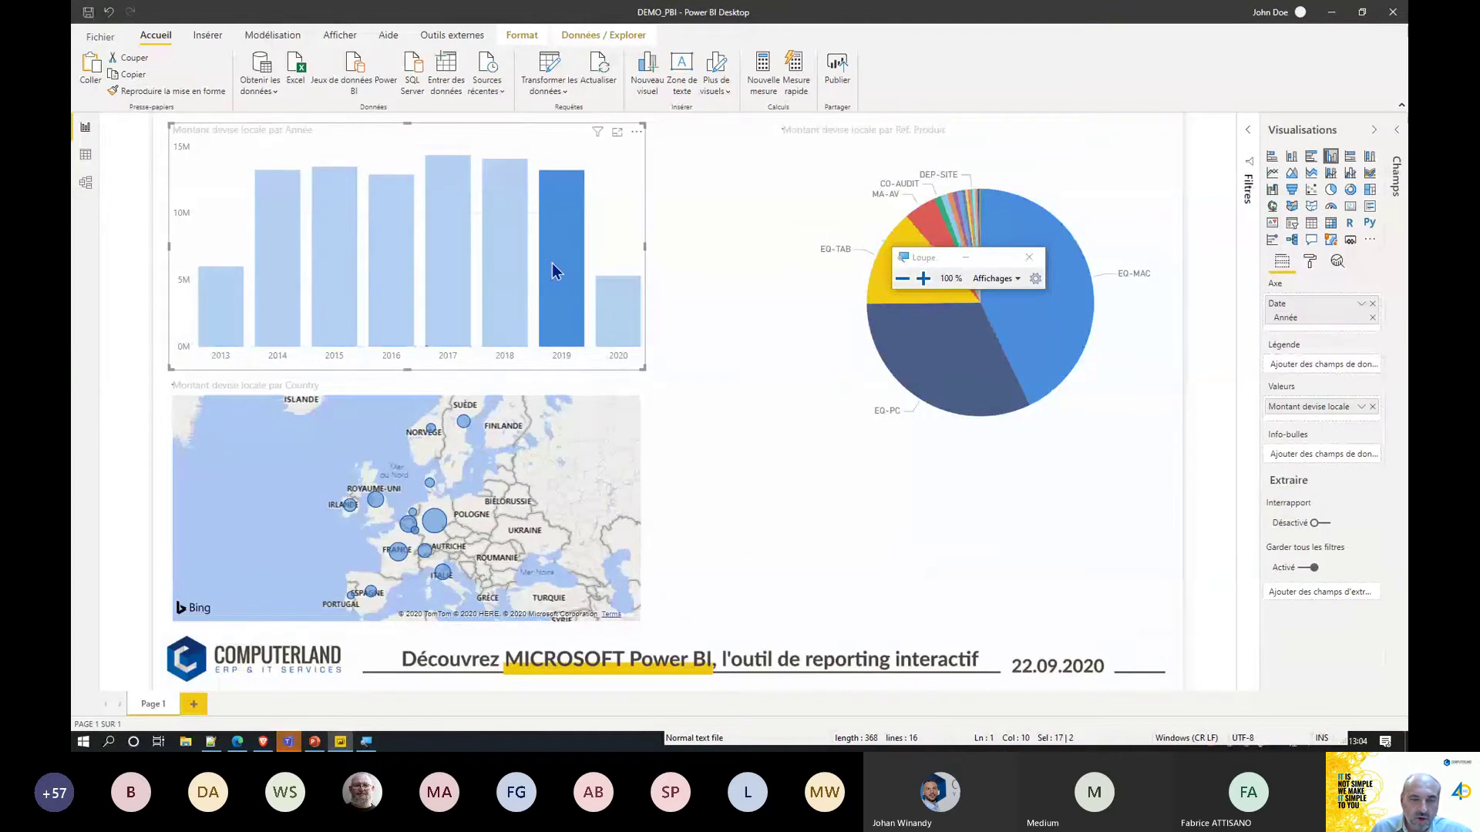
left_click(500, 275)
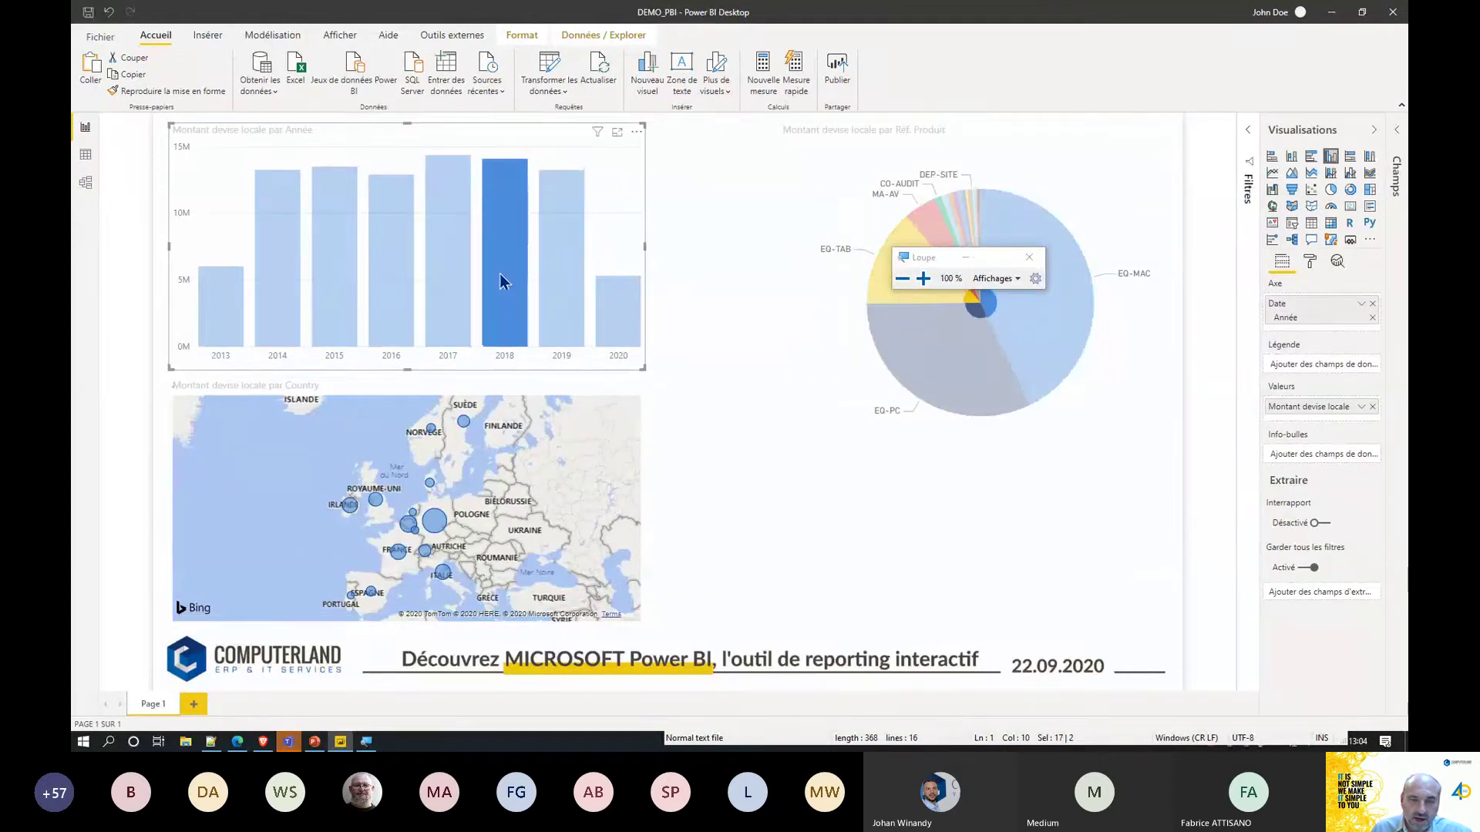
left_click(228, 339)
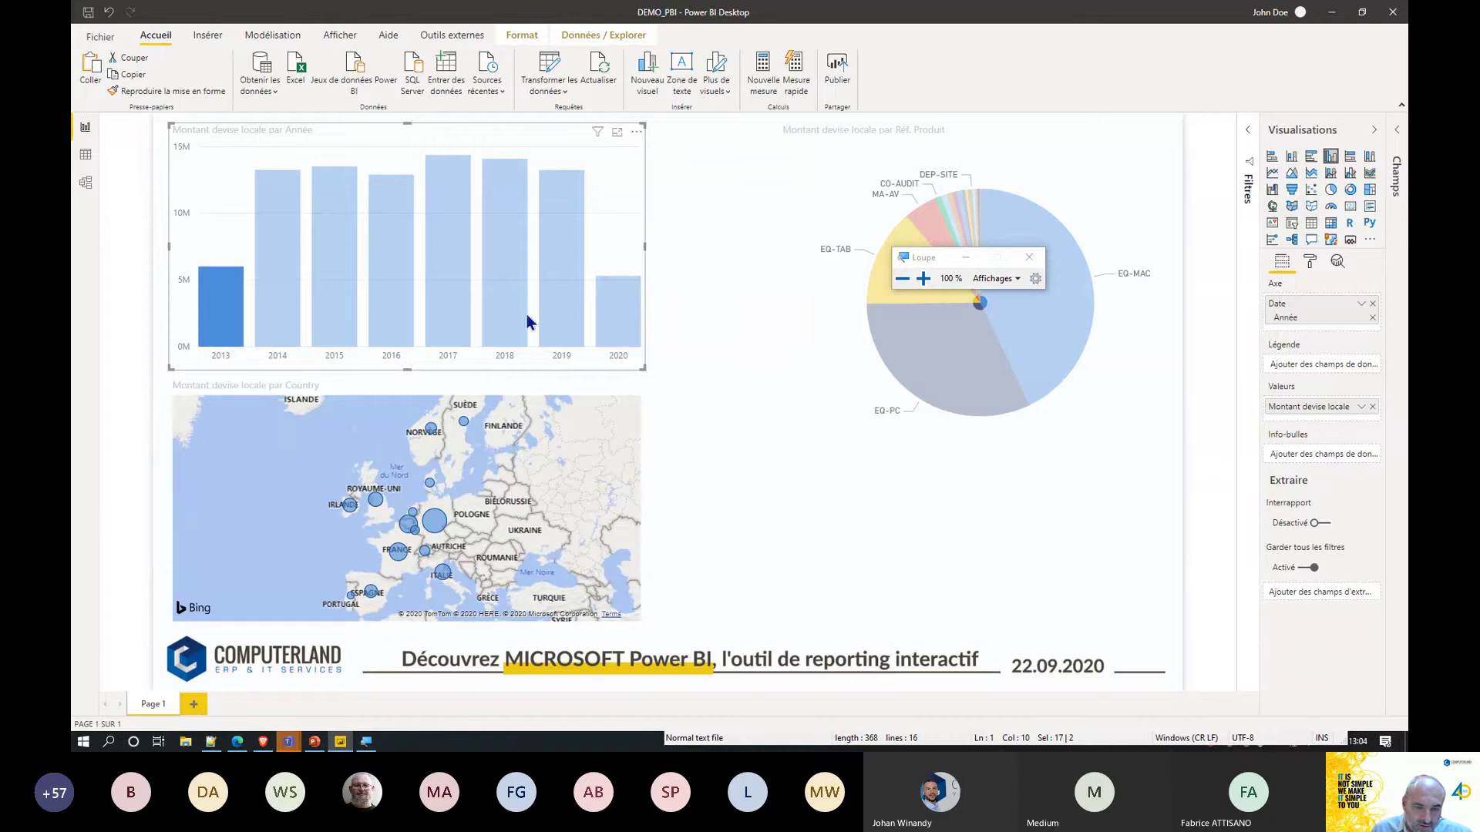
left_click(624, 323)
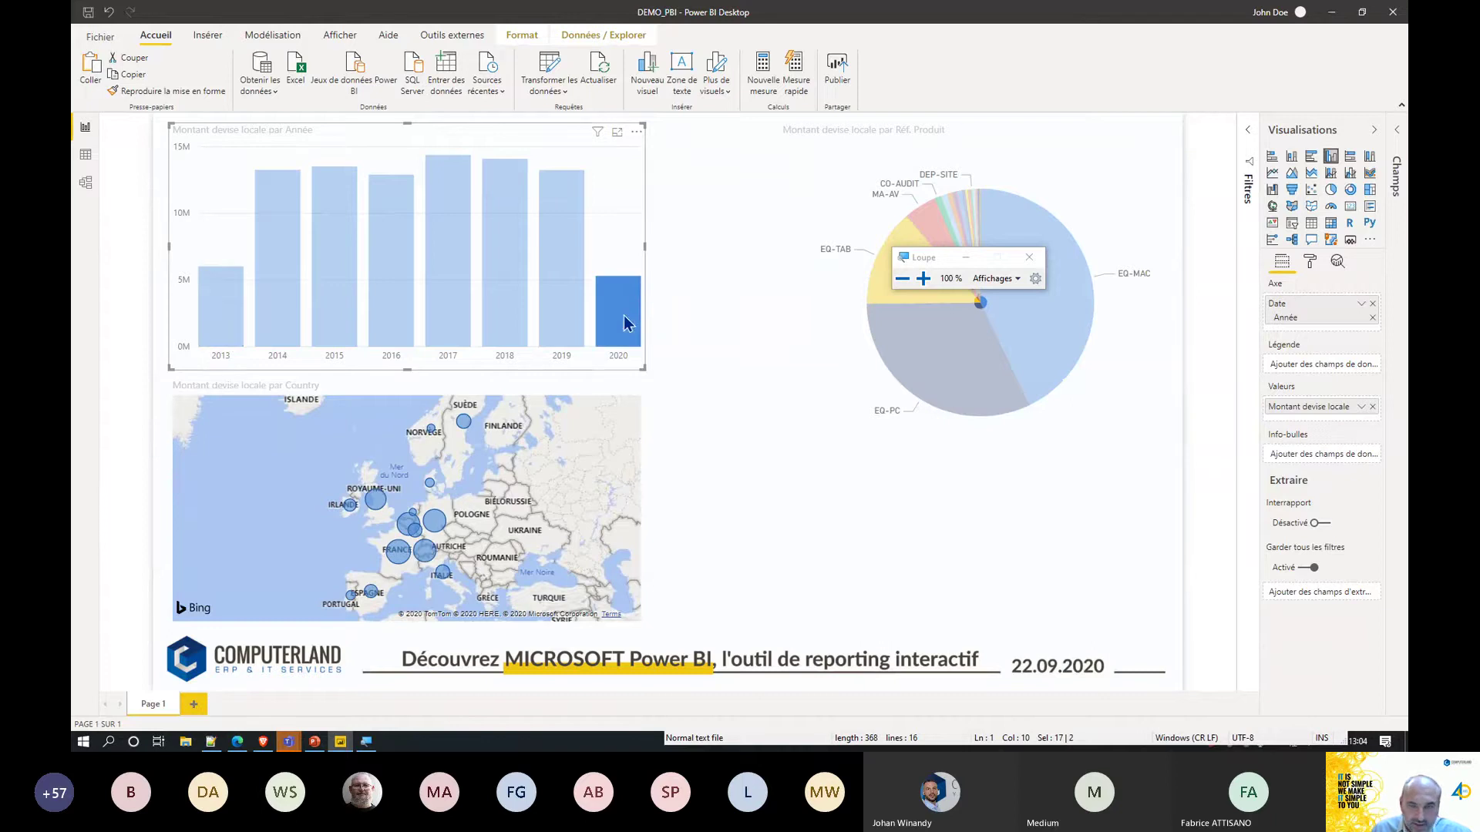
Cross-highlight the report by product from the pie chart, including a small slice, EQ-PC and EQ-MAC, and clear the selection.
left_click(942, 207)
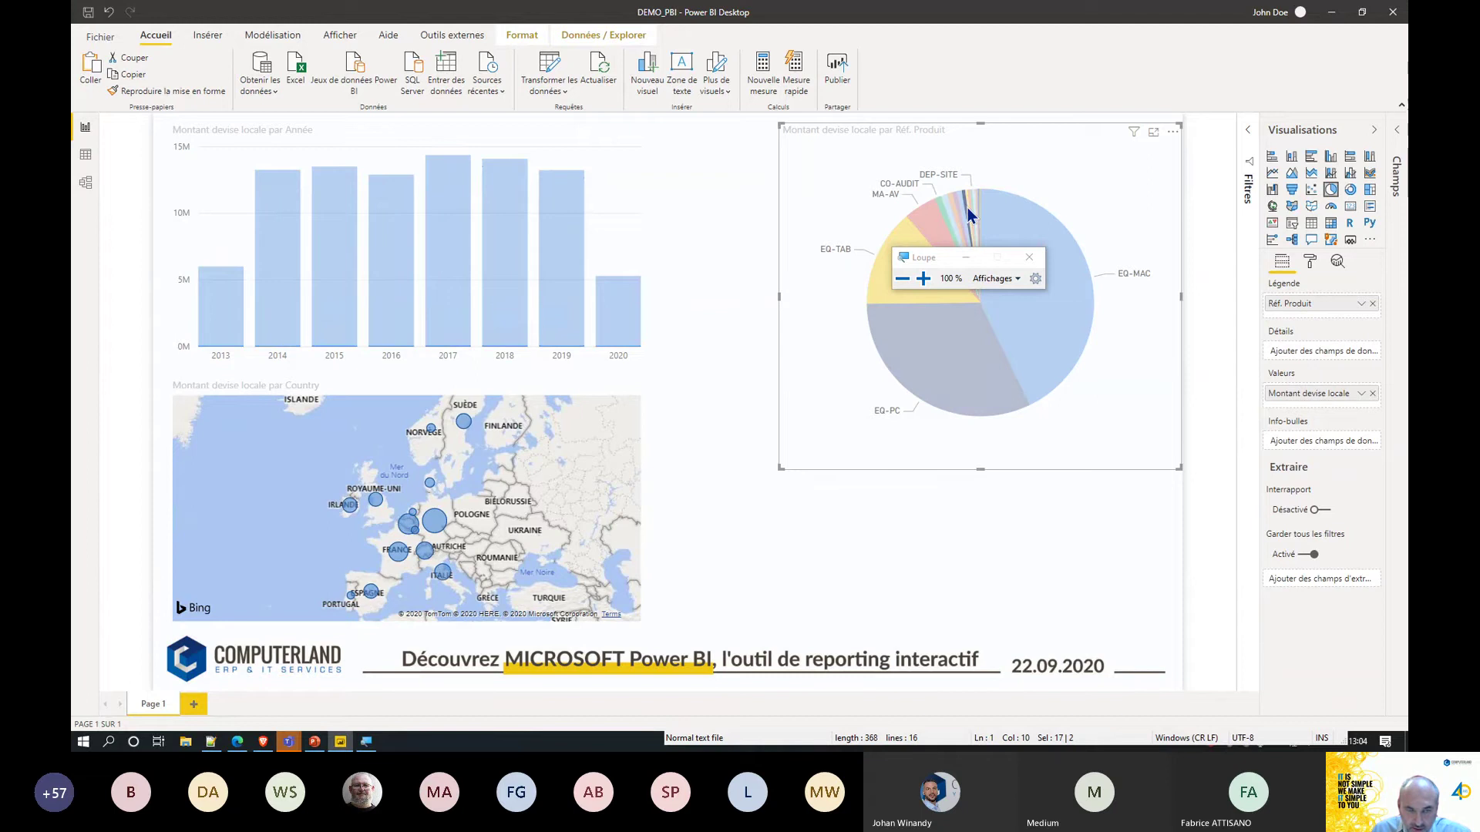
left_click(970, 216)
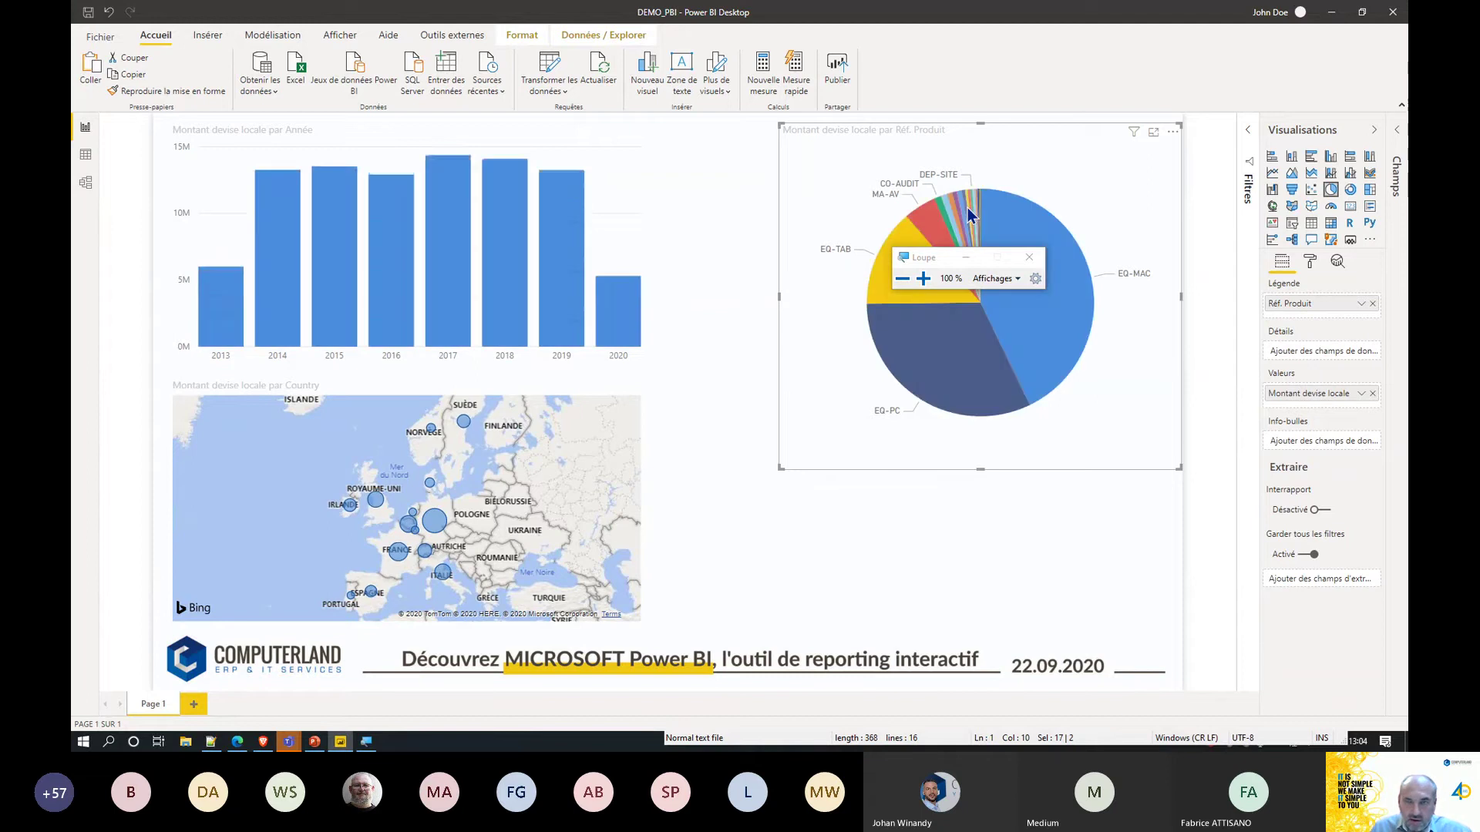
left_click(993, 393)
left_click(1041, 324)
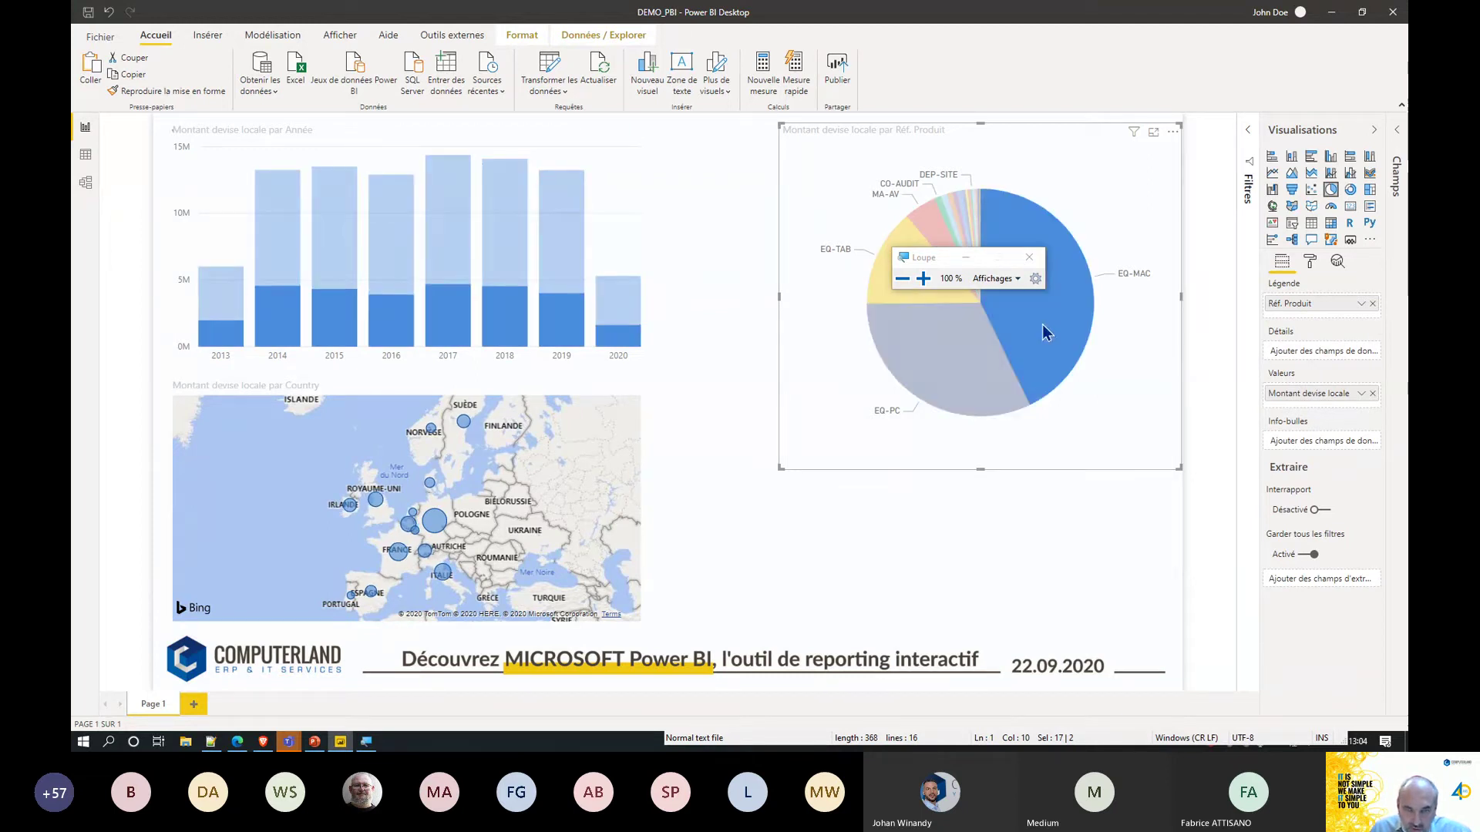
mouse_move(1043, 319)
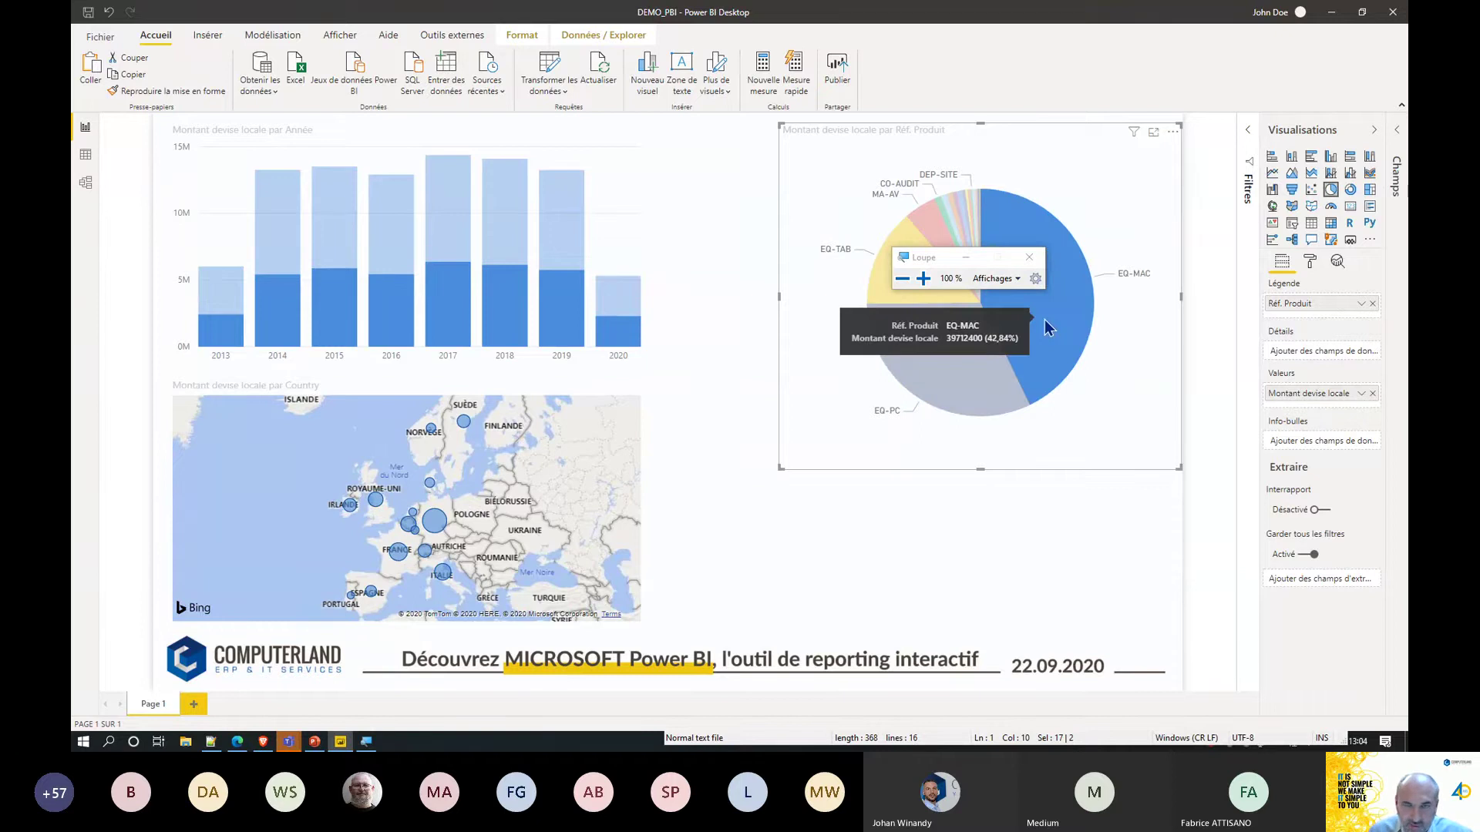
left_click(1044, 319)
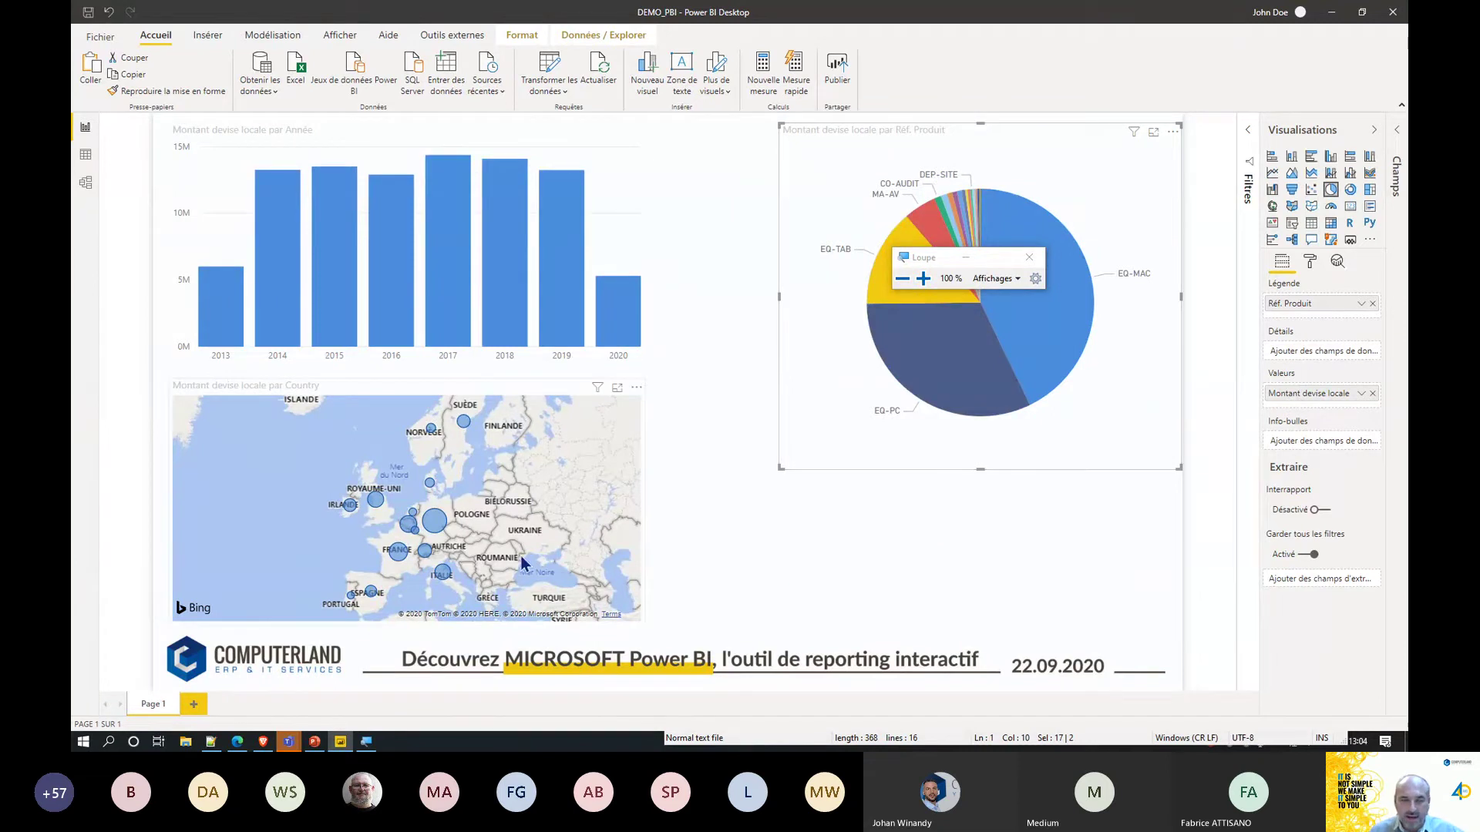
Cross-highlight the report by France, Germany and Belgium from the map, and clear the selection.
left_click(398, 556)
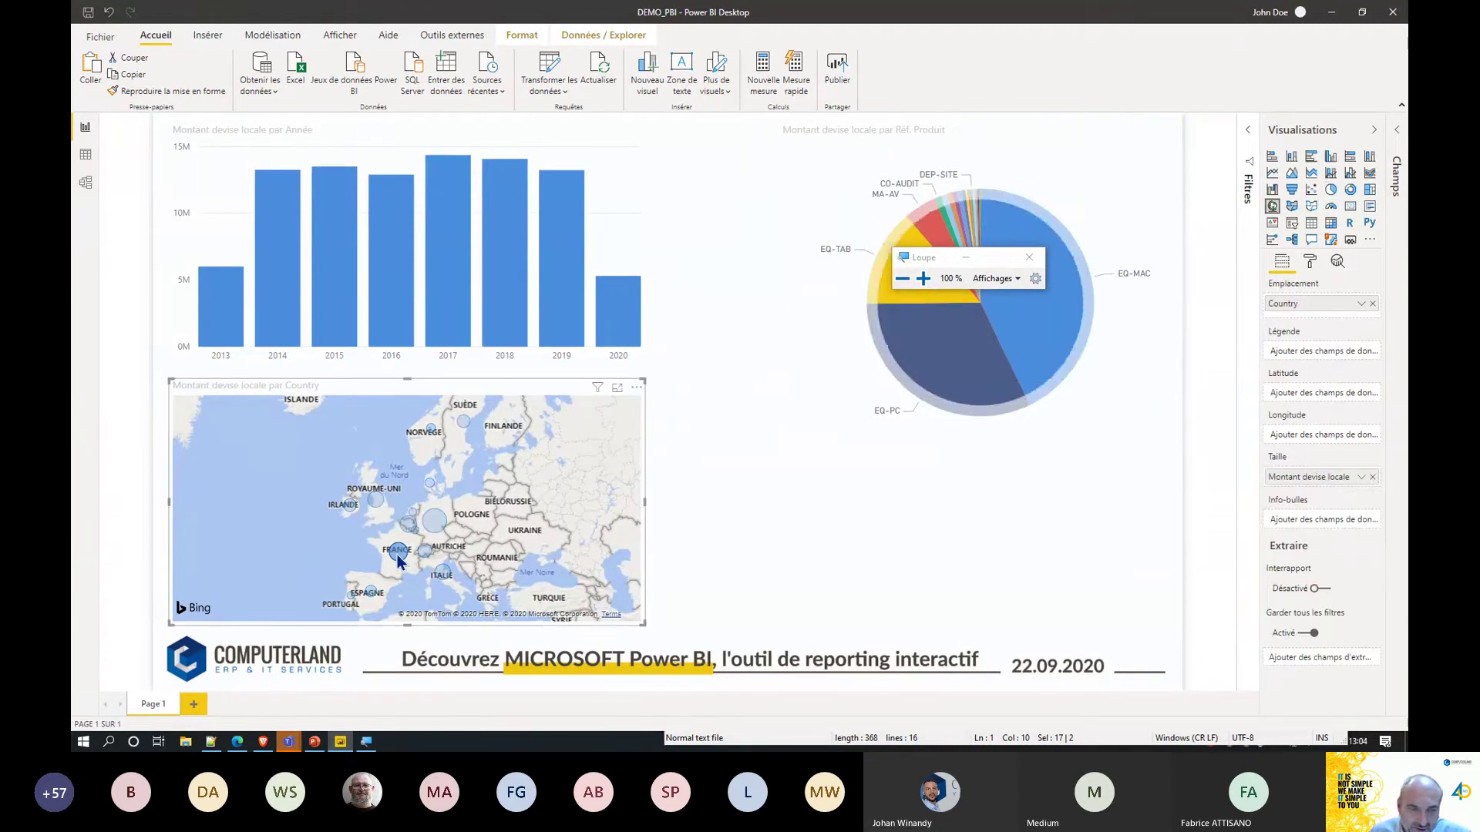
left_click(434, 524)
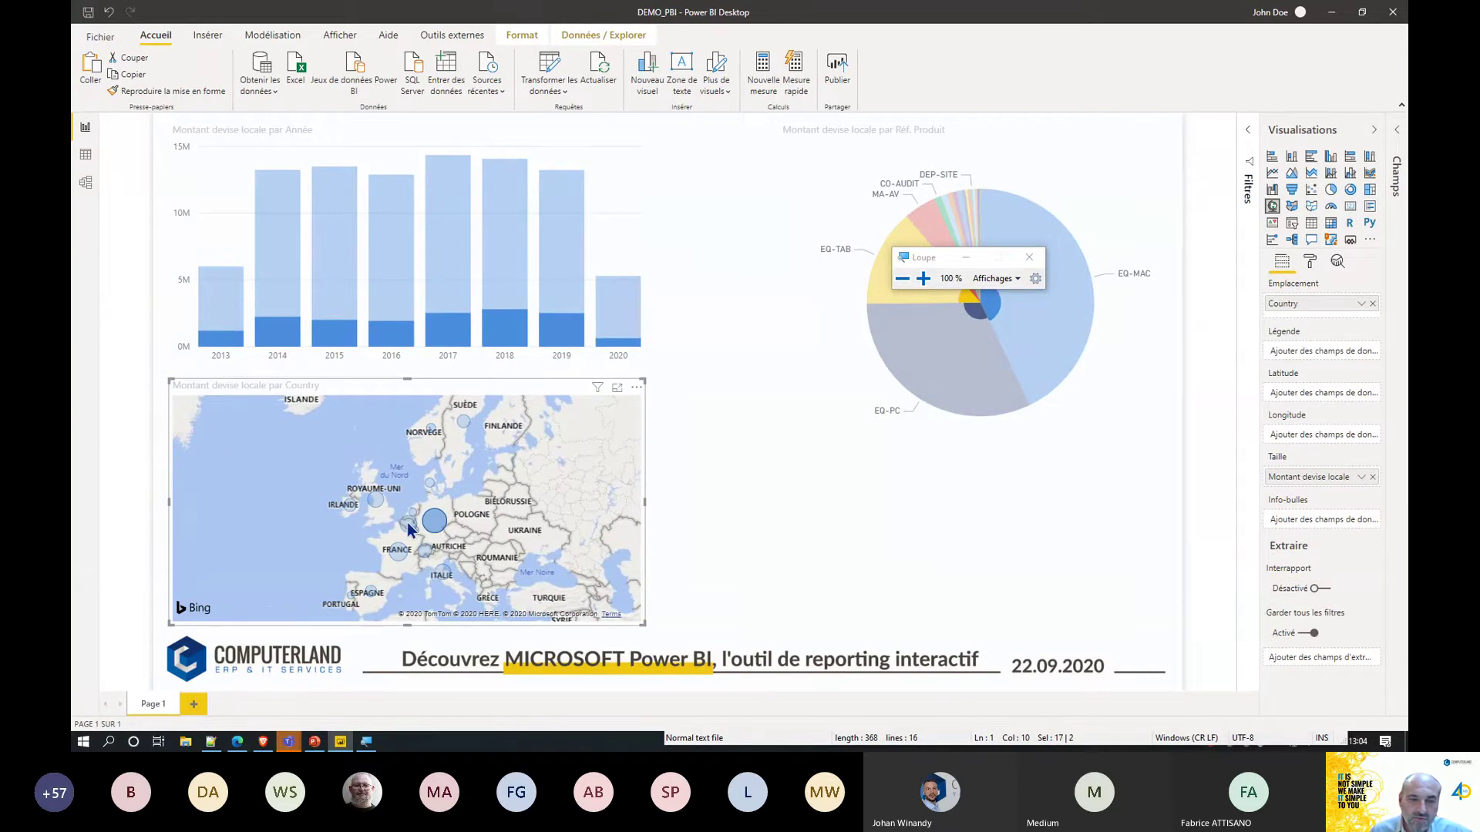
left_click(409, 526)
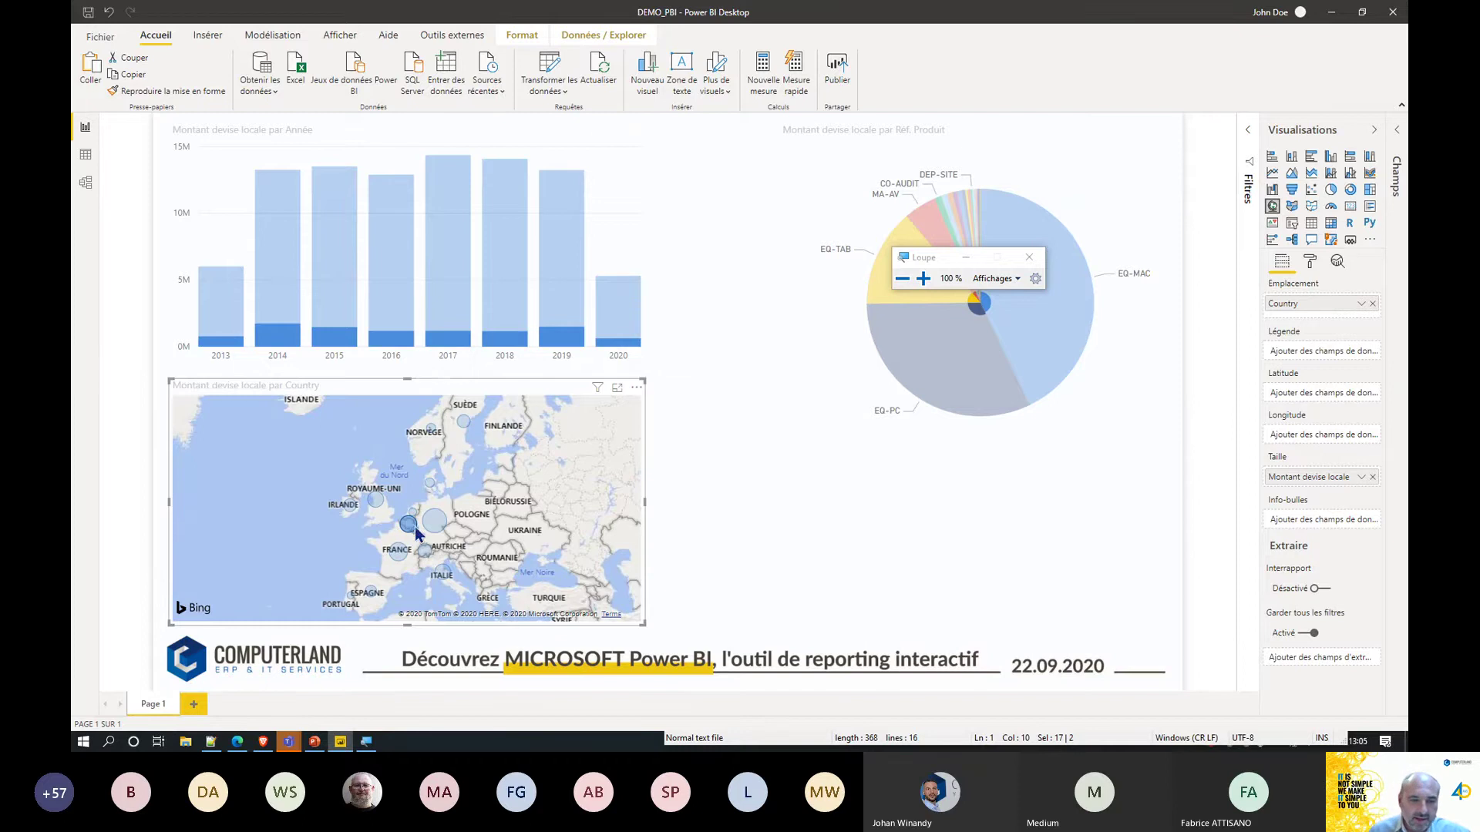
left_click(412, 533)
left_click(412, 533)
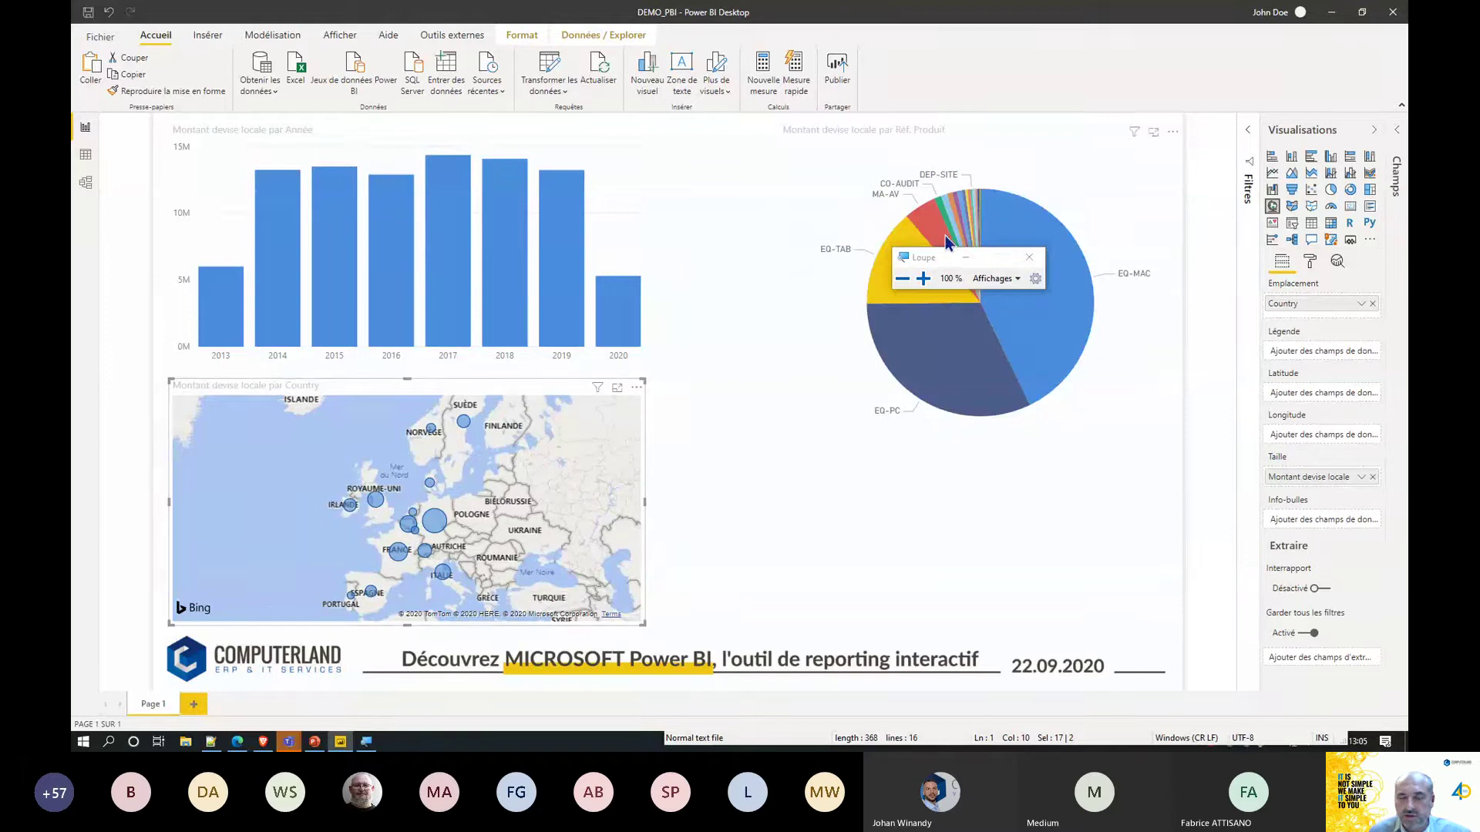
Open the country map in focus mode and convert it into a filled map.
left_click(617, 389)
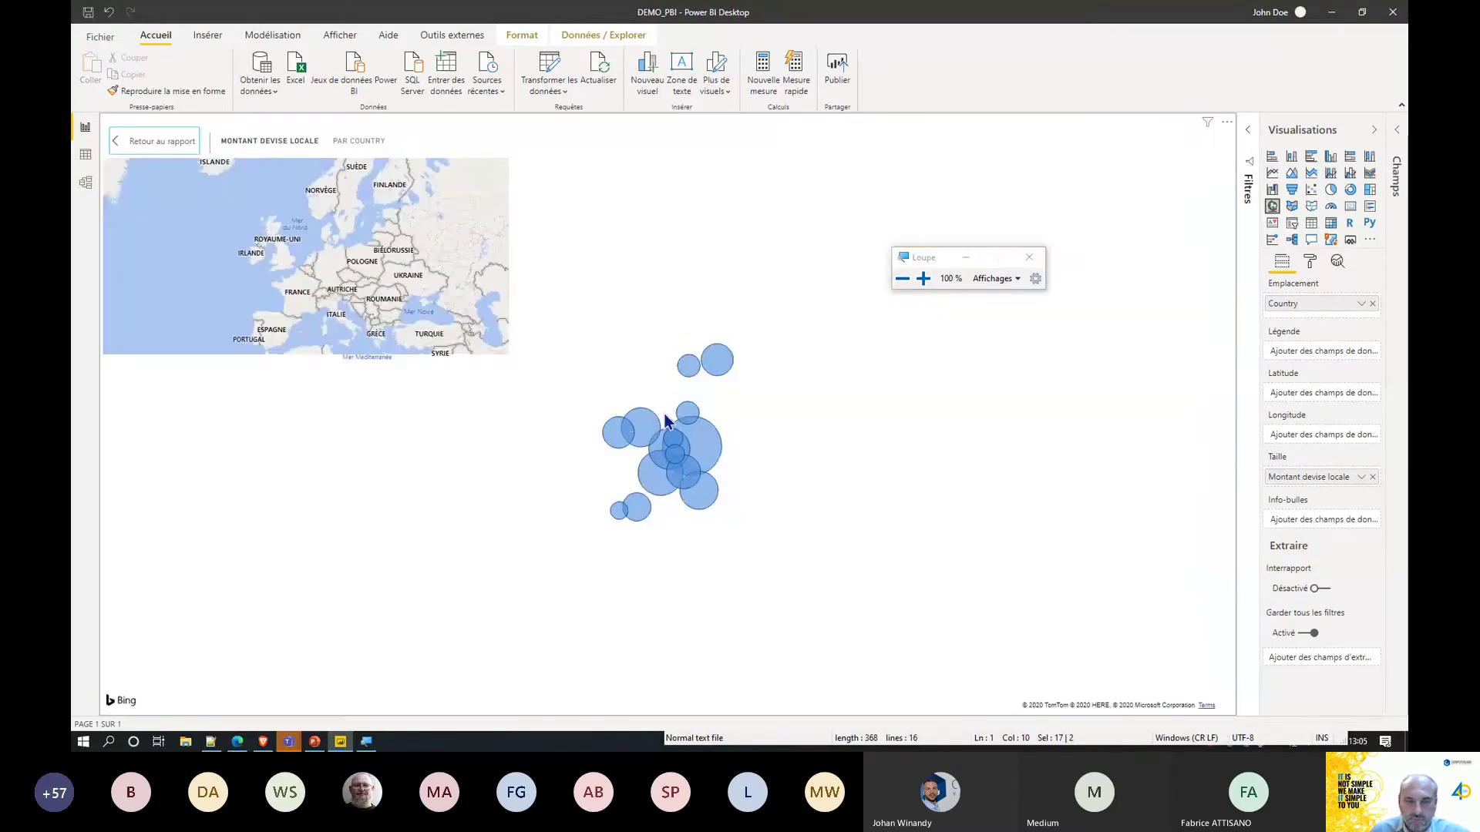
scroll(692, 424, "up", 5)
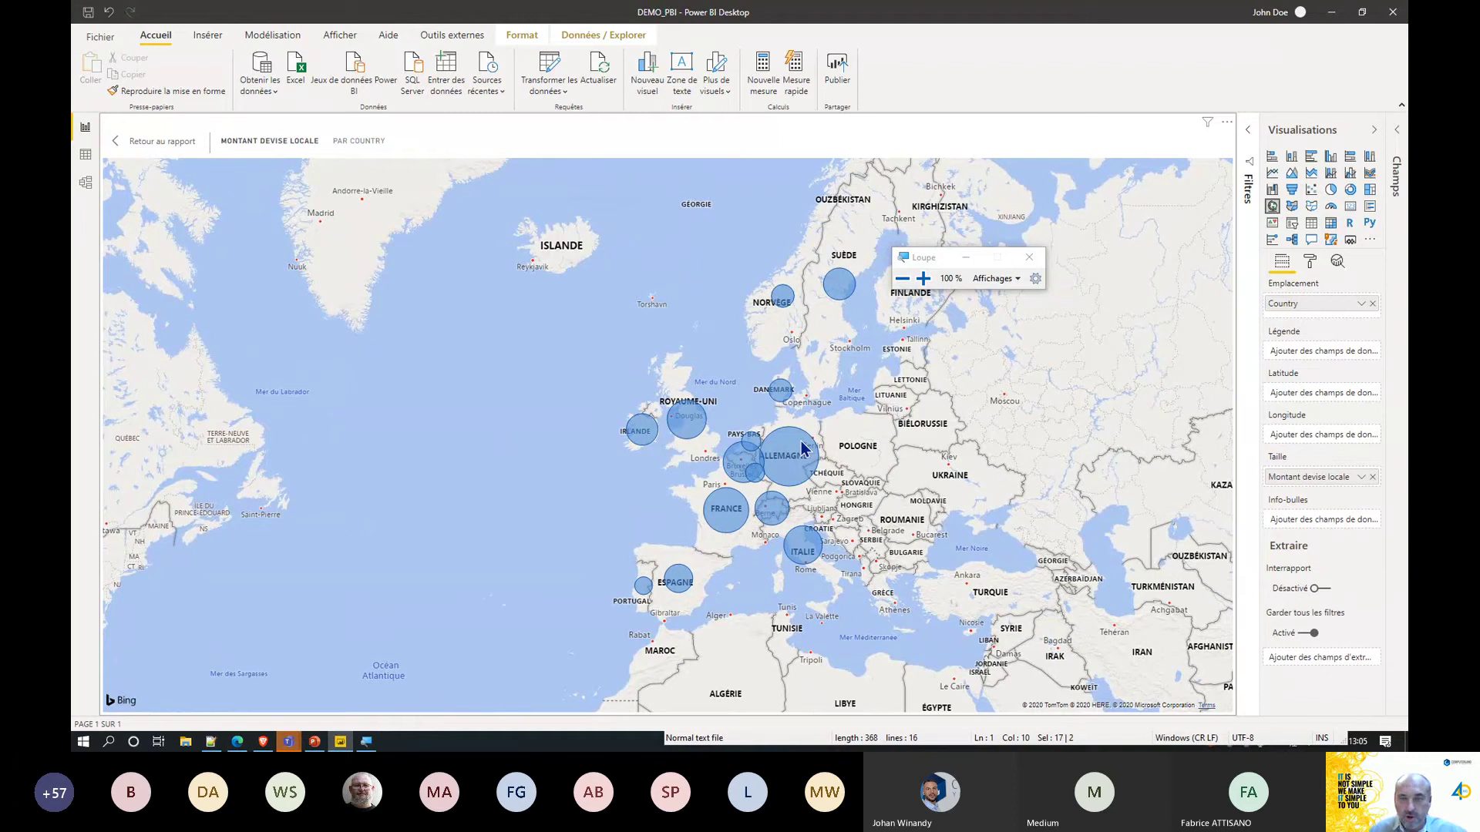
left_click(1292, 208)
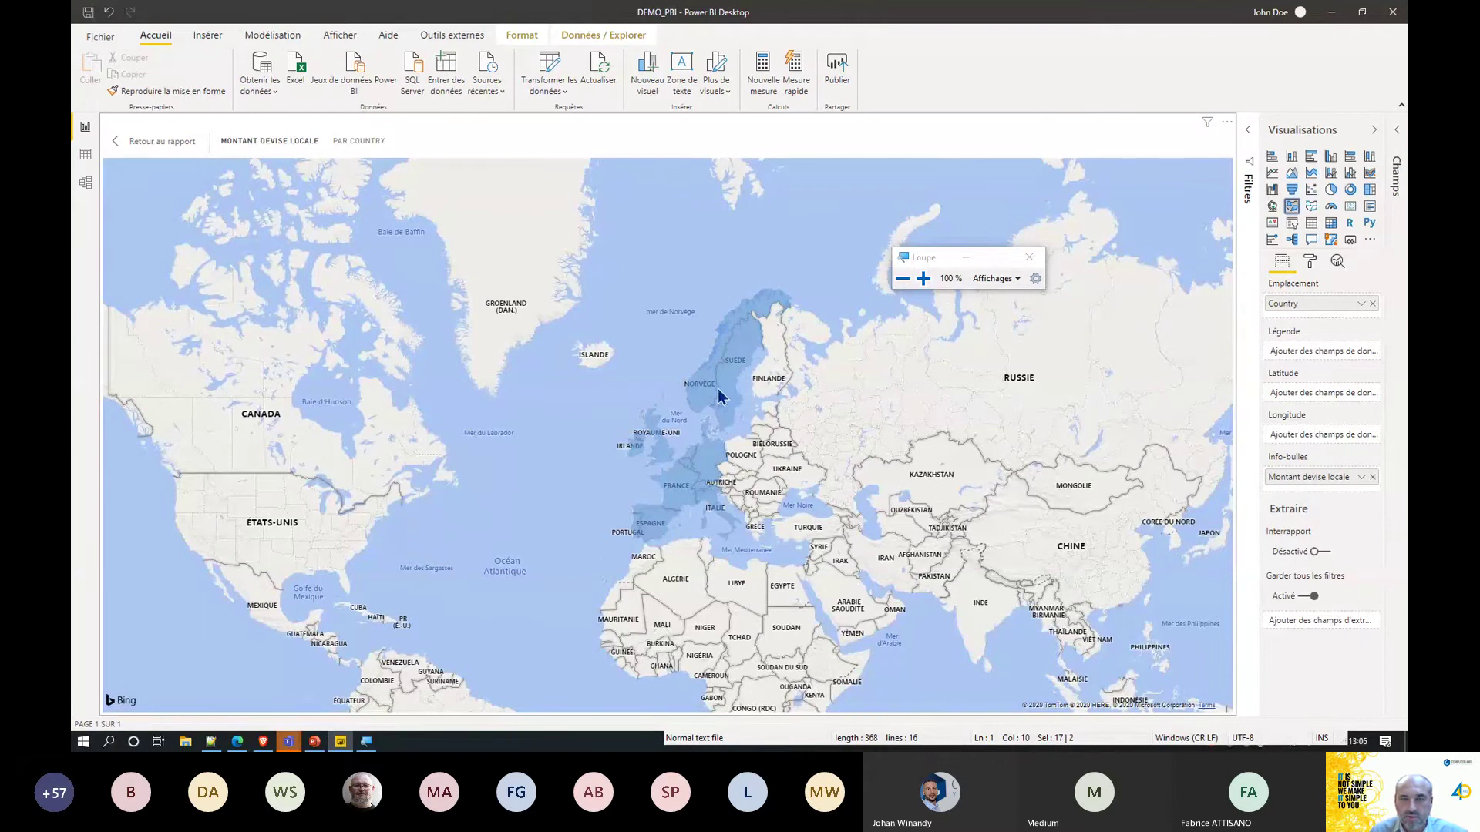
Set the filled map's default data colour to yellow and make the map slightly taller on the report page.
left_click(1398, 137)
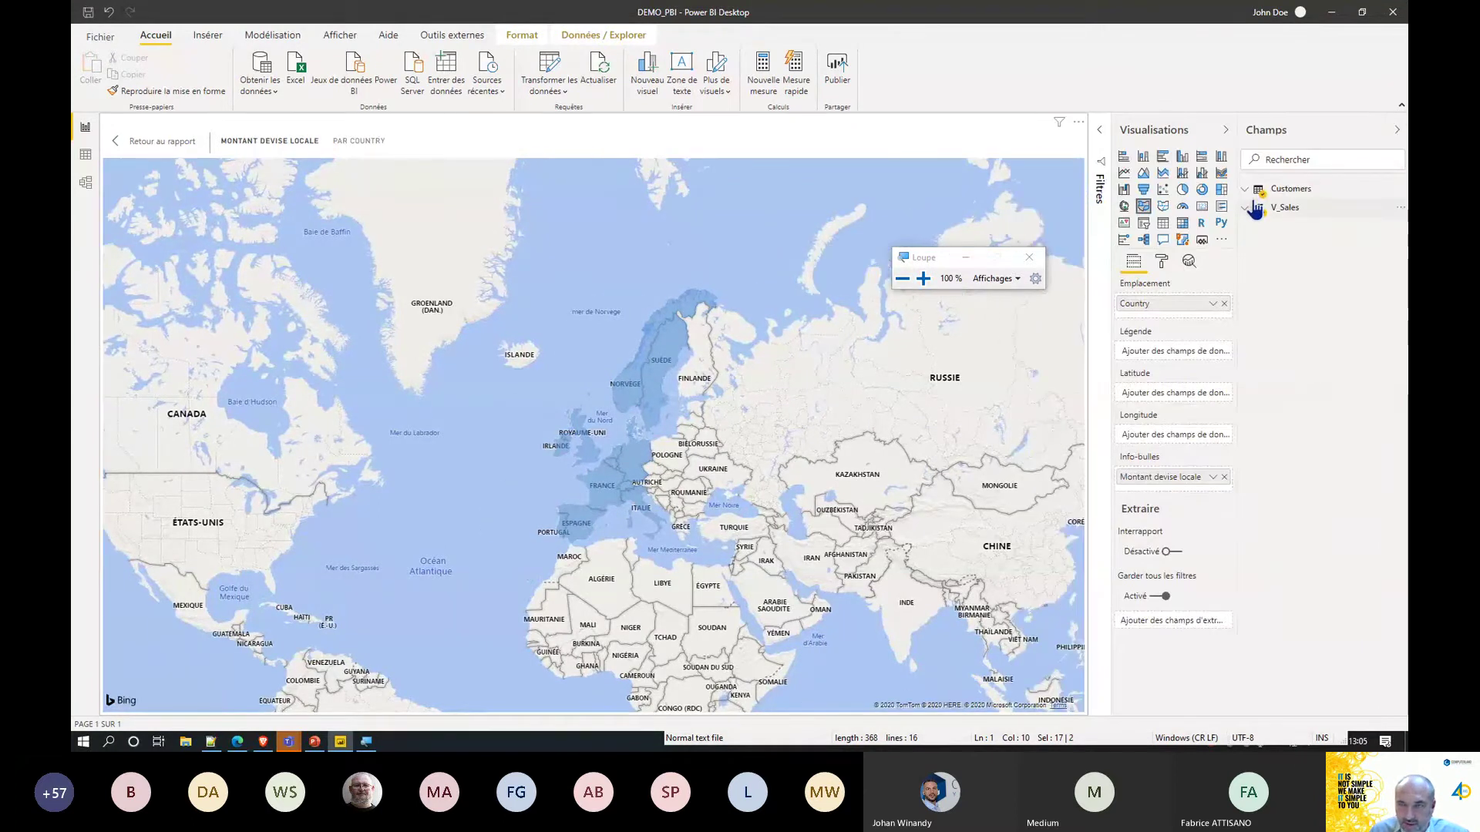
left_click(1249, 191)
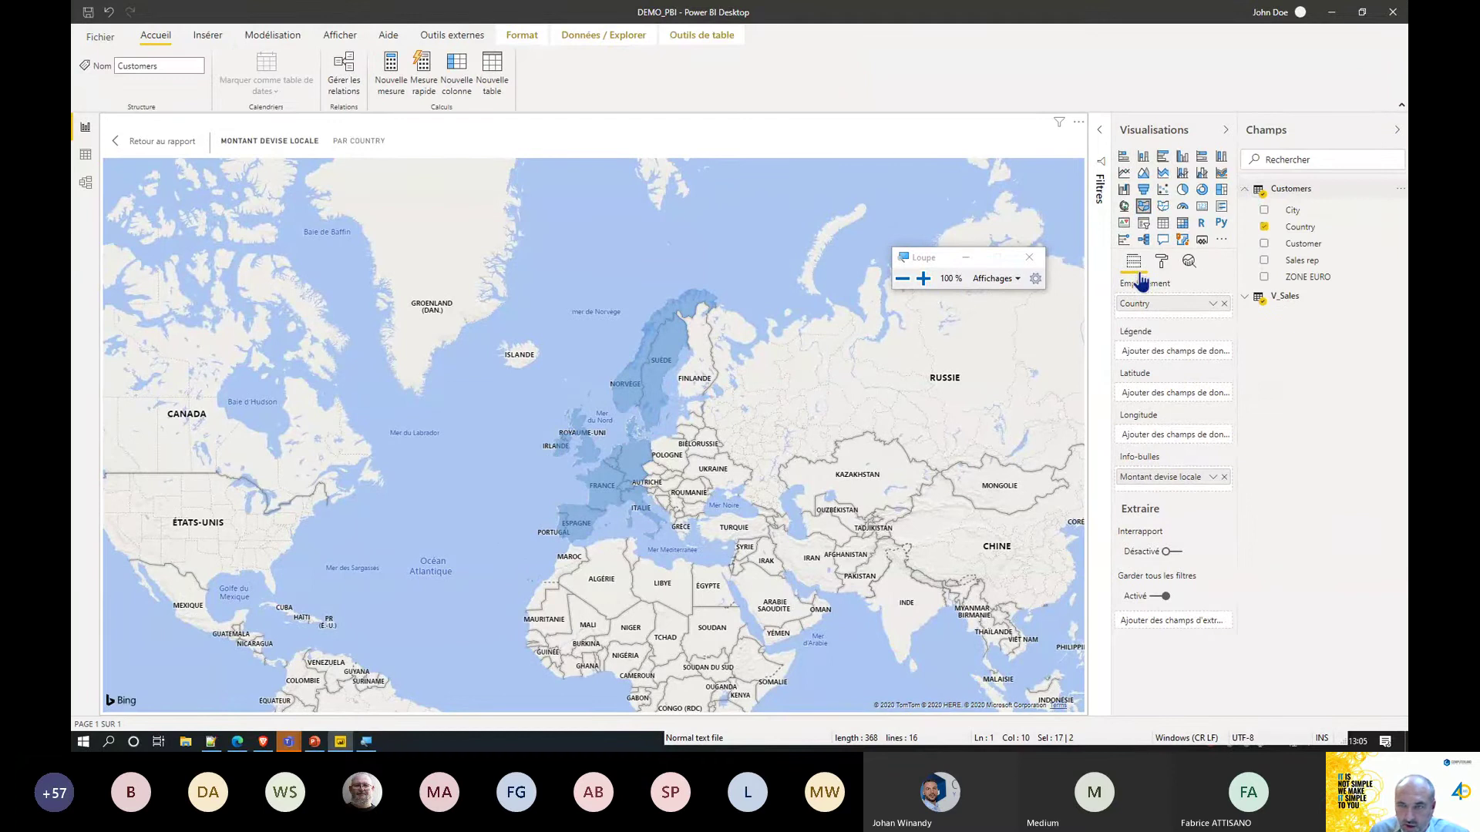
left_click(1163, 264)
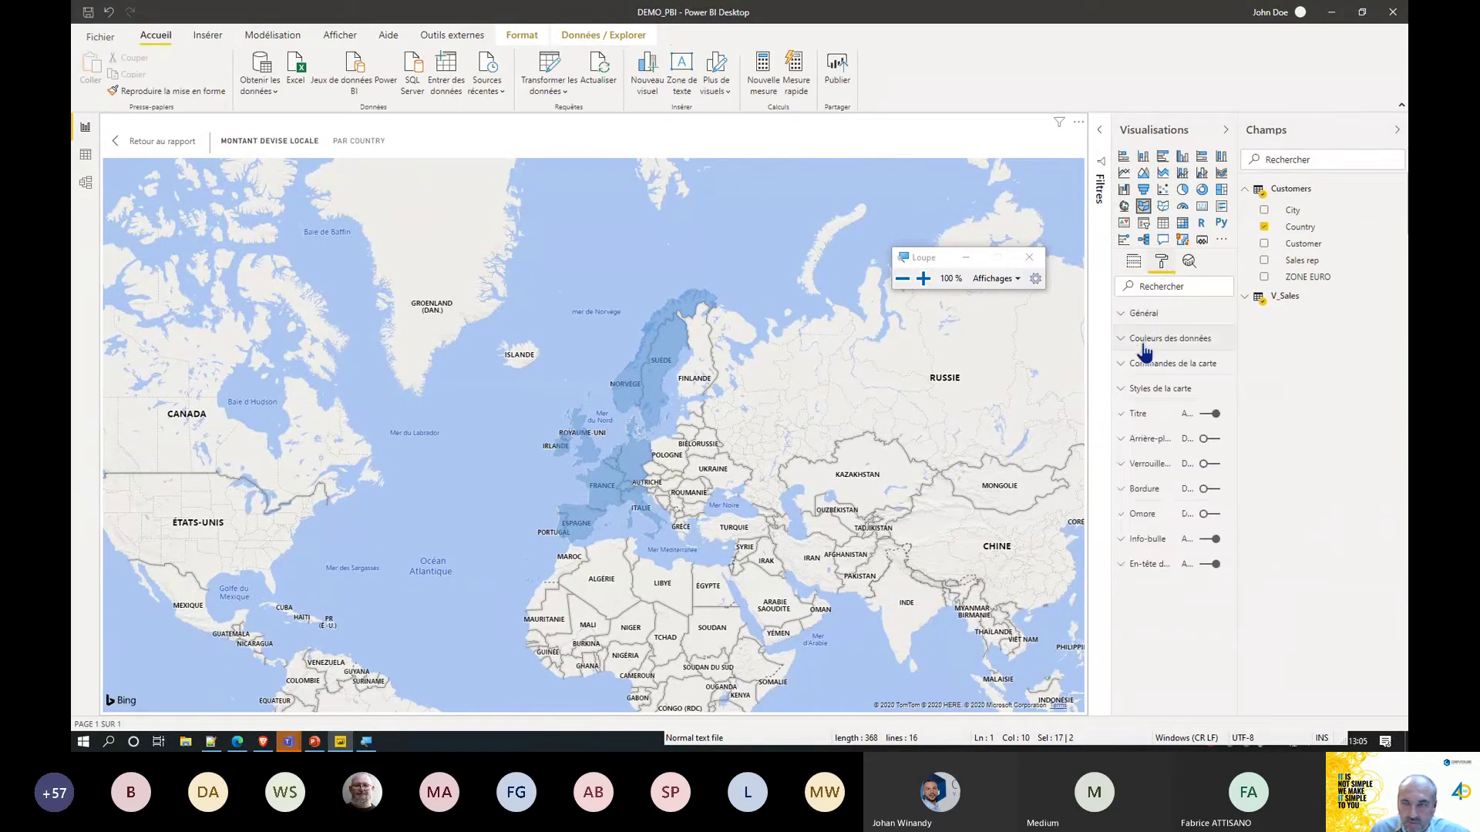
left_click(1144, 340)
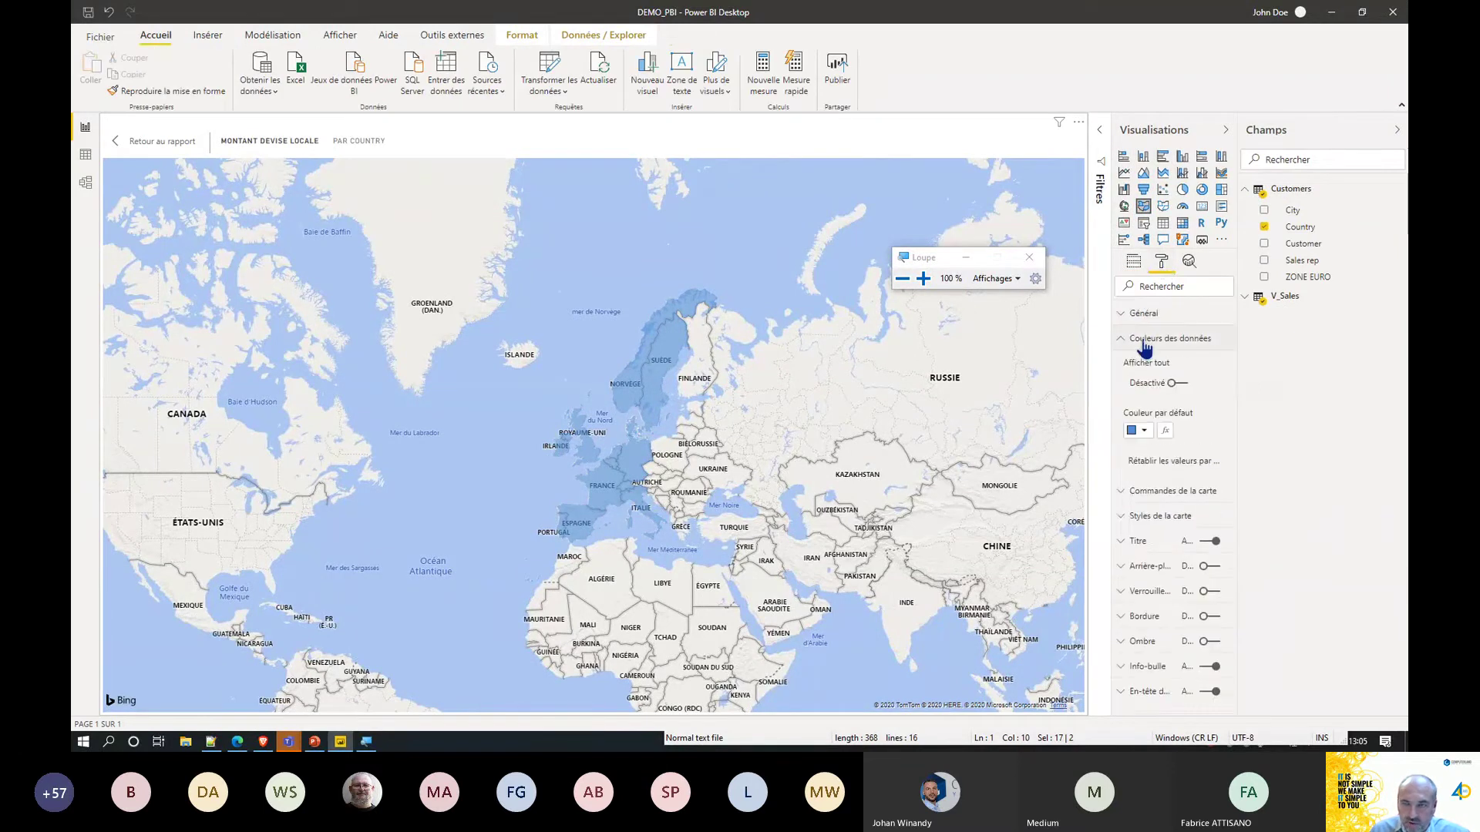
left_click(1145, 433)
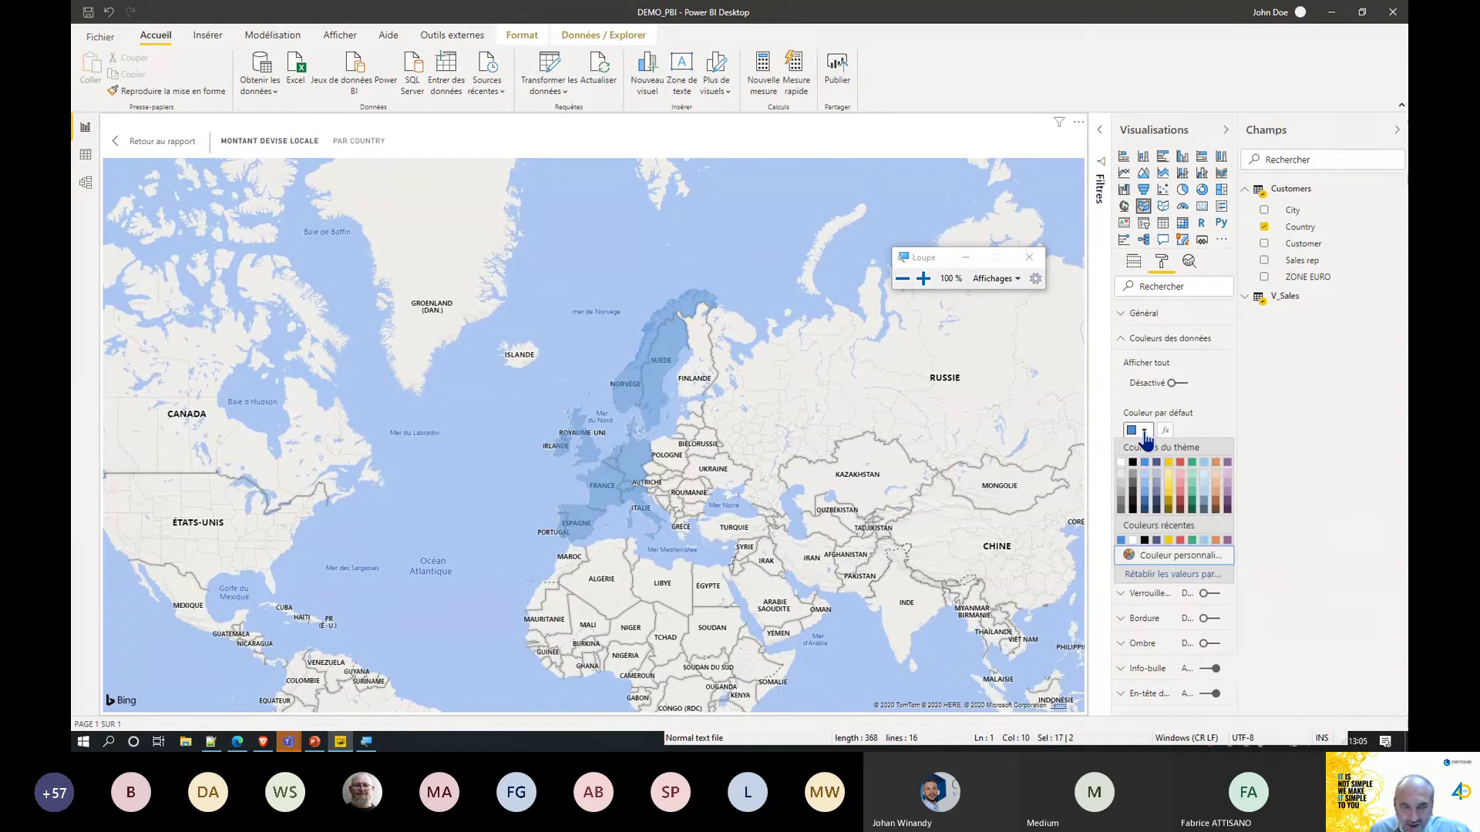
left_click(1168, 466)
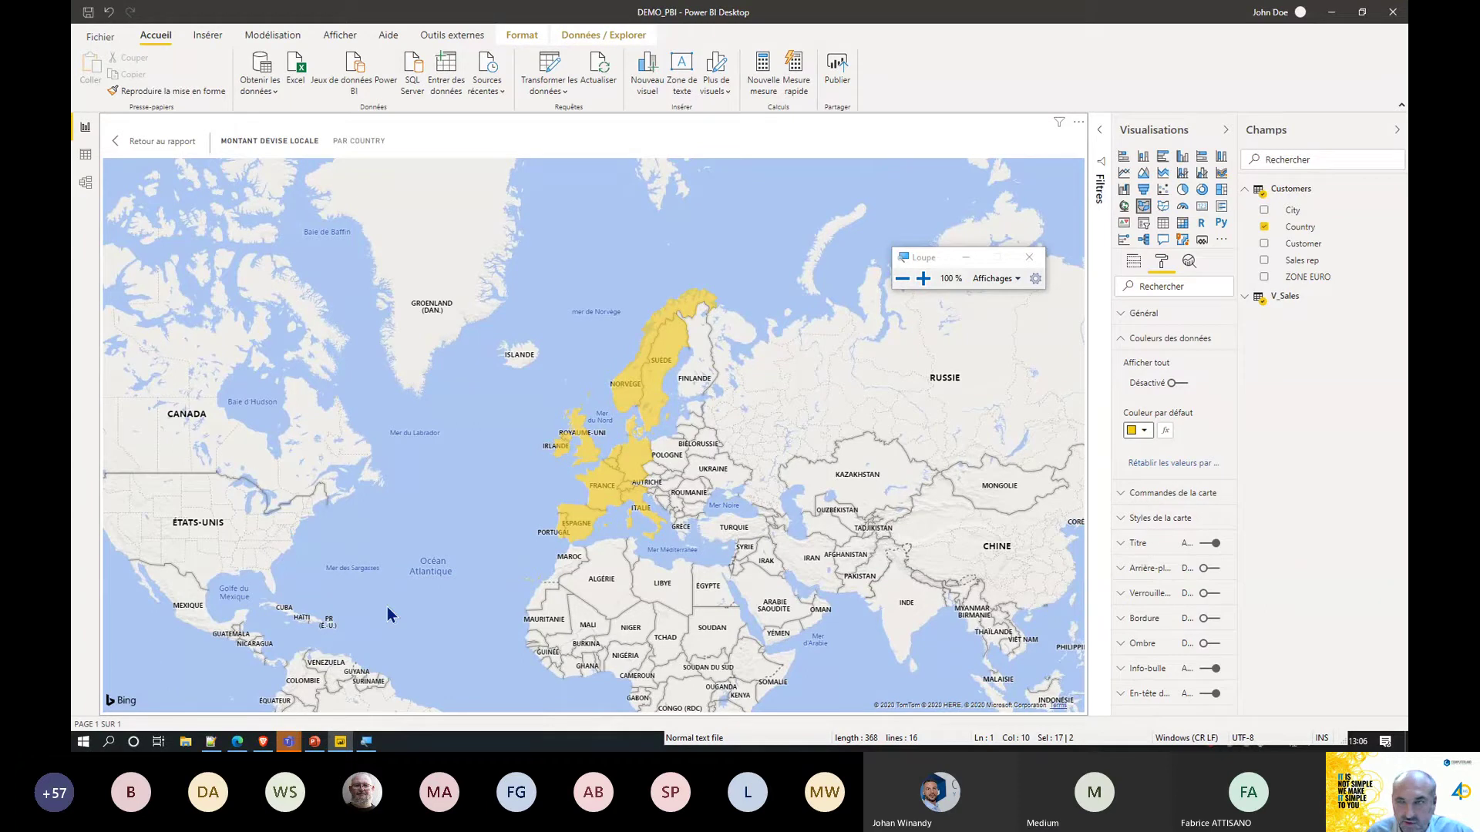
left_click(133, 151)
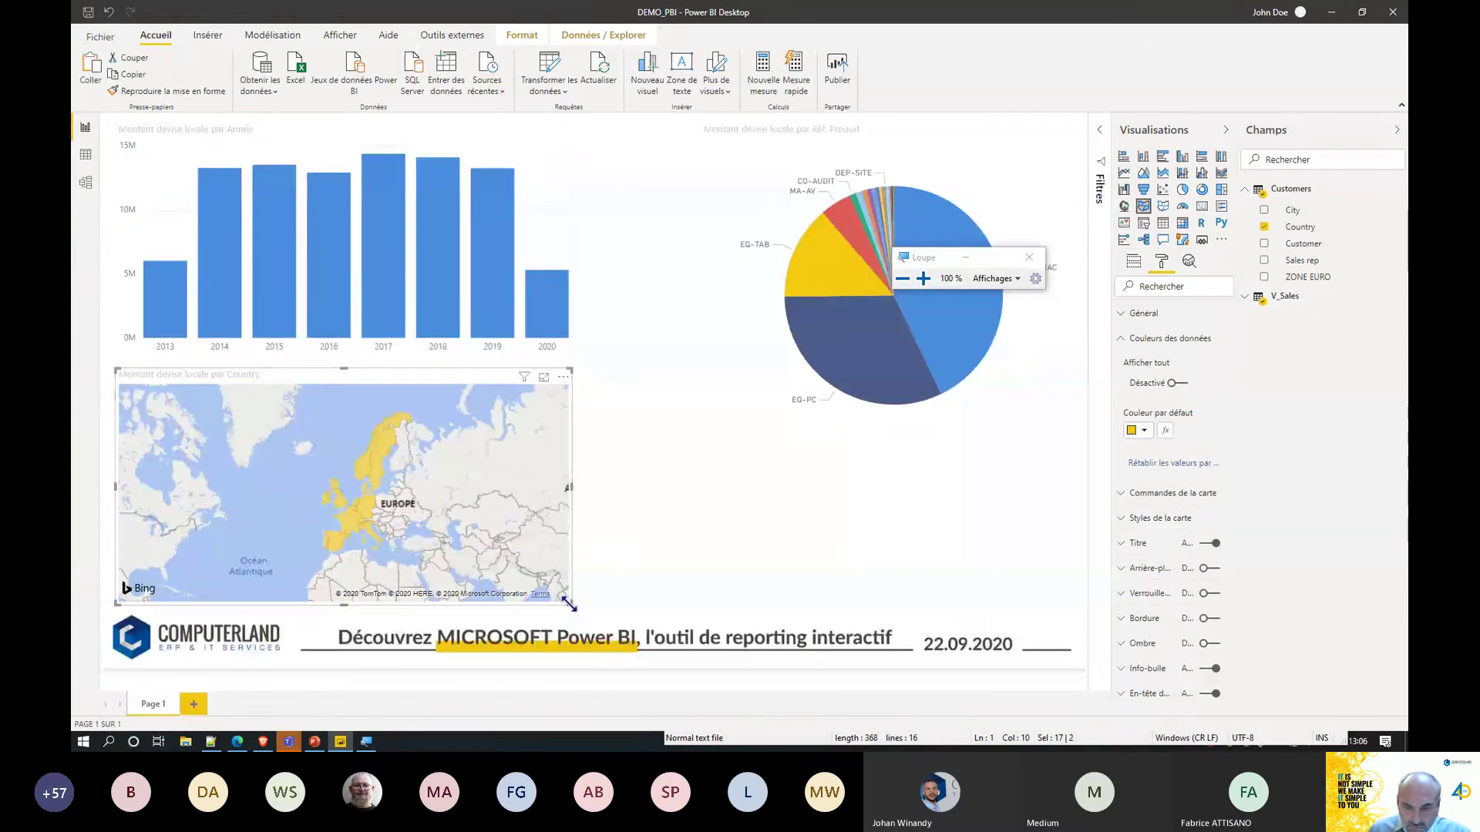
left_click_drag(568, 605, 568, 615)
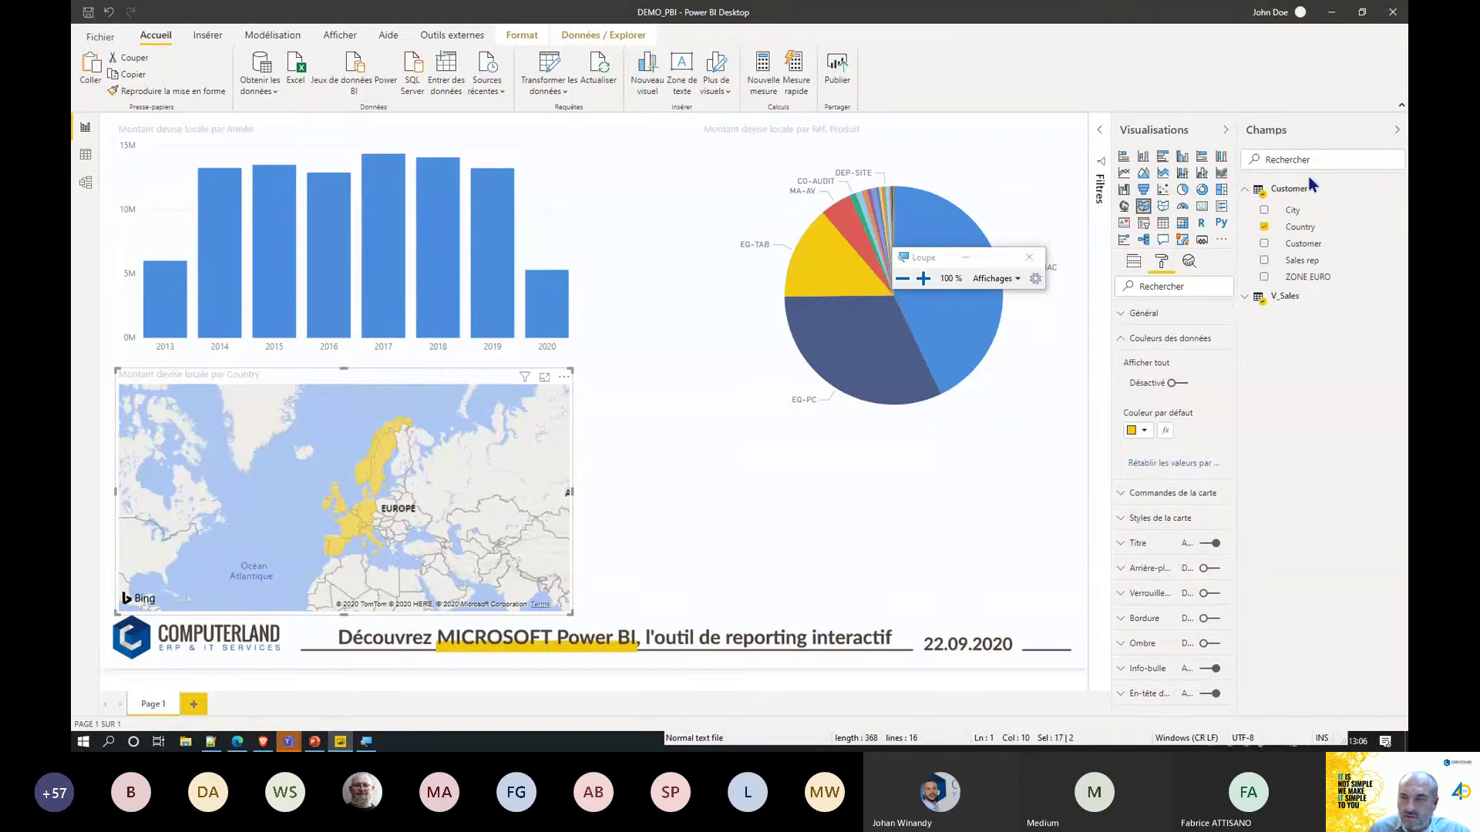
Connect to the Products CSV file in the Demo1 folder as a new text/CSV data source.
left_click(1246, 303)
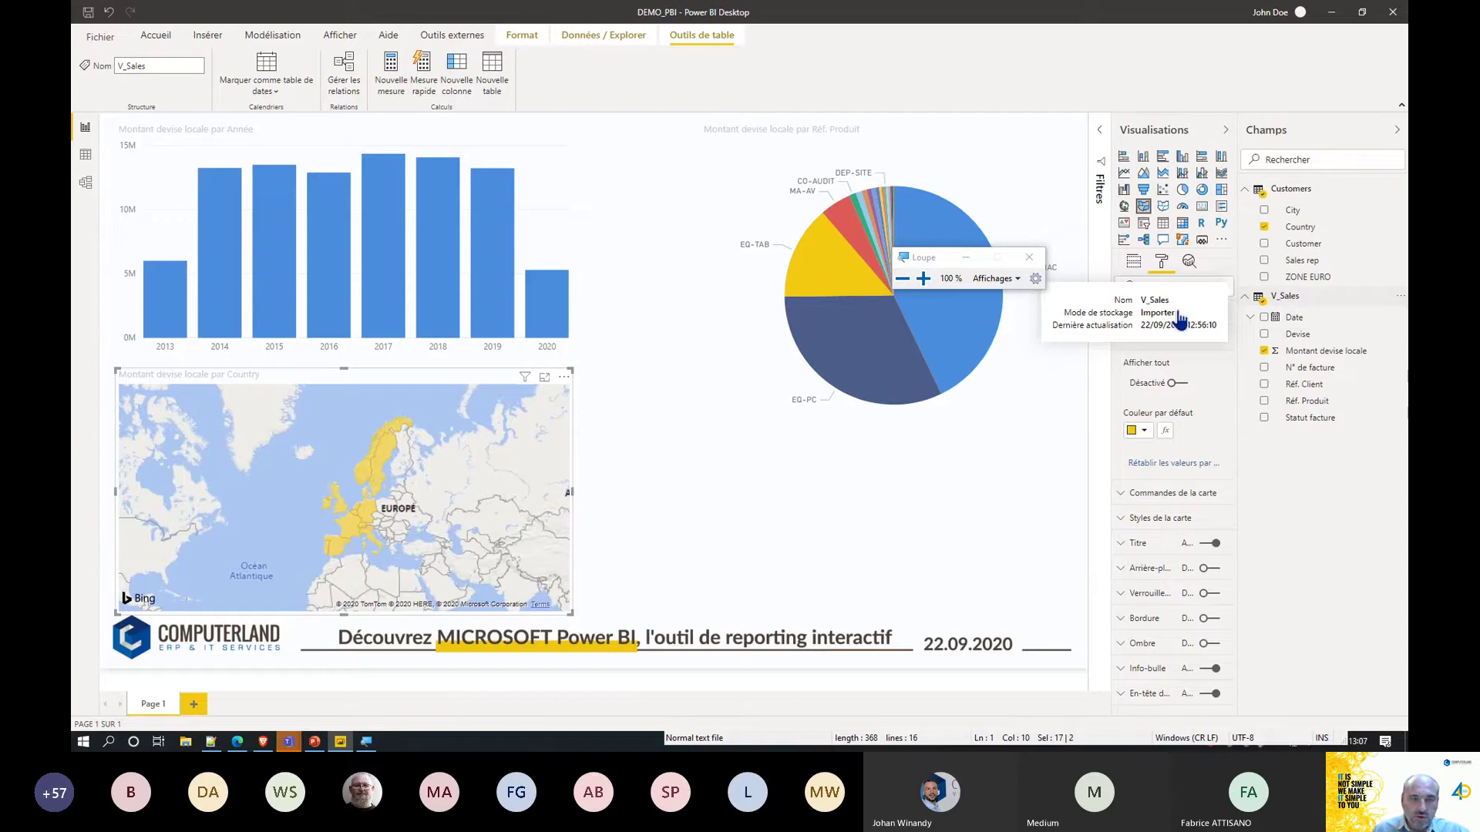
left_click(158, 37)
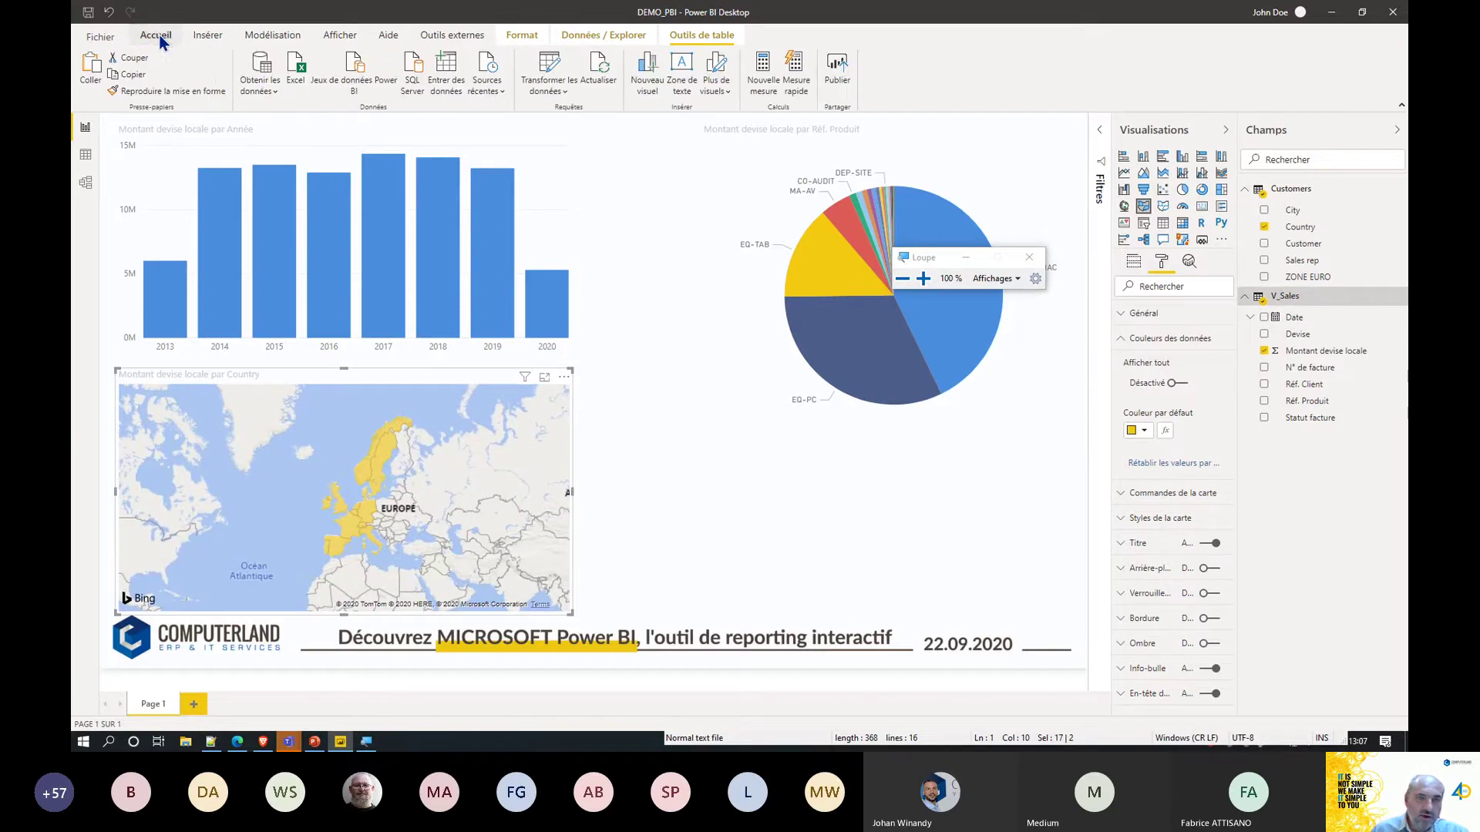
left_click(270, 93)
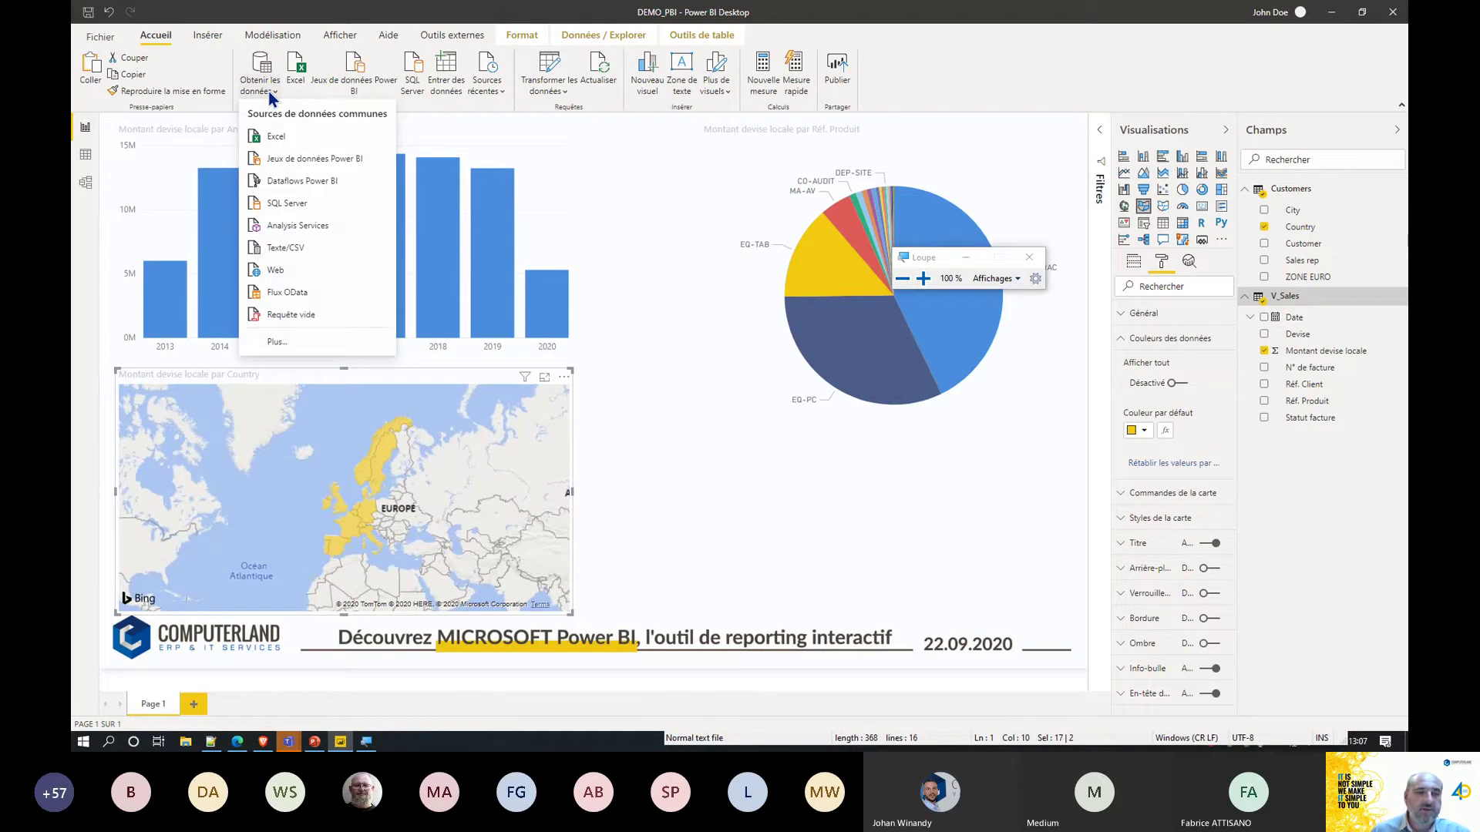
left_click(302, 248)
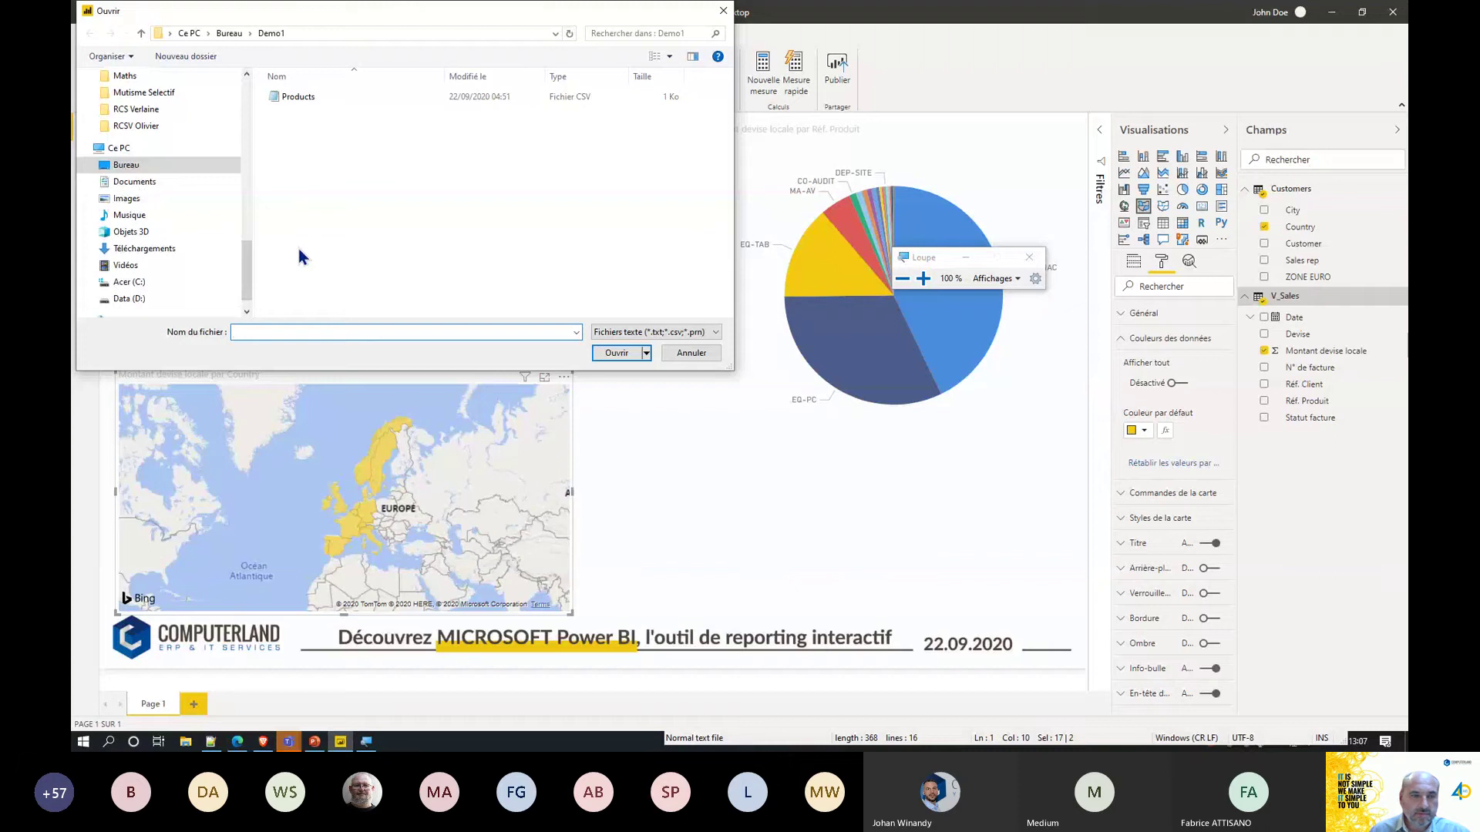
double_click(307, 97)
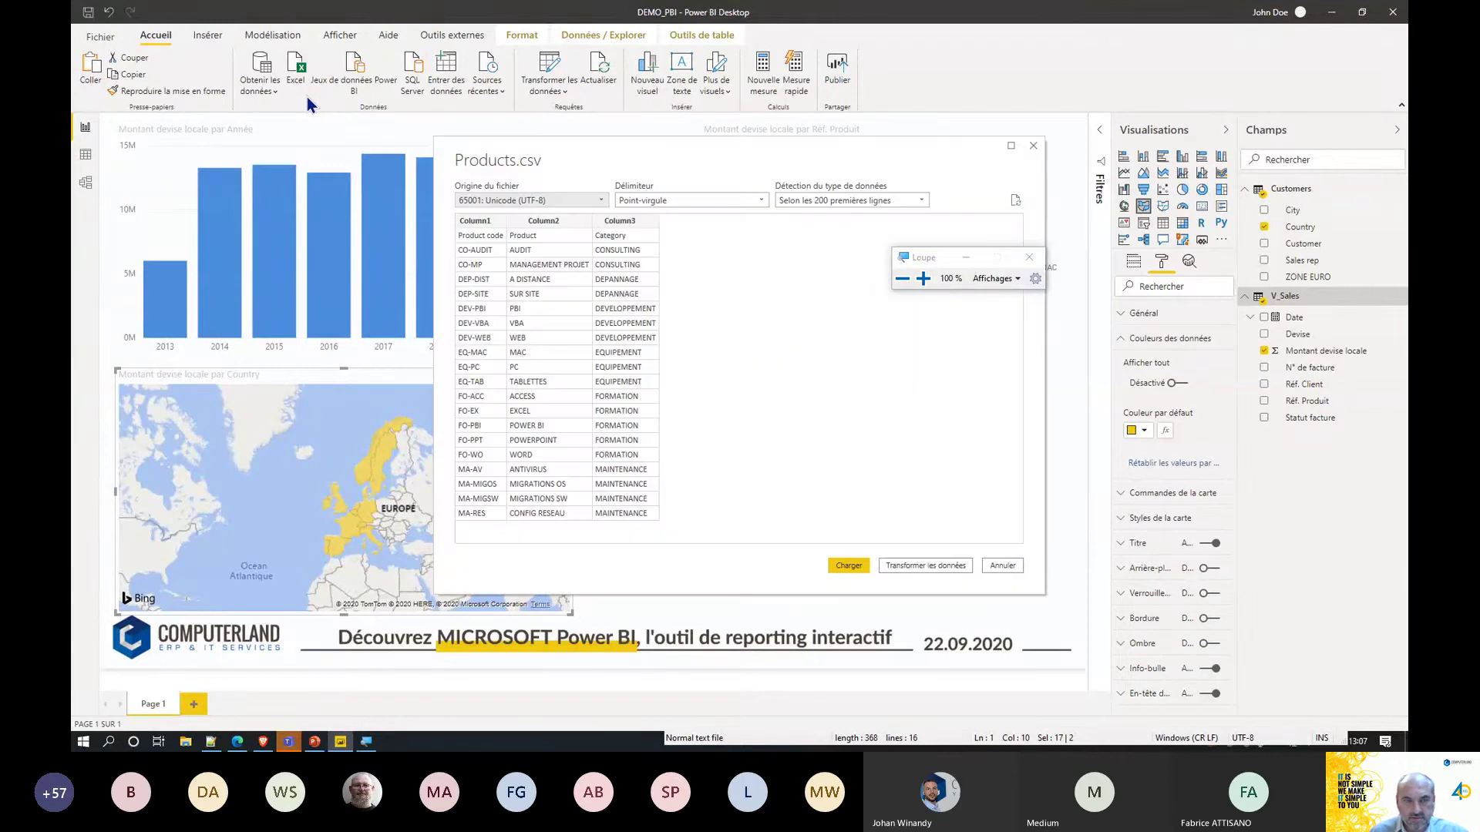
Magnify the Products.csv preview to check its columns, and open the data for transformation in Power Query Editor.
key("super+plus")
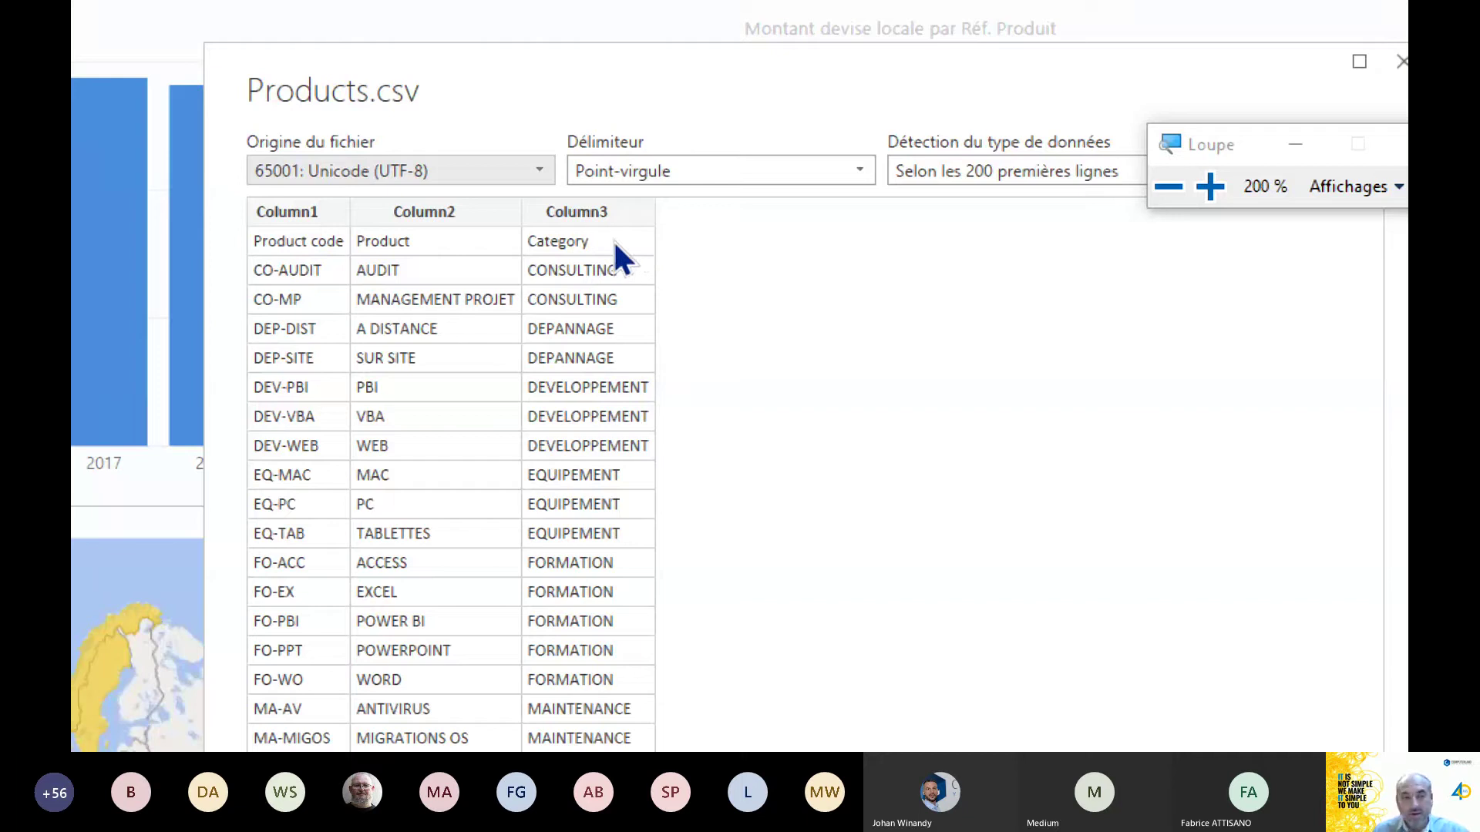
left_click(1168, 186)
left_click(1169, 187)
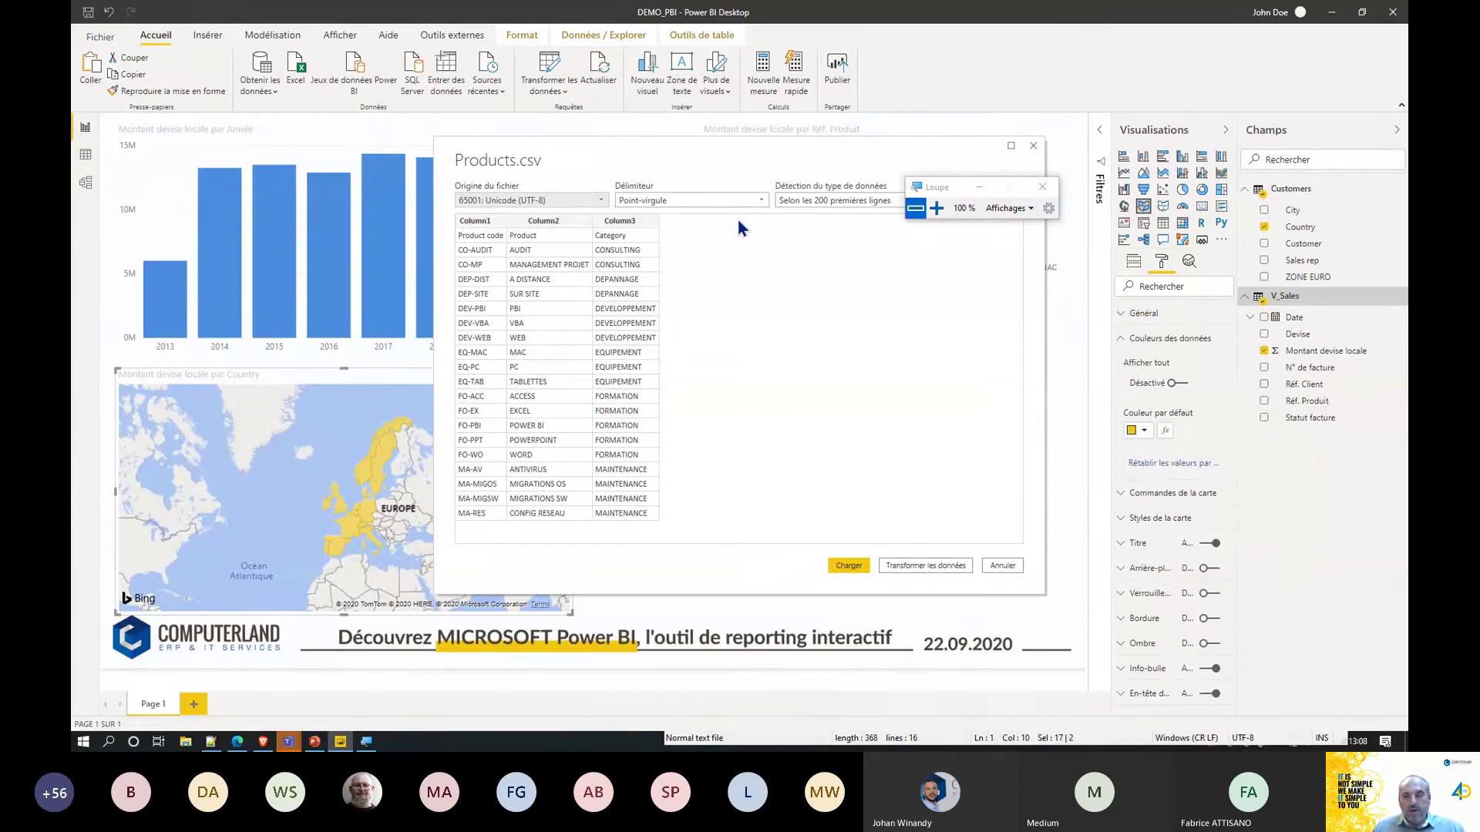
left_click(937, 208)
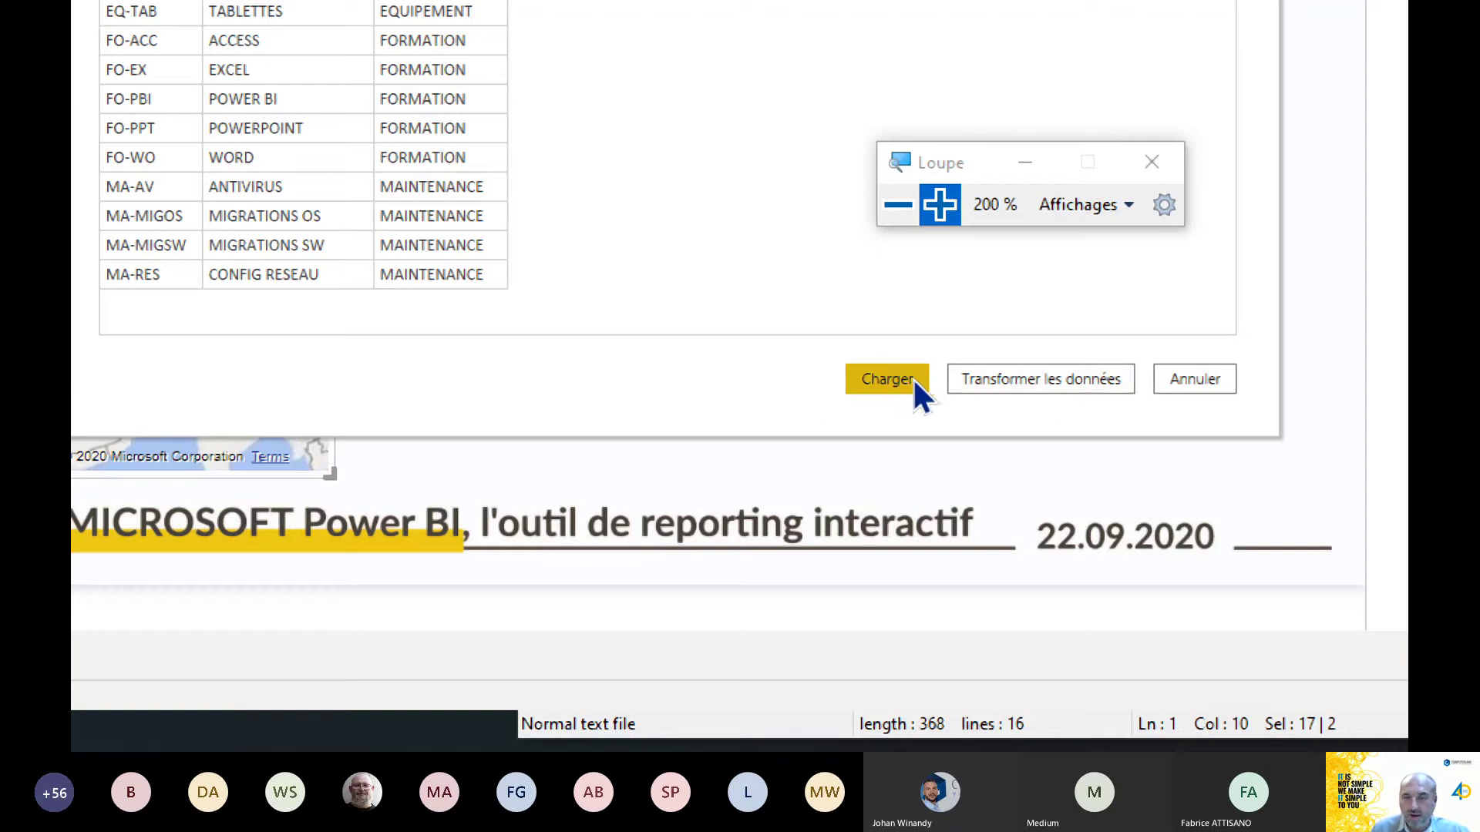
left_click(1069, 380)
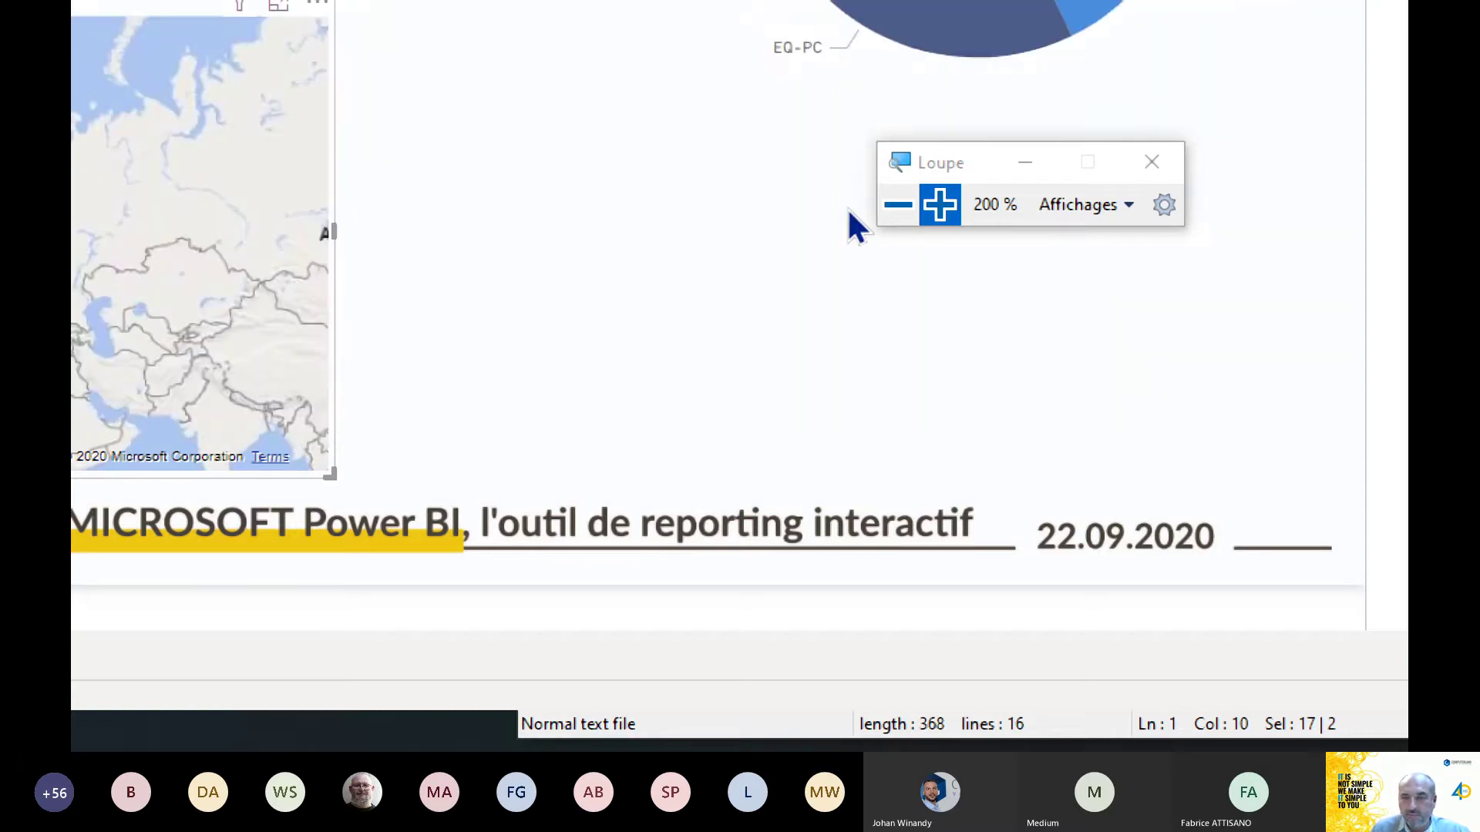
left_click(898, 205)
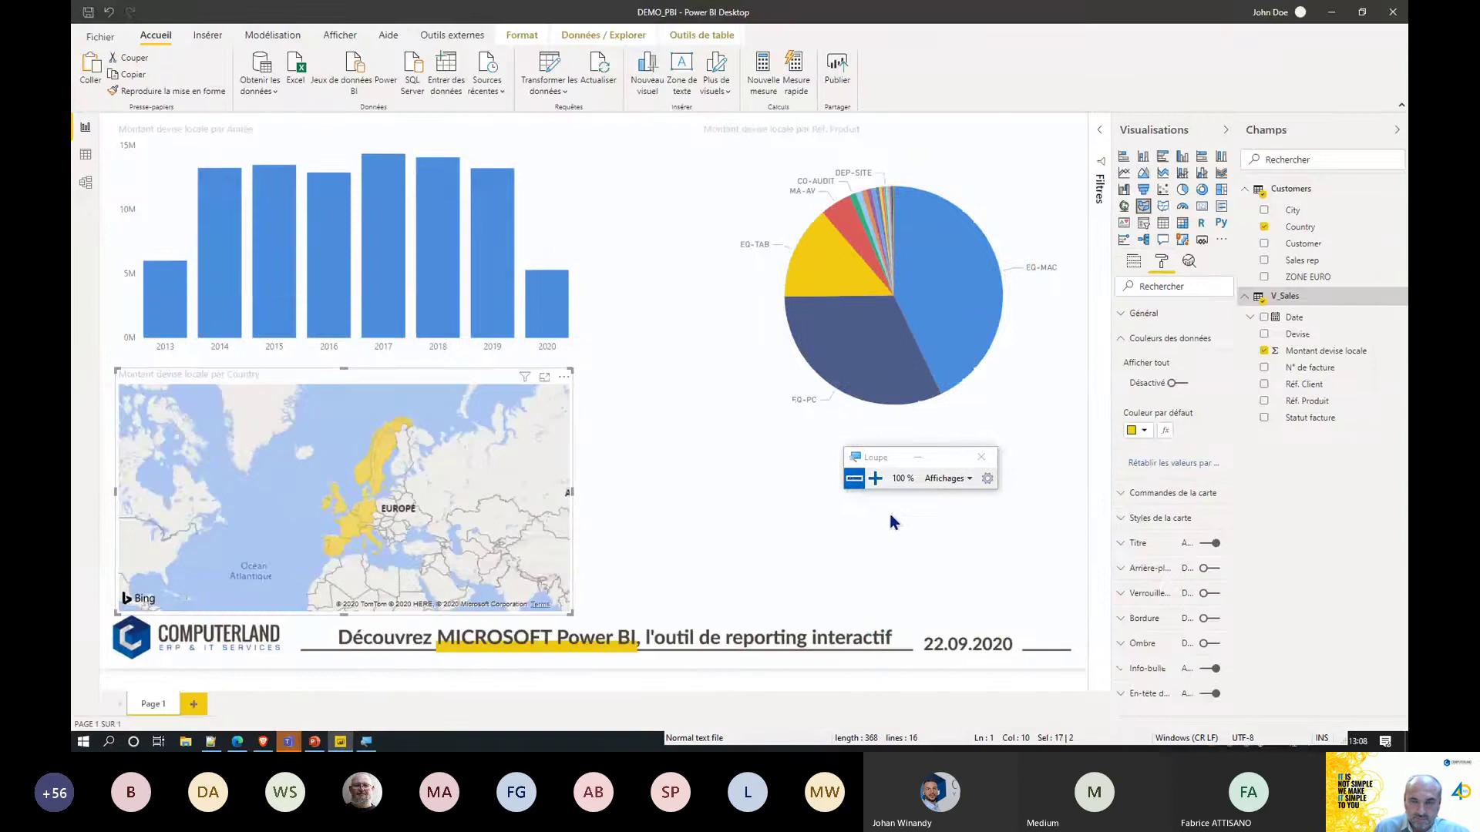
left_click_drag(873, 456, 1281, 741)
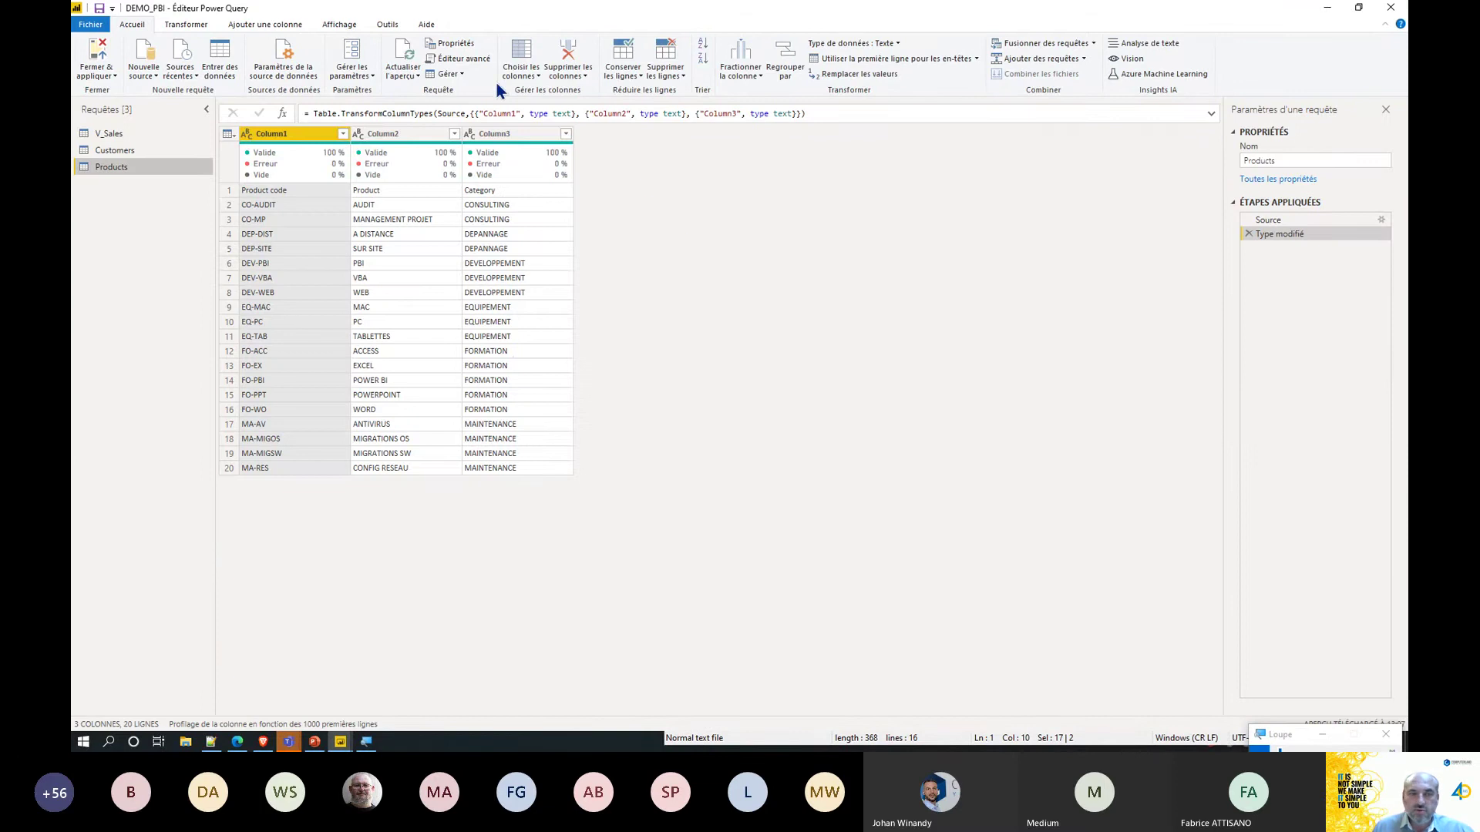
Use the first row of the Products query as column headers and apply the query changes to the report.
left_click_drag(634, 15, 732, 115)
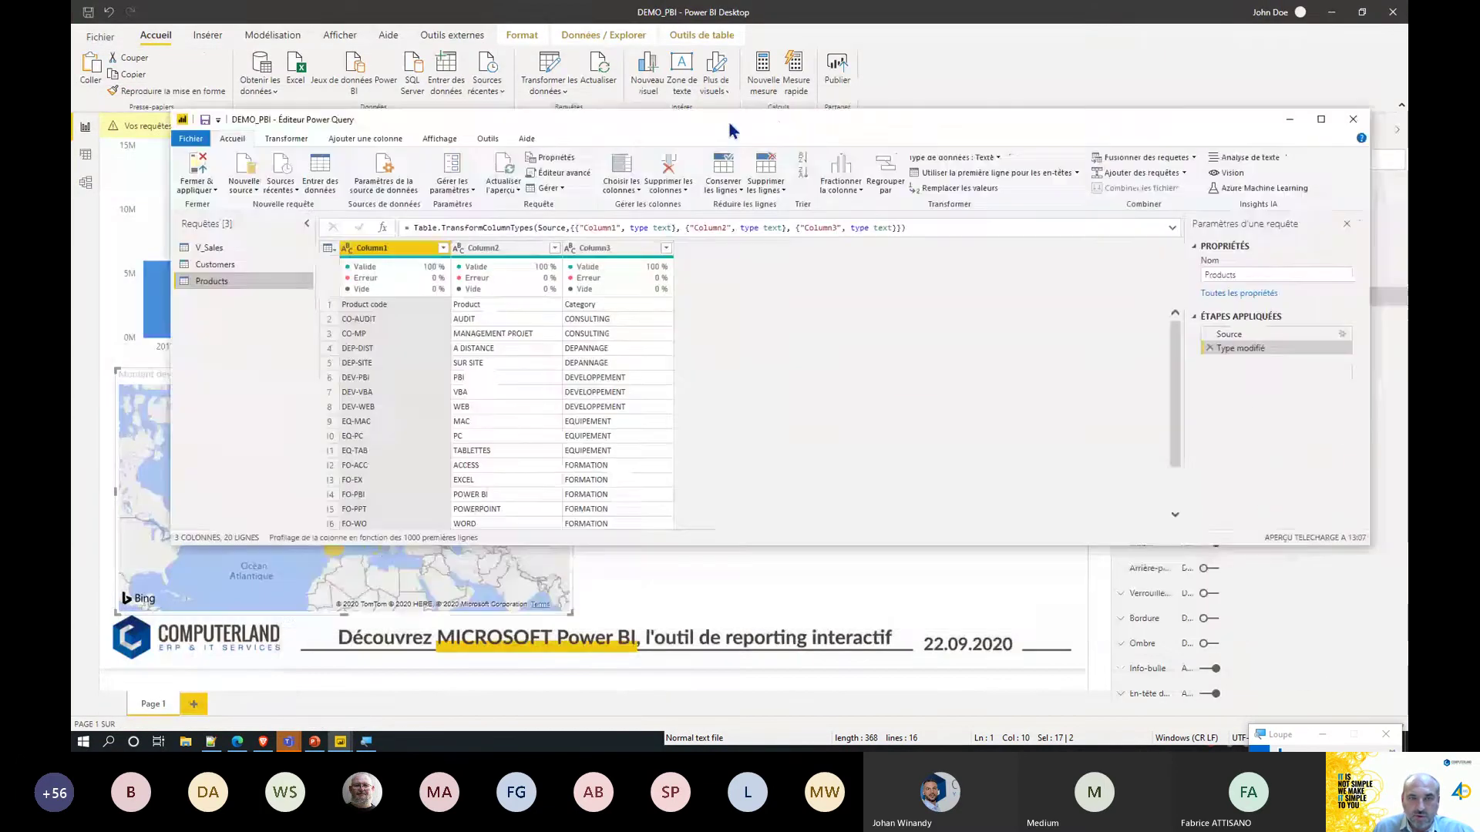
left_click(1300, 120)
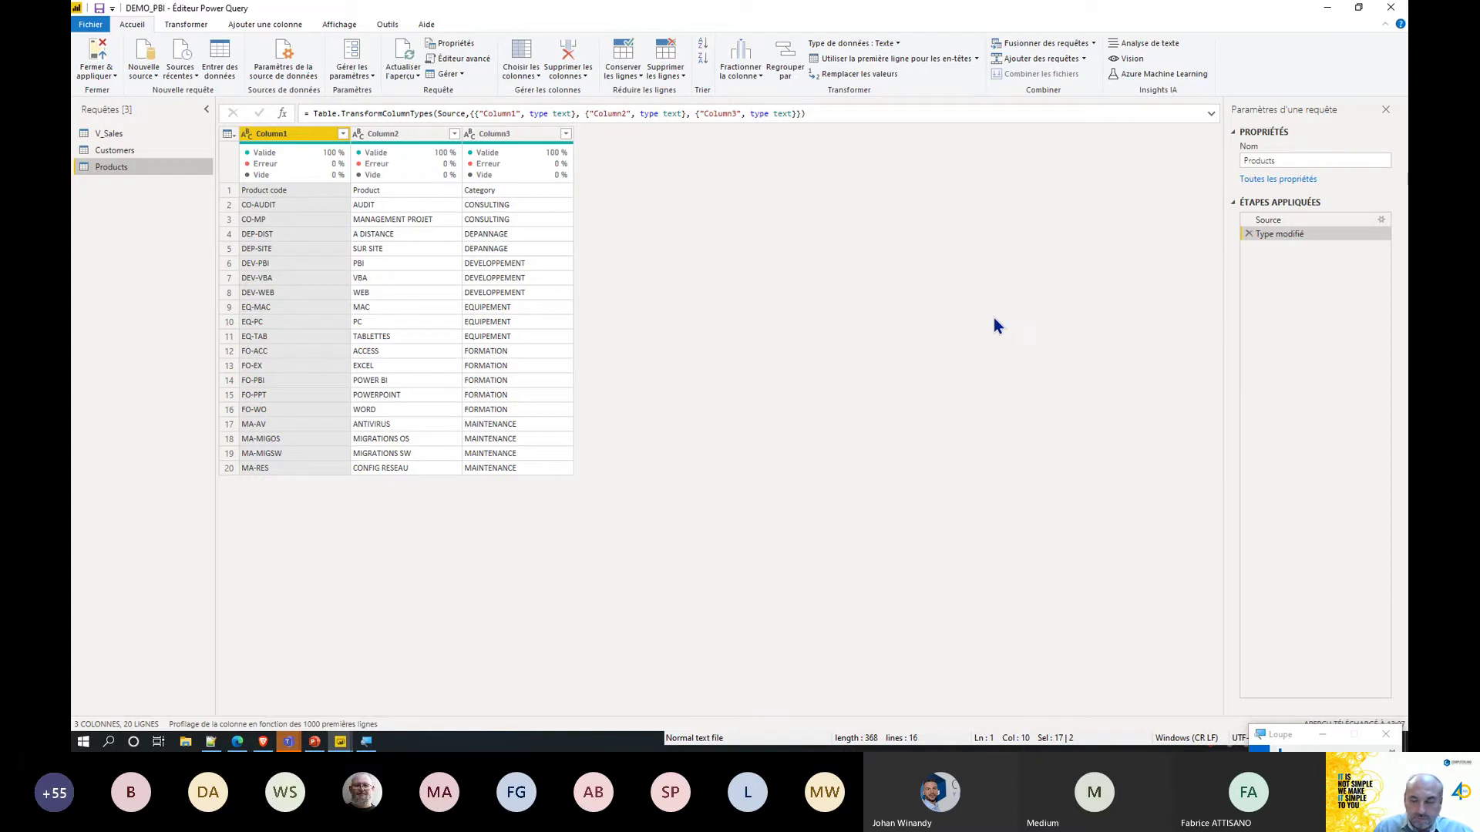
key("super+plus")
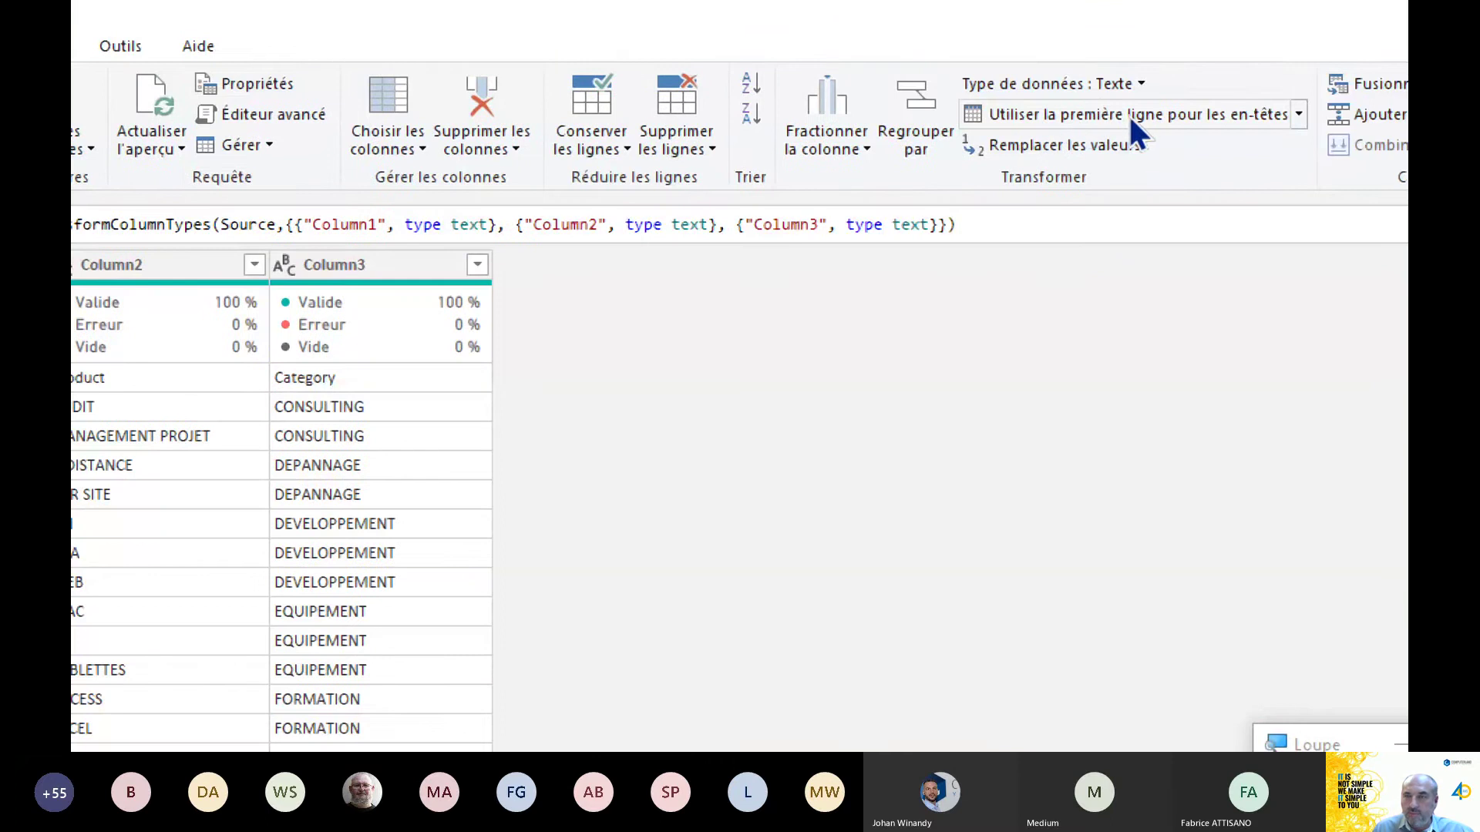
left_click(1128, 114)
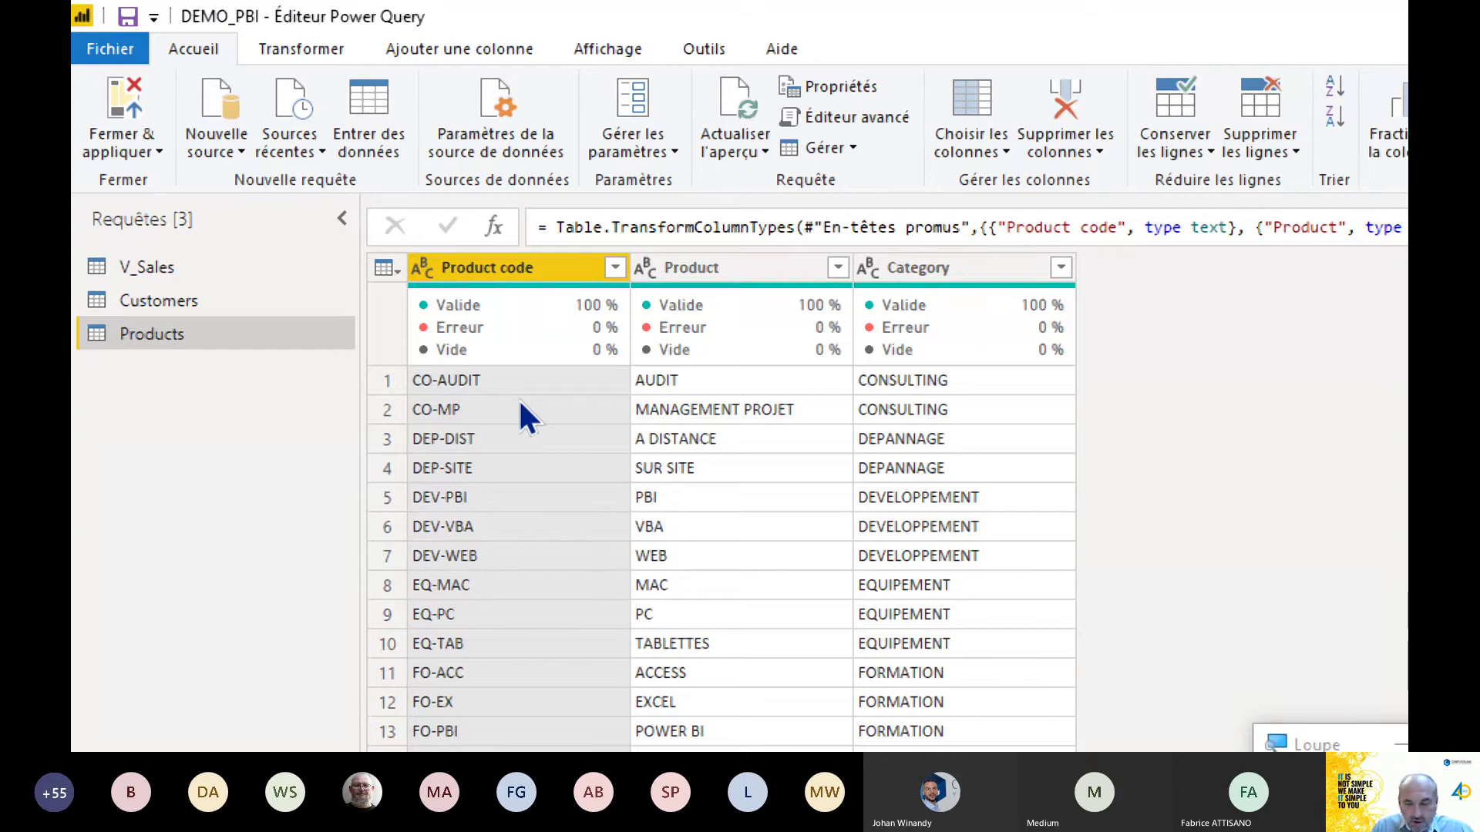
key("super+minus")
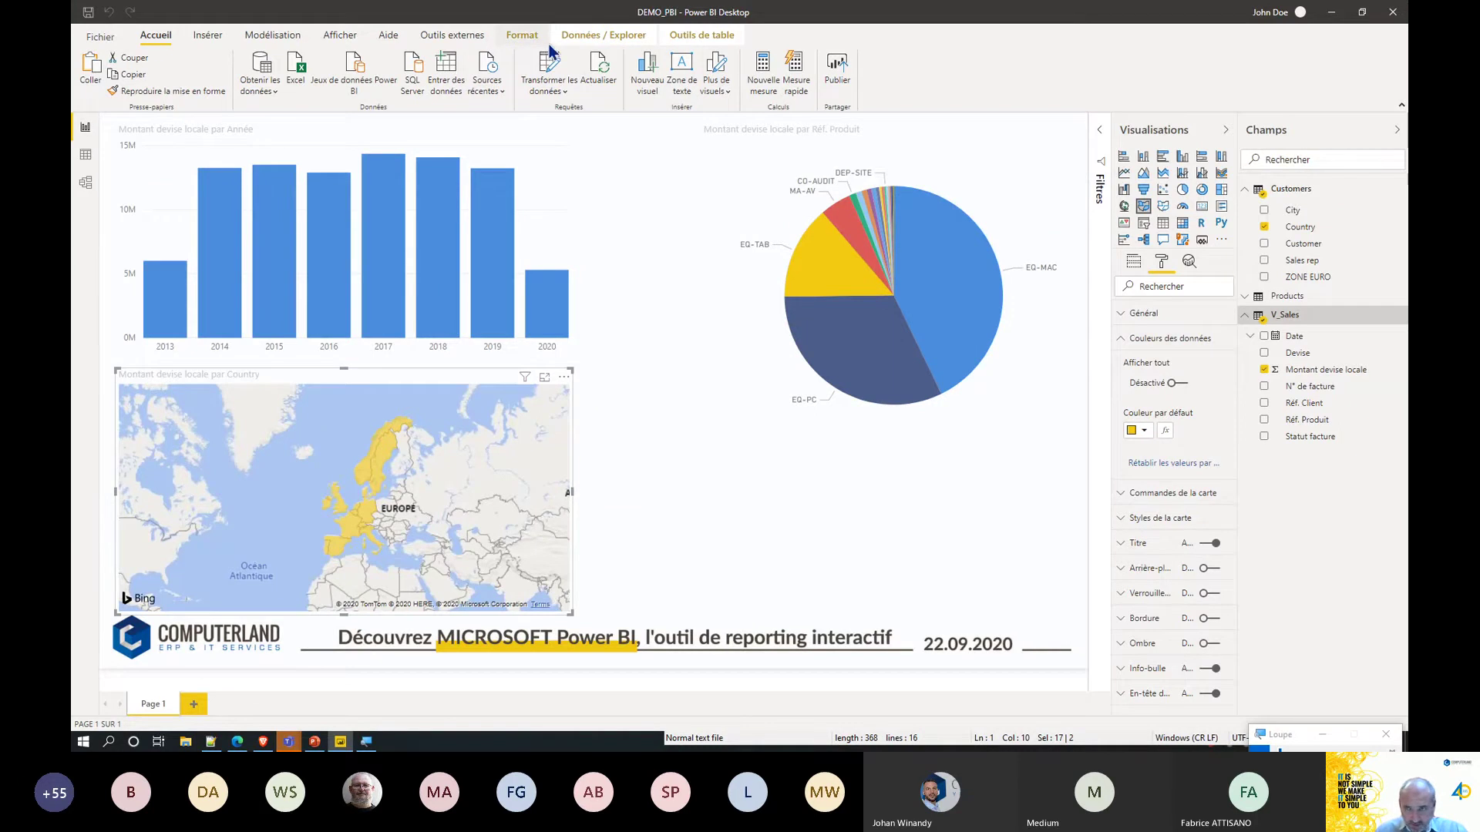
Check the Products and V_Sales fields, and relate Réf. Produit in V_Sales to Product code in Products in the model.
left_click(1244, 316)
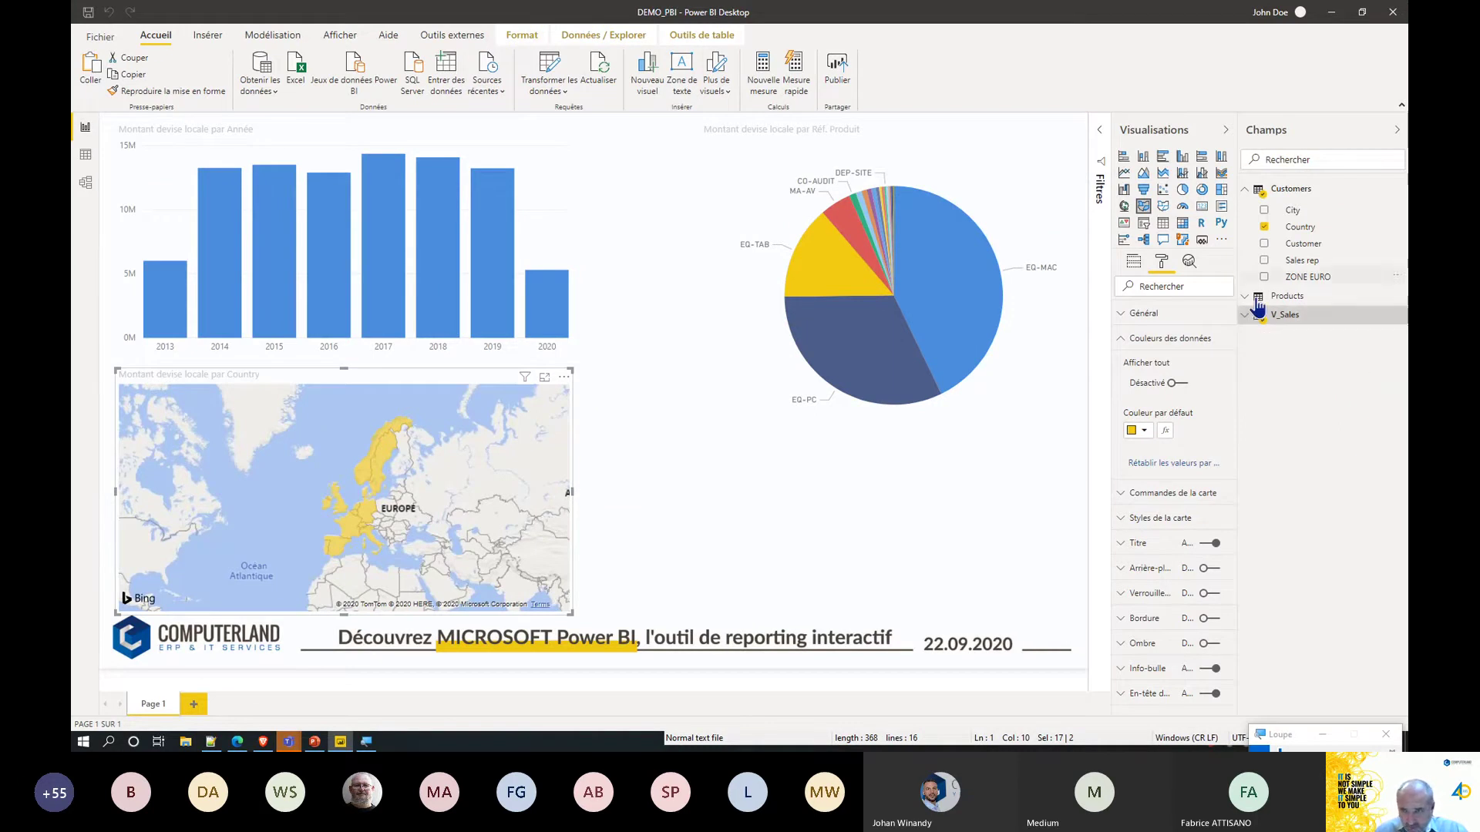
left_click(1245, 297)
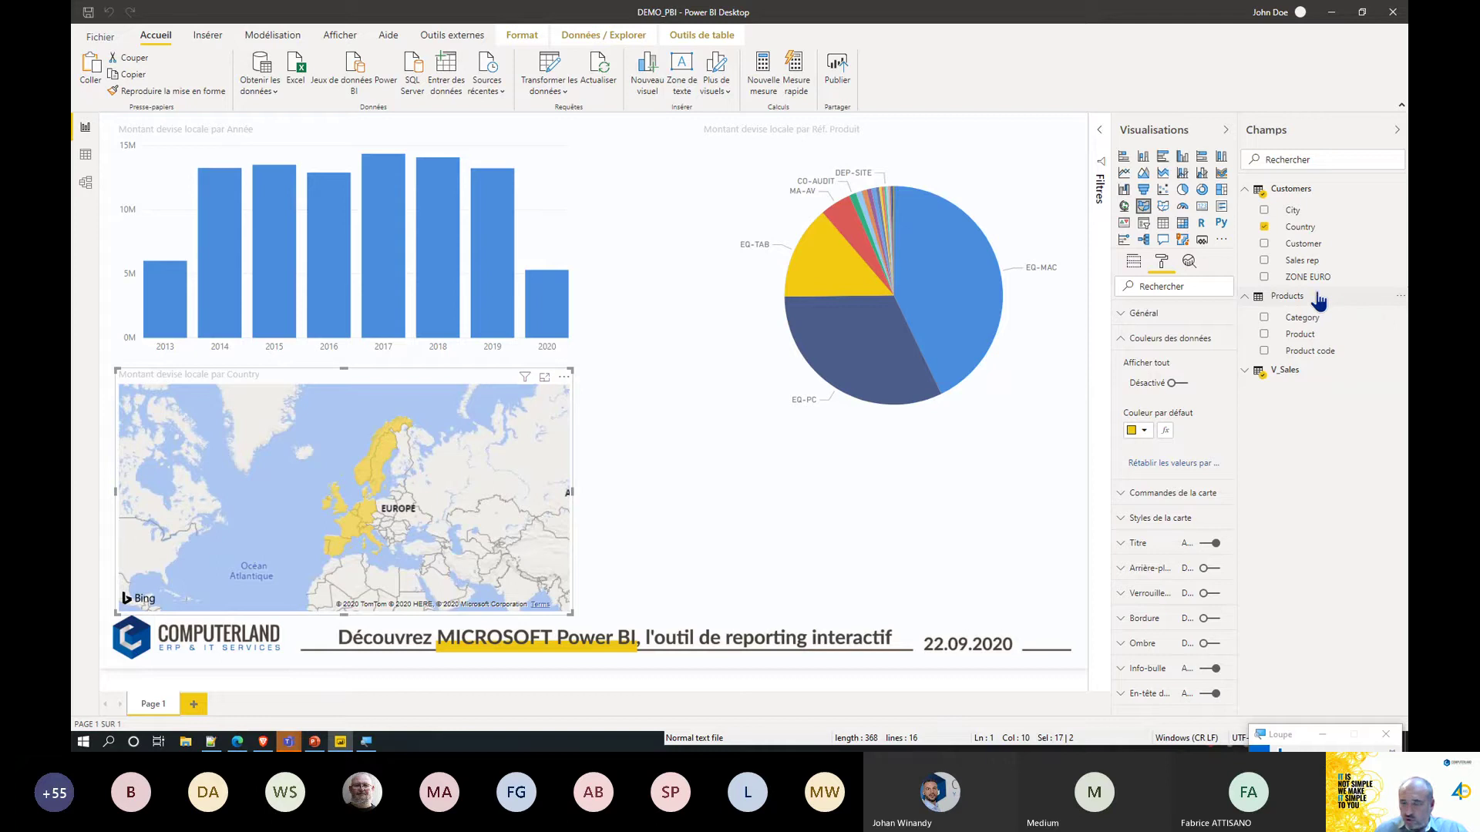
left_click(1244, 372)
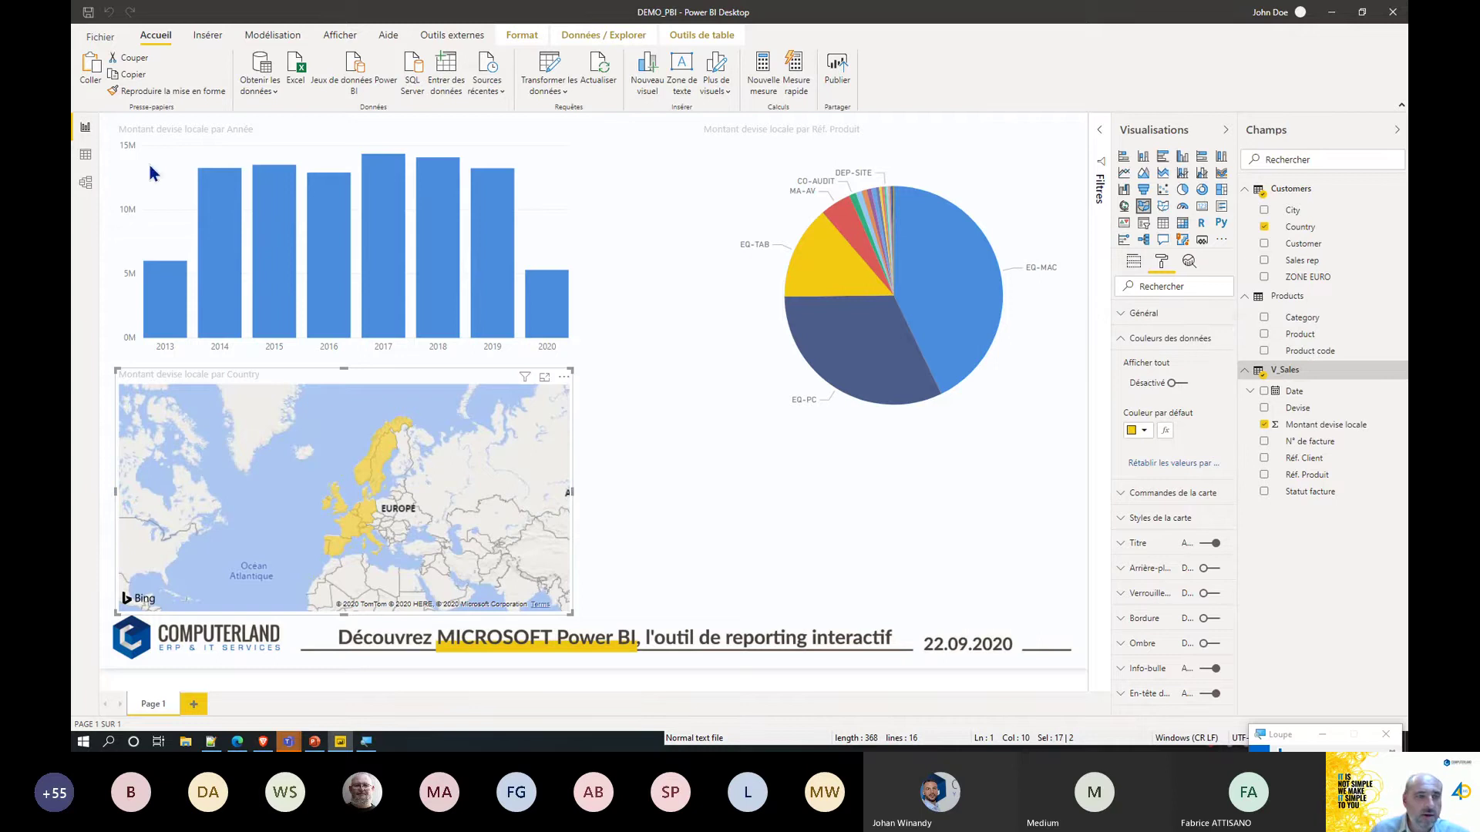
left_click(86, 185)
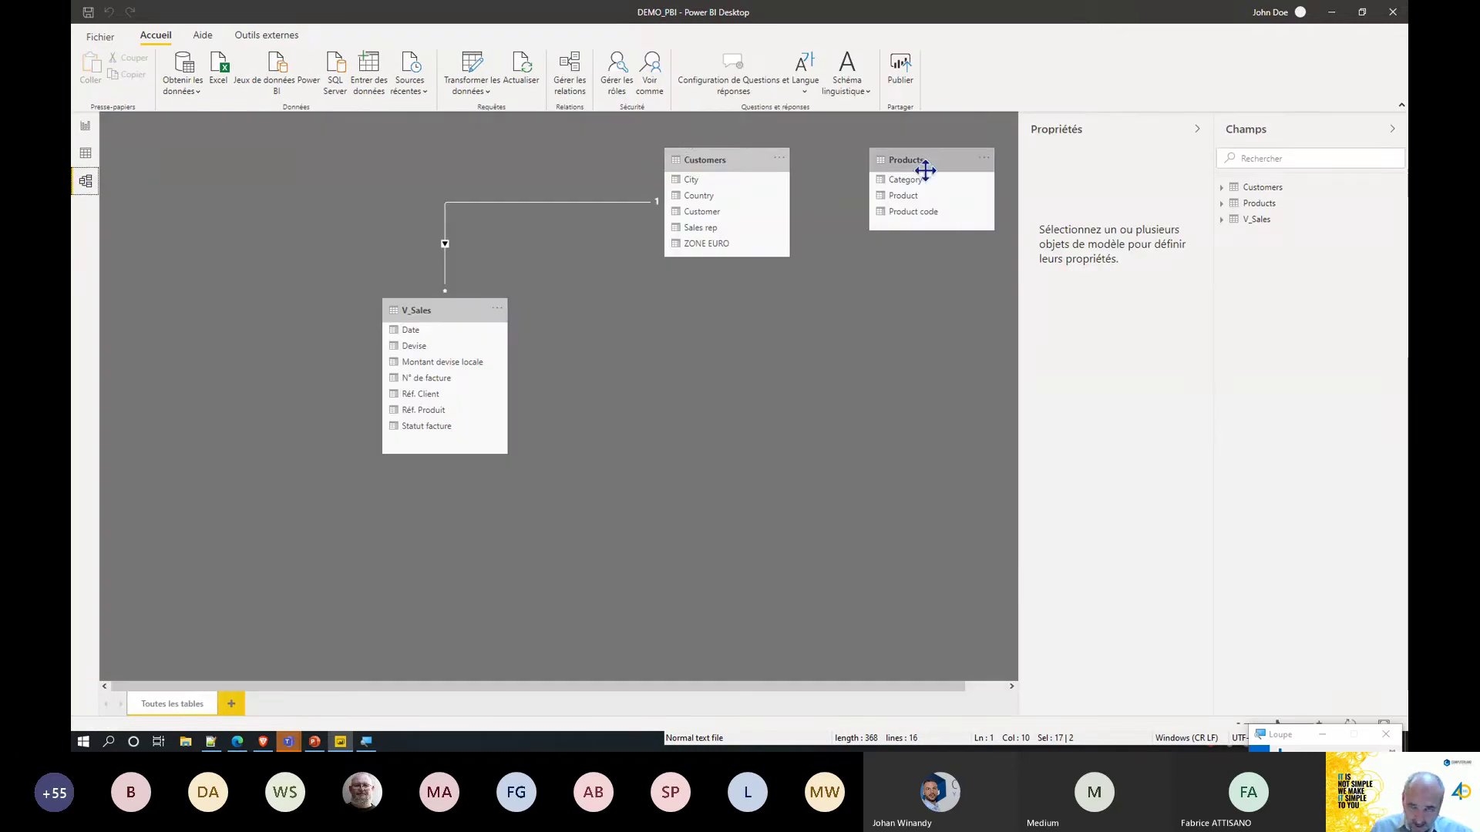
left_click_drag(925, 168, 807, 329)
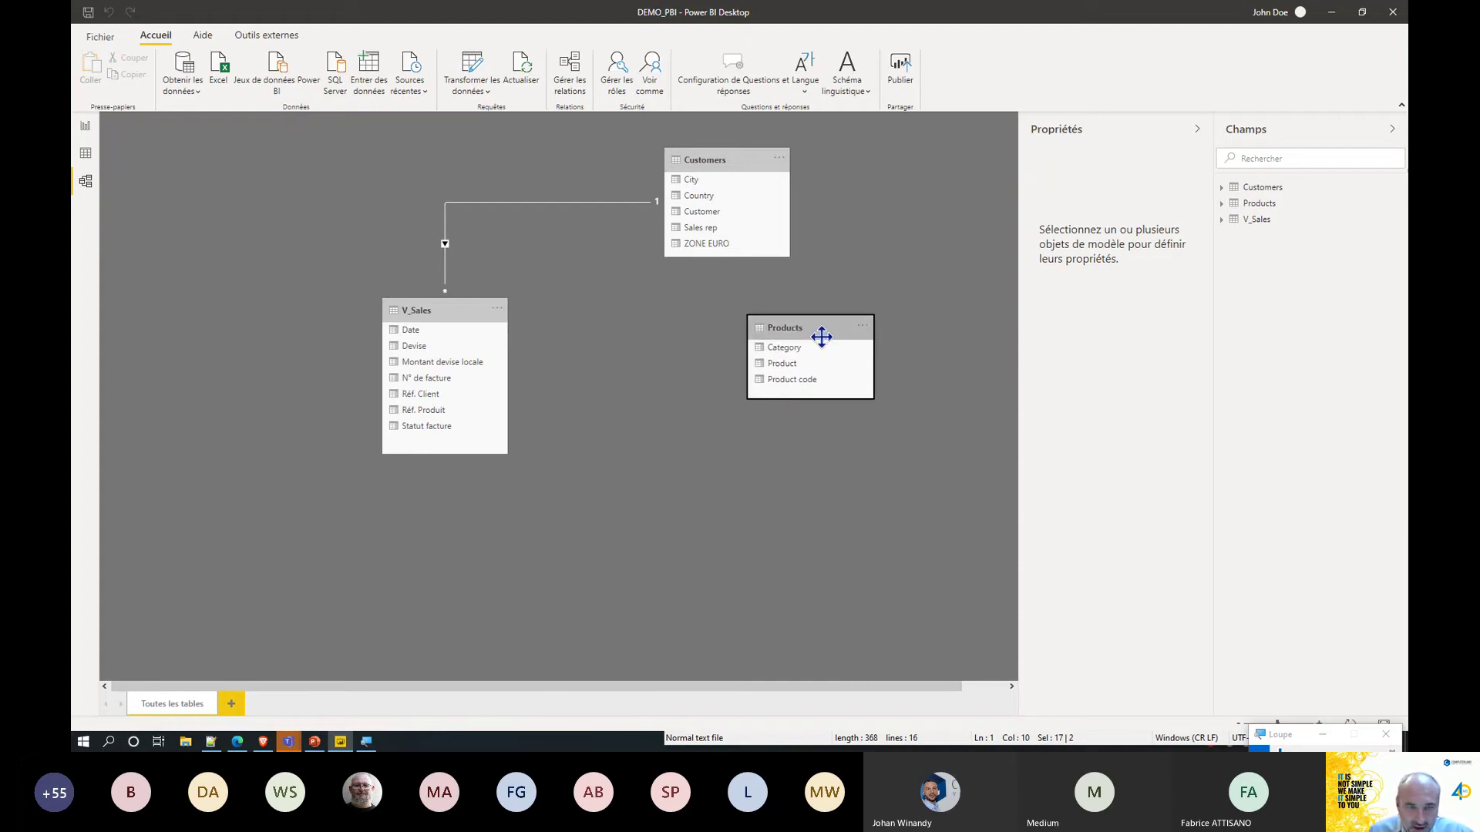
left_click_drag(443, 310, 497, 316)
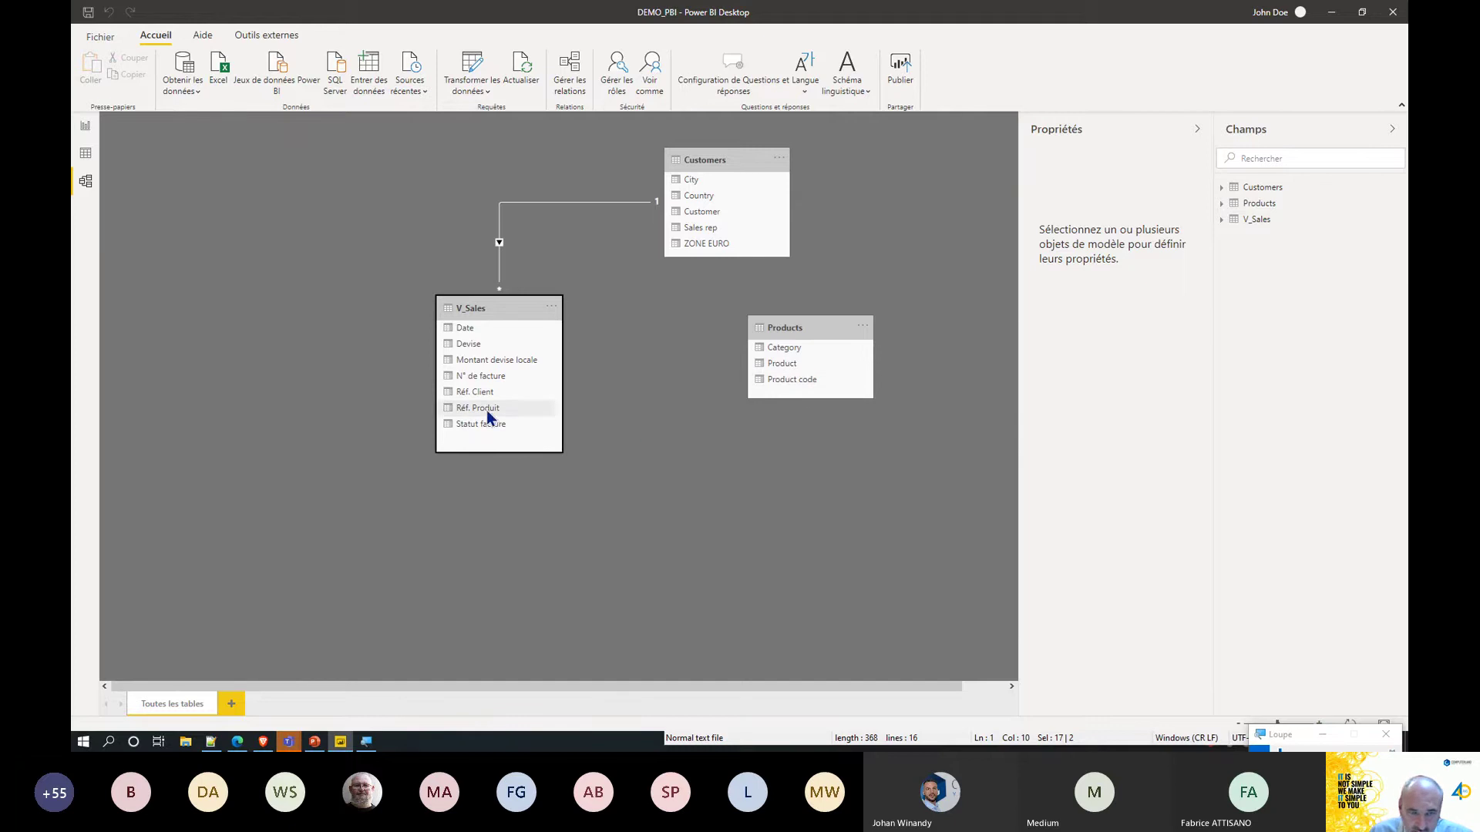
left_click_drag(487, 416, 798, 392)
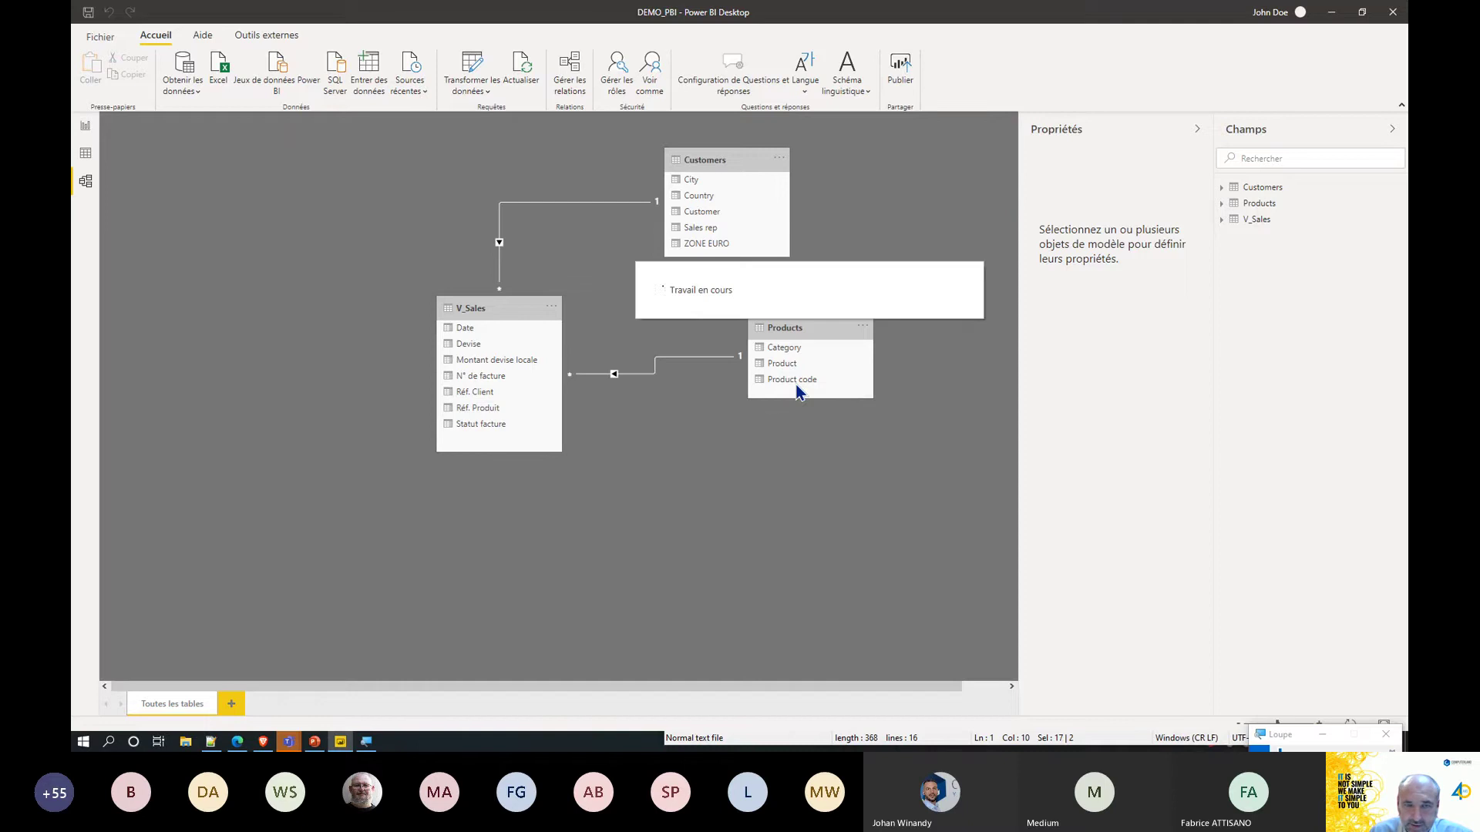
Rearrange the model diagram with V_Sales between and below the Customers and Products tables.
left_click_drag(503, 308, 594, 357)
left_click_drag(726, 162, 313, 199)
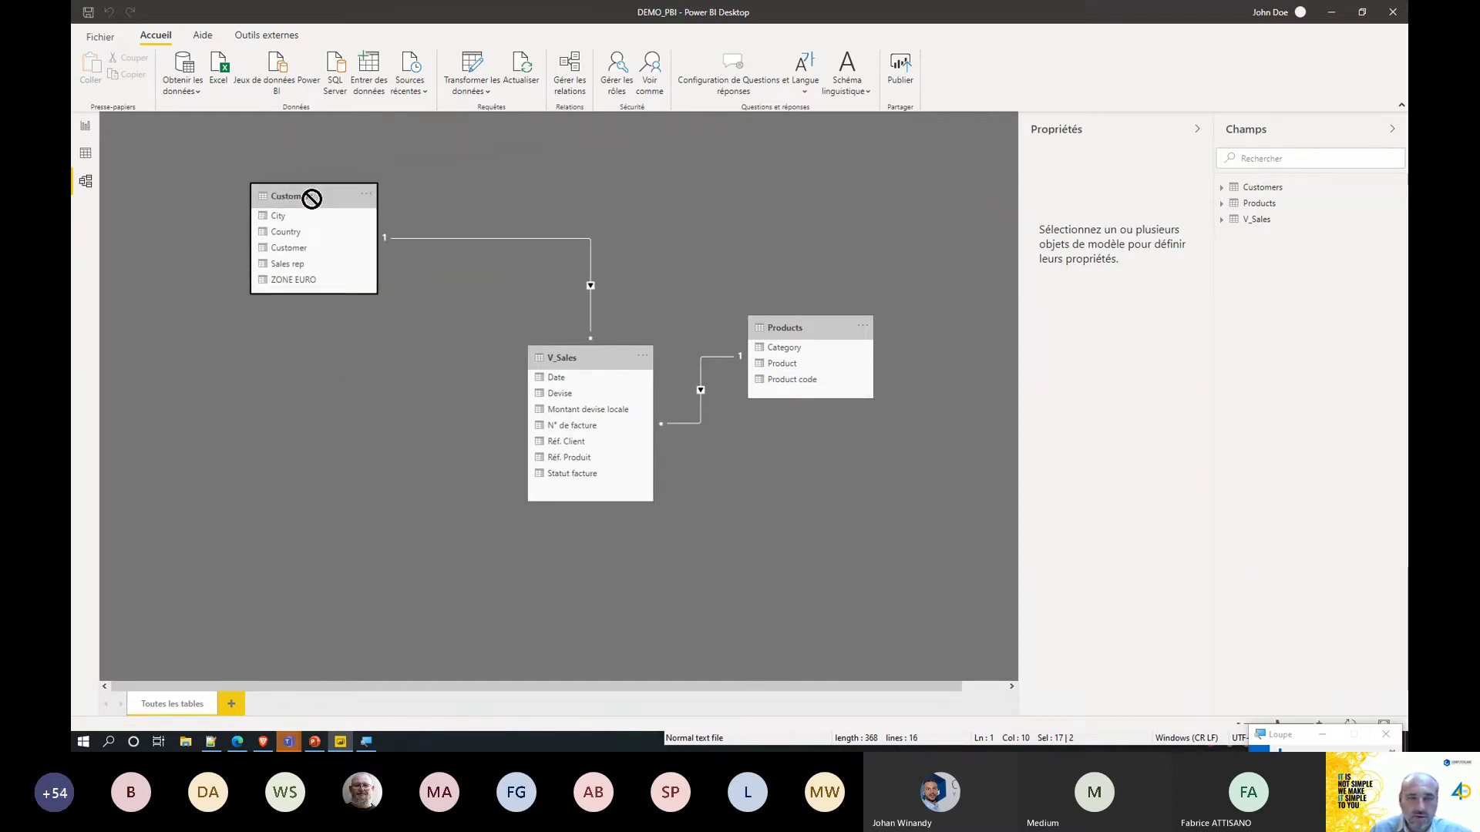
left_click_drag(796, 324, 812, 306)
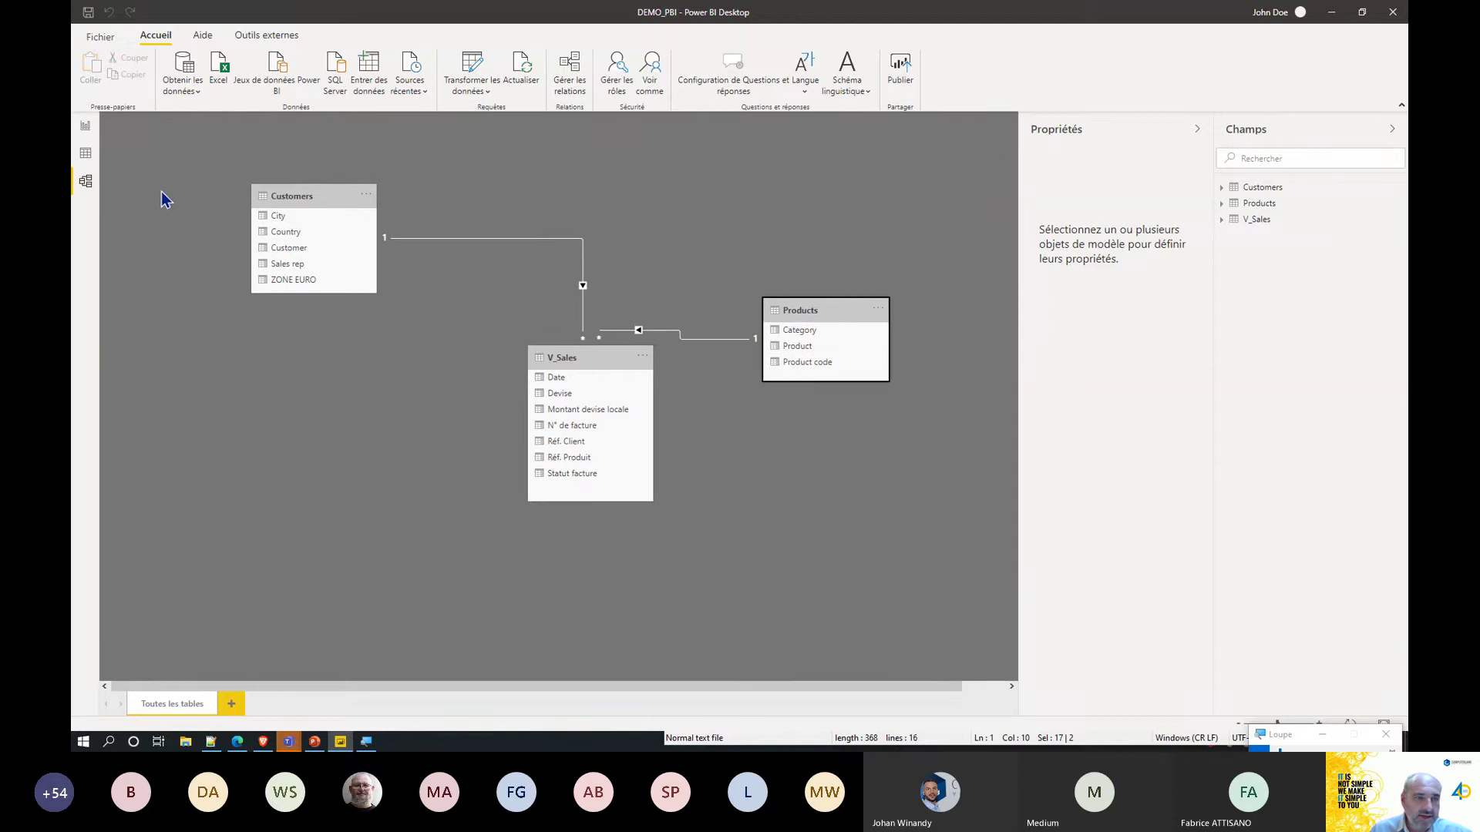
Review the yearly sales and product charts in the report, and examine the codes, names and categories in the Products table.
left_click(85, 126)
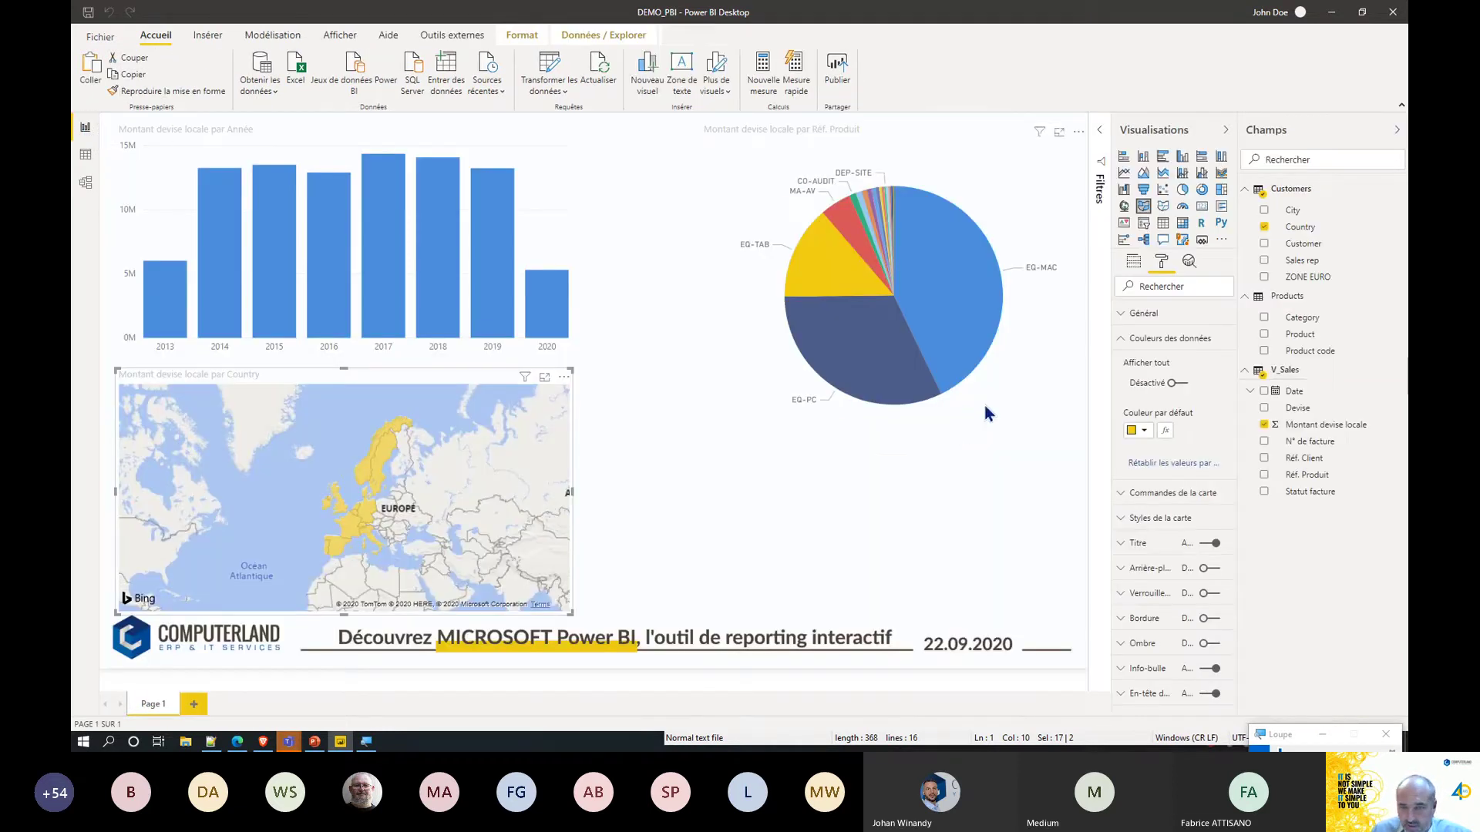
left_click(886, 451)
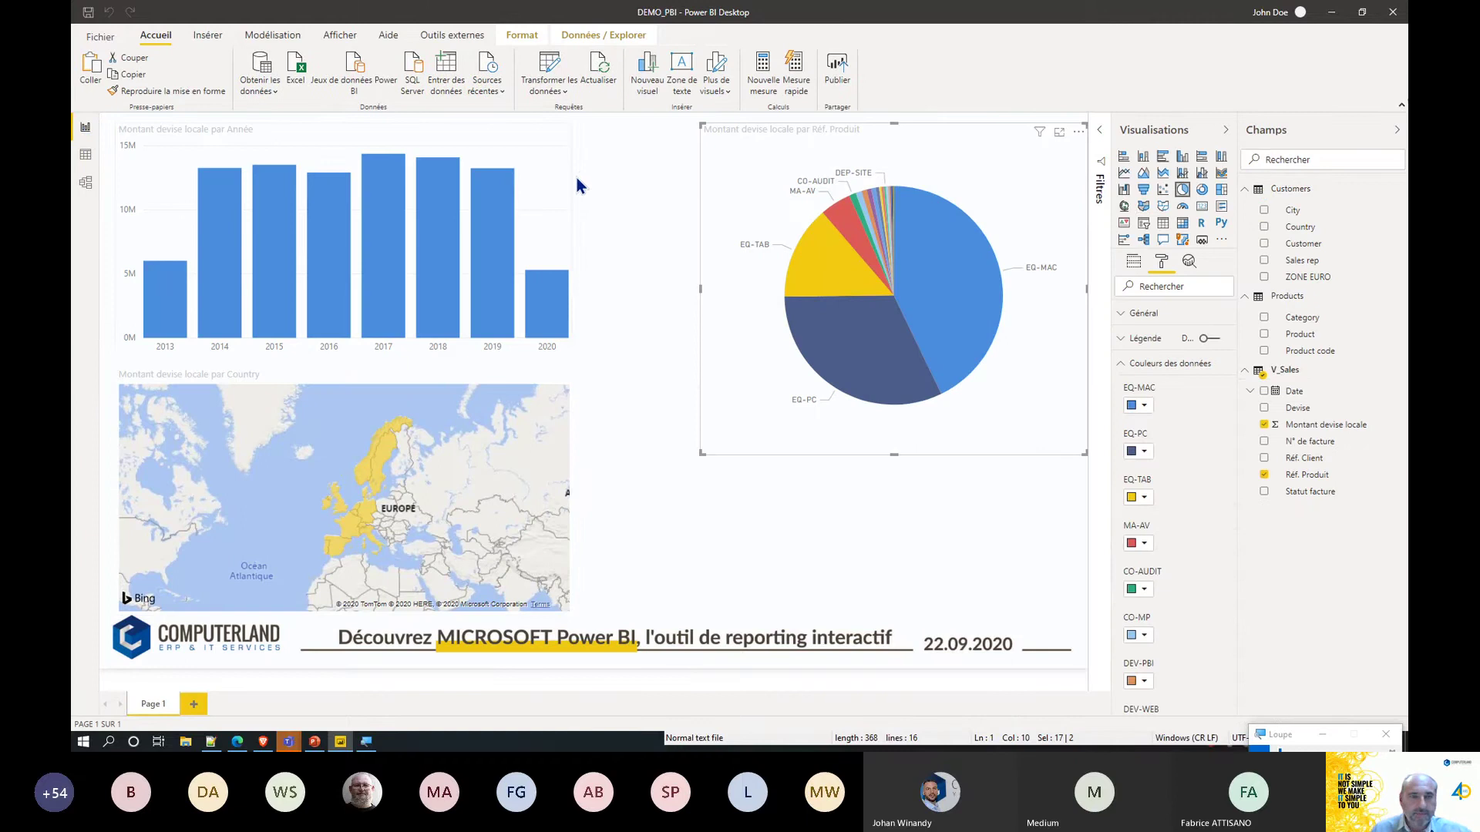
left_click(413, 141)
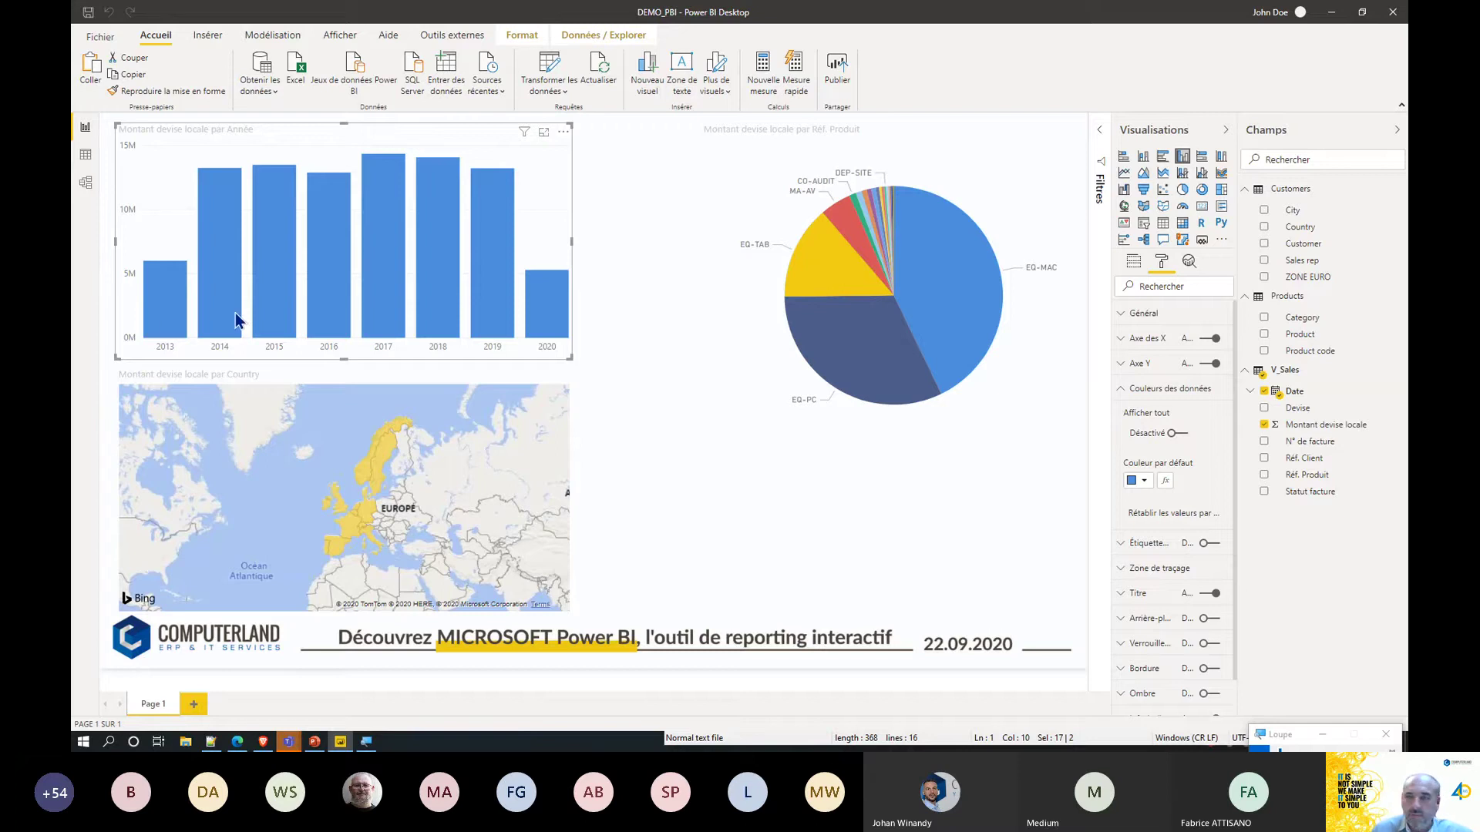
mouse_move(235, 319)
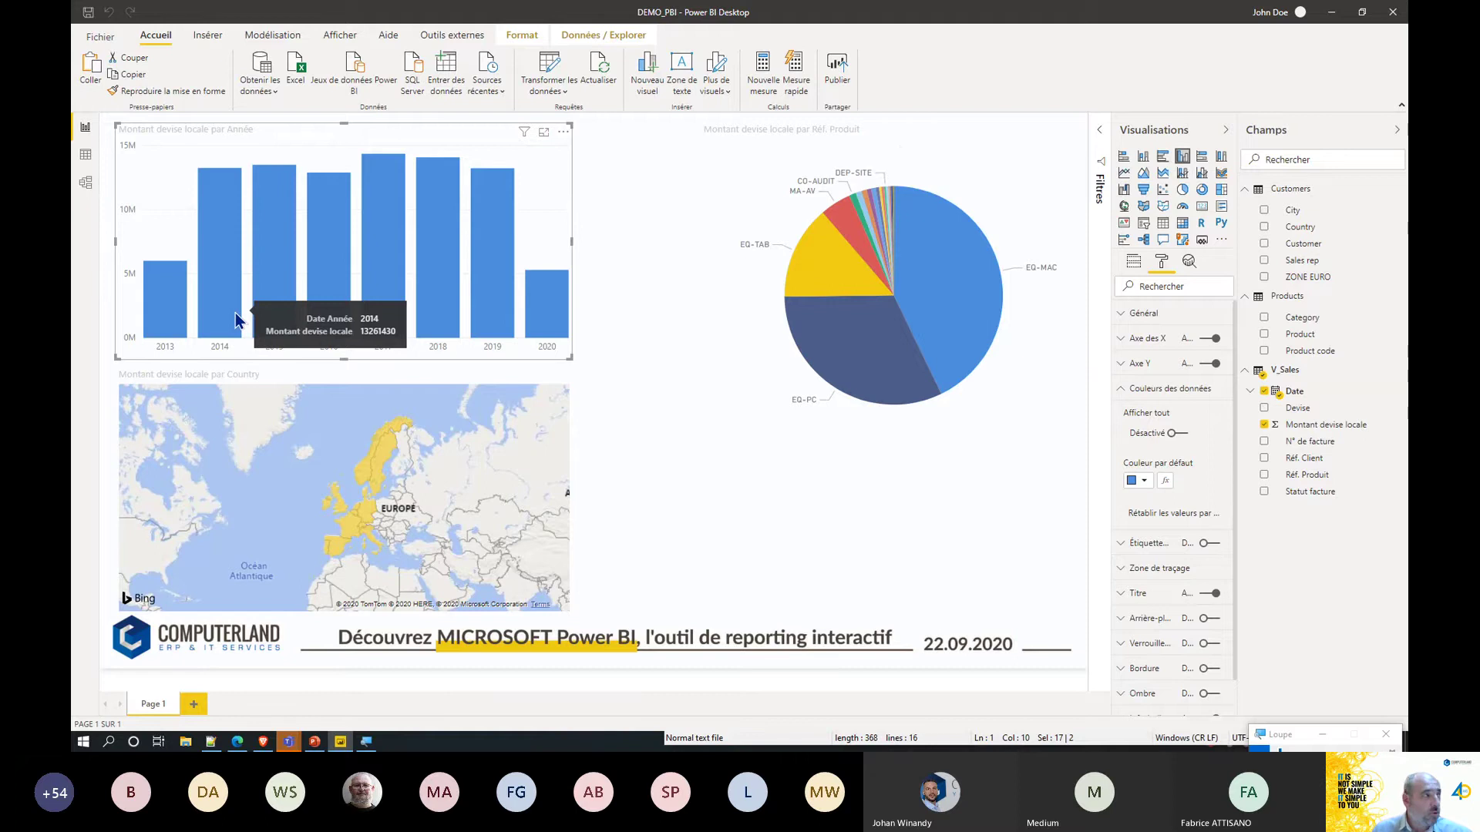
left_click(85, 158)
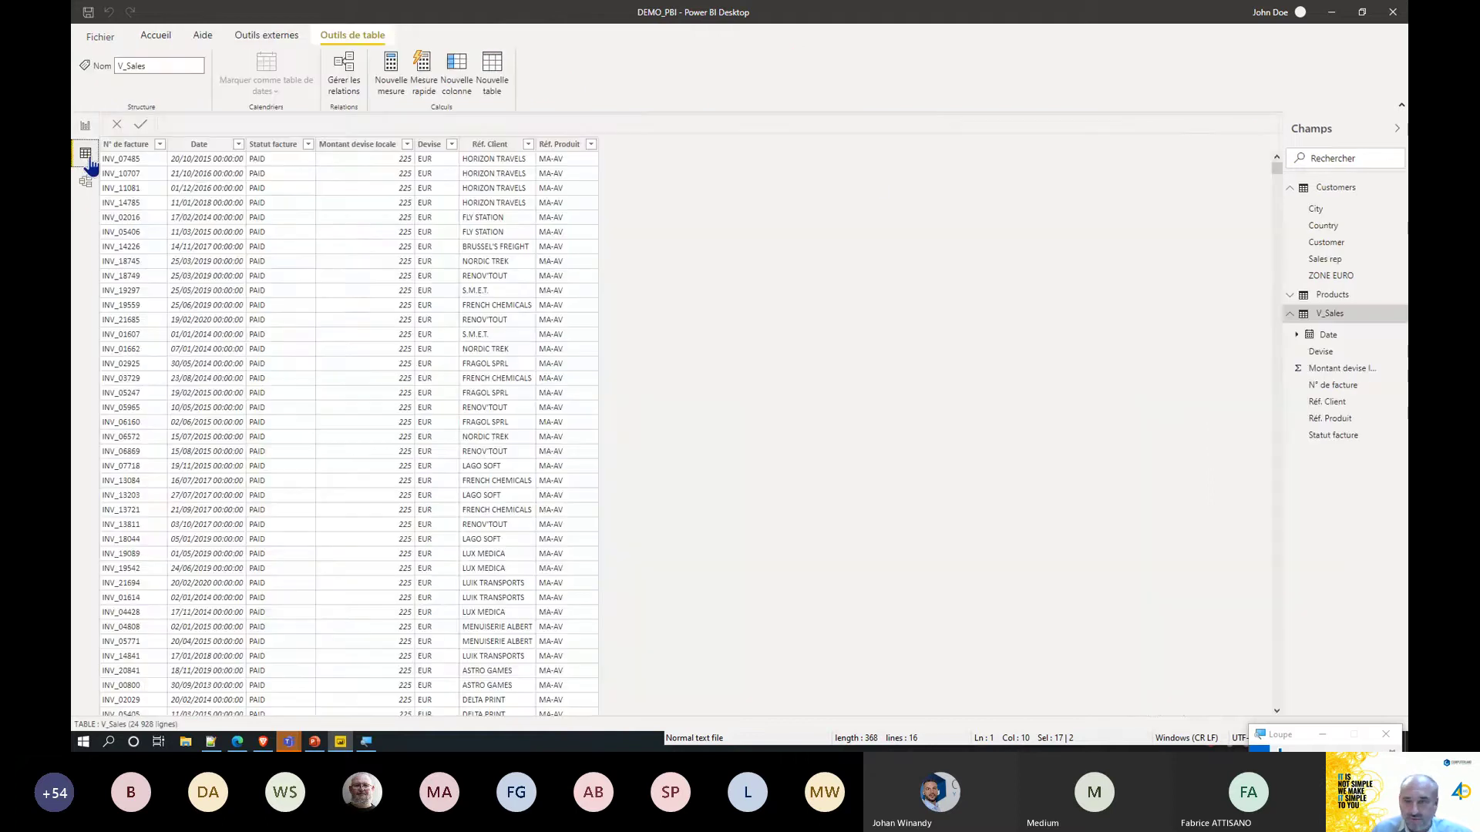
left_click(1336, 298)
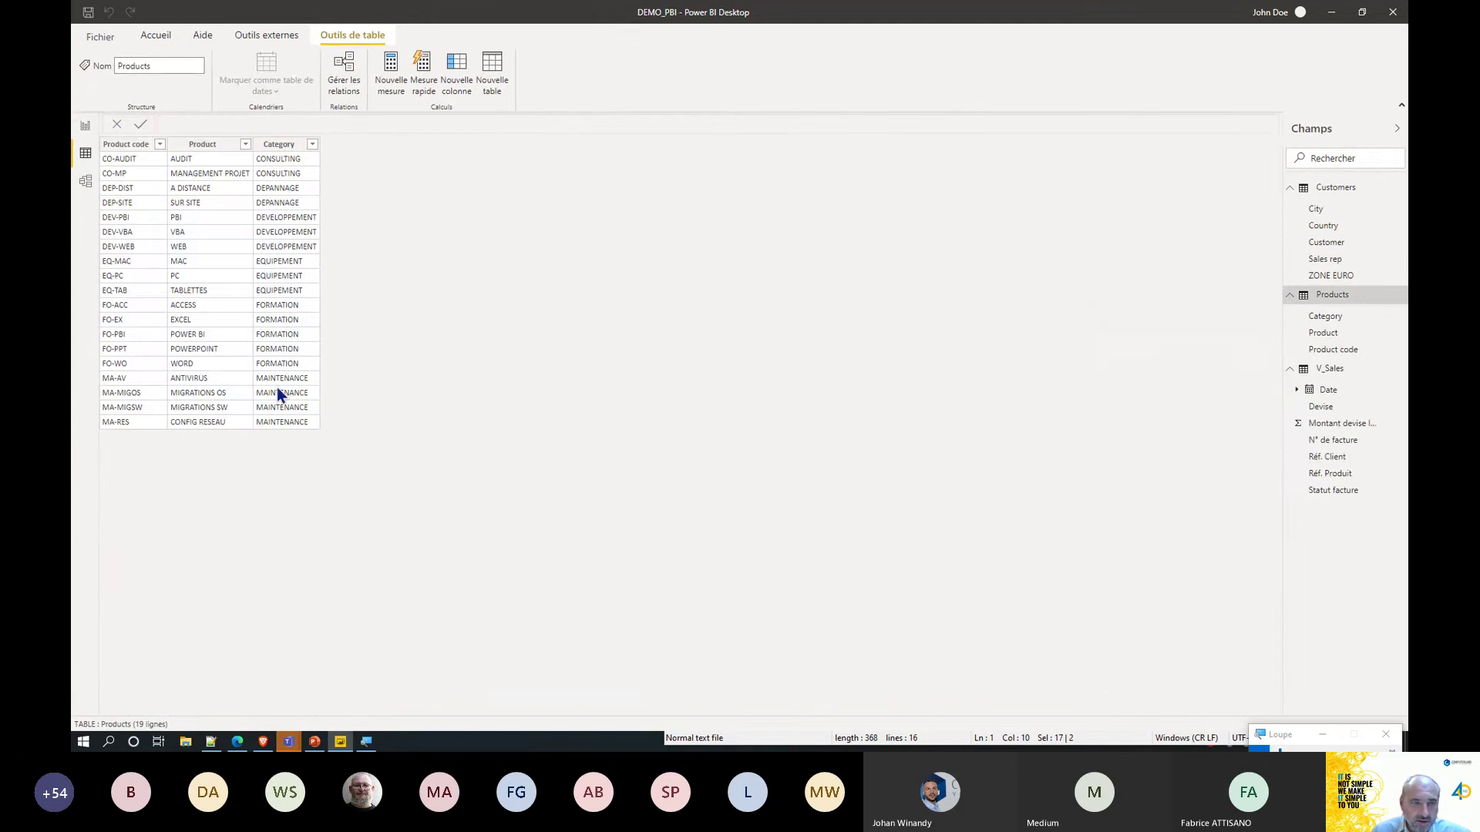
Split the yearly sales chart by product Category as its legend and convert it to a stacked column chart.
left_click(85, 126)
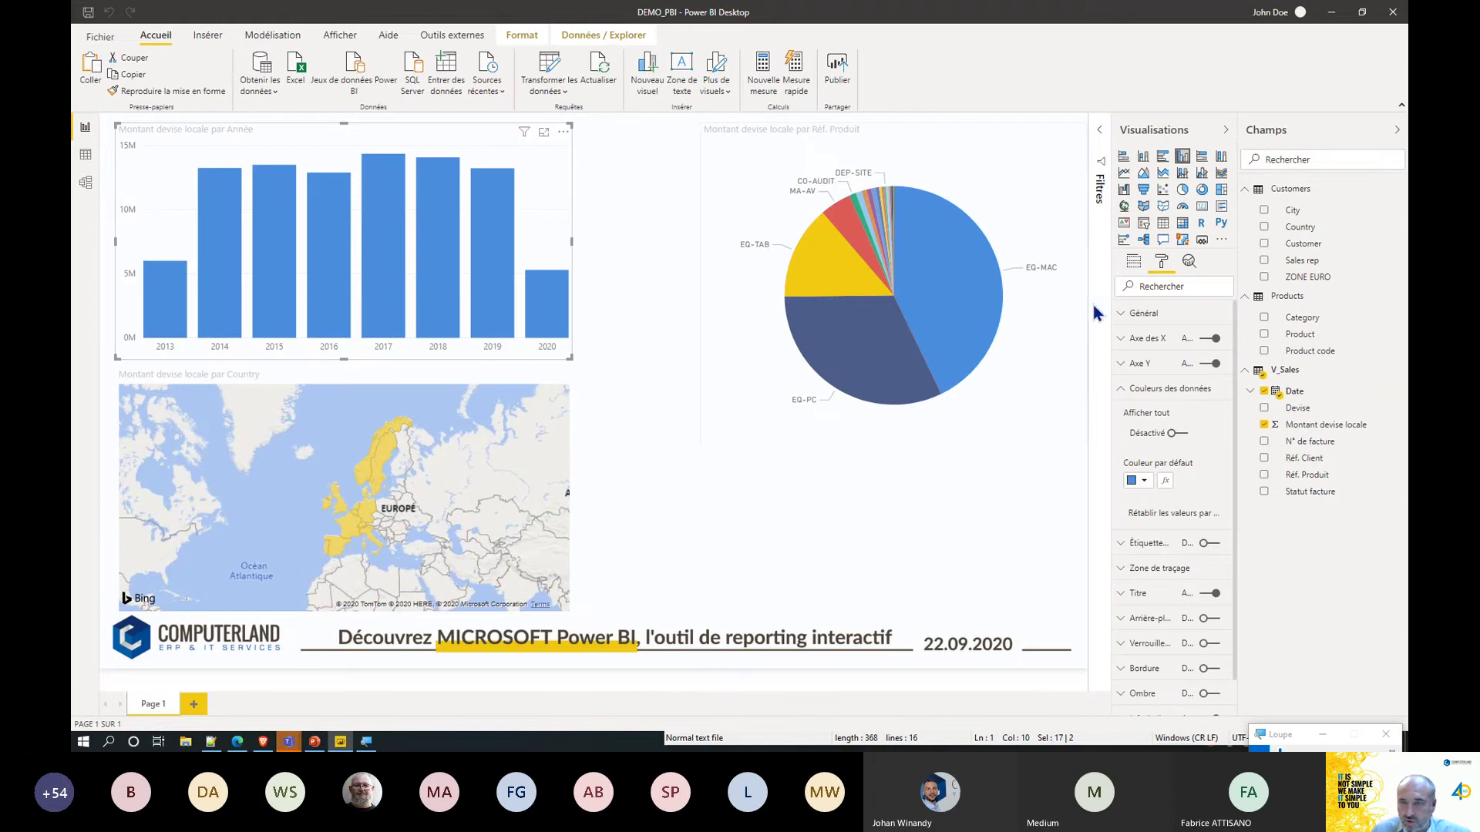
left_click(1131, 264)
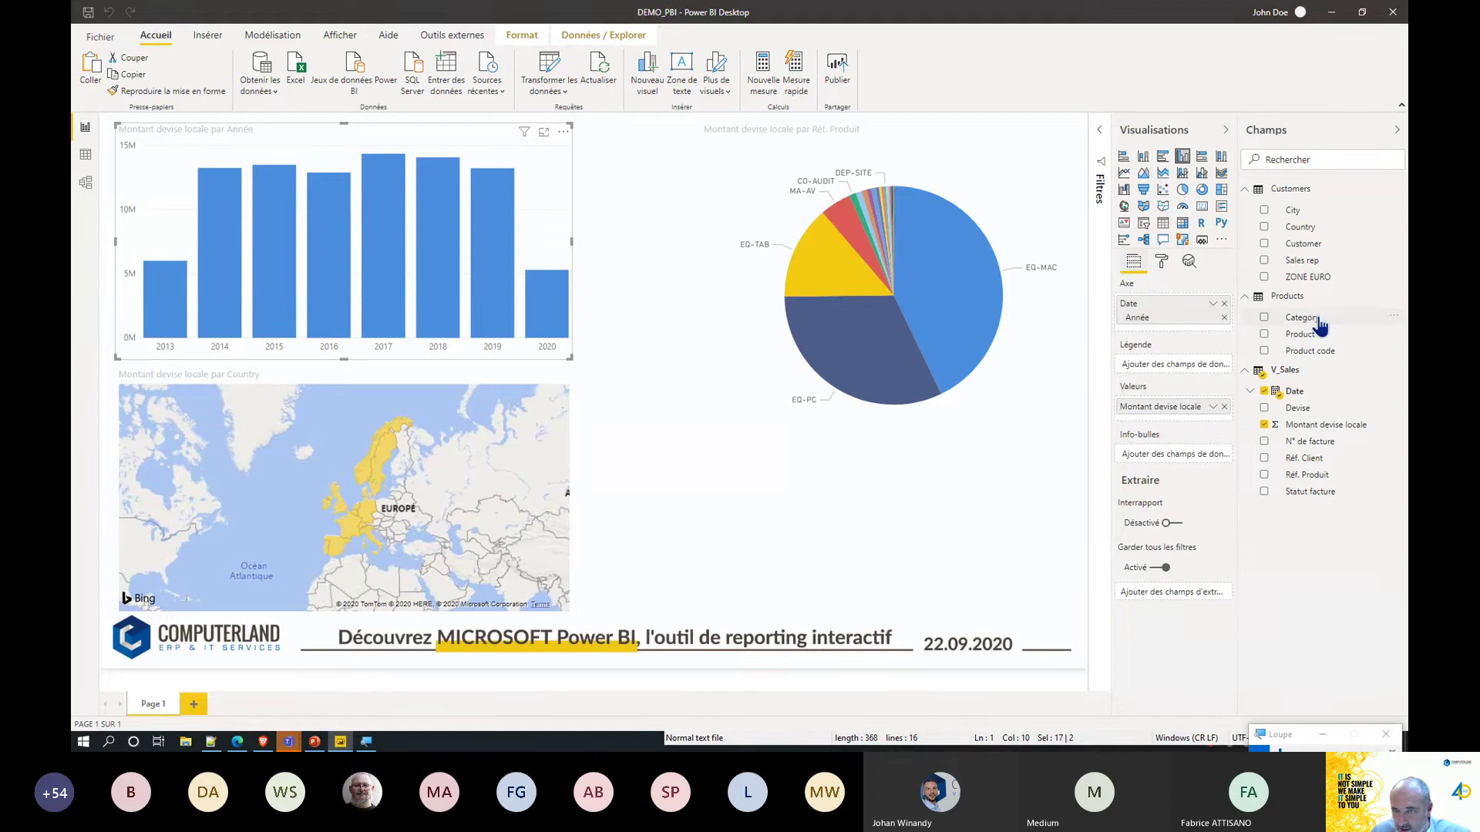
left_click_drag(1321, 328, 1185, 367)
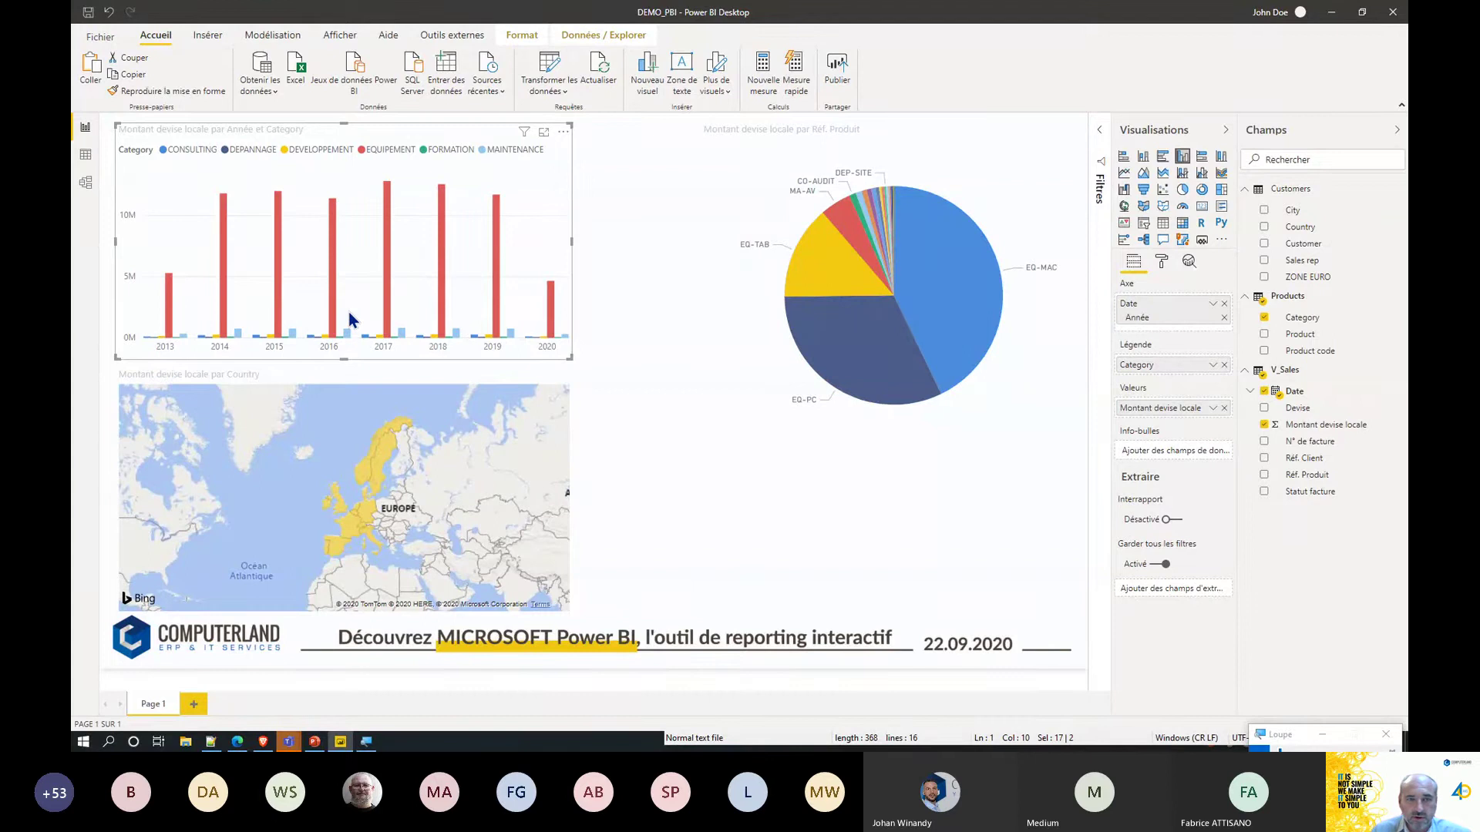
left_click(1145, 159)
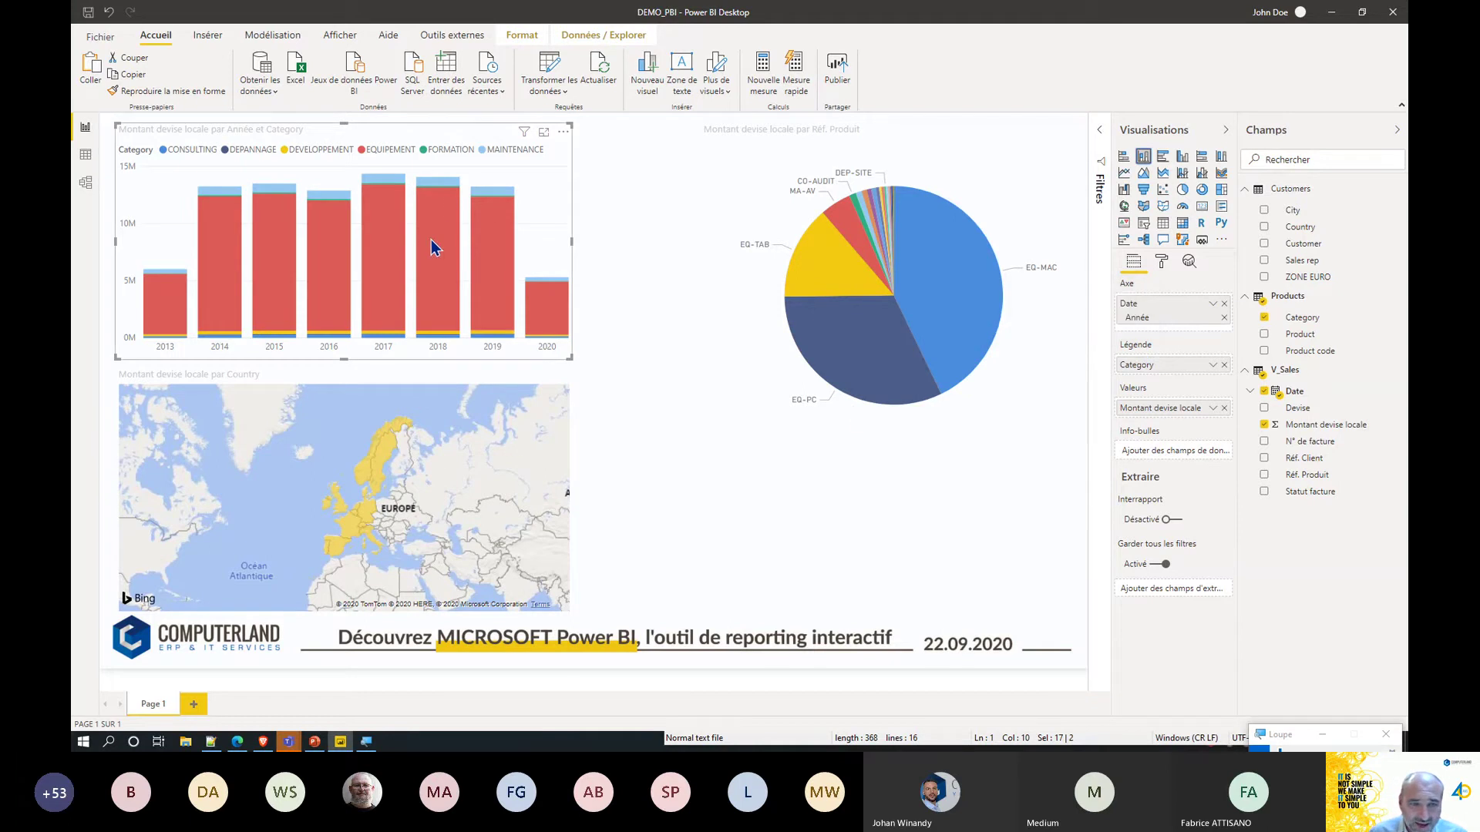
Highlight the EQUIPEMENT segment for 2017 across the report, clear the highlight, and inspect the 2020 EQUIPEMENT segment.
left_click(380, 259)
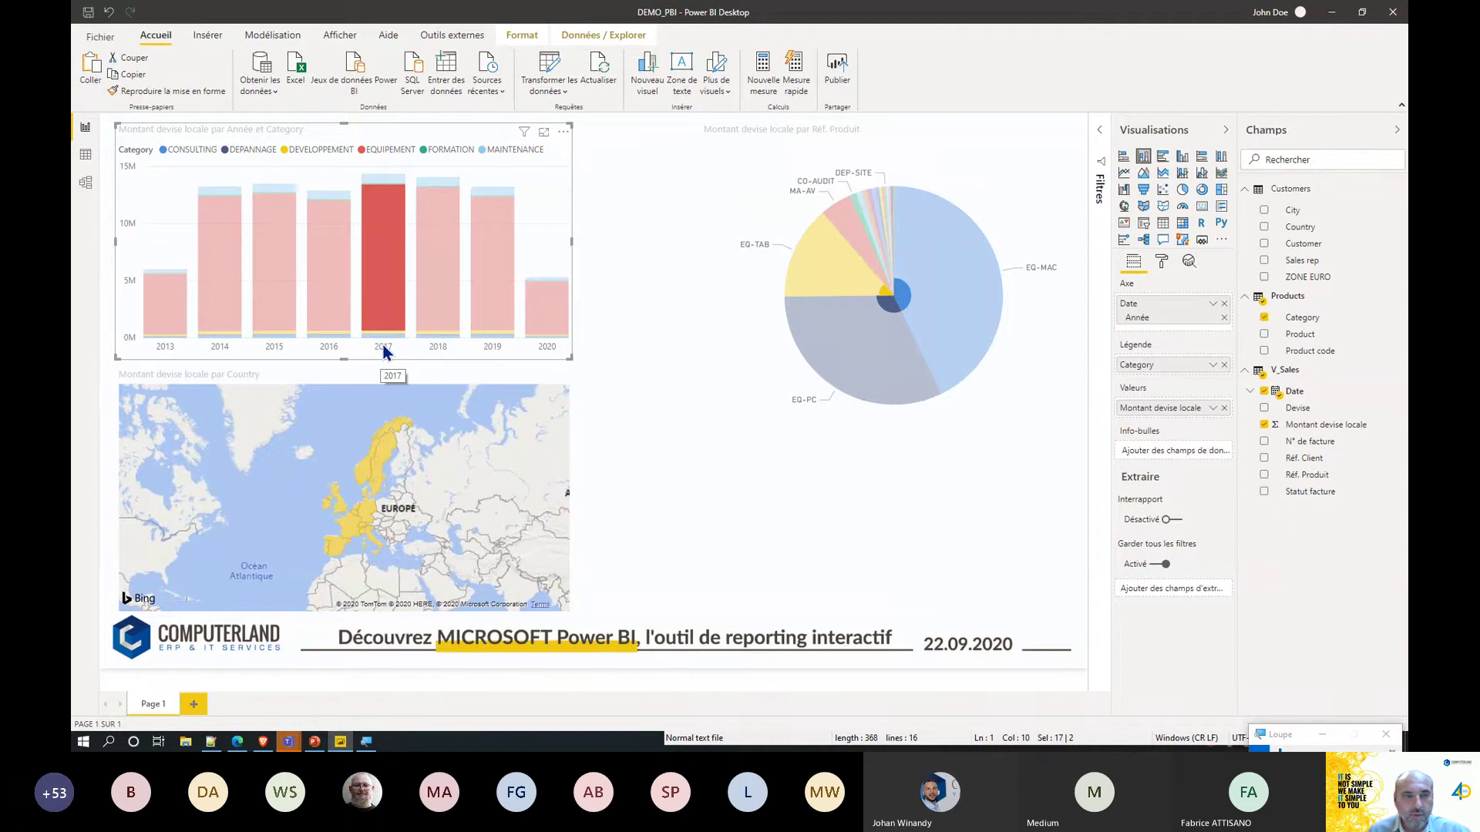
left_click(381, 275)
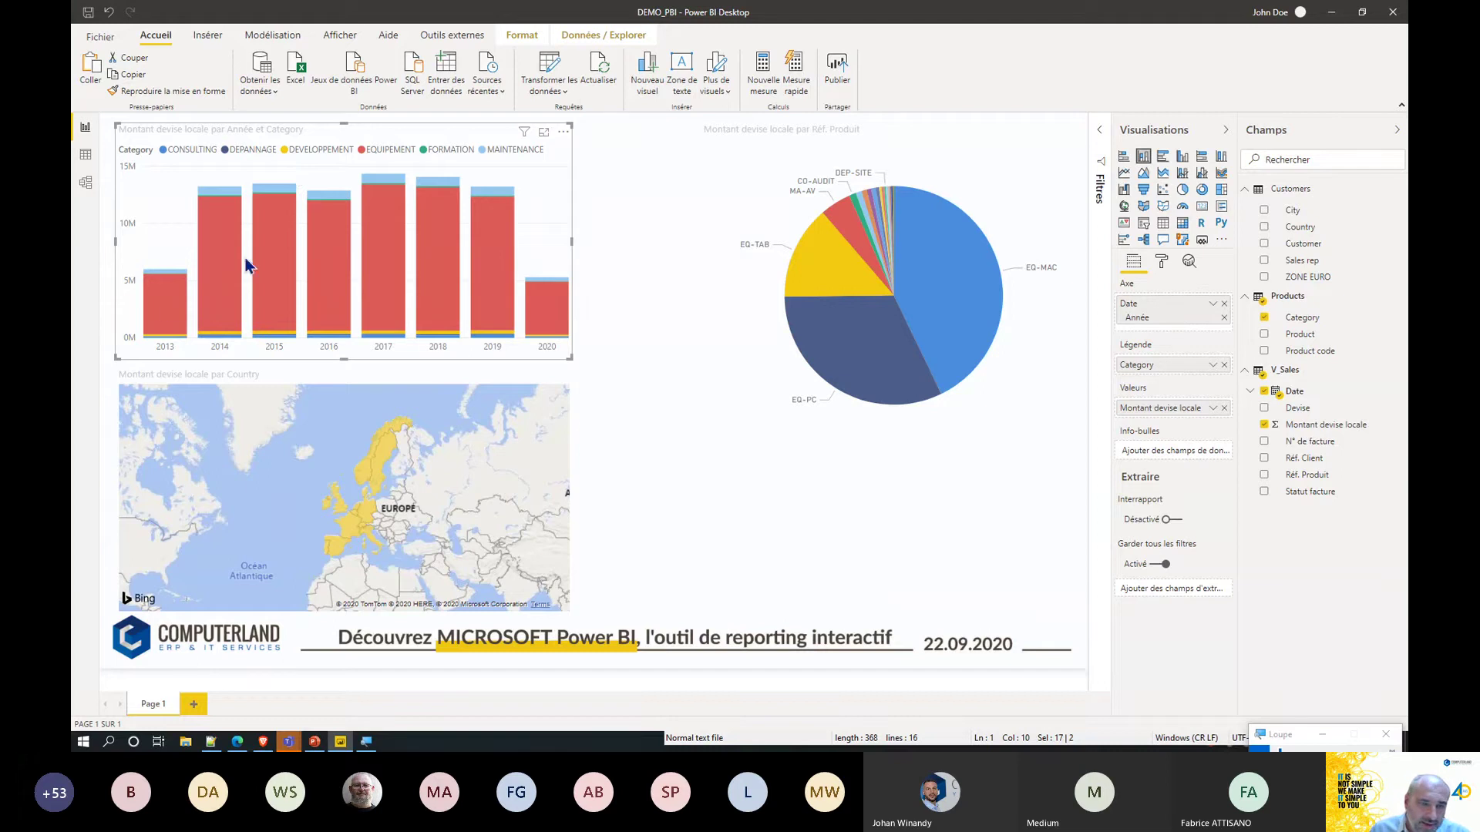
mouse_move(549, 309)
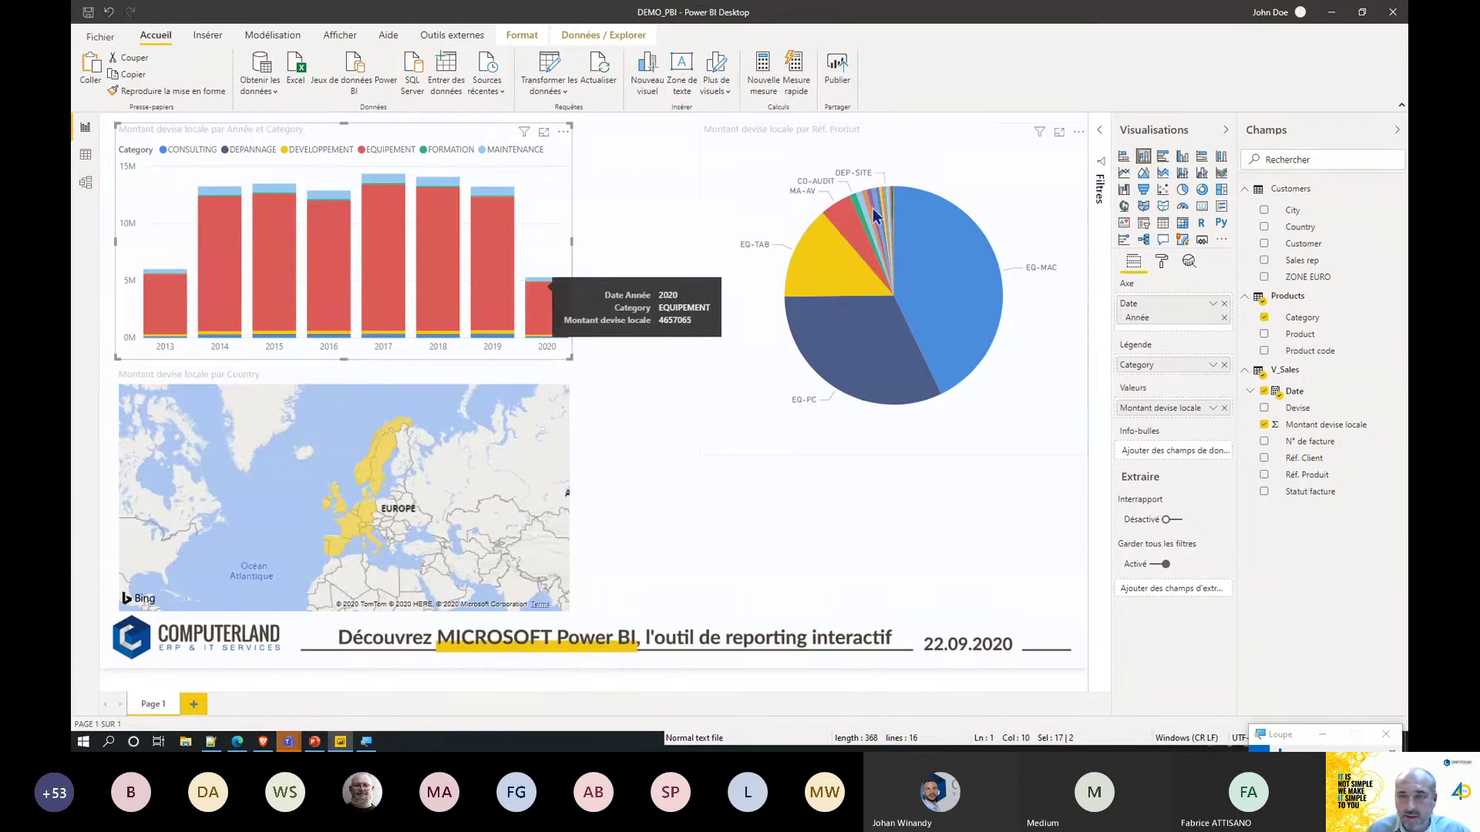
Add a page-level filter on Category that selects every category except EQUIPEMENT.
left_click(1100, 137)
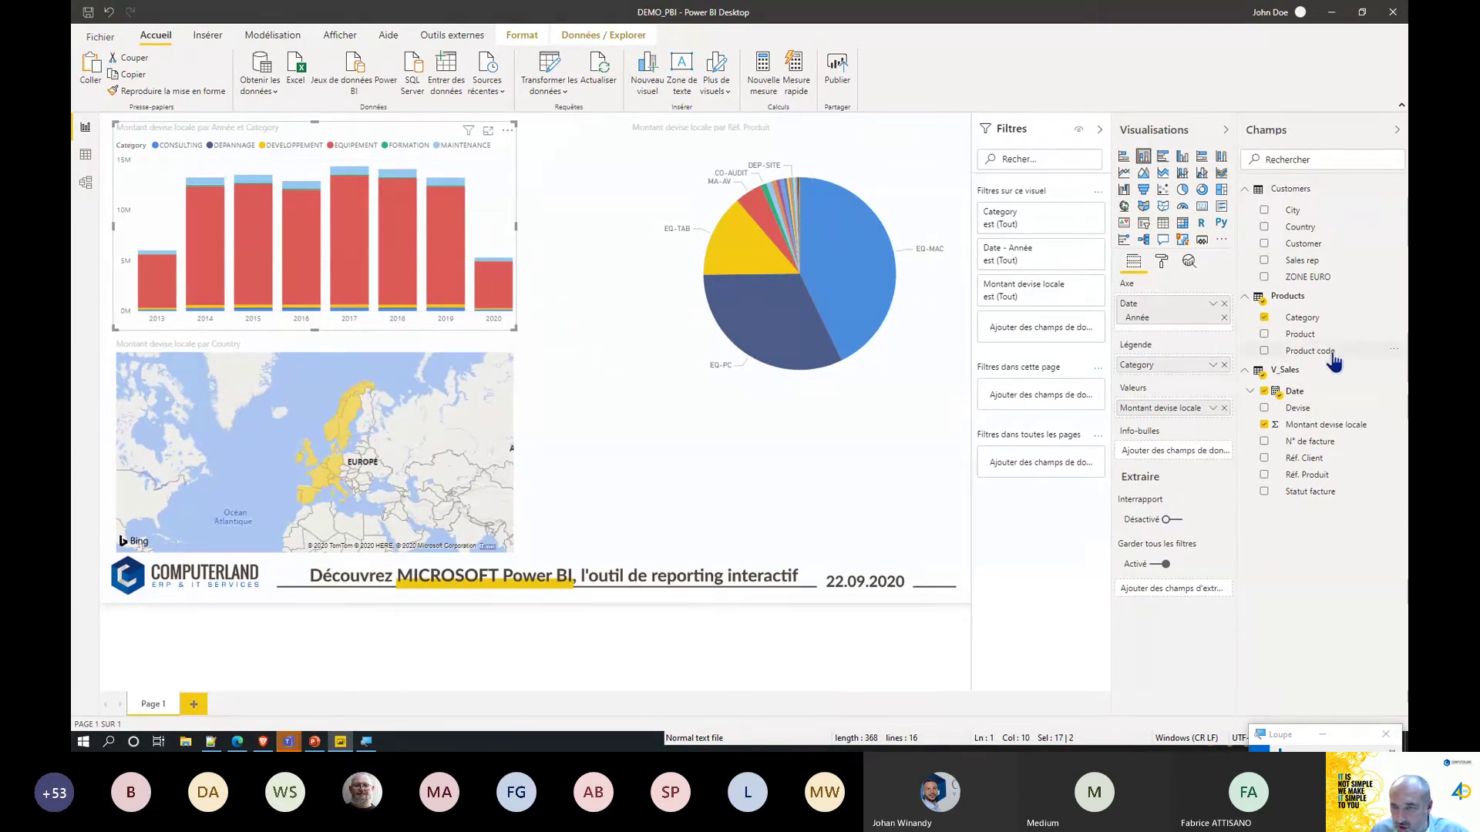
left_click_drag(1316, 318, 1052, 397)
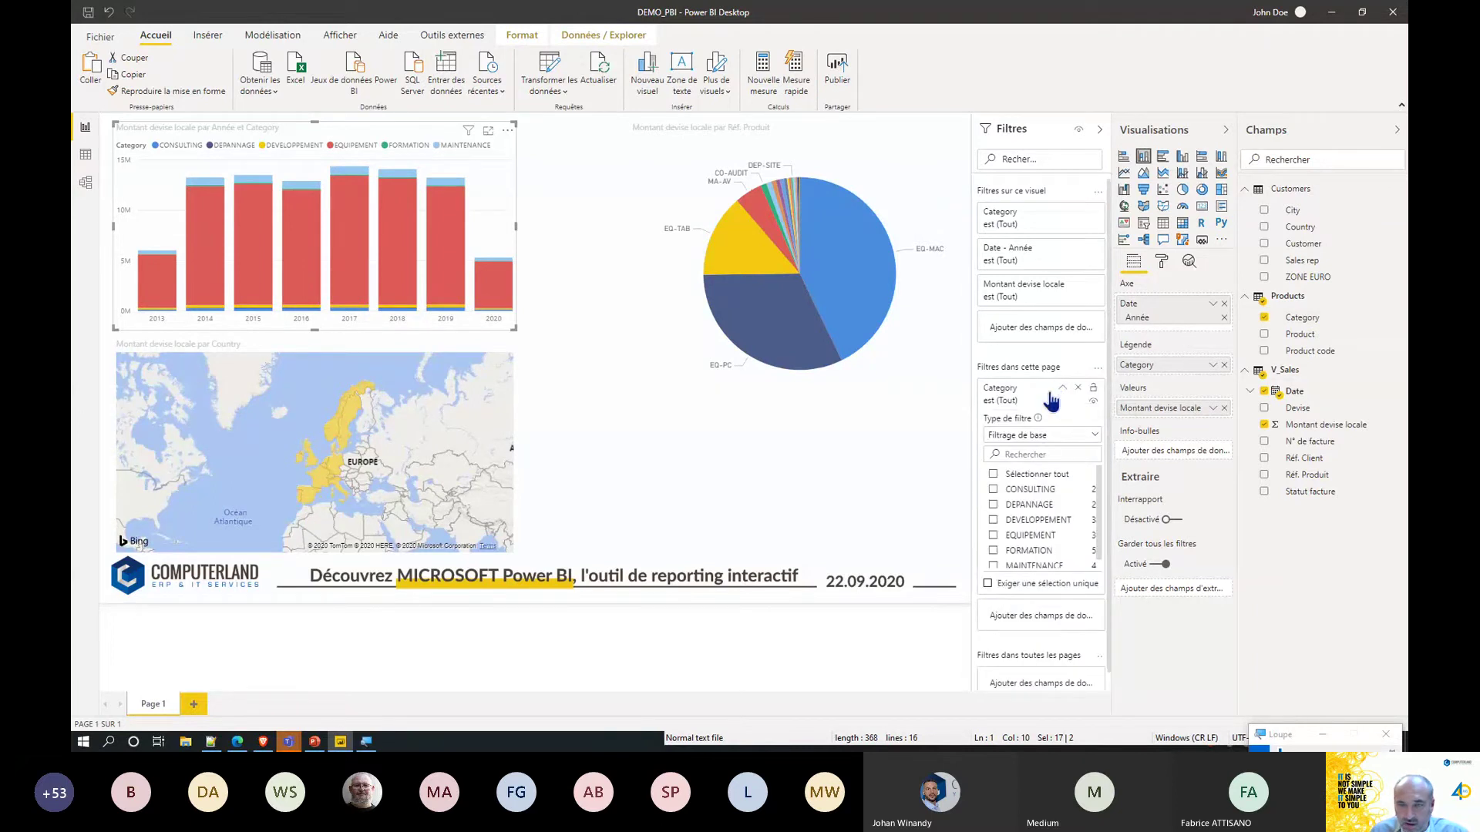
left_click(1032, 476)
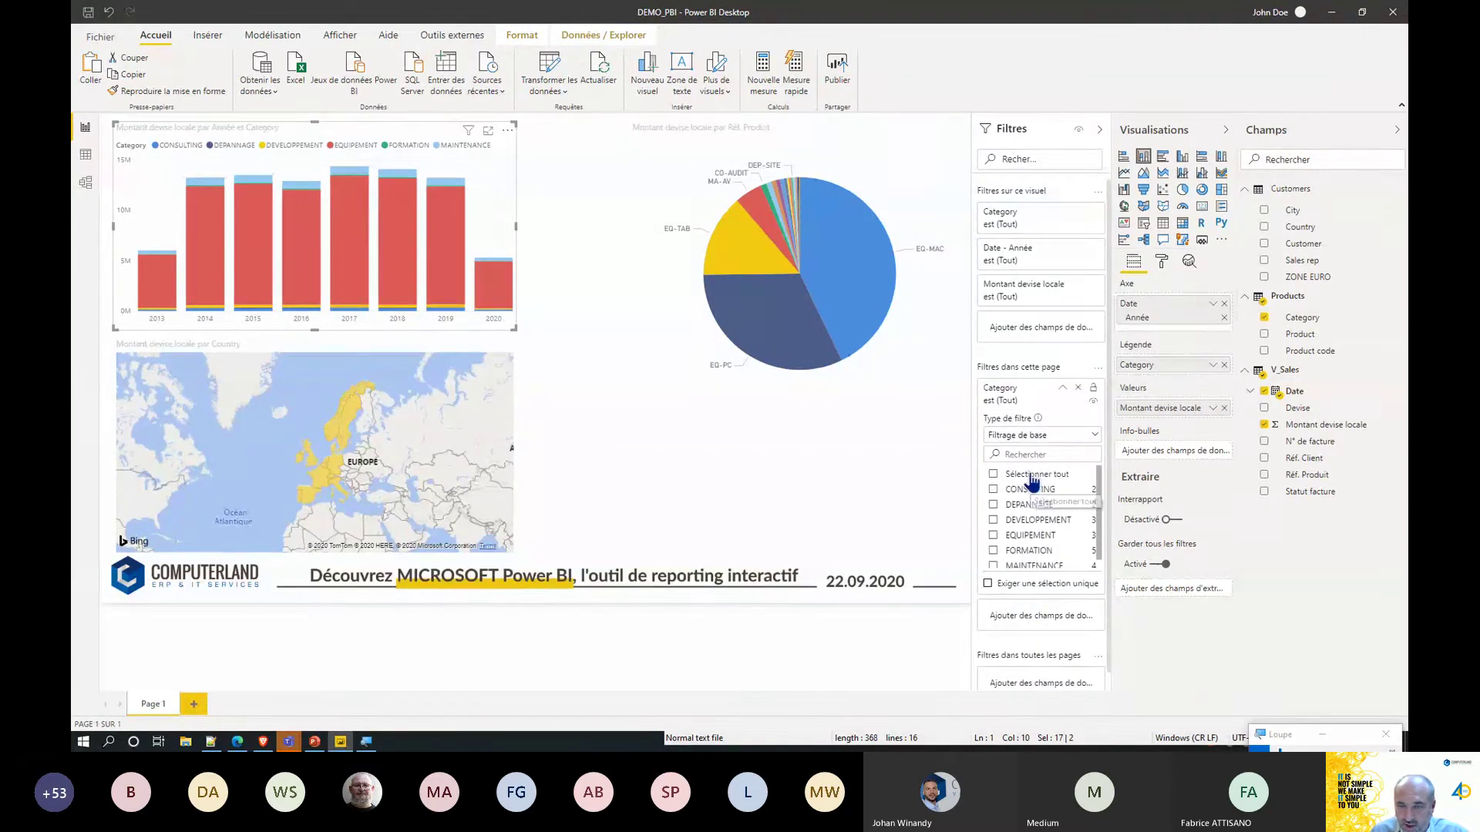
left_click(994, 536)
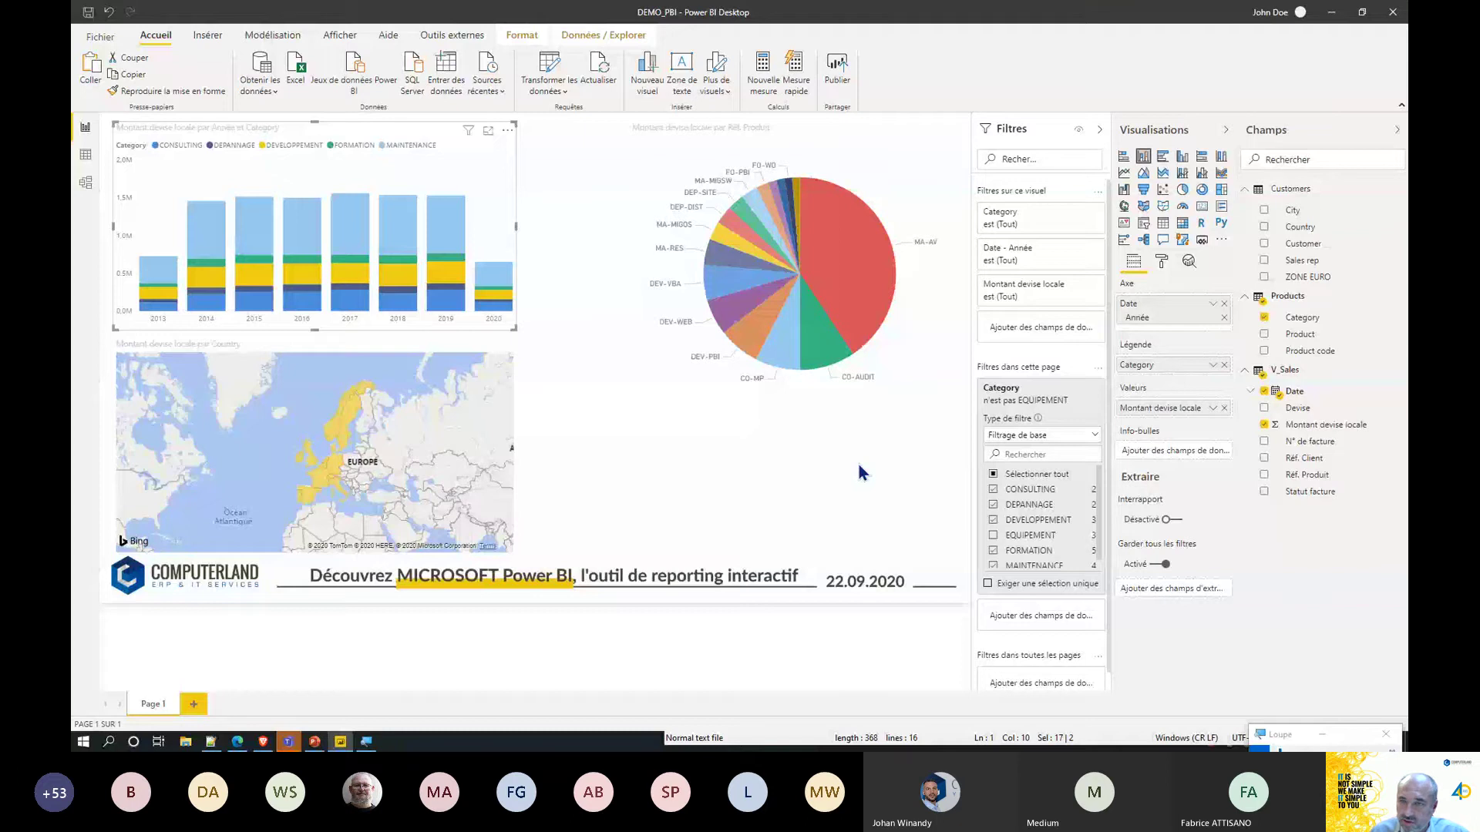
left_click(1099, 129)
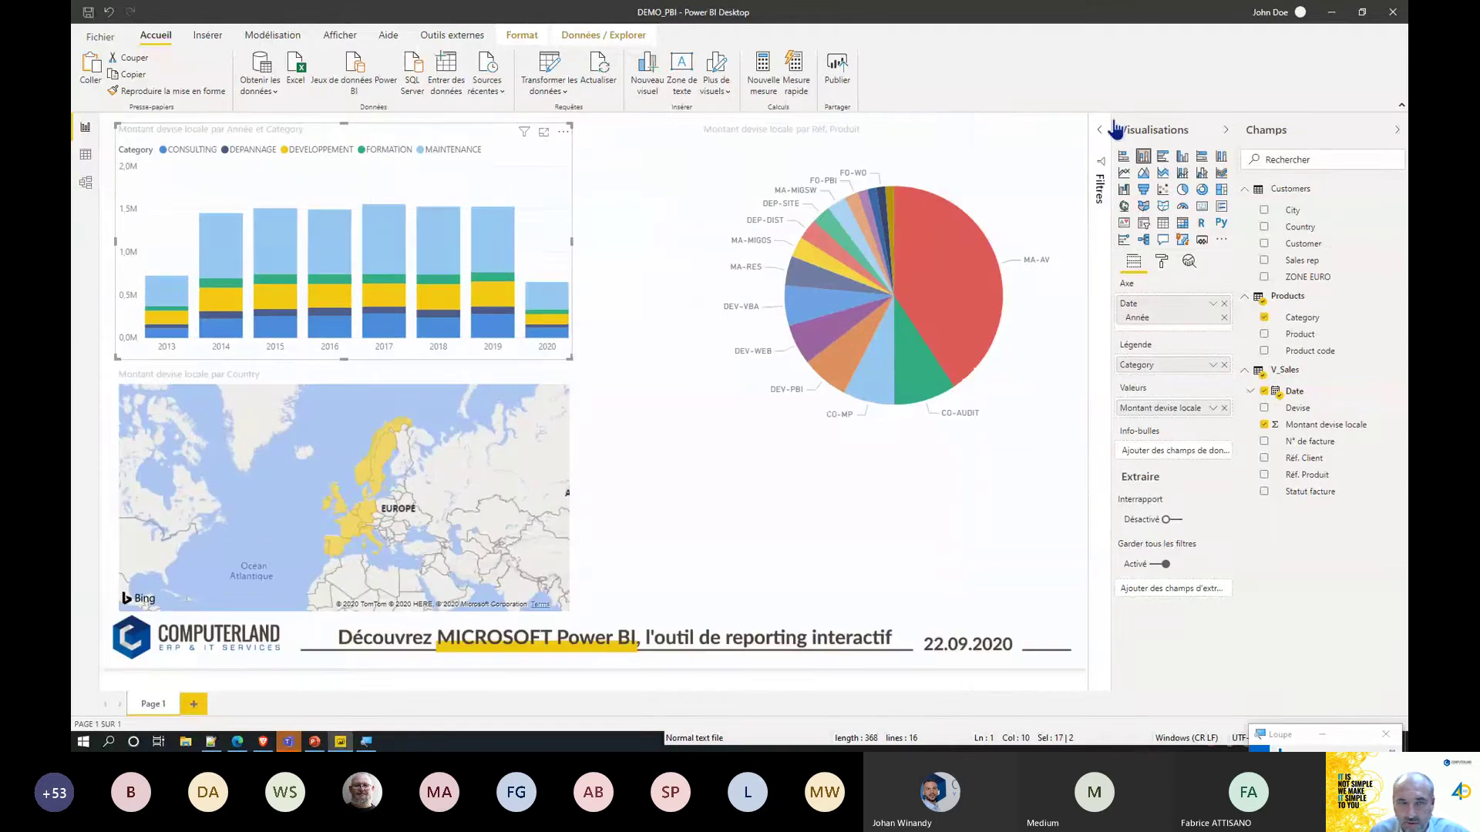
Test cross-highlighting with the 2016 DEVELOPPEMENT, 2016 MAINTENANCE and 2019 MAINTENANCE segments and the MA-AV slice, and clear the selection.
mouse_move(478, 339)
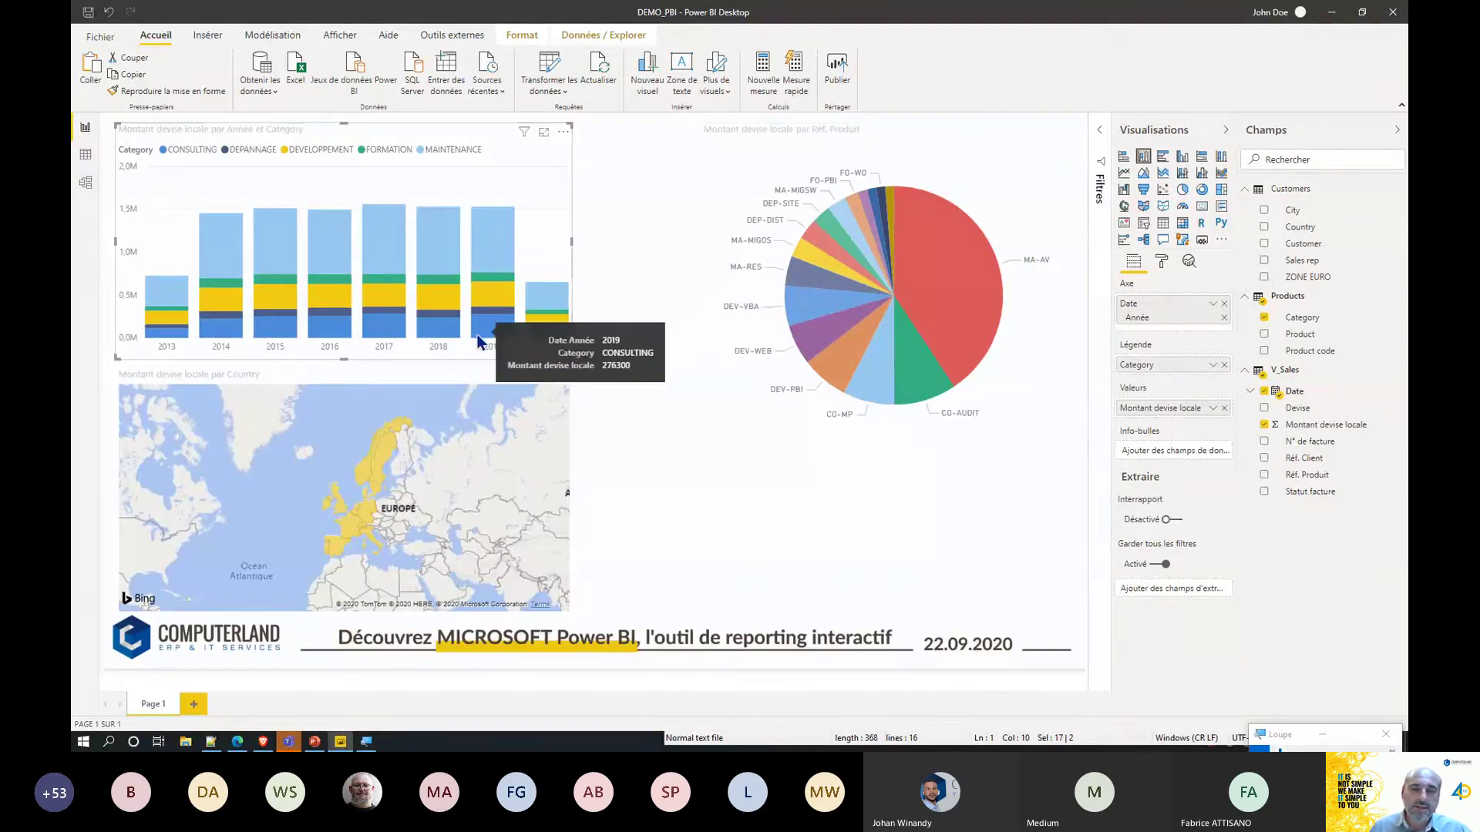
left_click(337, 296)
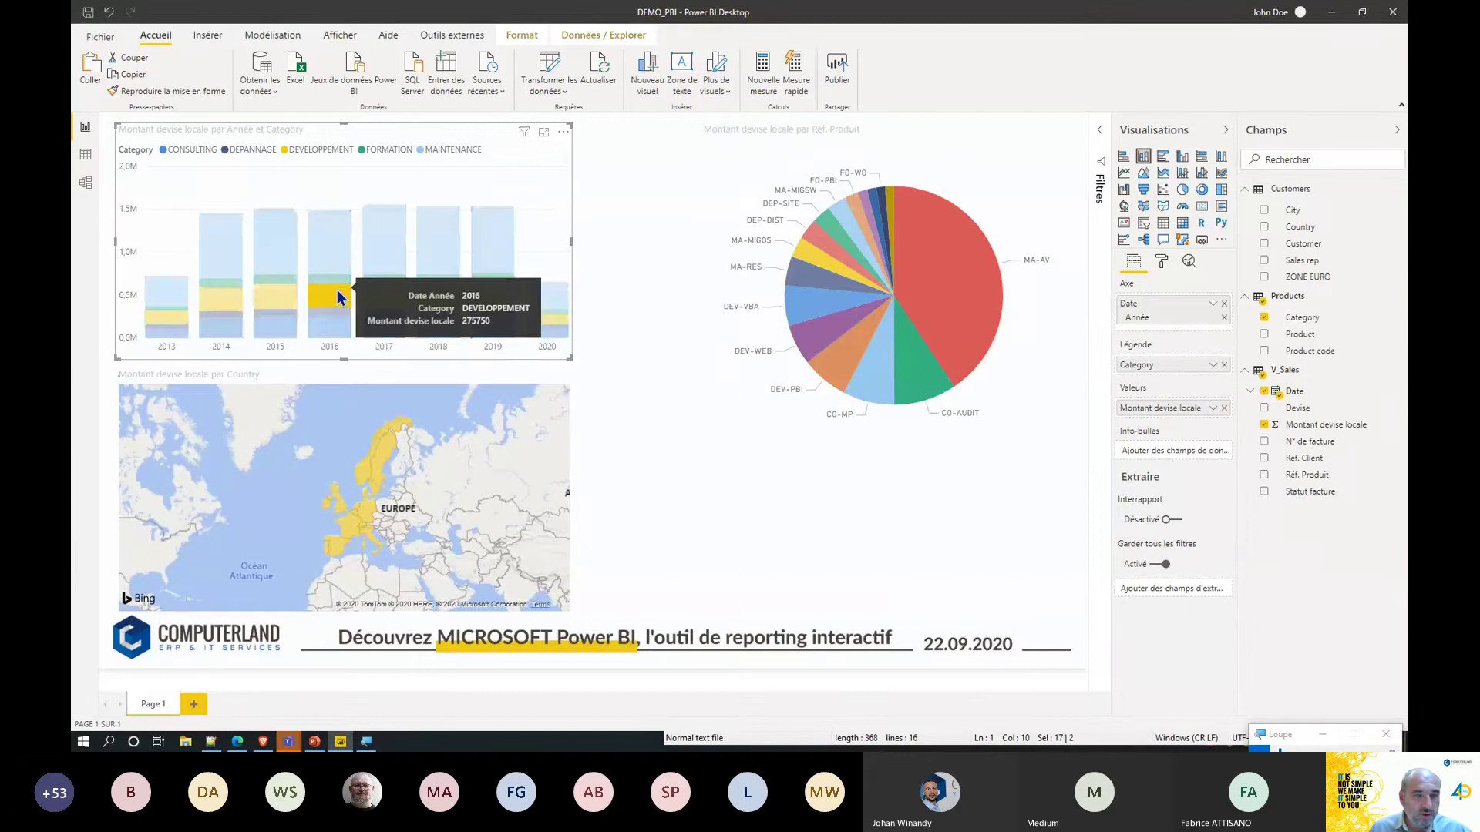
left_click(333, 241)
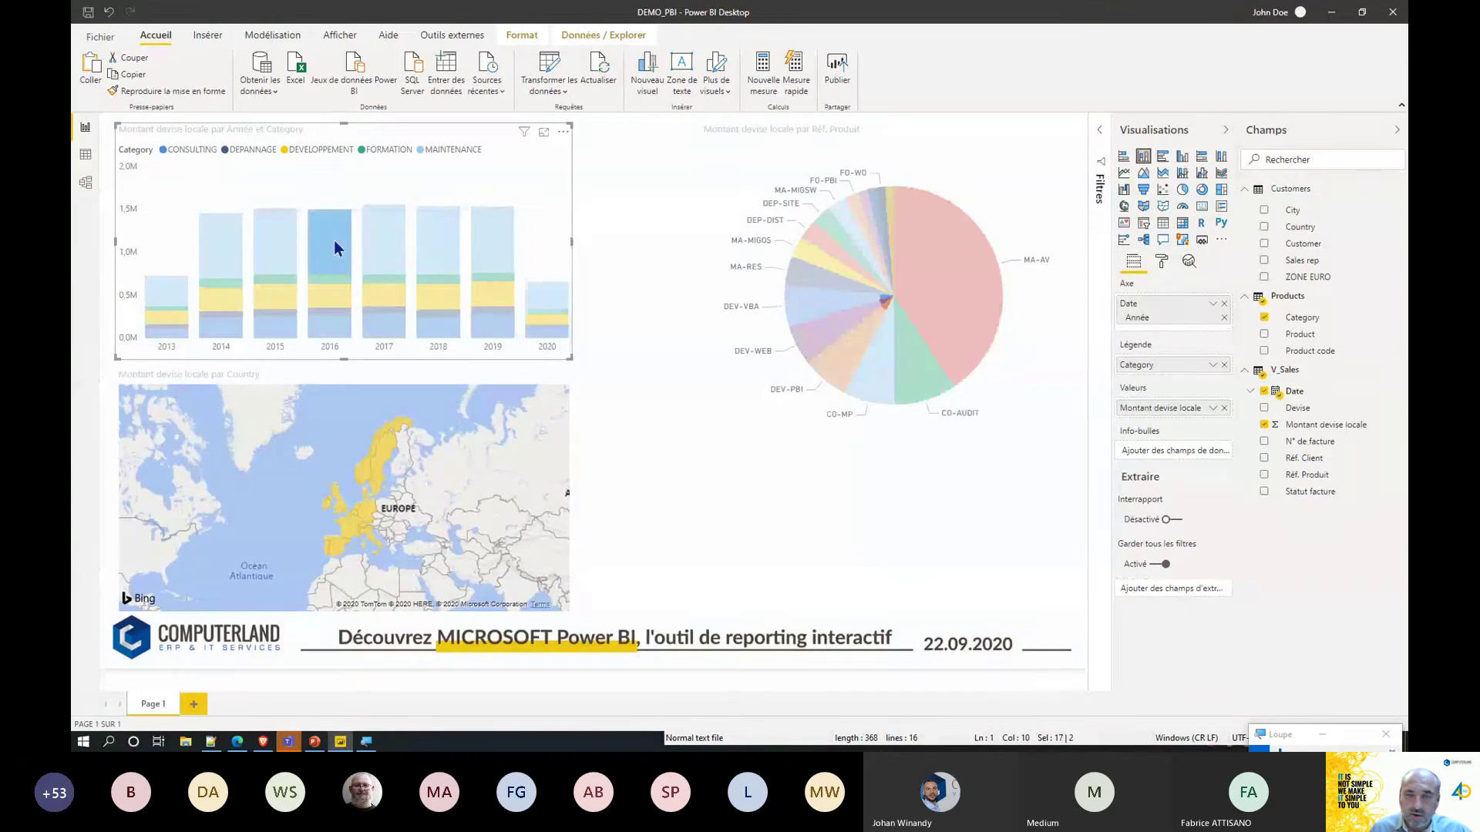
left_click(492, 236)
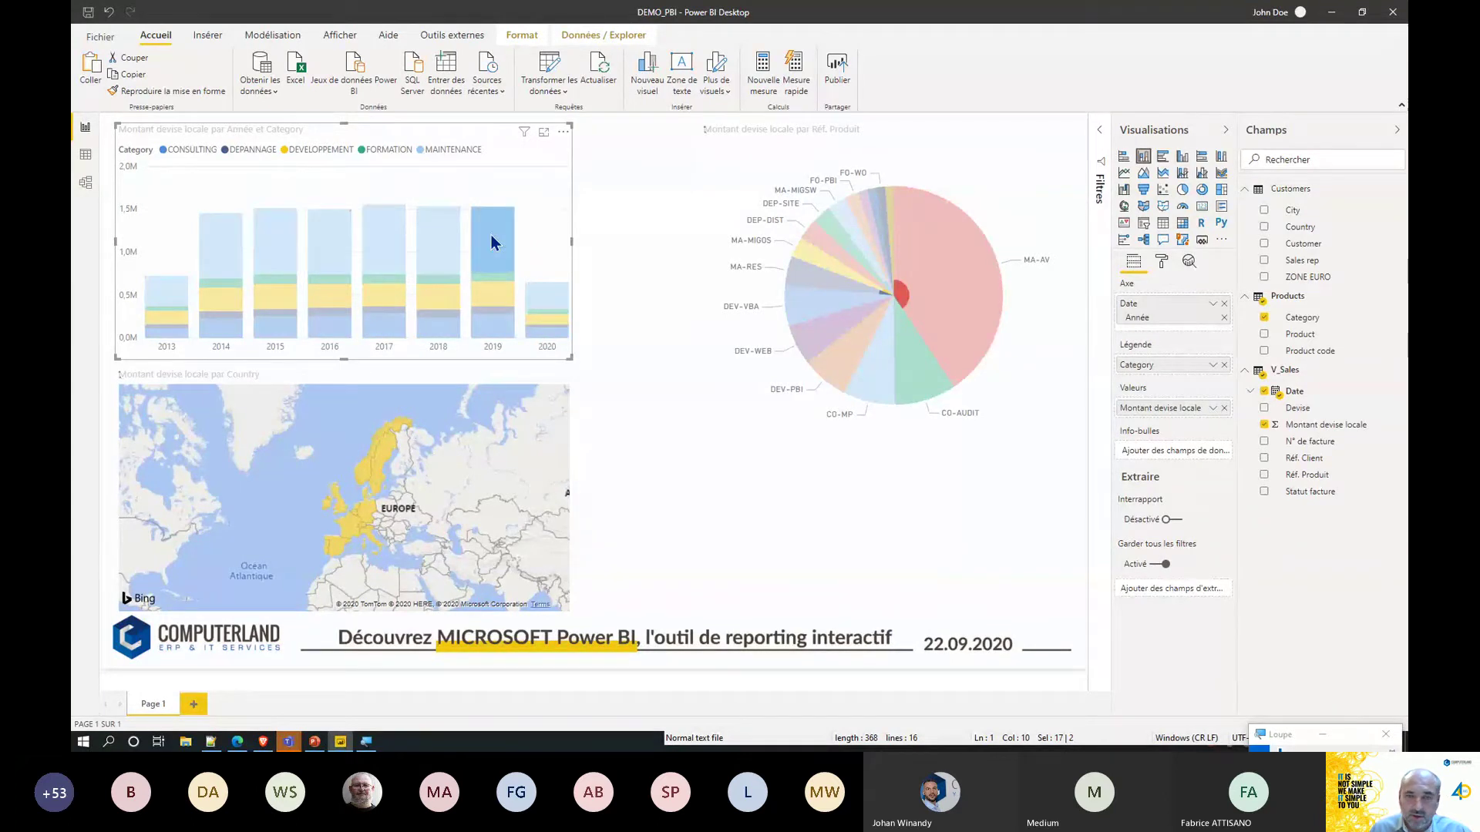
left_click(492, 235)
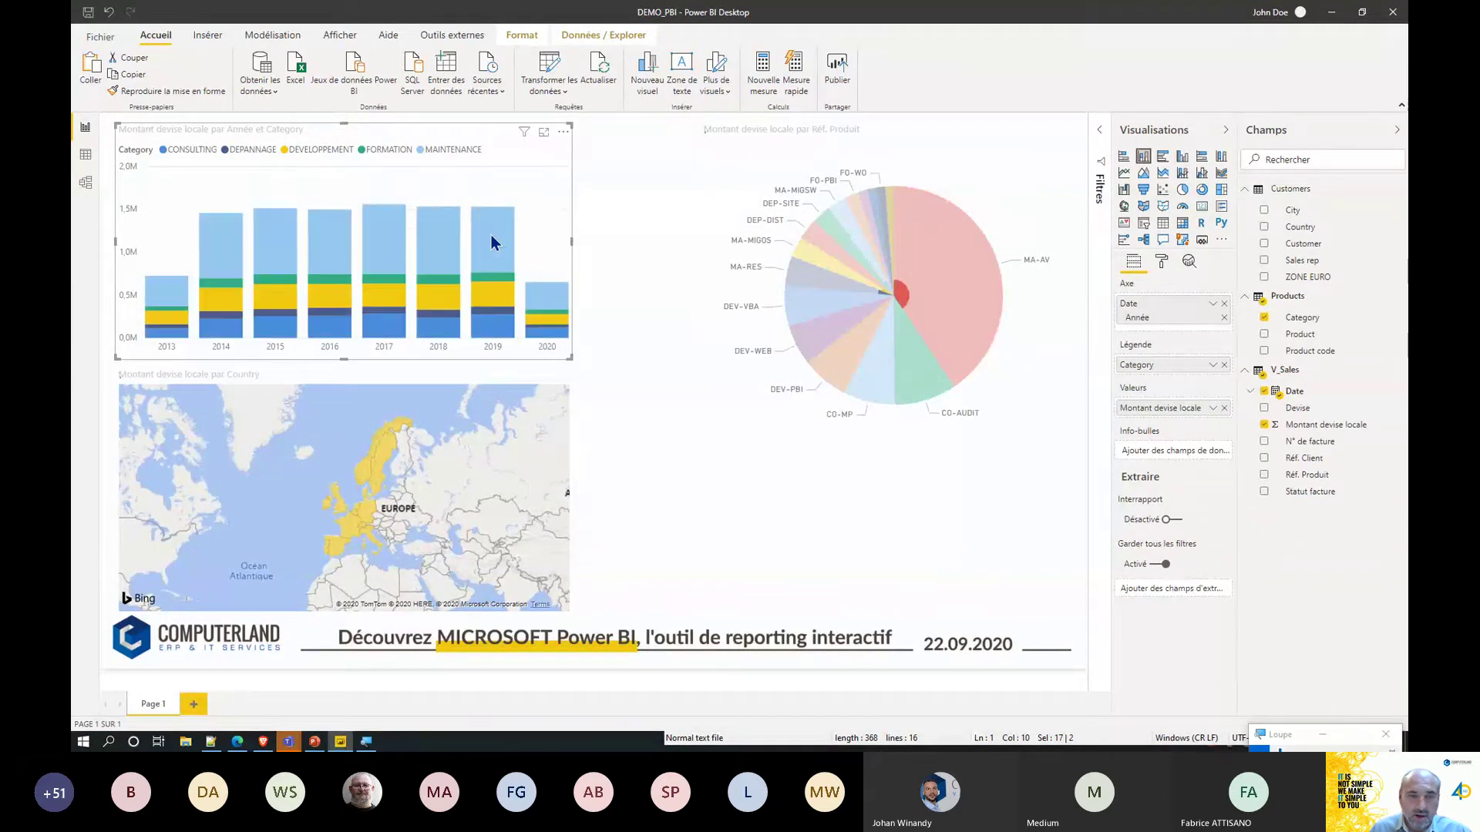
left_click(926, 259)
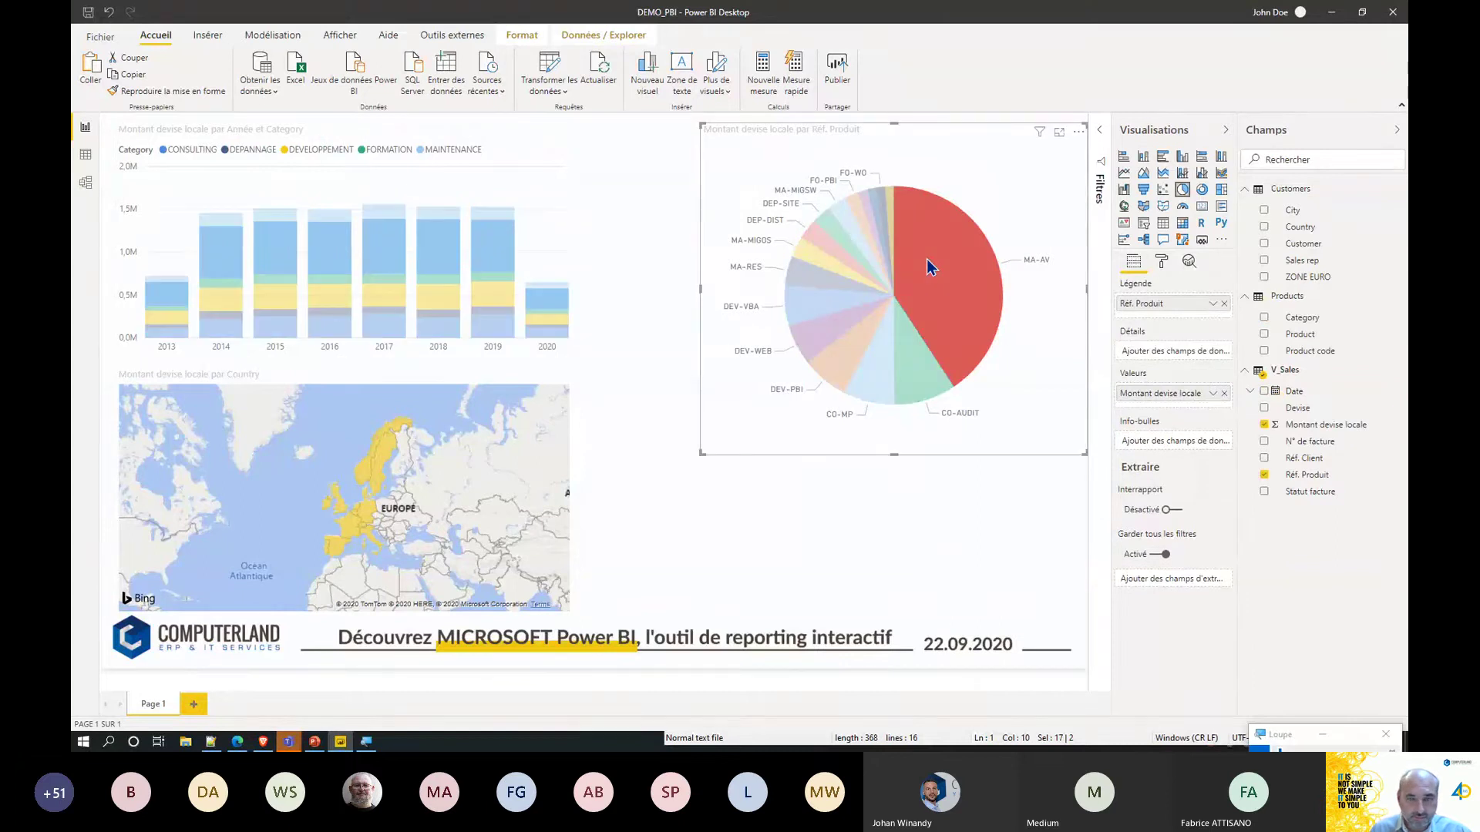
left_click(926, 259)
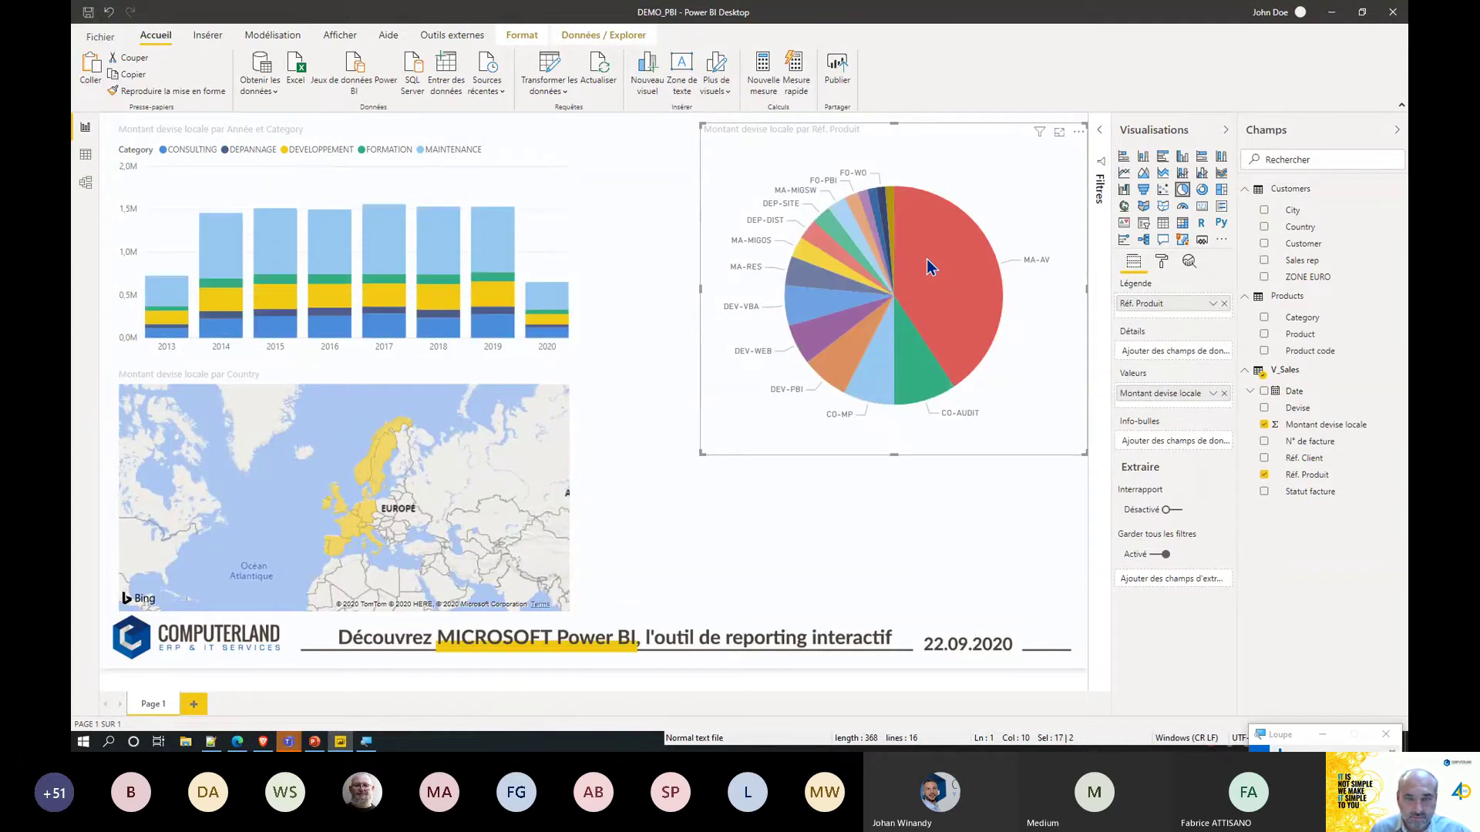
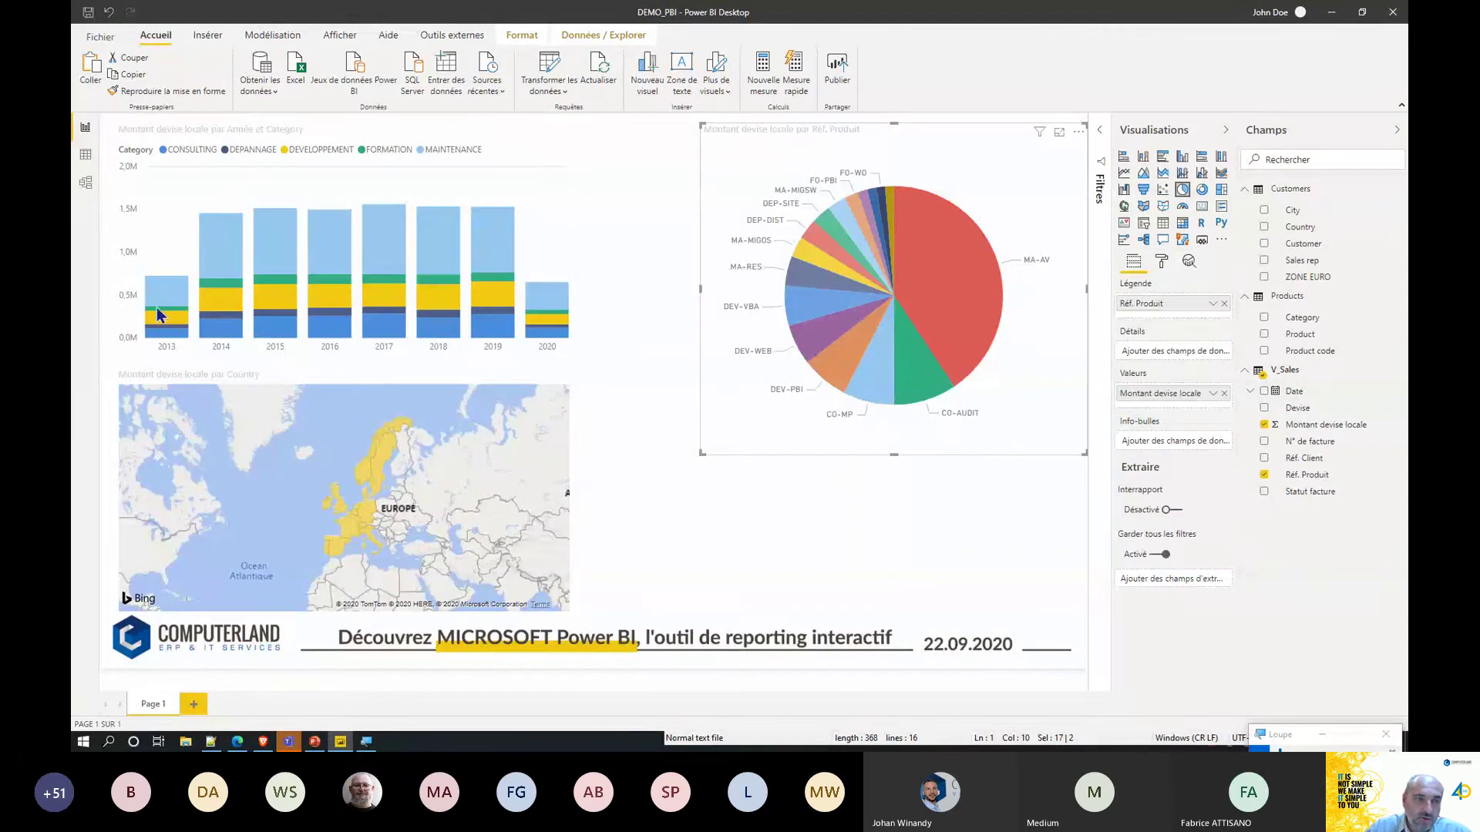
Start a new calculated table in the data view, and copy the full Calendrier formula from Calendrier.txt in Notepad++.
left_click(86, 154)
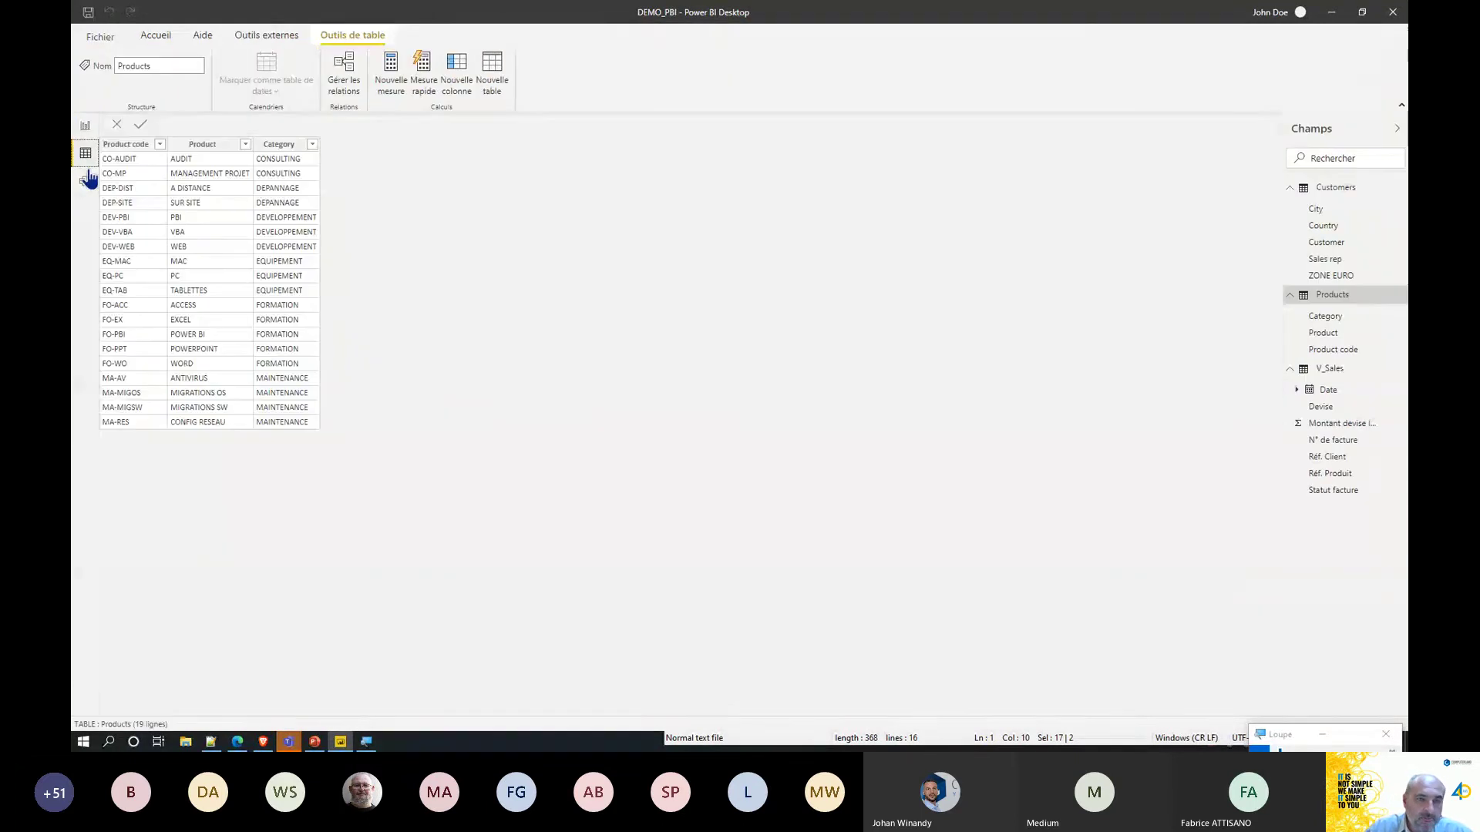
left_click(492, 67)
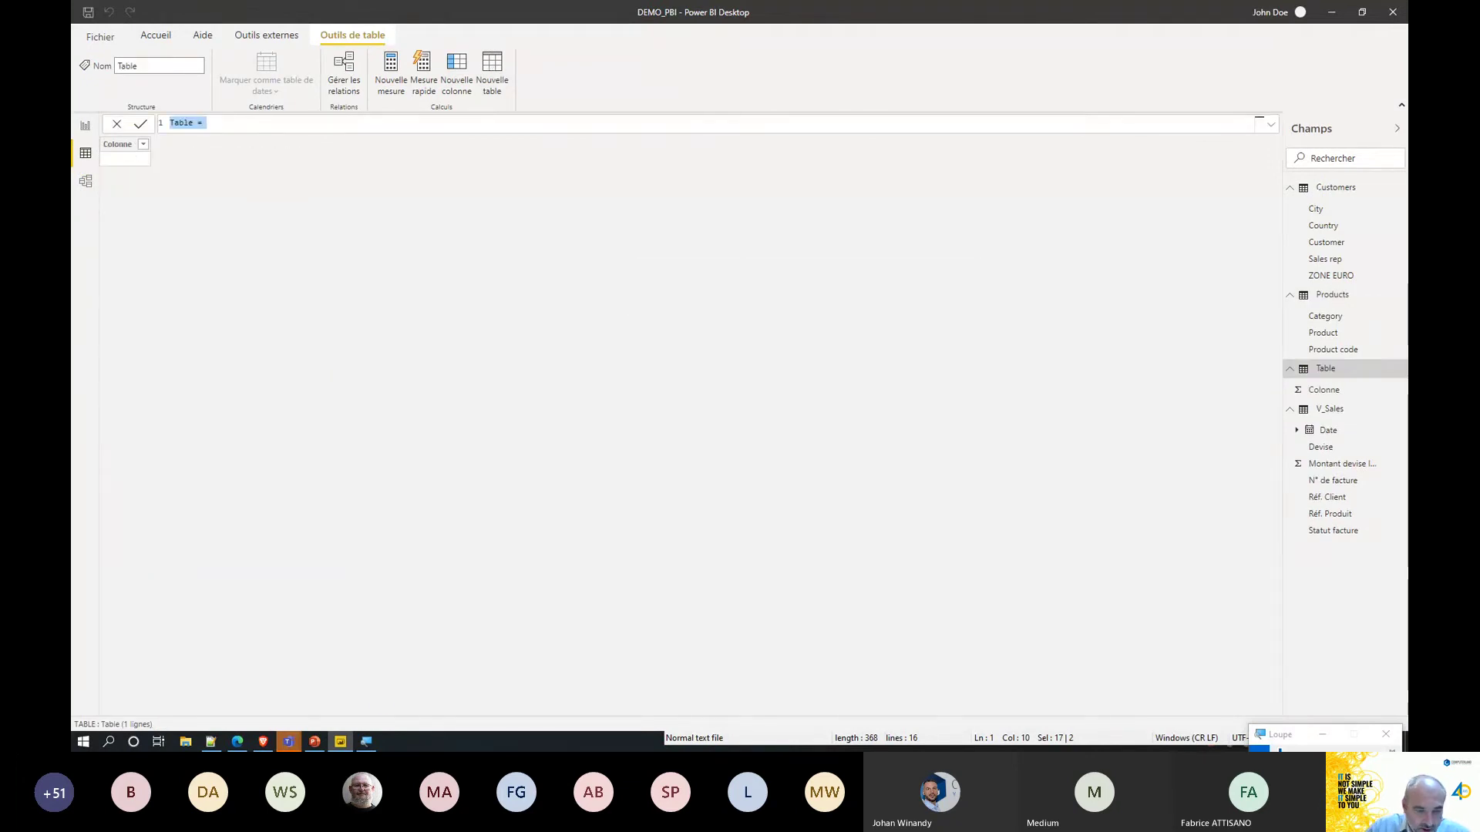
left_click(211, 742)
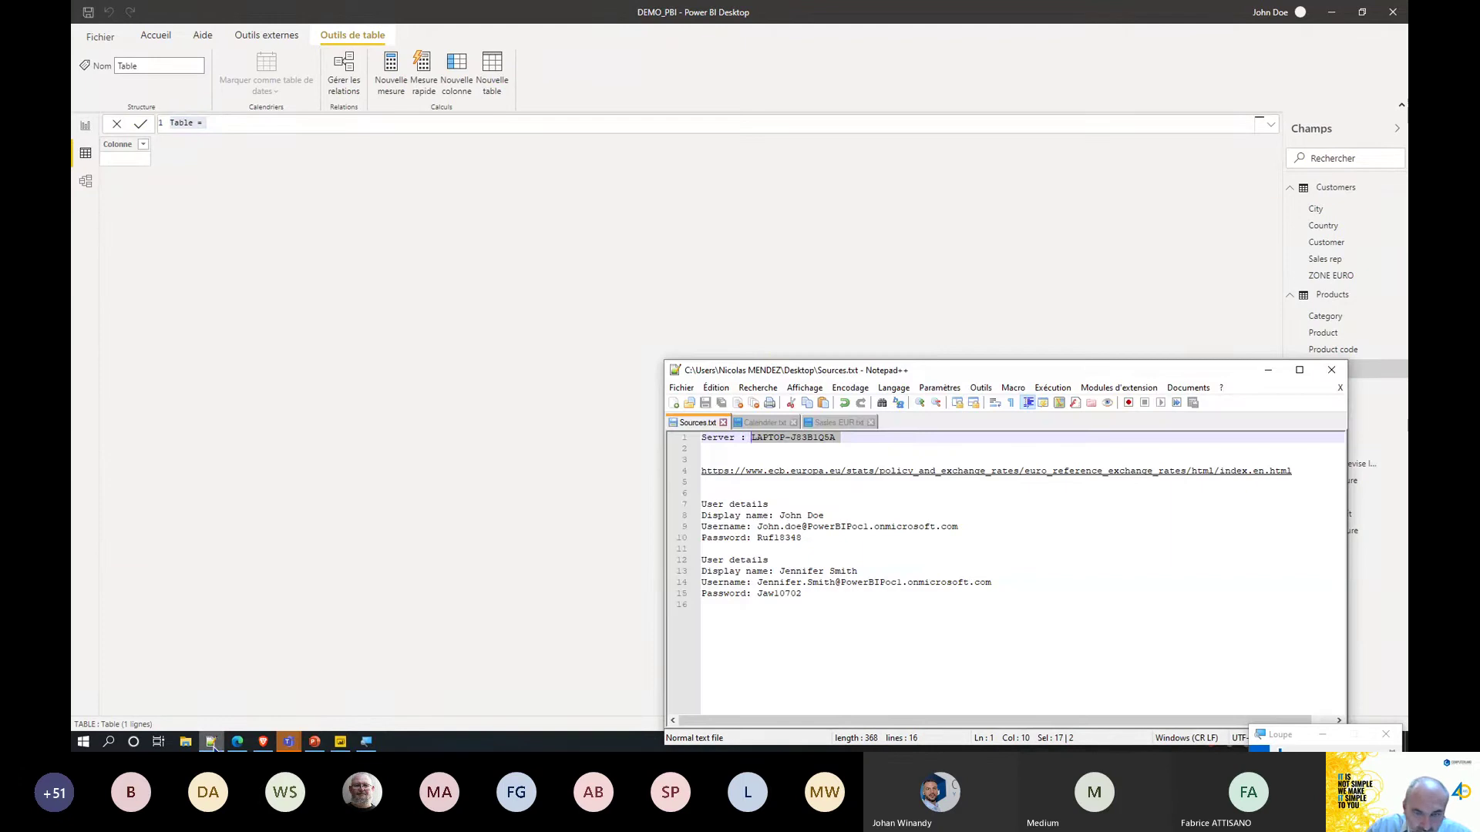
left_click(764, 423)
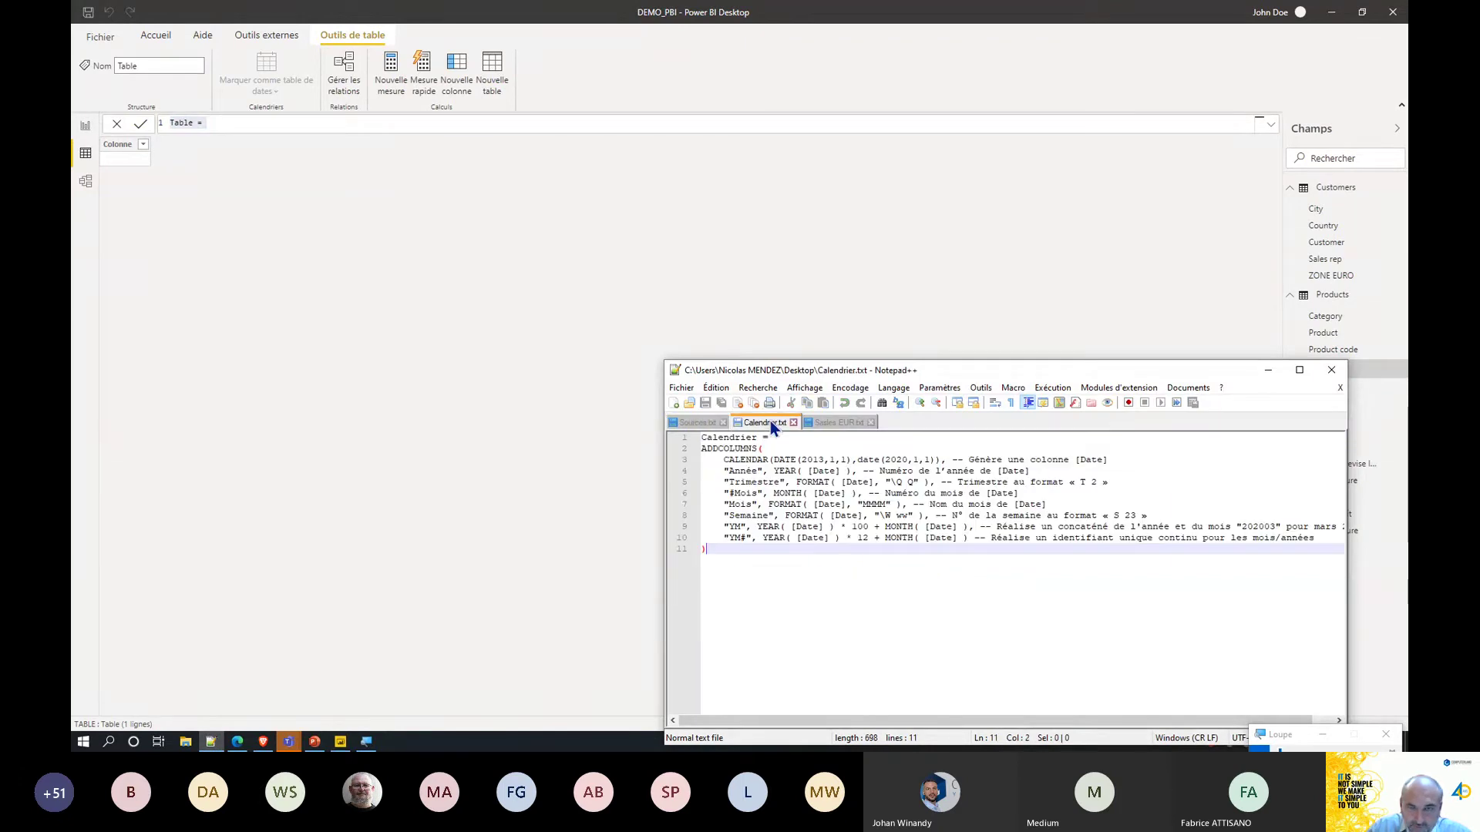
left_click_drag(789, 595, 618, 423)
key("ctrl+c")
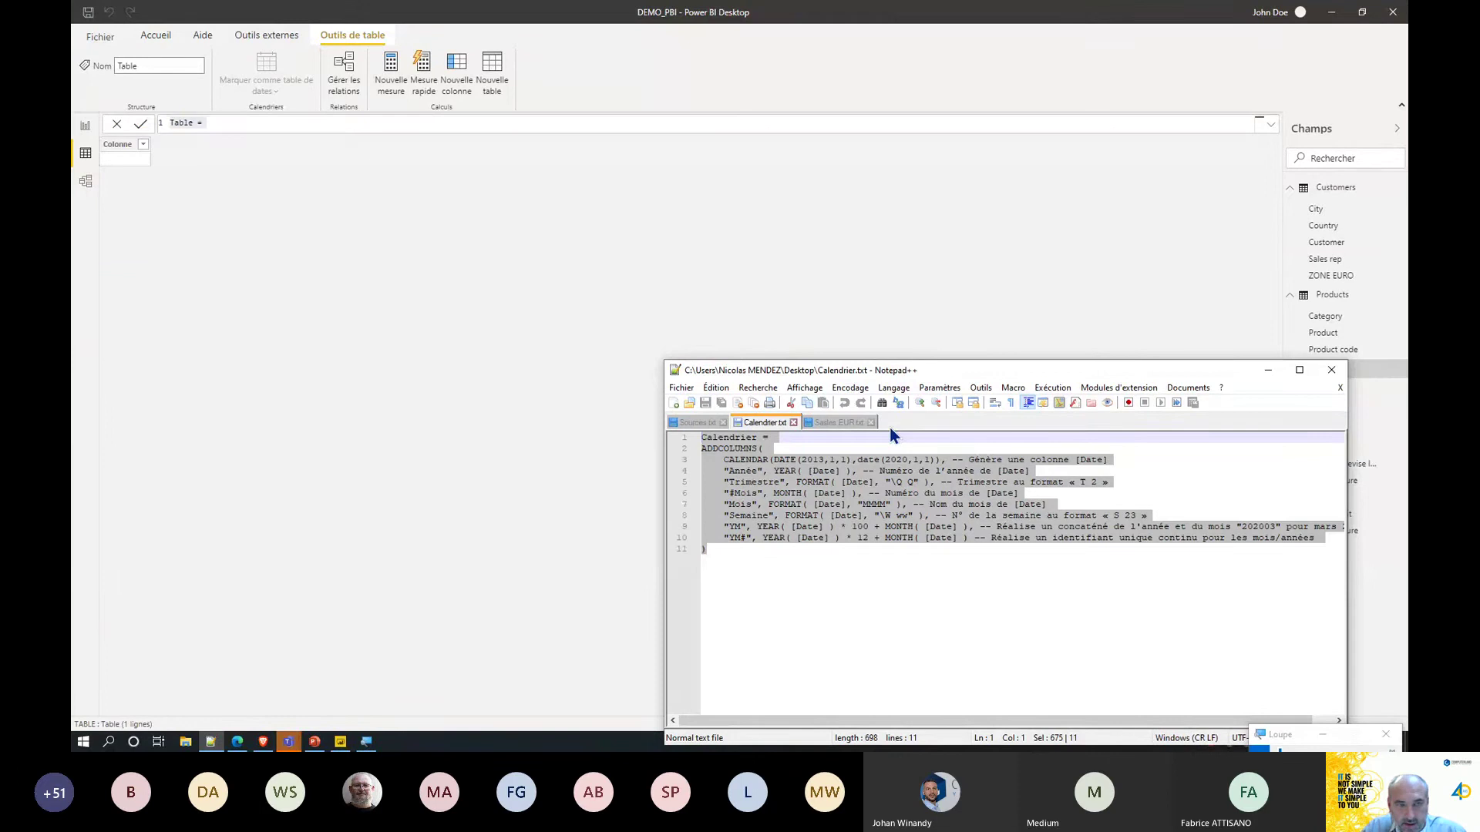
Create the Calendrier calculated table in Power BI from the copied ADDCOLUMNS formula, with dates from DATE(2013,1,1) to DATE(2020,1,1), and review the formula.
left_click(493, 319)
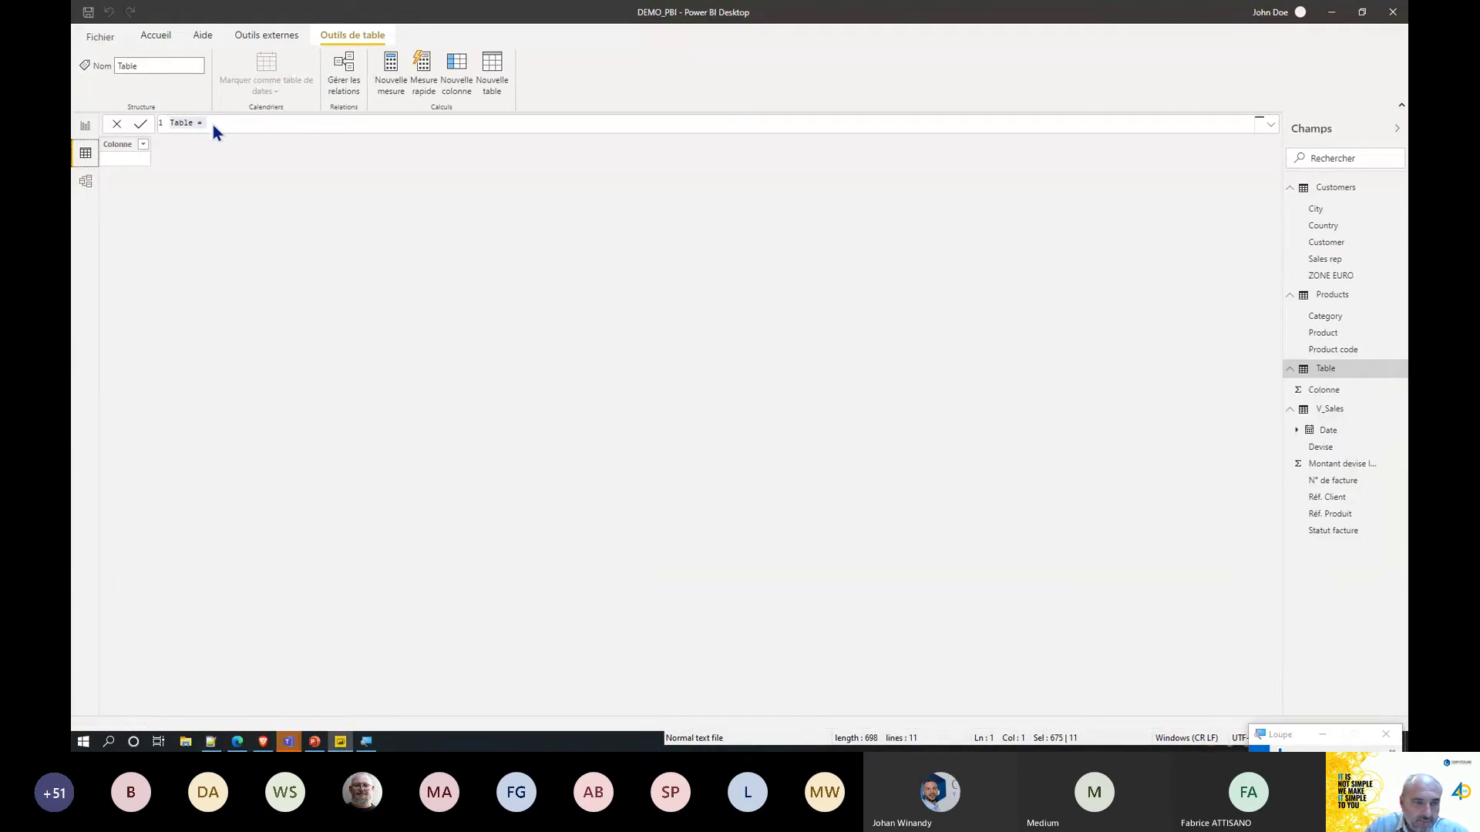
key("Escape")
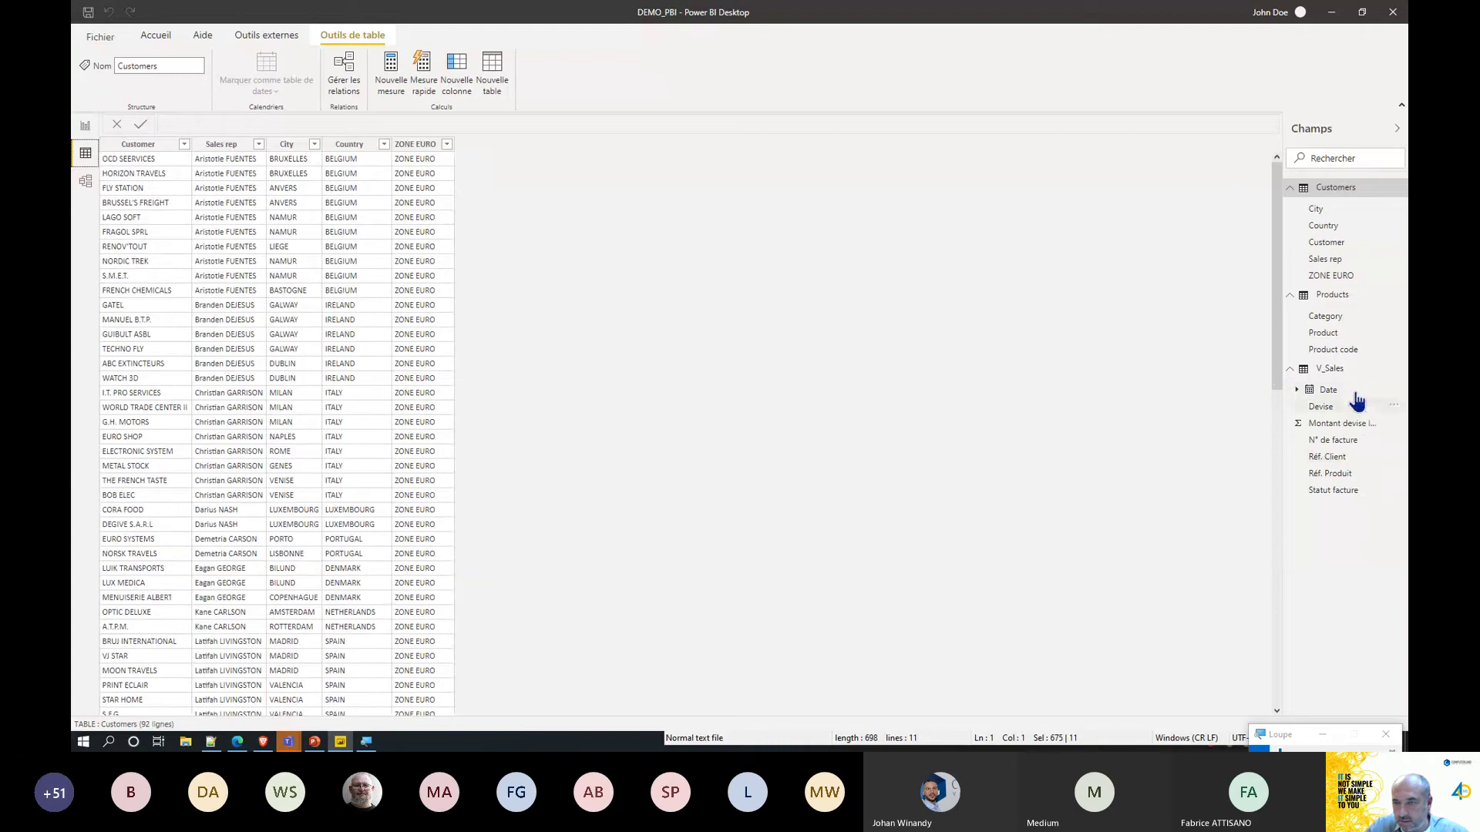
left_click(498, 82)
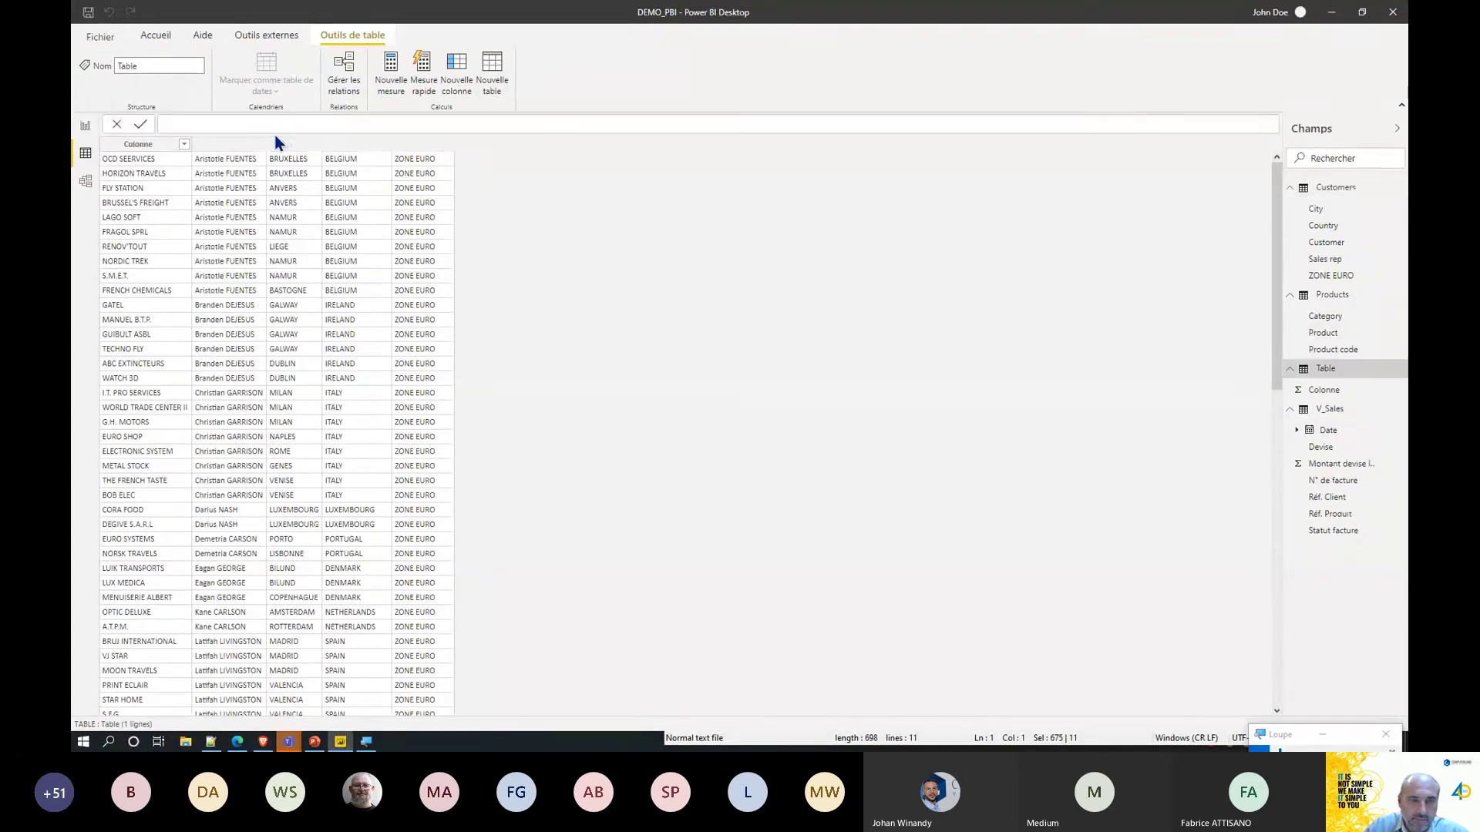
left_click(274, 120)
key("ctrl+v")
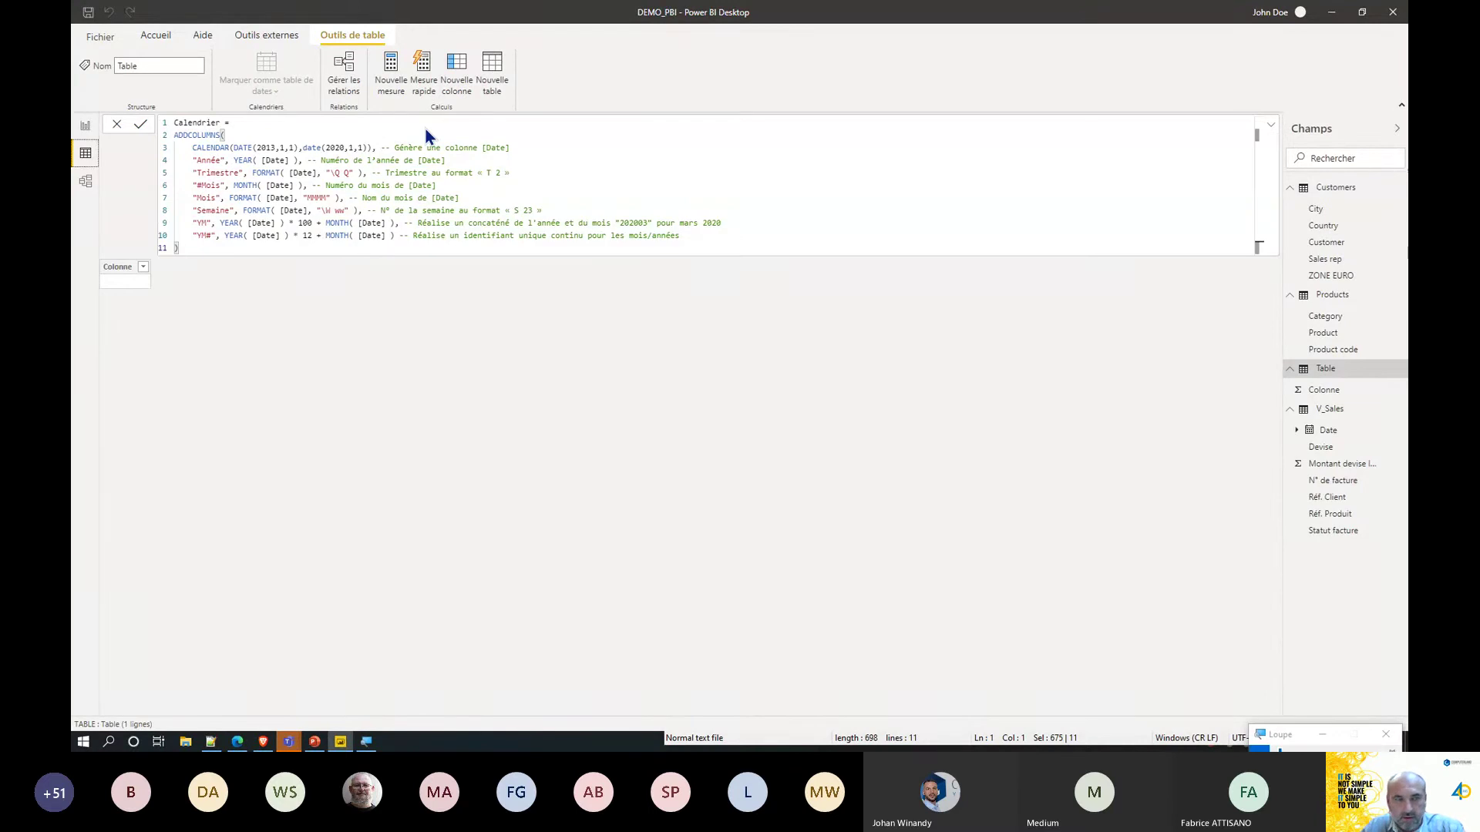
key("Return")
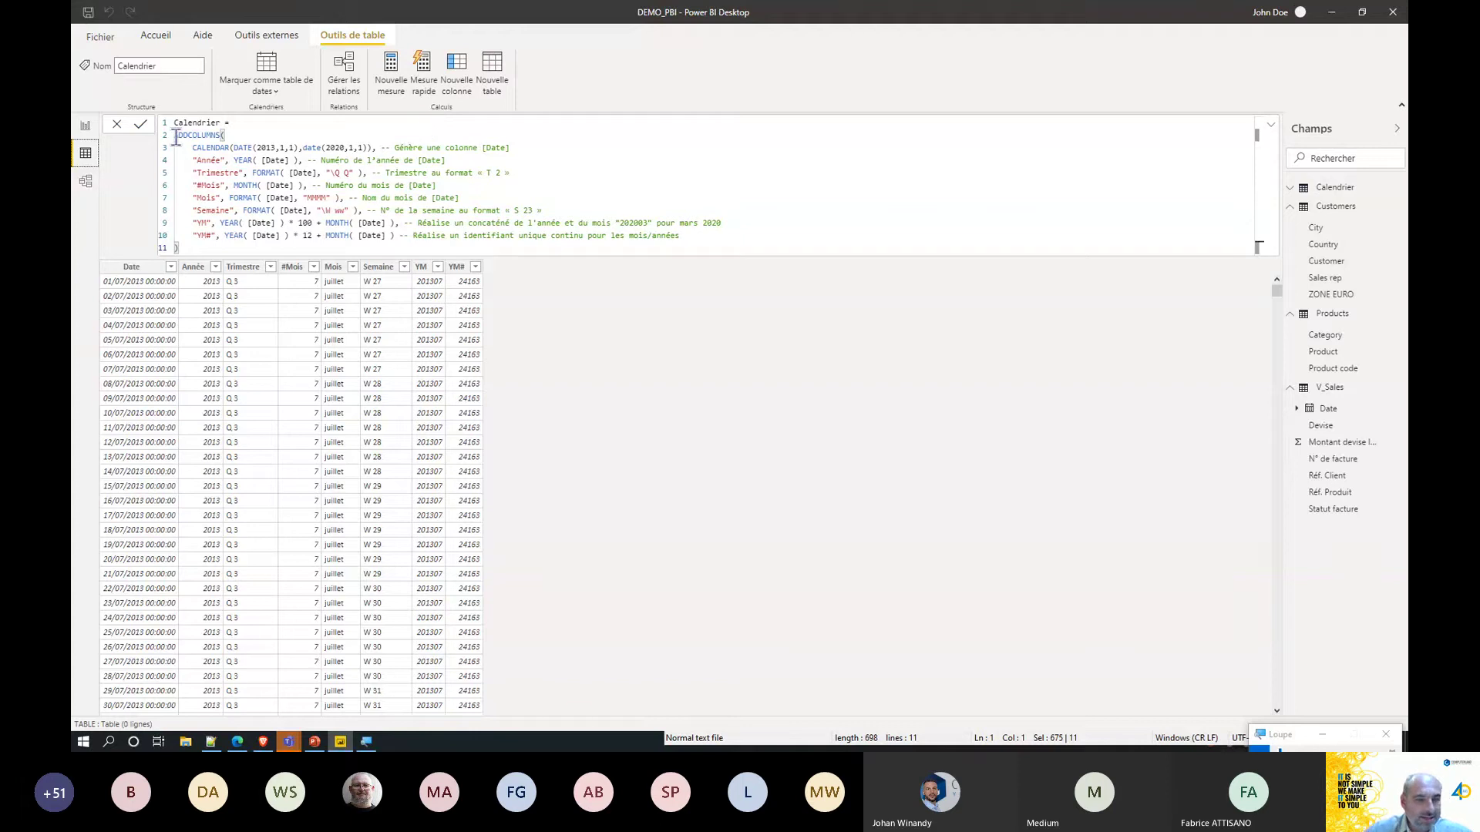
left_click_drag(176, 136, 423, 134)
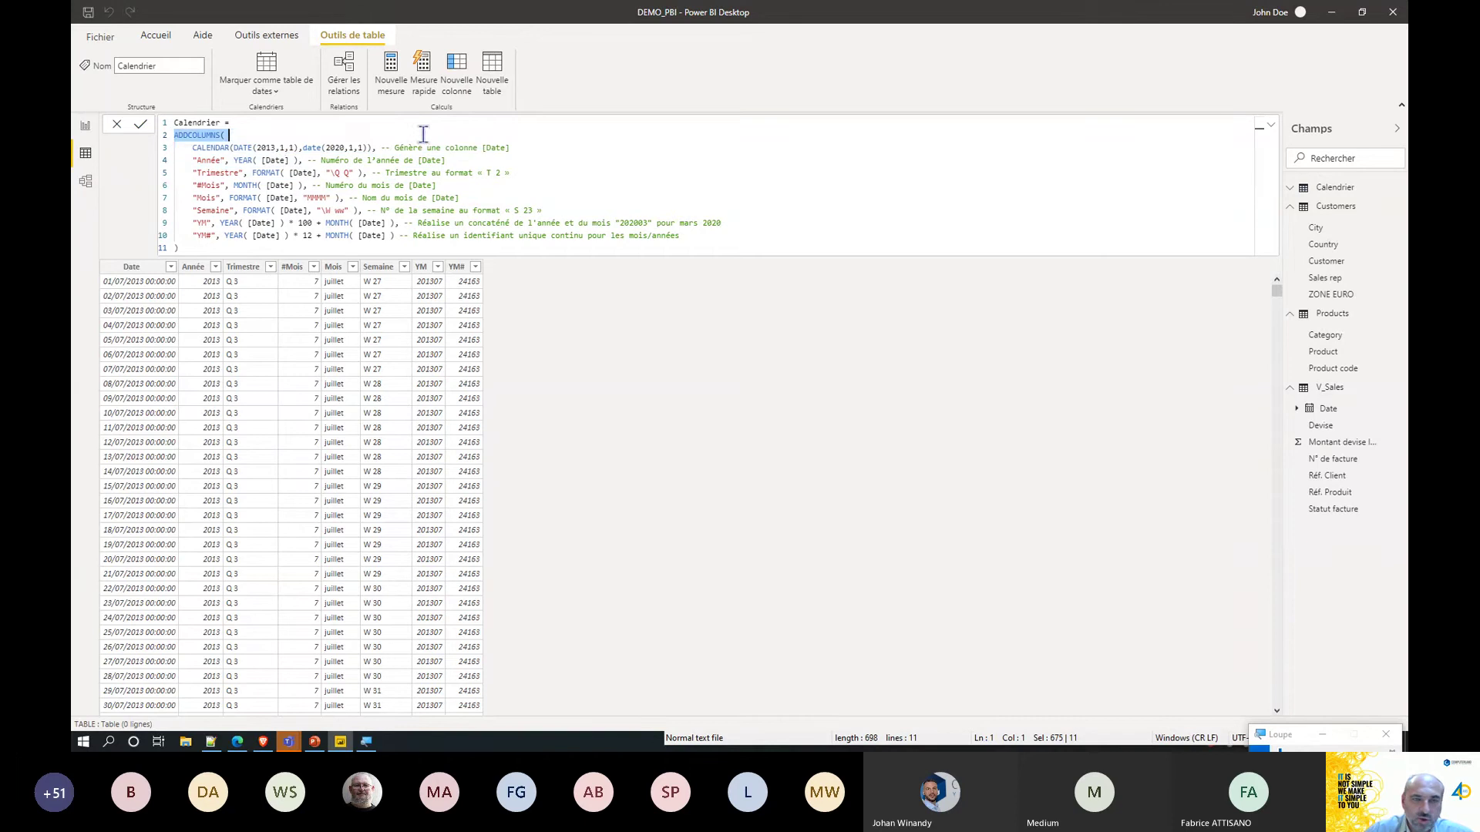
left_click(281, 161)
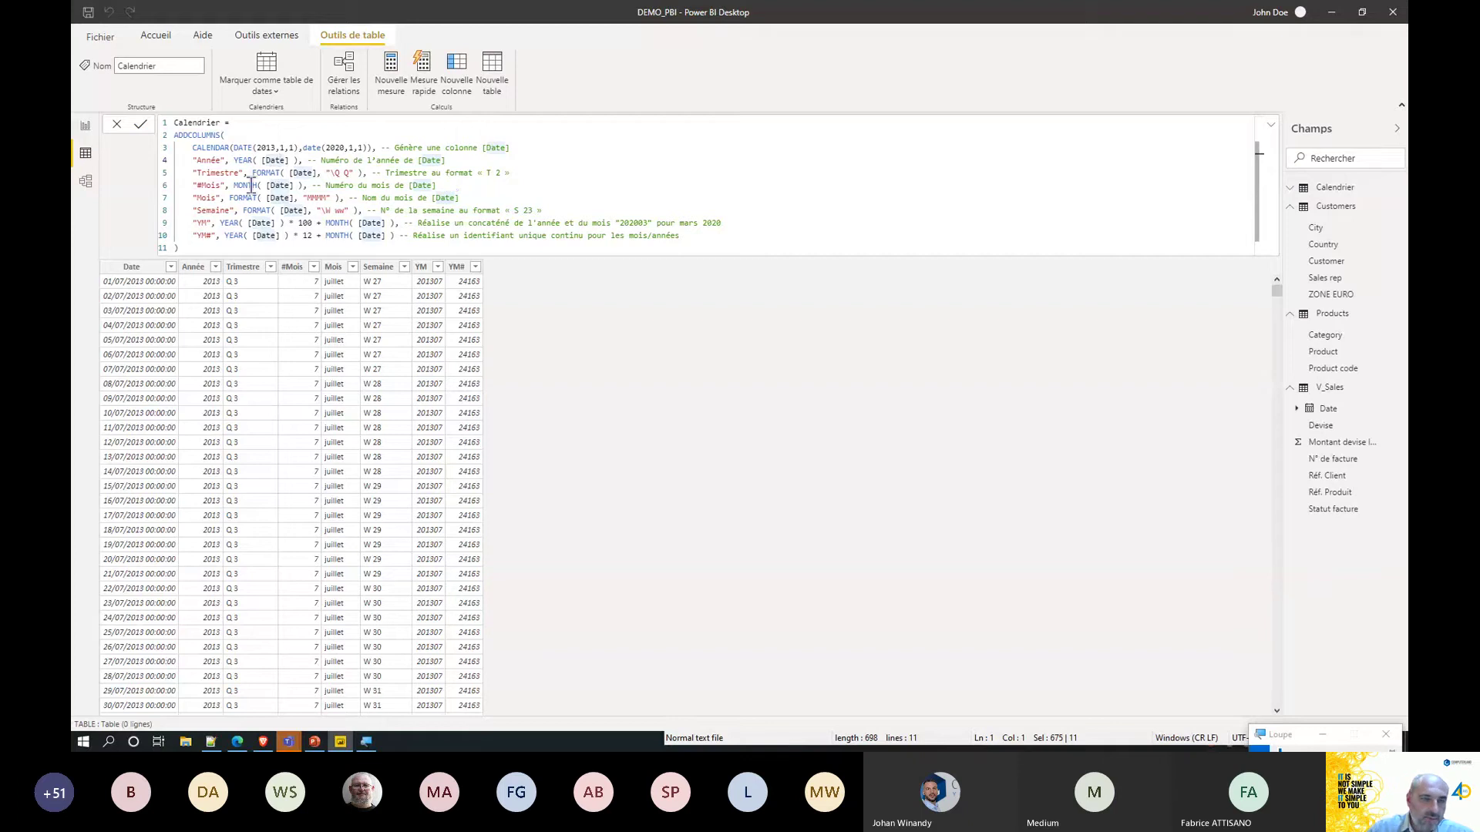
Mark the Calendrier table as a date table using its Date column, and collapse the formula display.
left_click(279, 91)
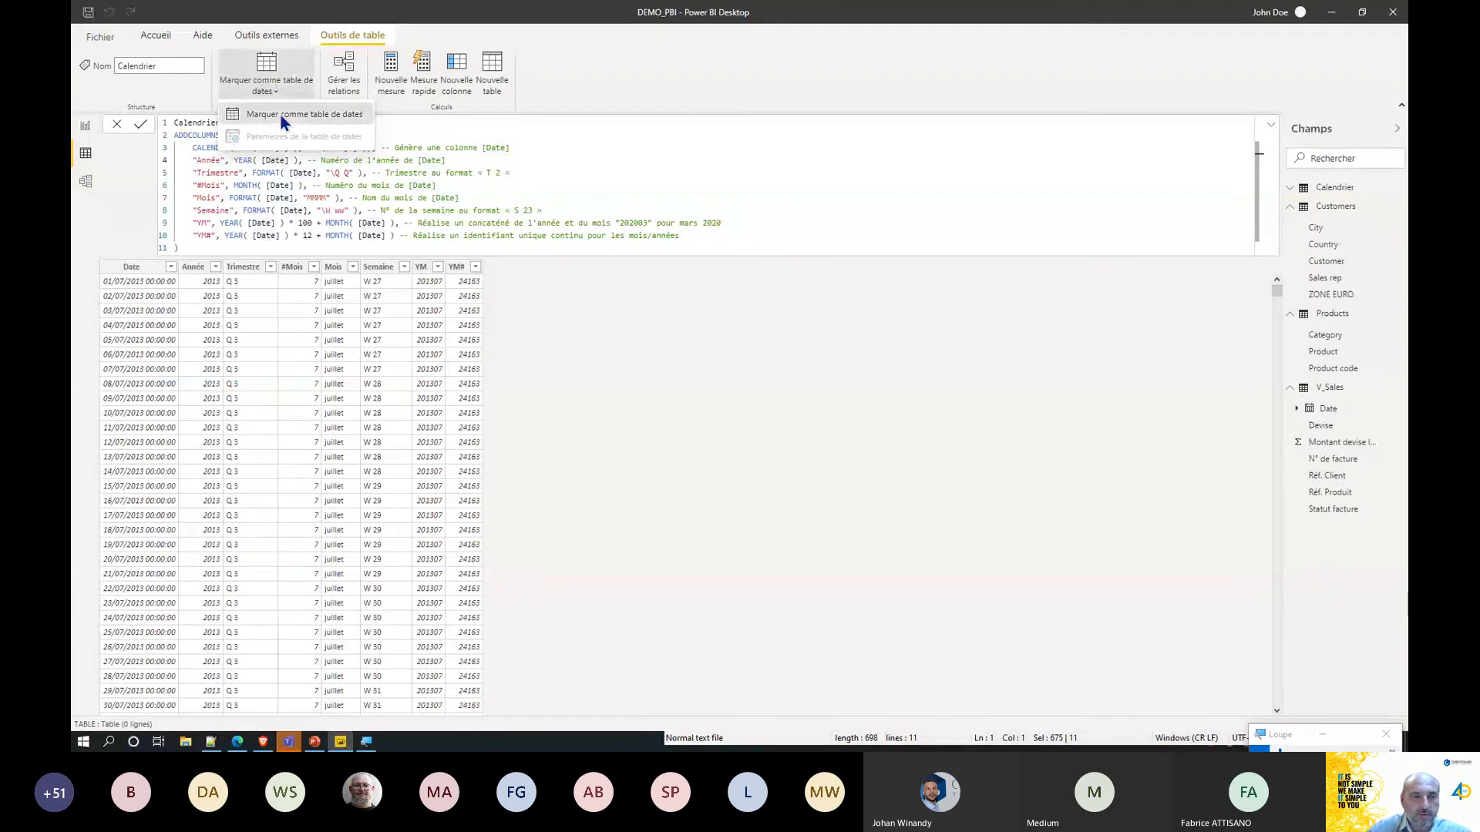
left_click(282, 116)
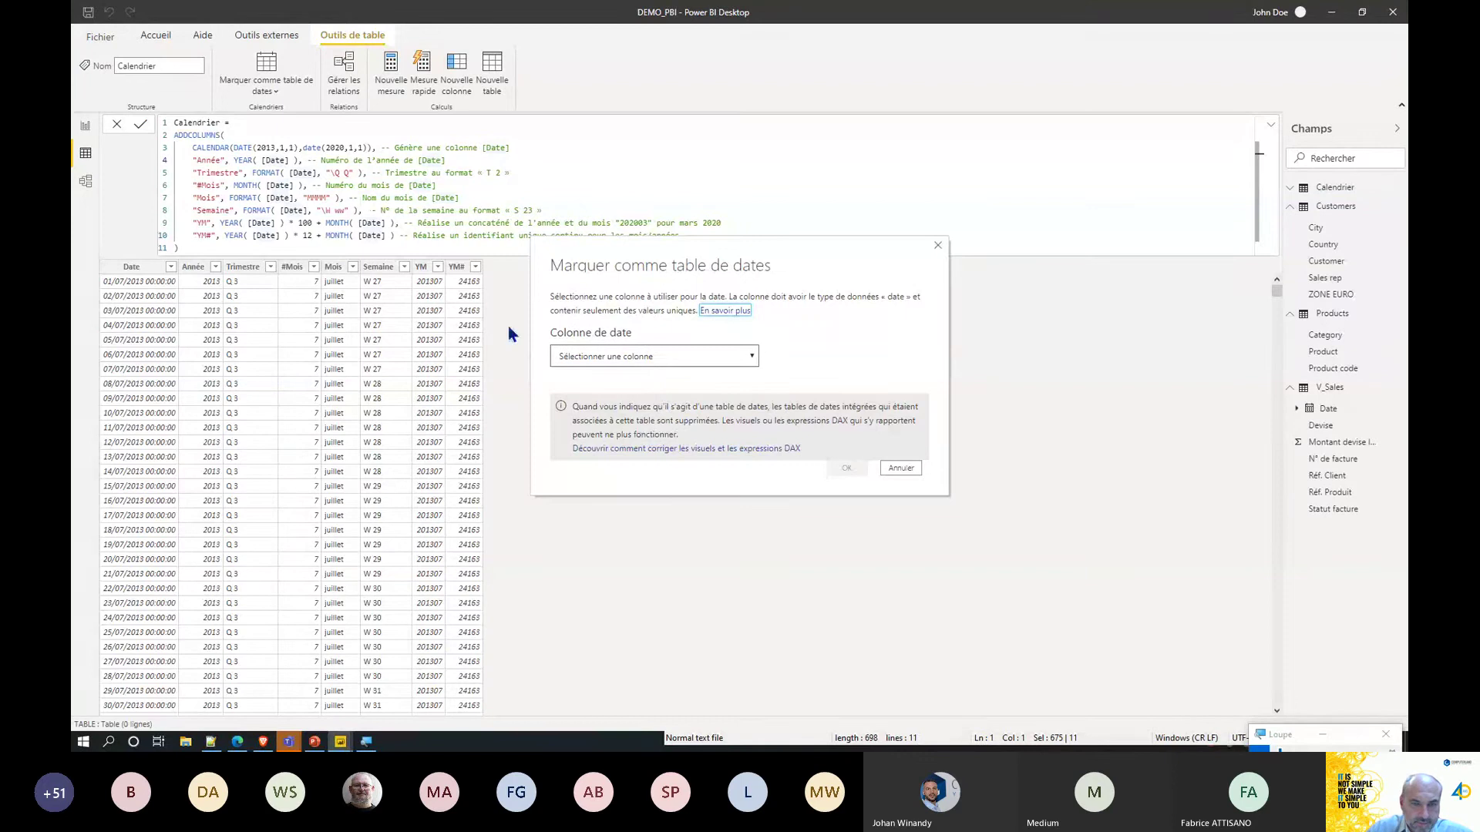
left_click(674, 356)
left_click(574, 386)
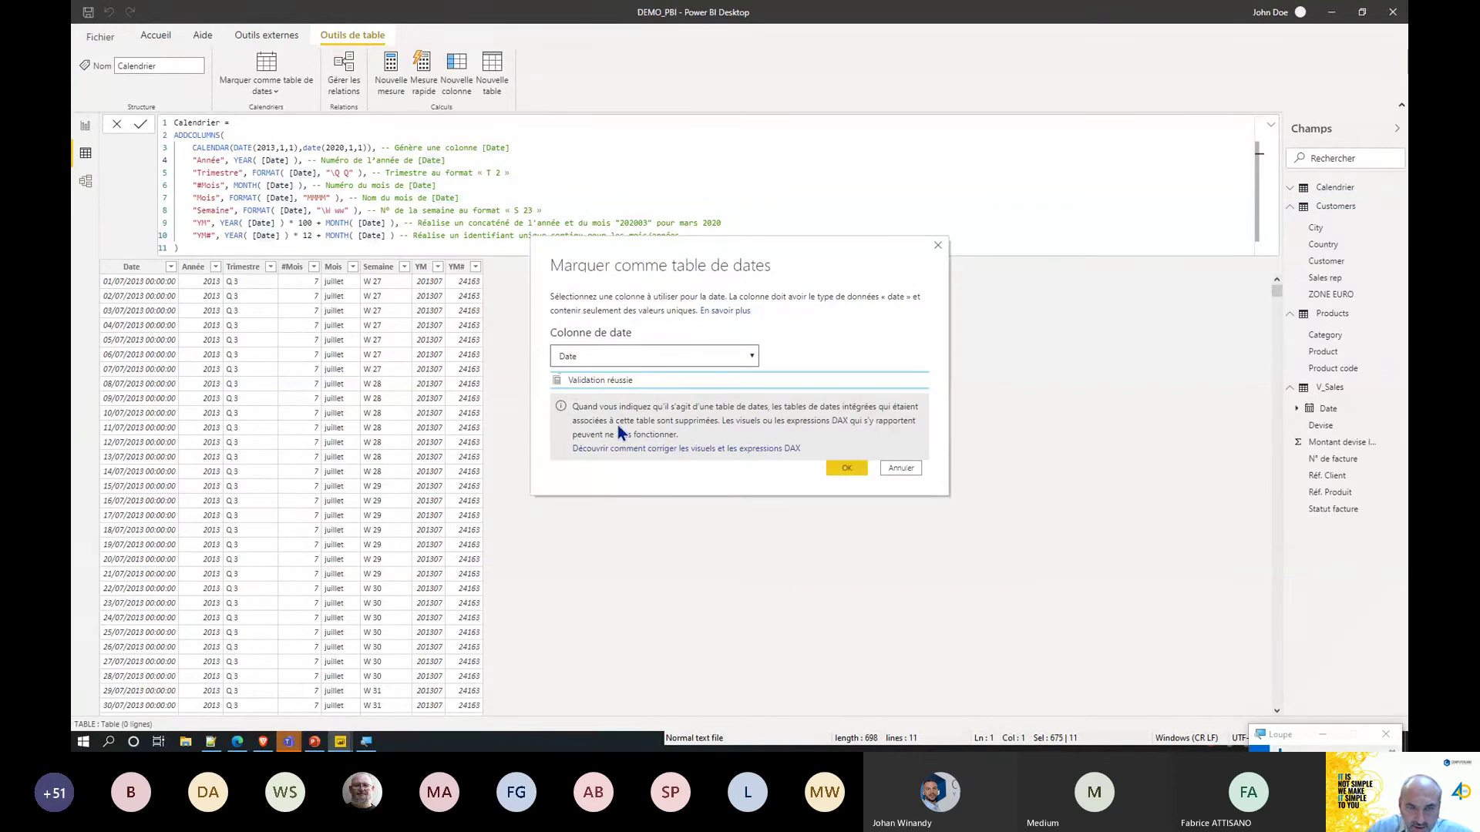
left_click(842, 468)
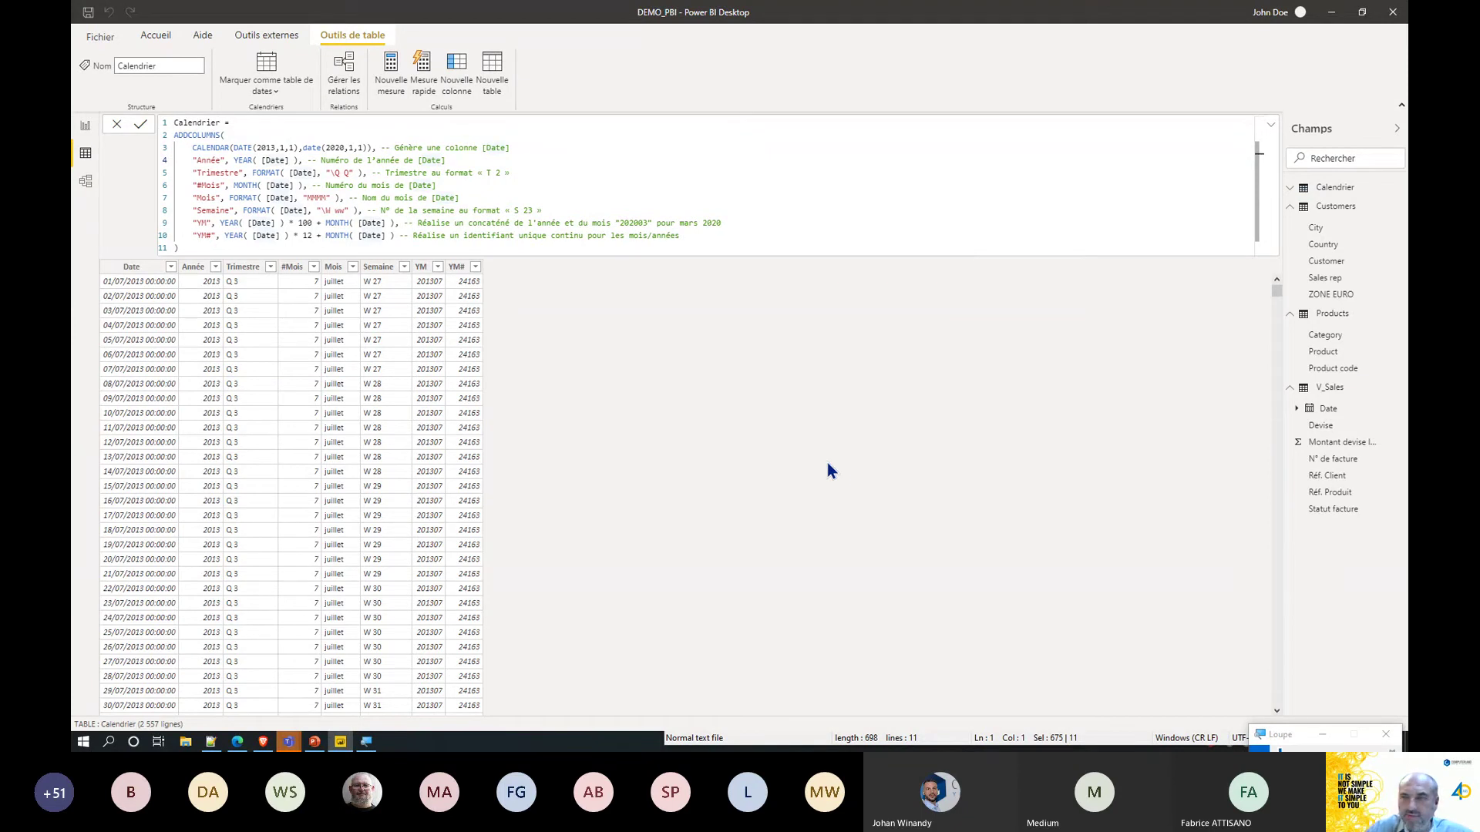
left_click(1270, 125)
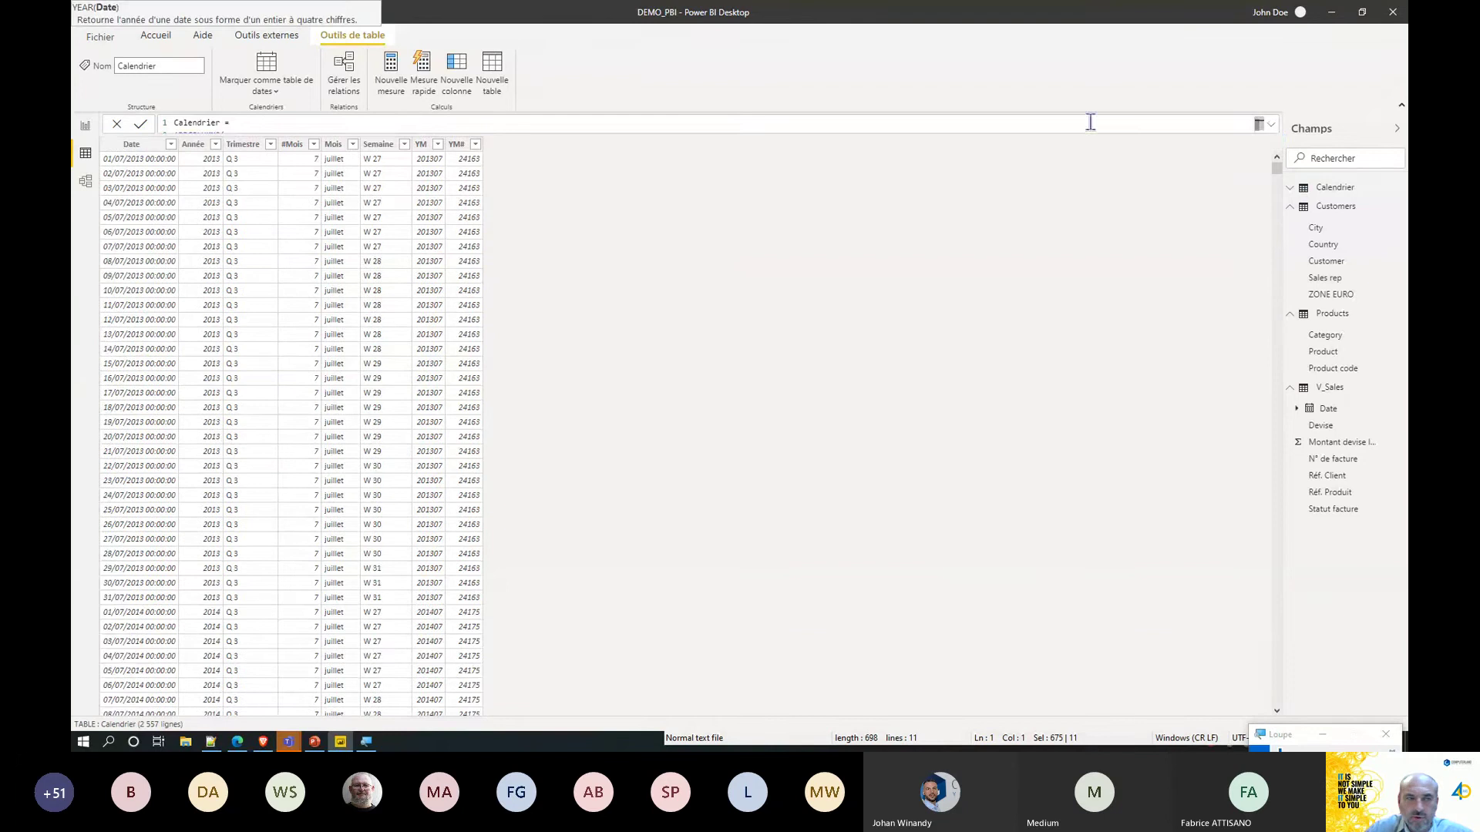
Rearrange the Calendrier, Customers, V_Sales and Products tables in the model diagram to make room around V_Sales.
left_click(84, 185)
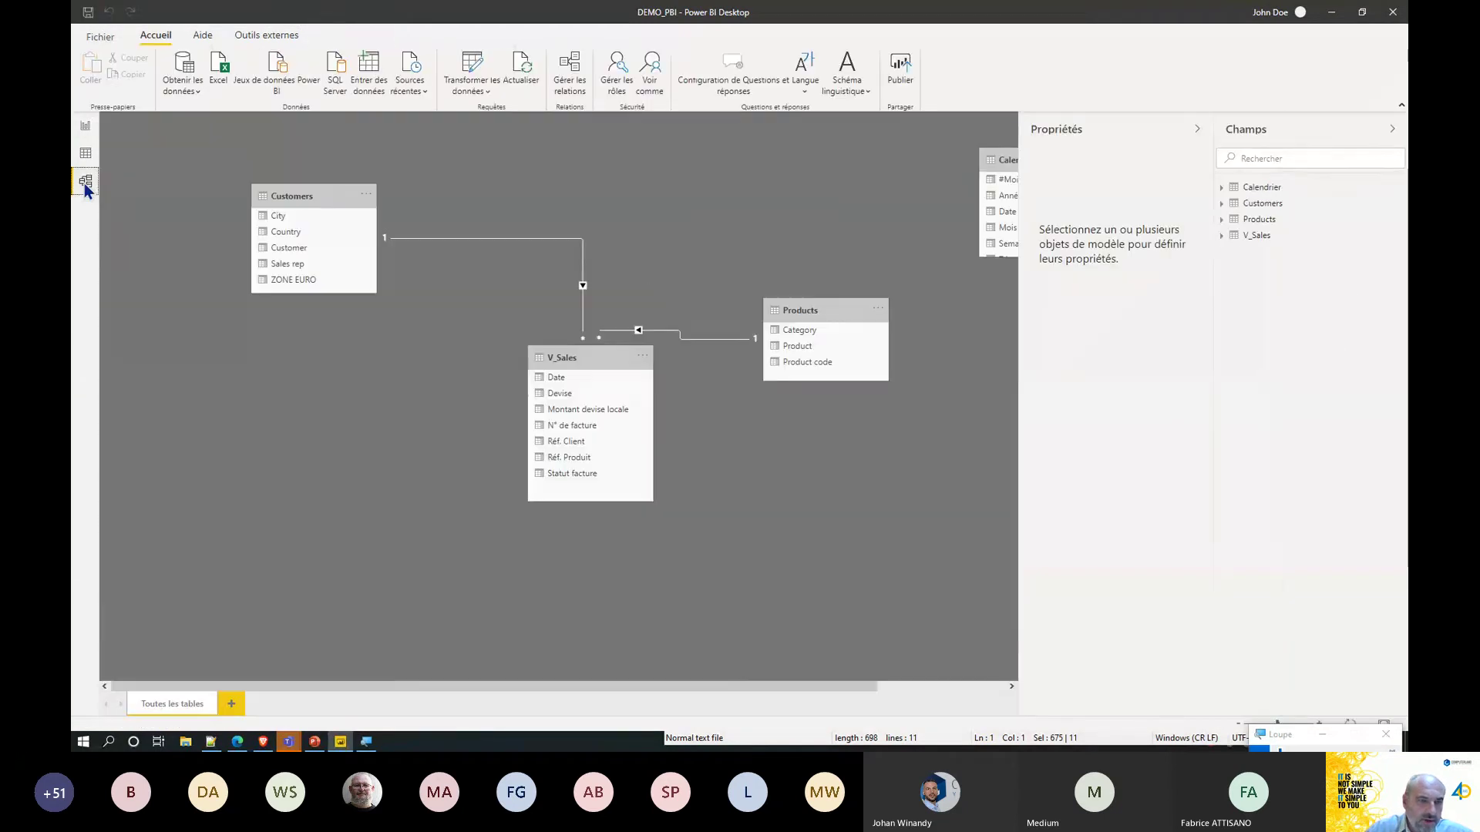
left_click_drag(991, 160, 689, 167)
left_click(287, 195)
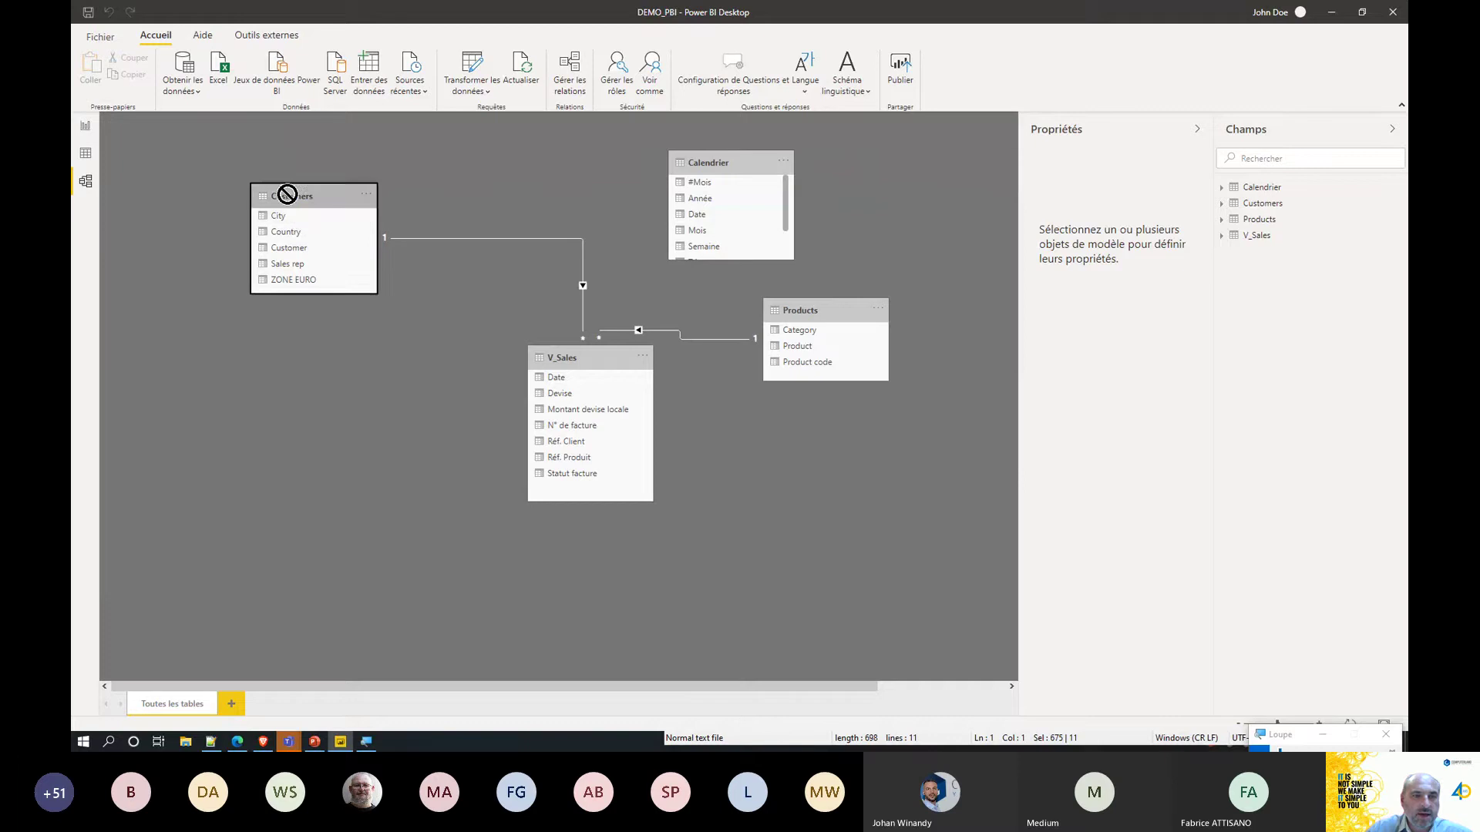
left_click_drag(287, 194, 203, 223)
left_click_drag(587, 360, 505, 431)
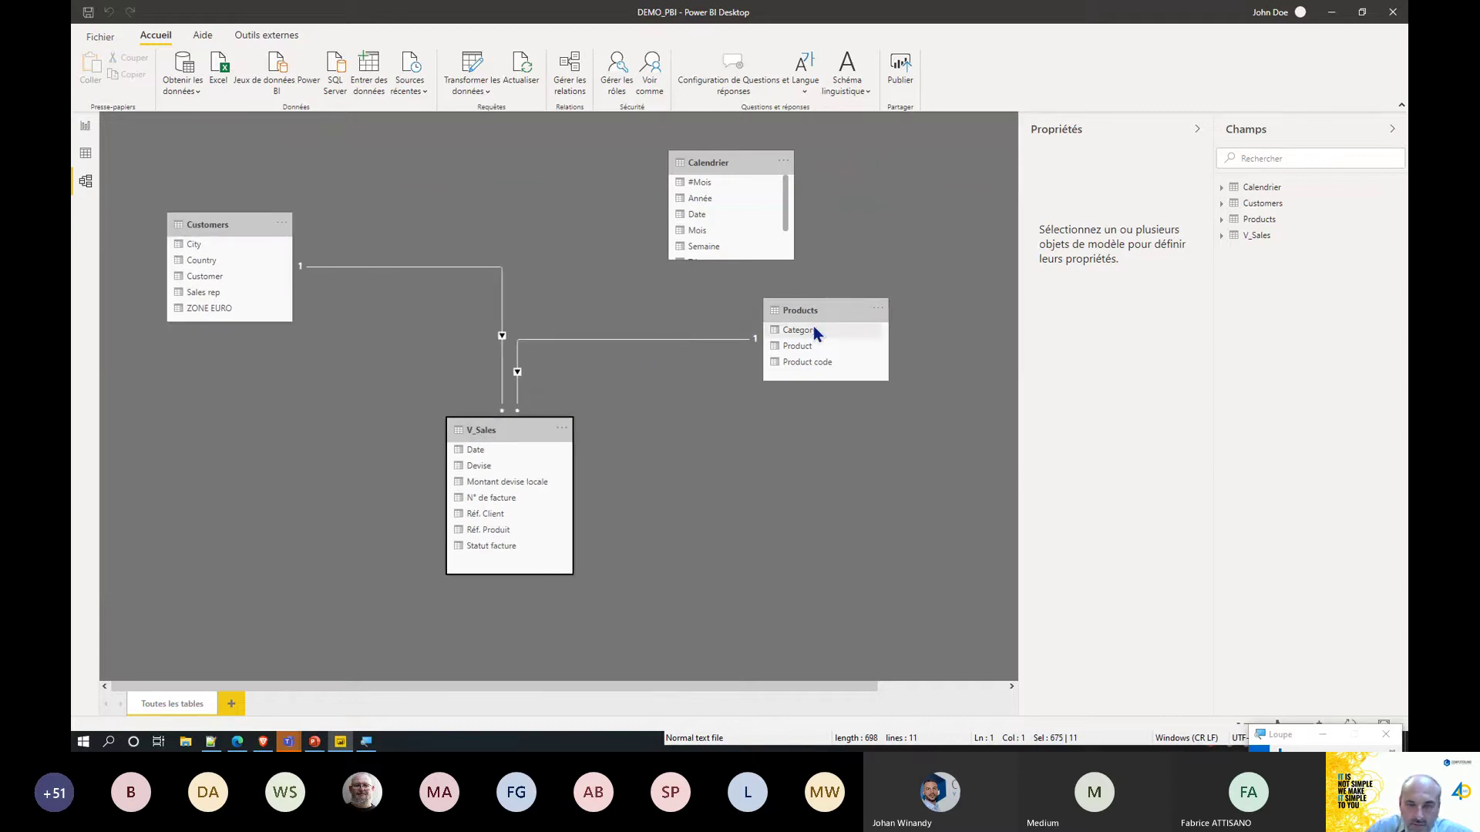
left_click_drag(819, 308, 851, 376)
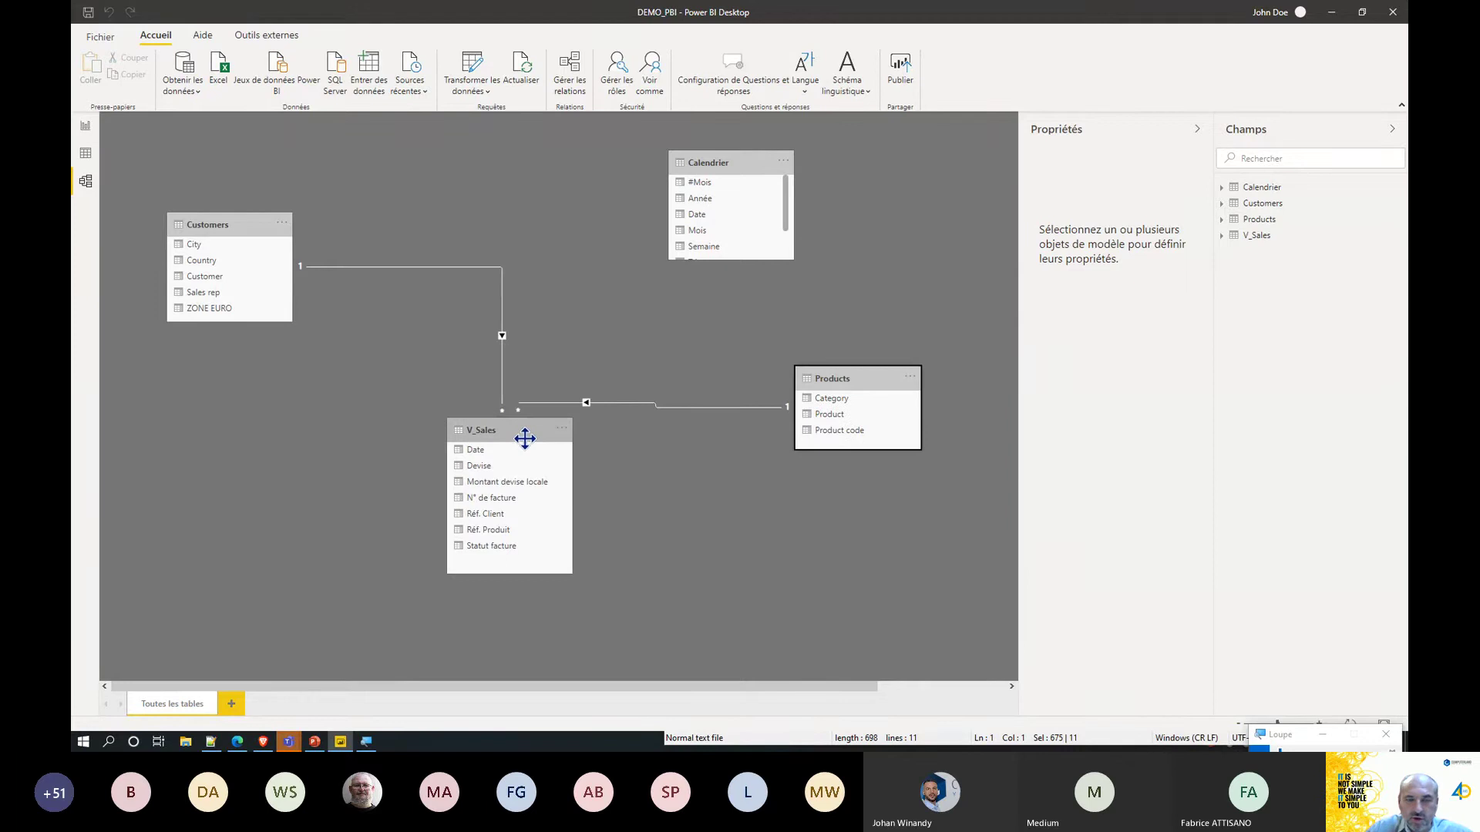
left_click_drag(525, 439, 494, 428)
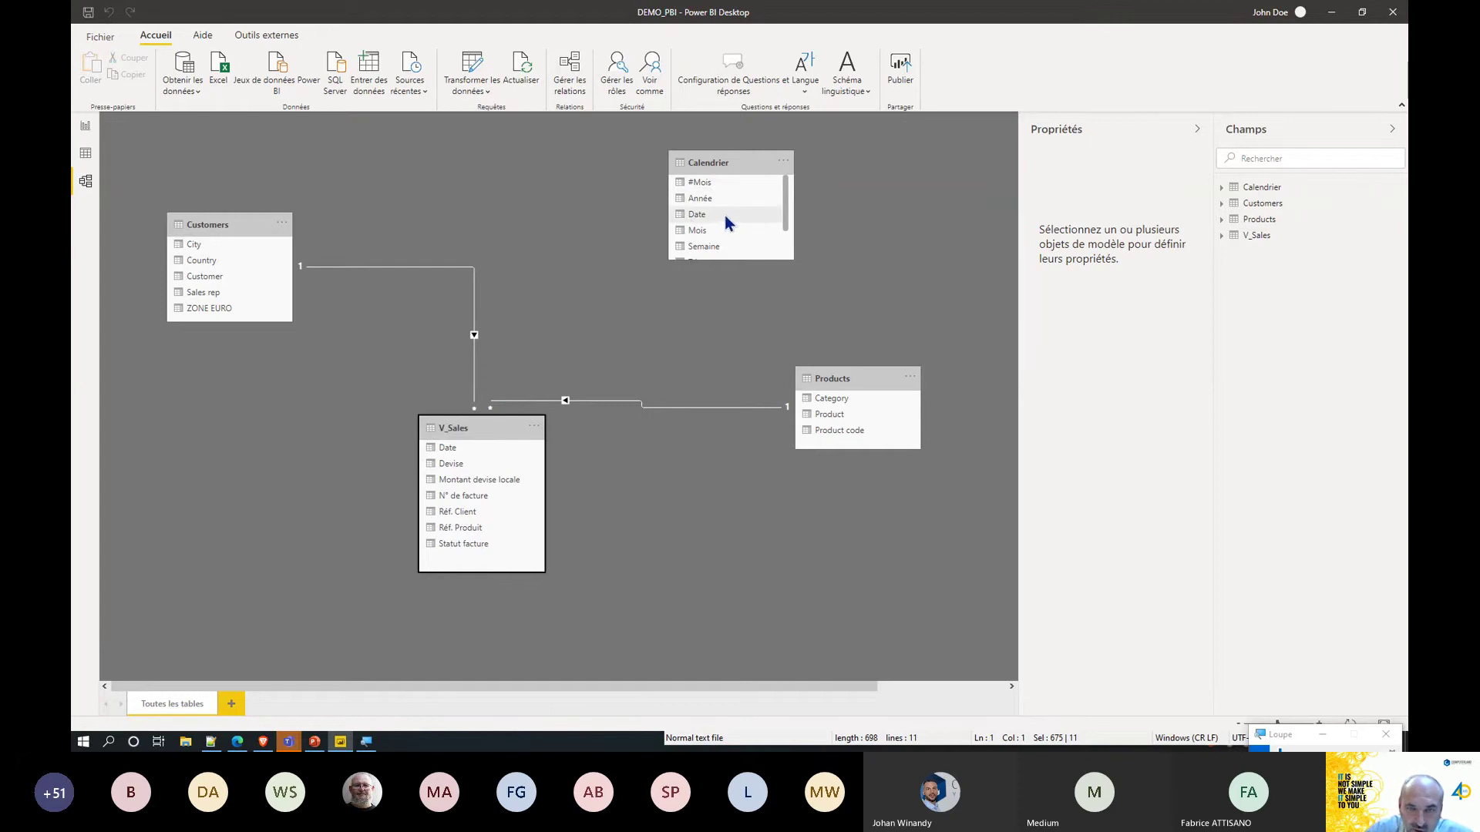
Relate the Date field of Calendrier to the Date field of V_Sales, and space out the tables so the relationship lines stay distinct.
left_click_drag(726, 214, 490, 450)
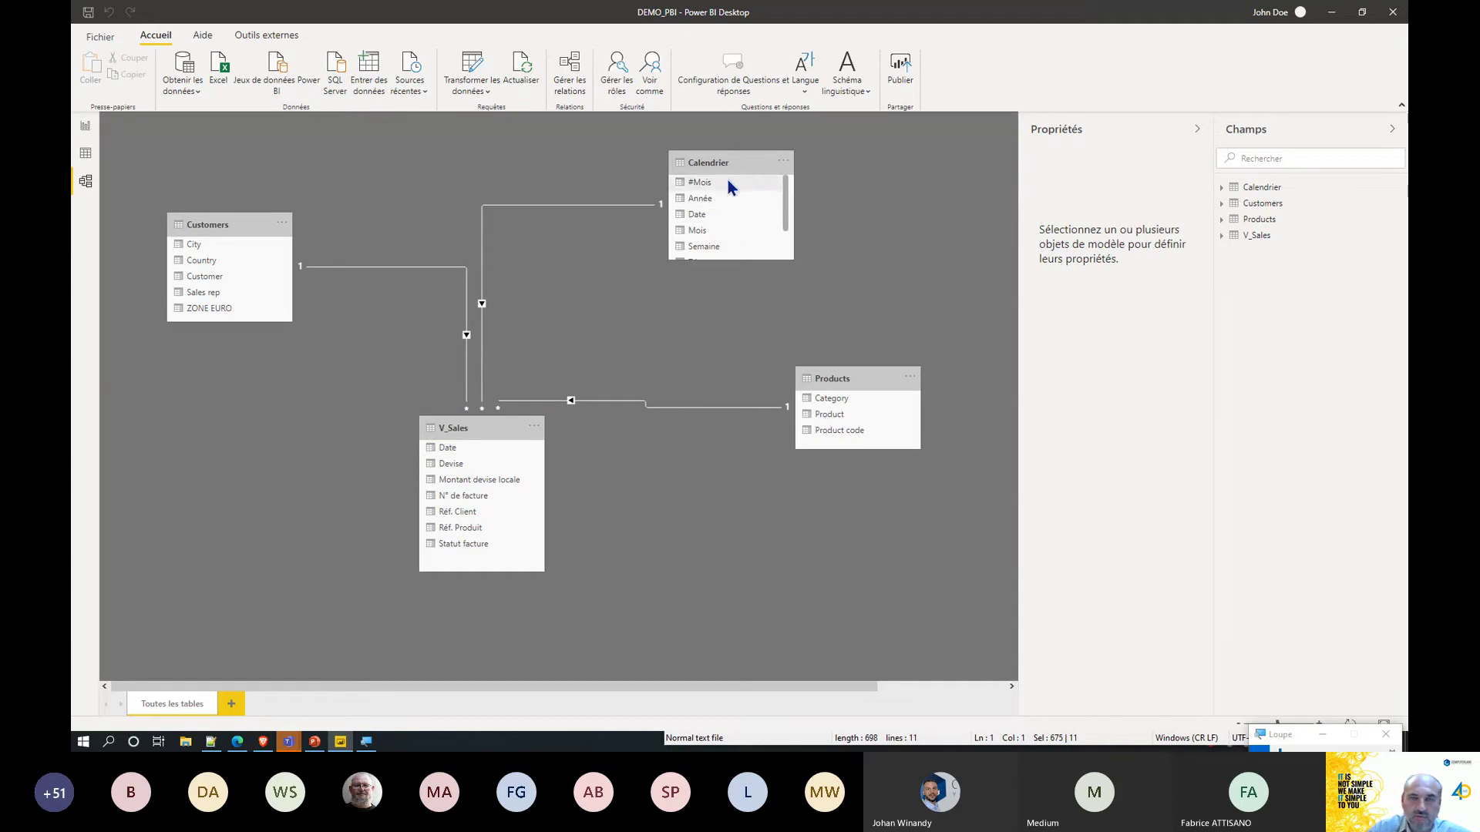
left_click_drag(727, 161, 784, 158)
left_click(472, 428)
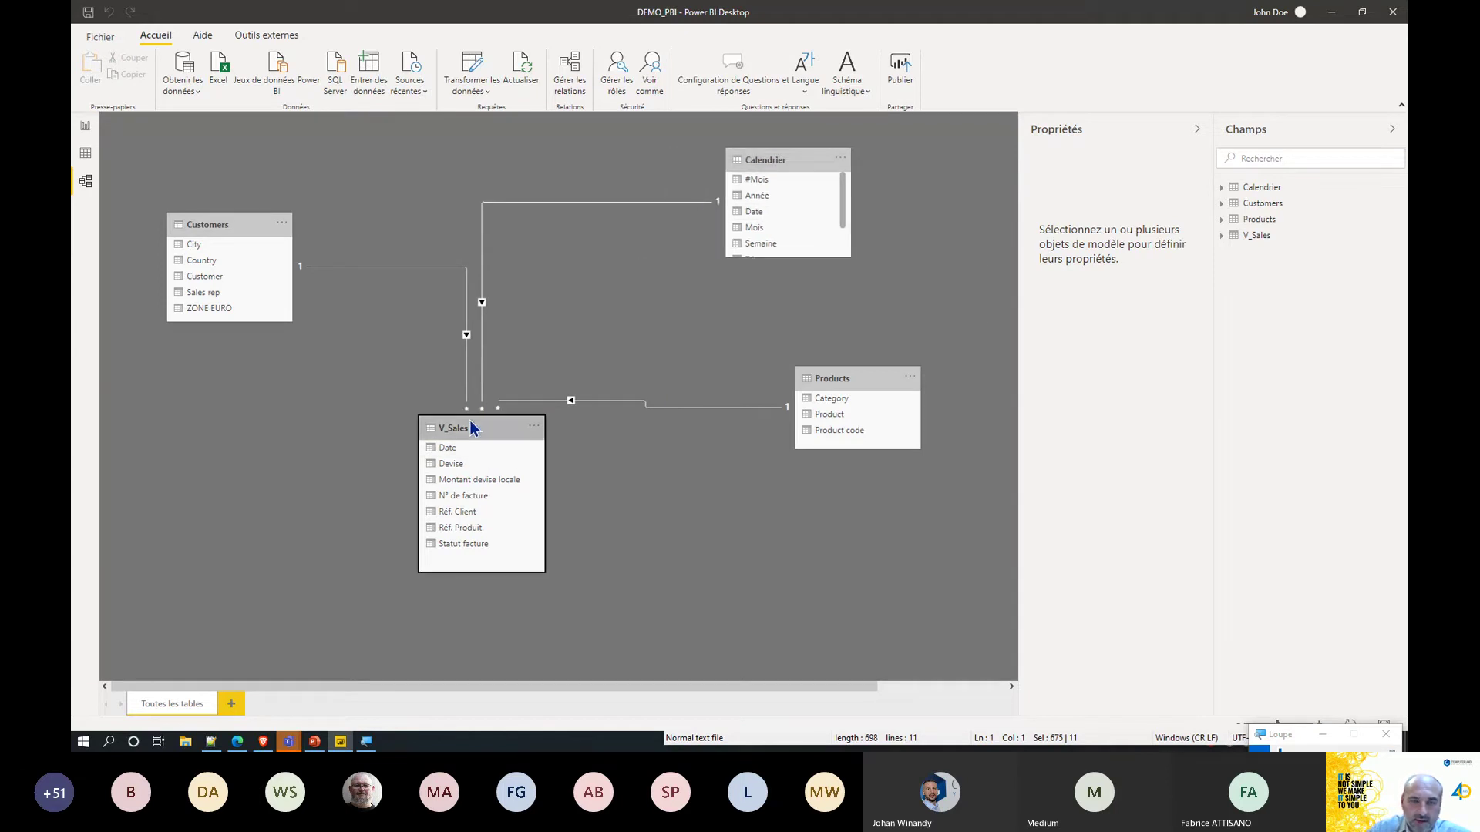
left_click_drag(238, 224, 217, 247)
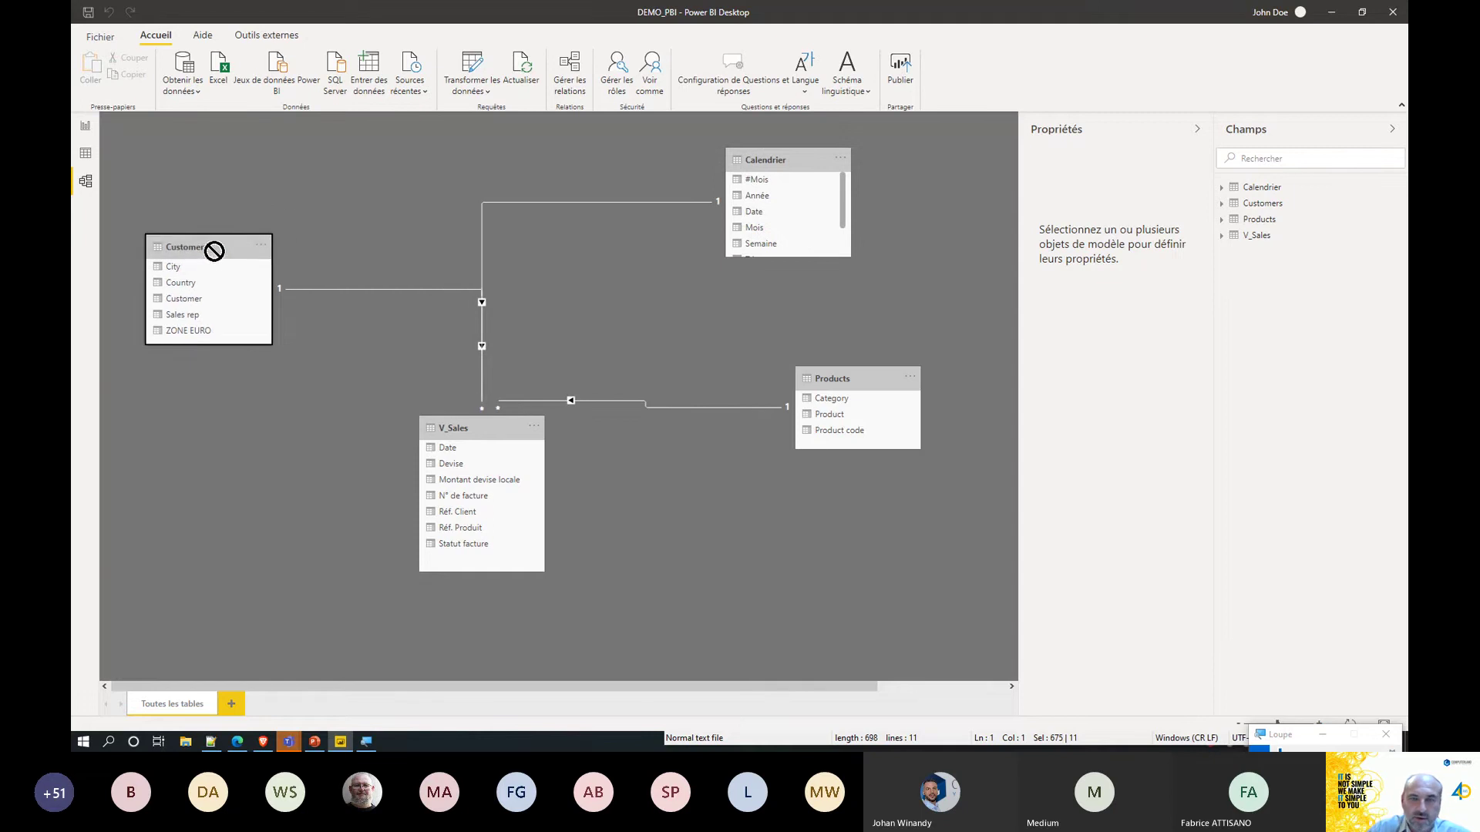
left_click_drag(483, 426, 464, 426)
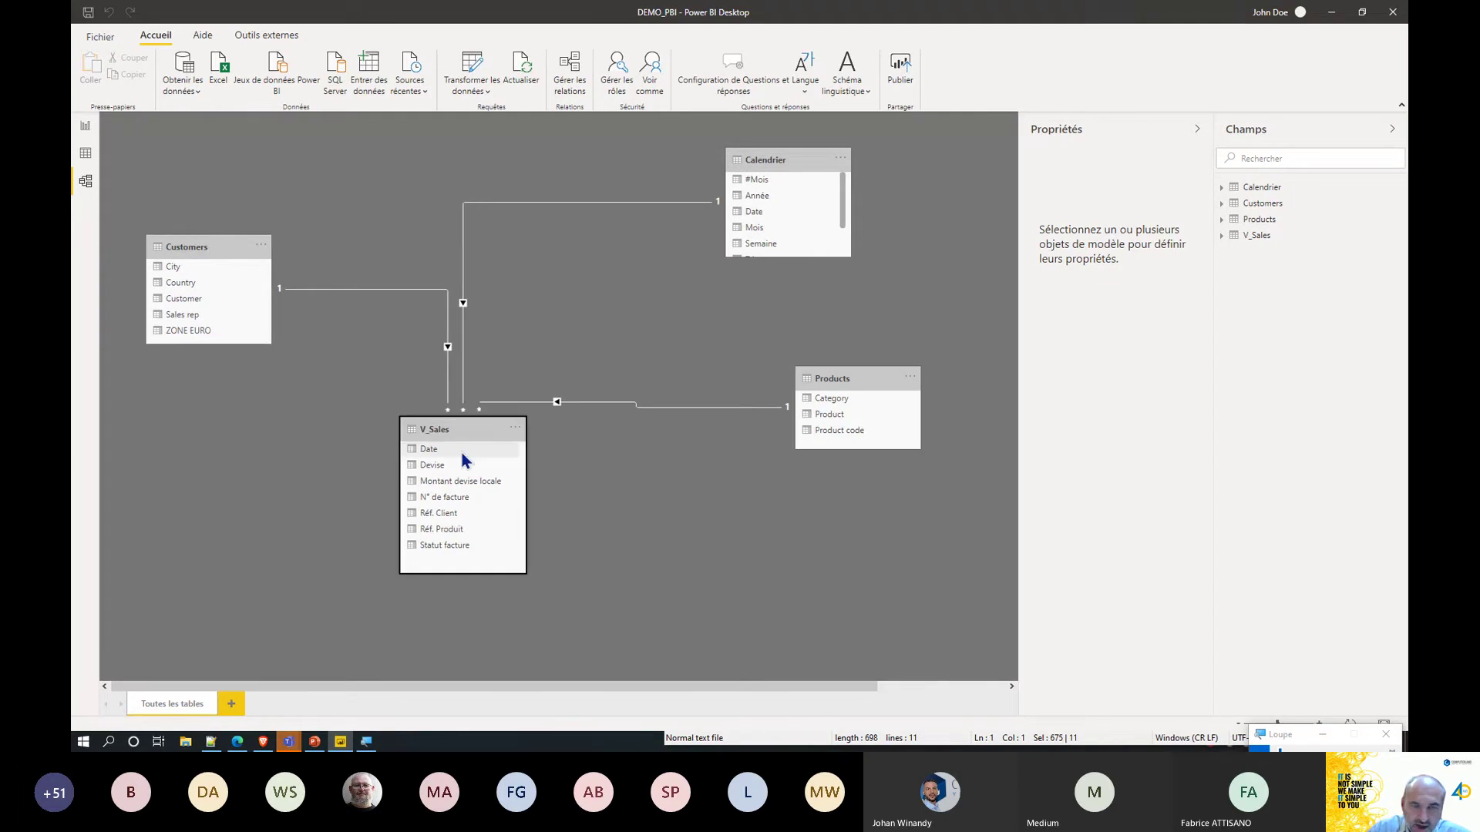
Add a second report page and insert a large empty line chart in the middle of it.
left_click(86, 128)
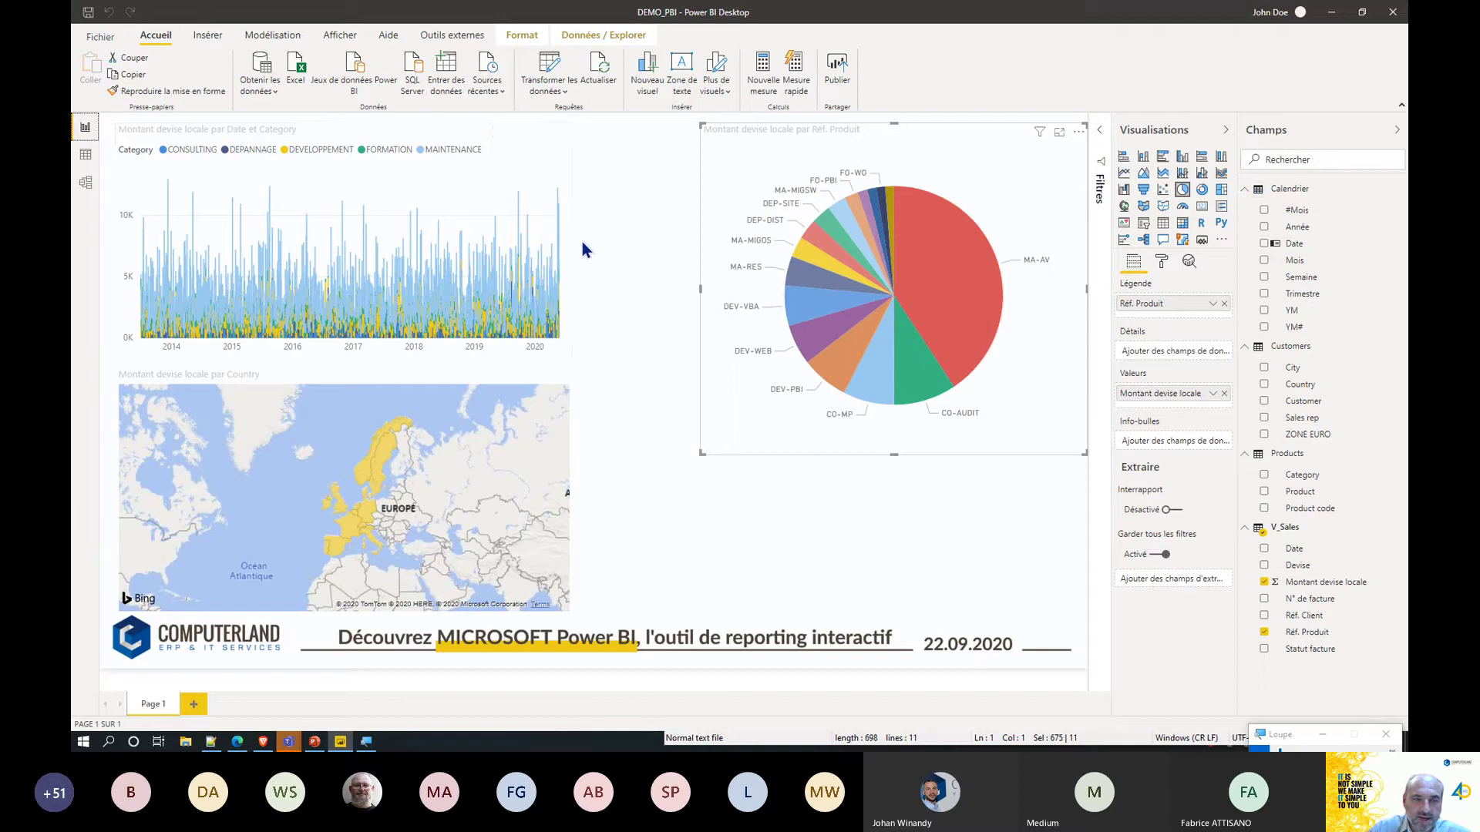
left_click(197, 706)
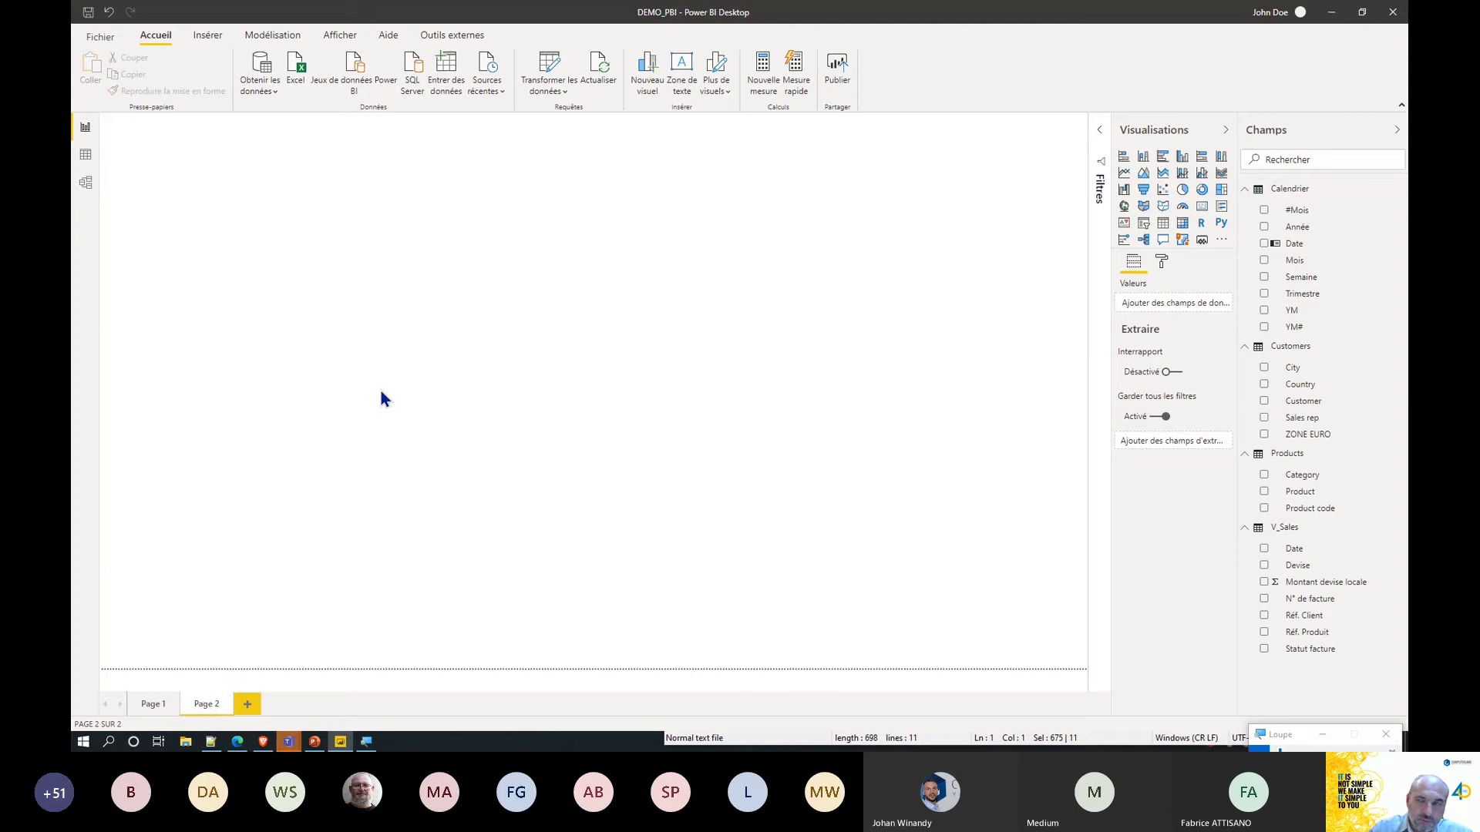
left_click(1124, 176)
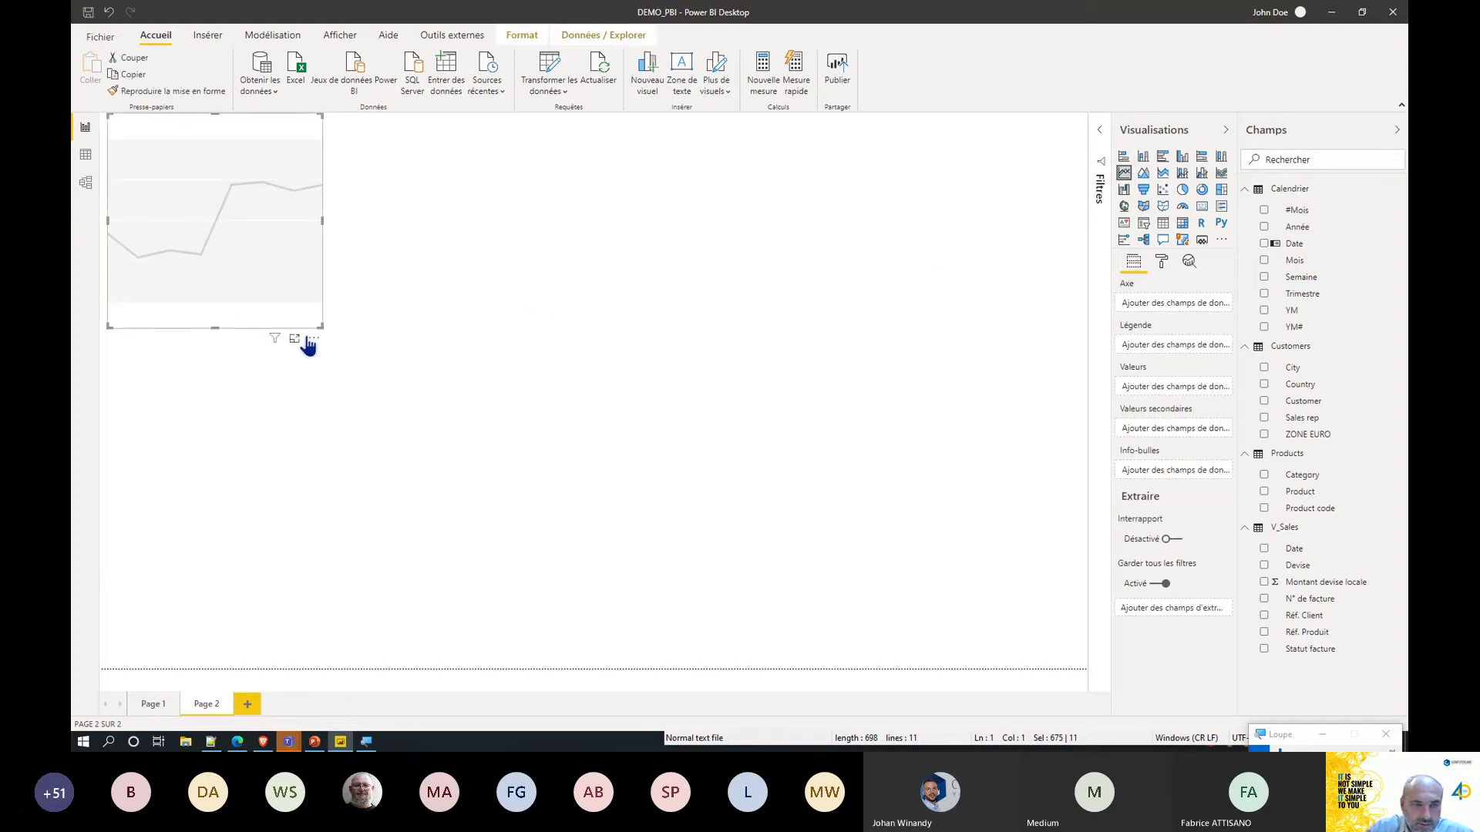
left_click_drag(321, 329, 799, 559)
left_click_drag(647, 406, 712, 396)
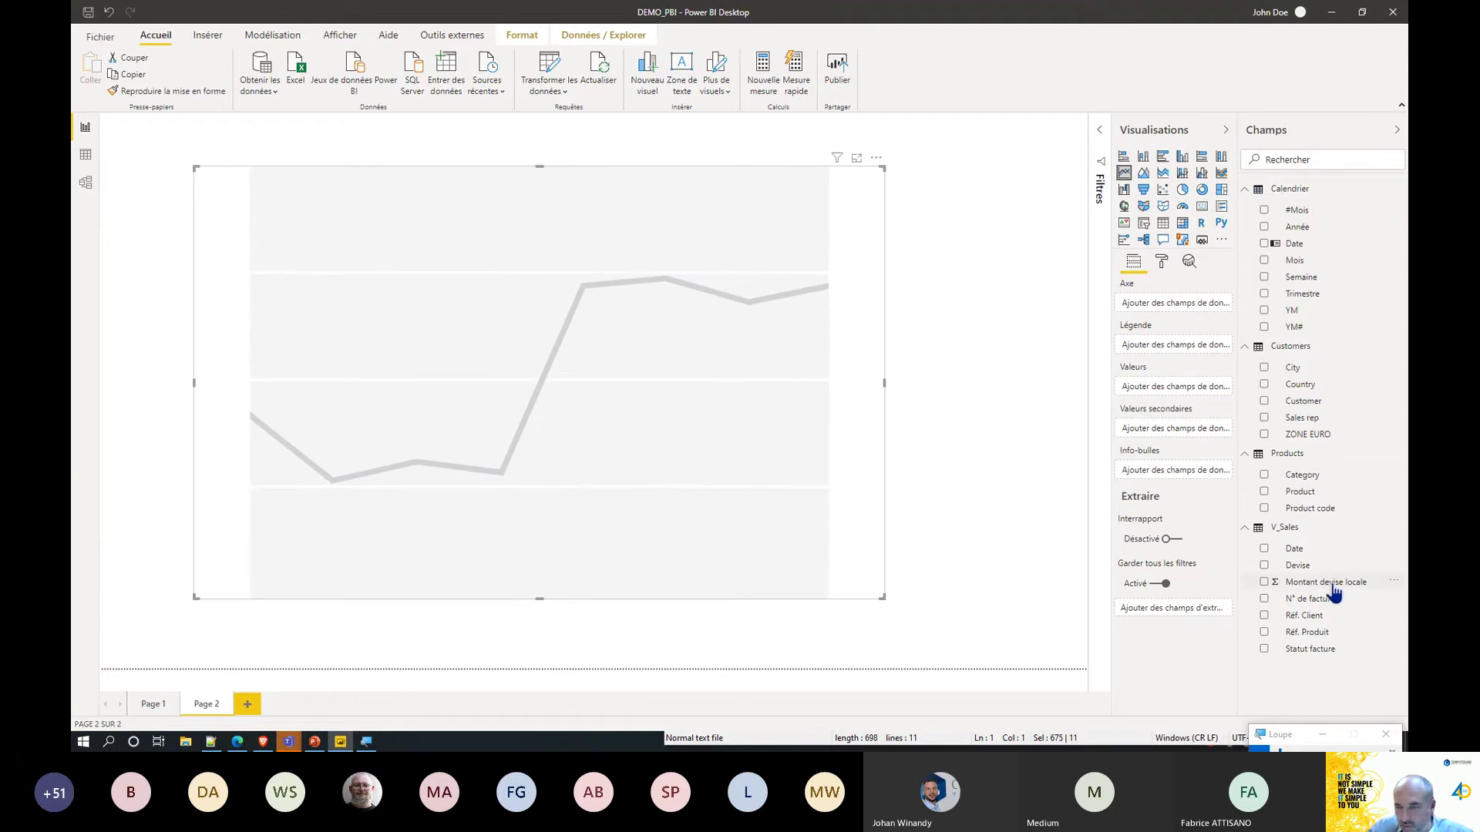
Plot Montant devise locale as the line chart's values, with Année and Mois from Calendrier on the axis.
left_click_drag(1349, 593, 1190, 391)
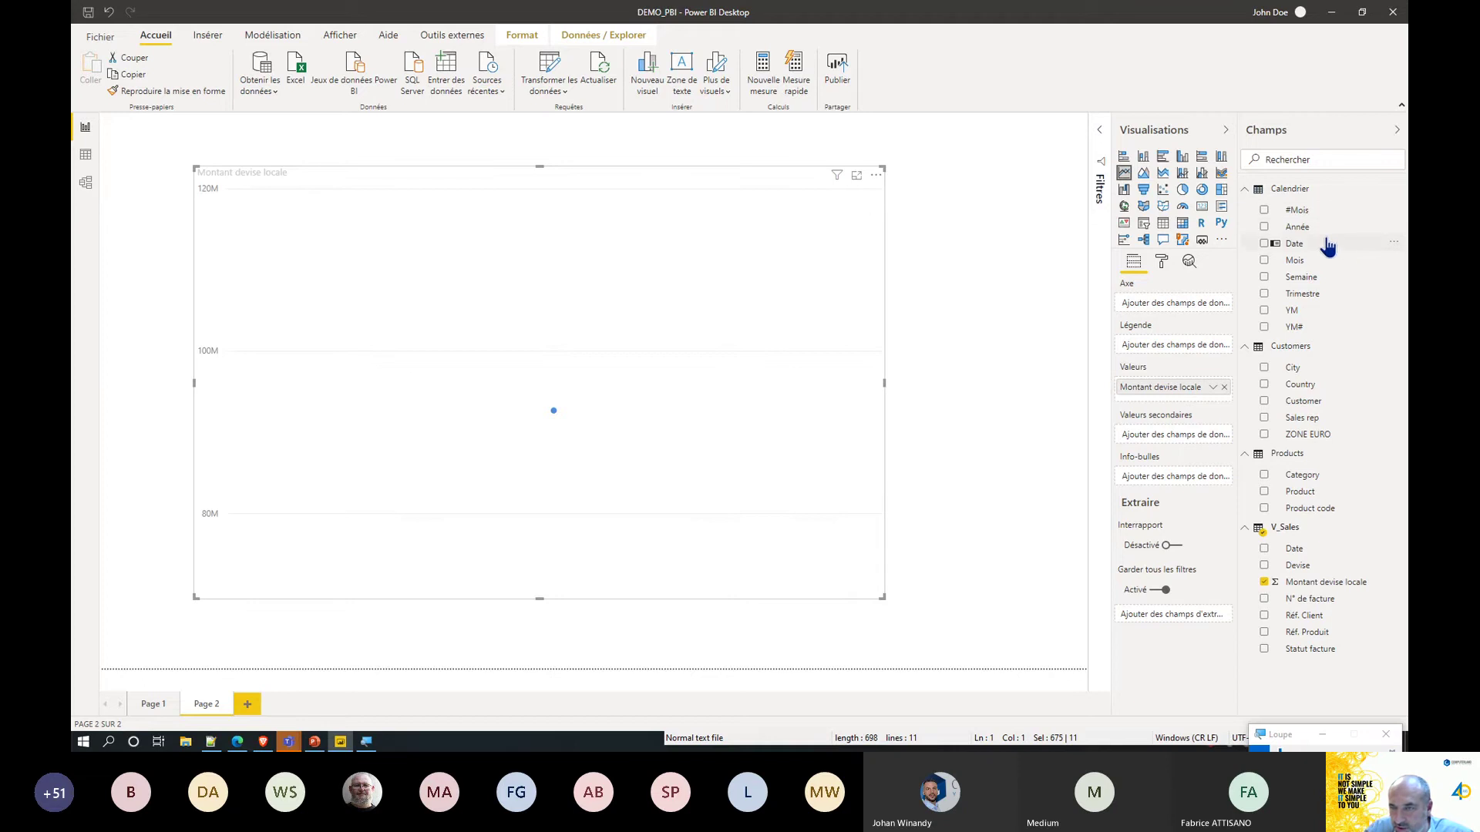
left_click_drag(1327, 231, 1174, 310)
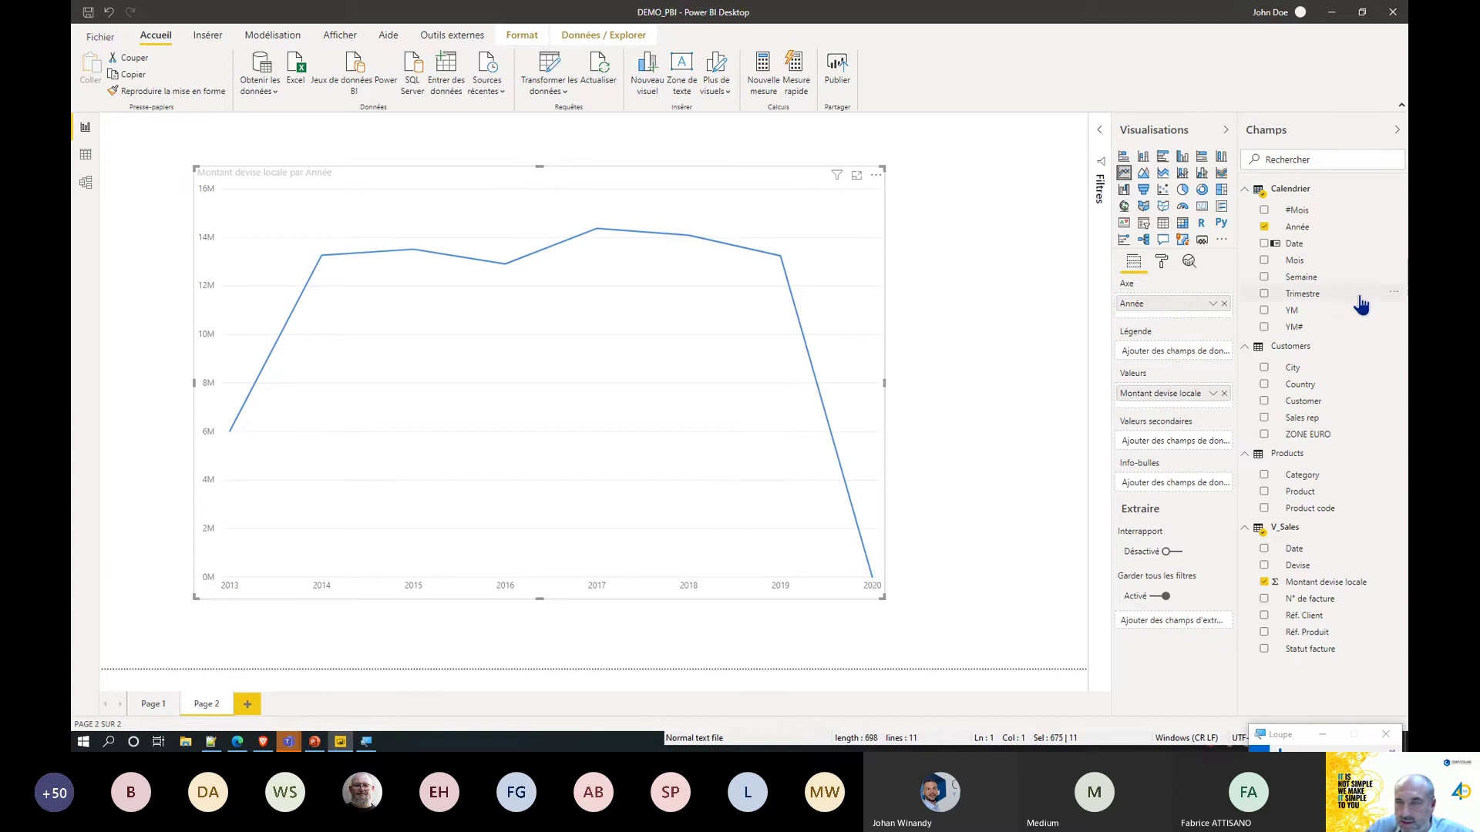
left_click_drag(1310, 263, 1182, 315)
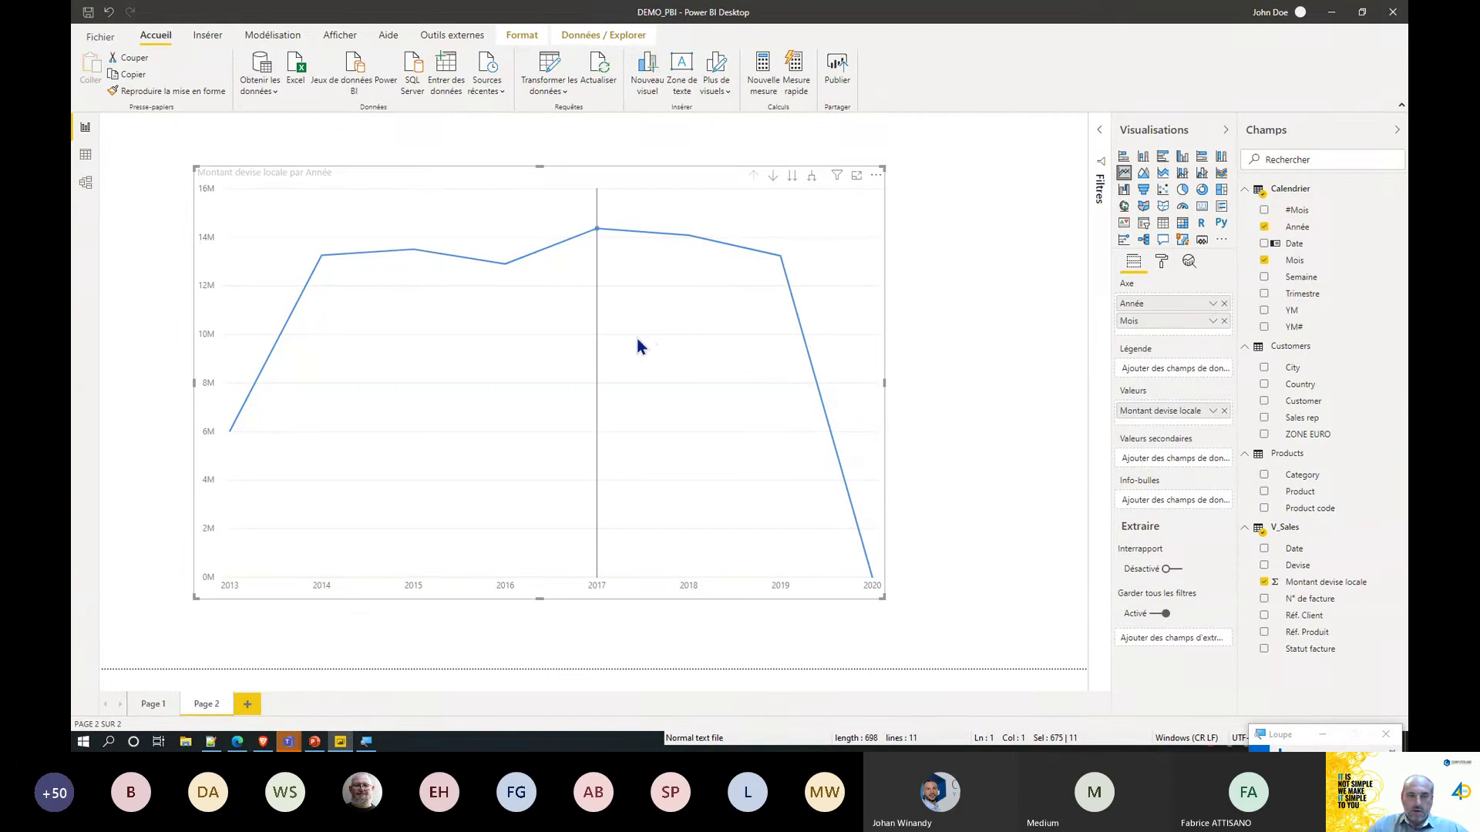
Move and widen the line chart slightly, and switch its hierarchy level from Année to Mois across all years.
mouse_move(381, 176)
left_mouse_down()
mouse_move(327, 165)
mouse_move(390, 163)
left_mouse_up()
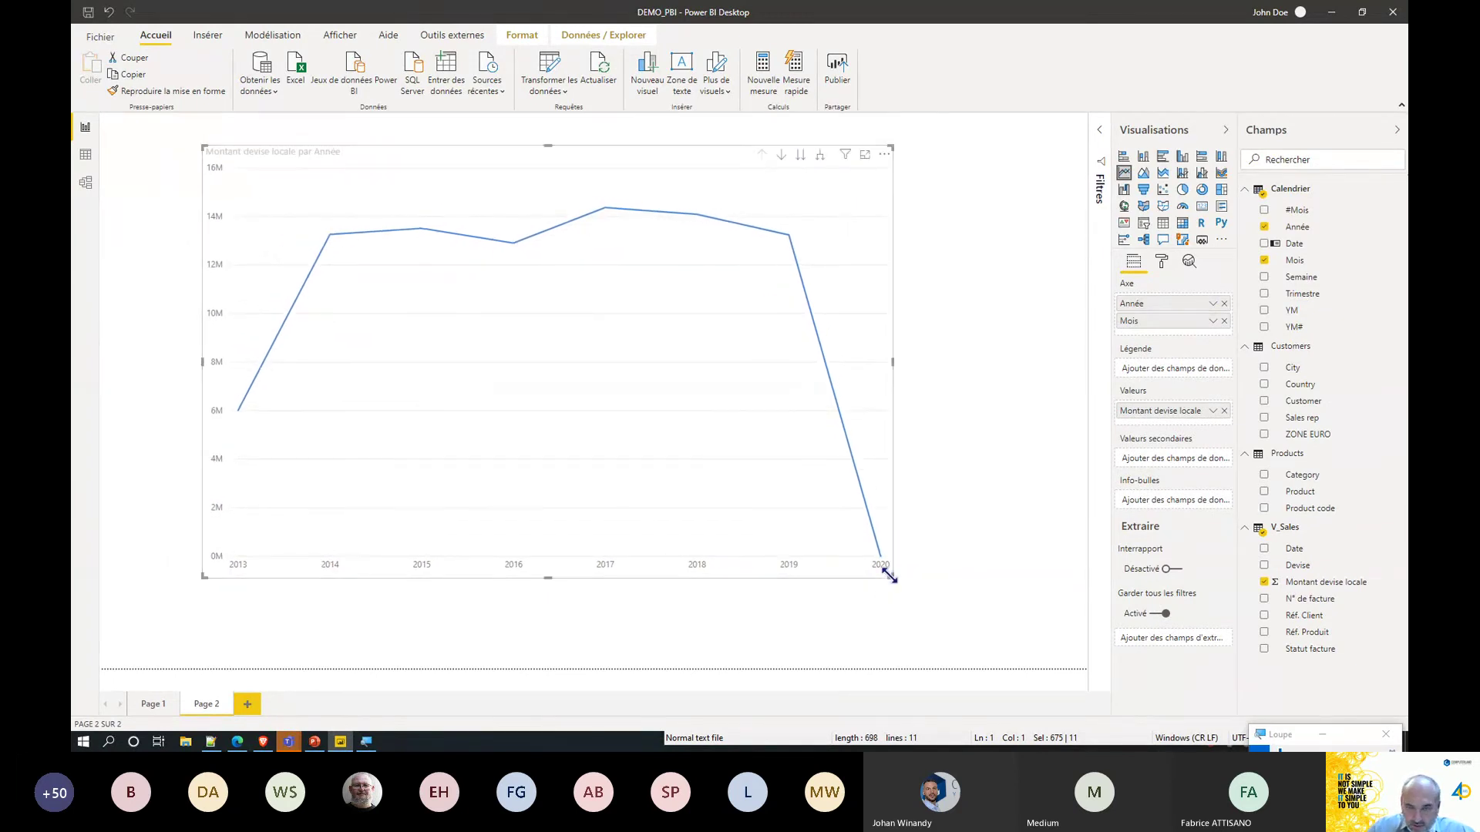
left_click_drag(889, 575, 918, 581)
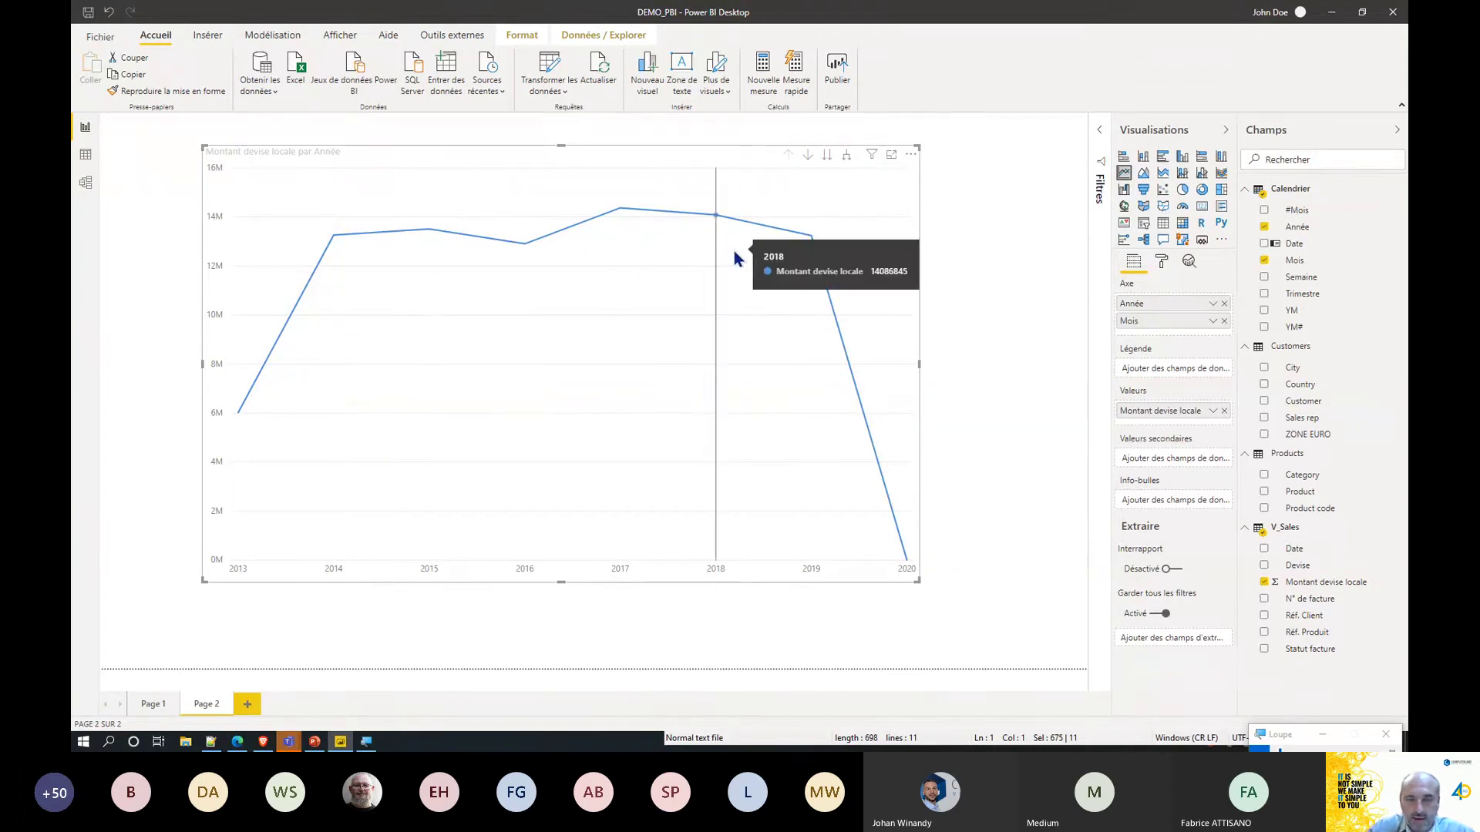
left_click(846, 157)
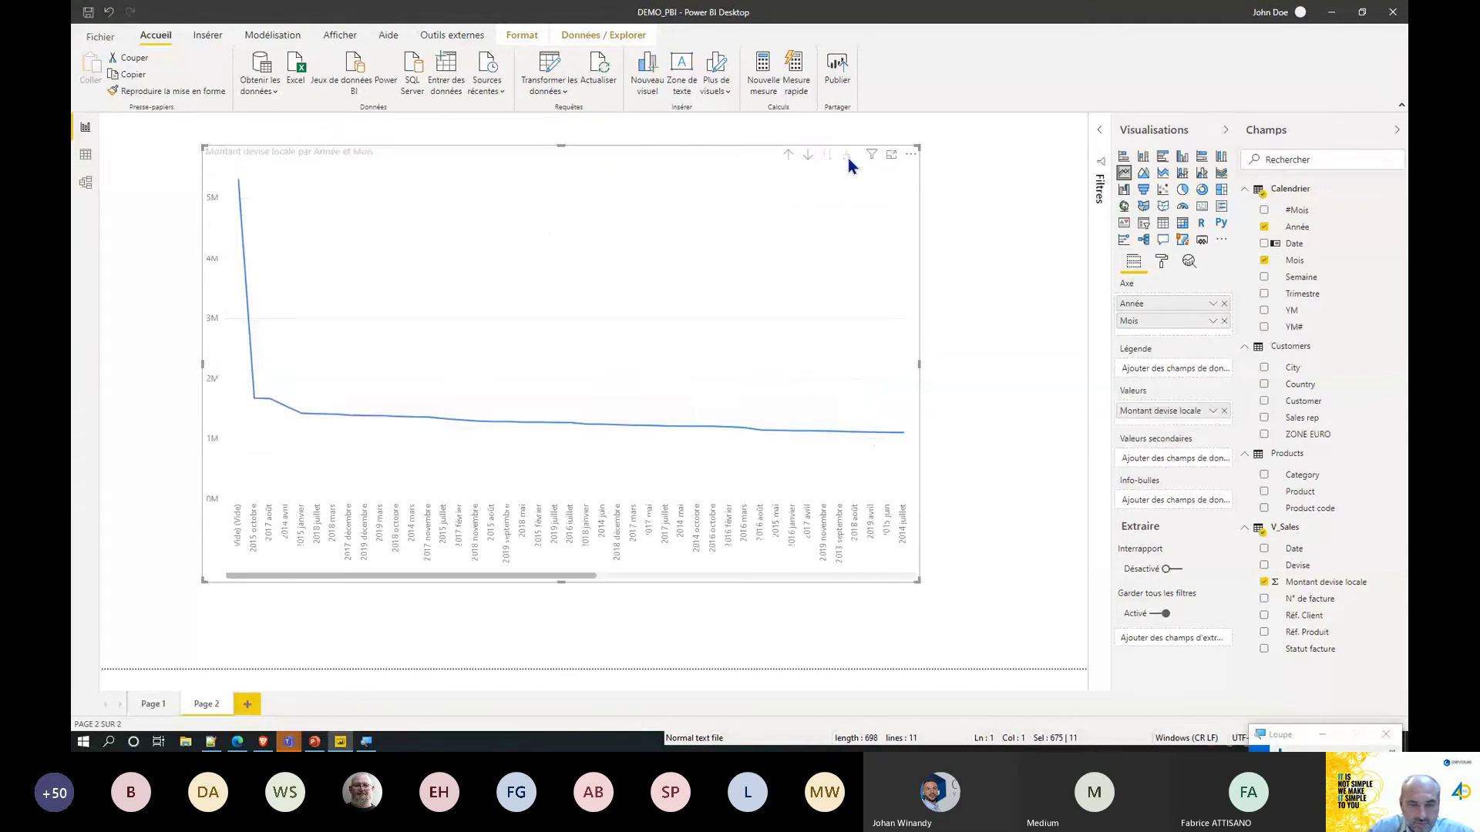
left_click(788, 156)
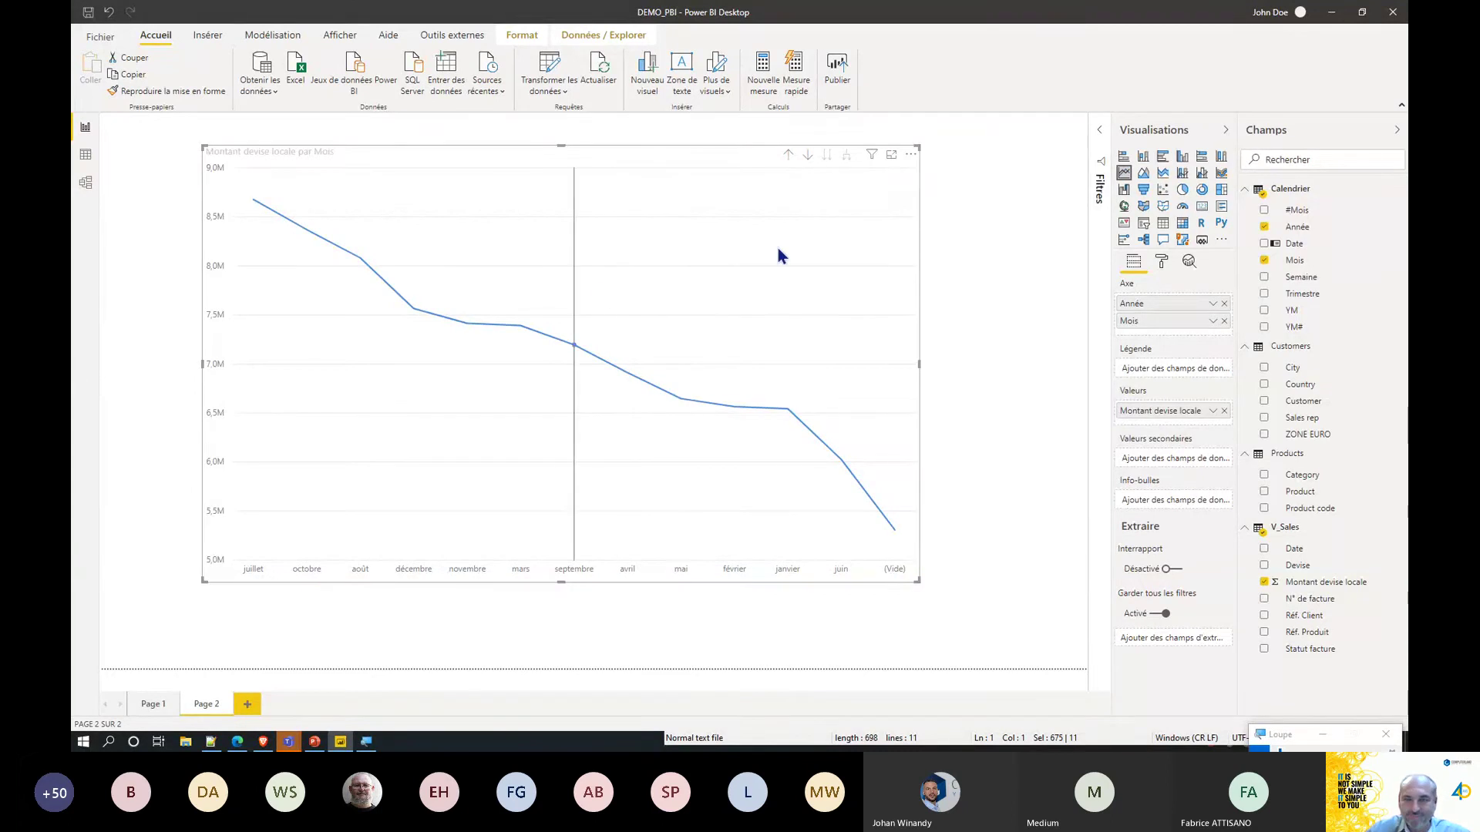
Sort the line chart in ascending order by Mois instead of by Montant devise locale.
left_click(909, 158)
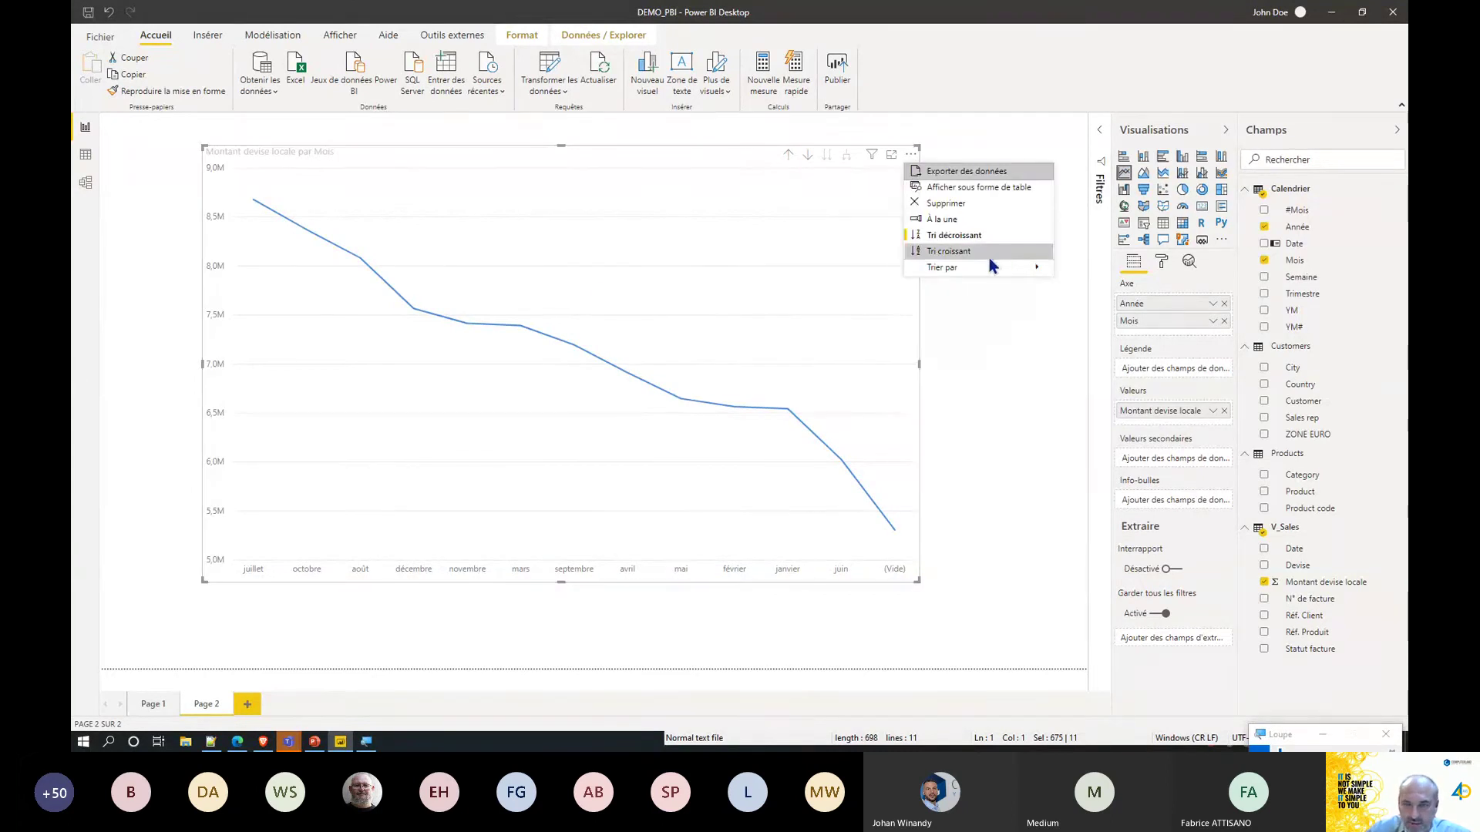
left_click(909, 159)
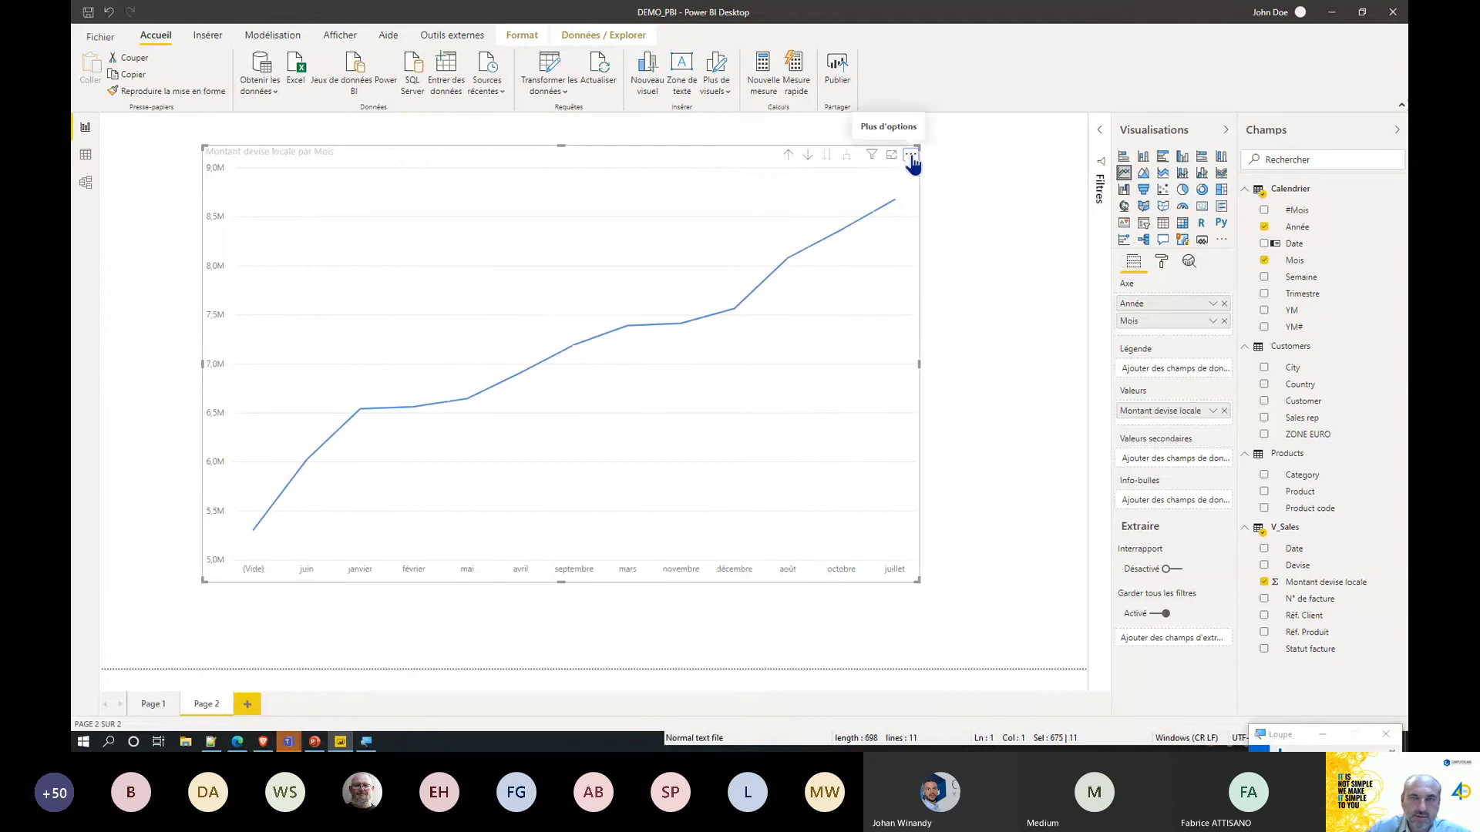
left_click(910, 155)
mouse_move(960, 275)
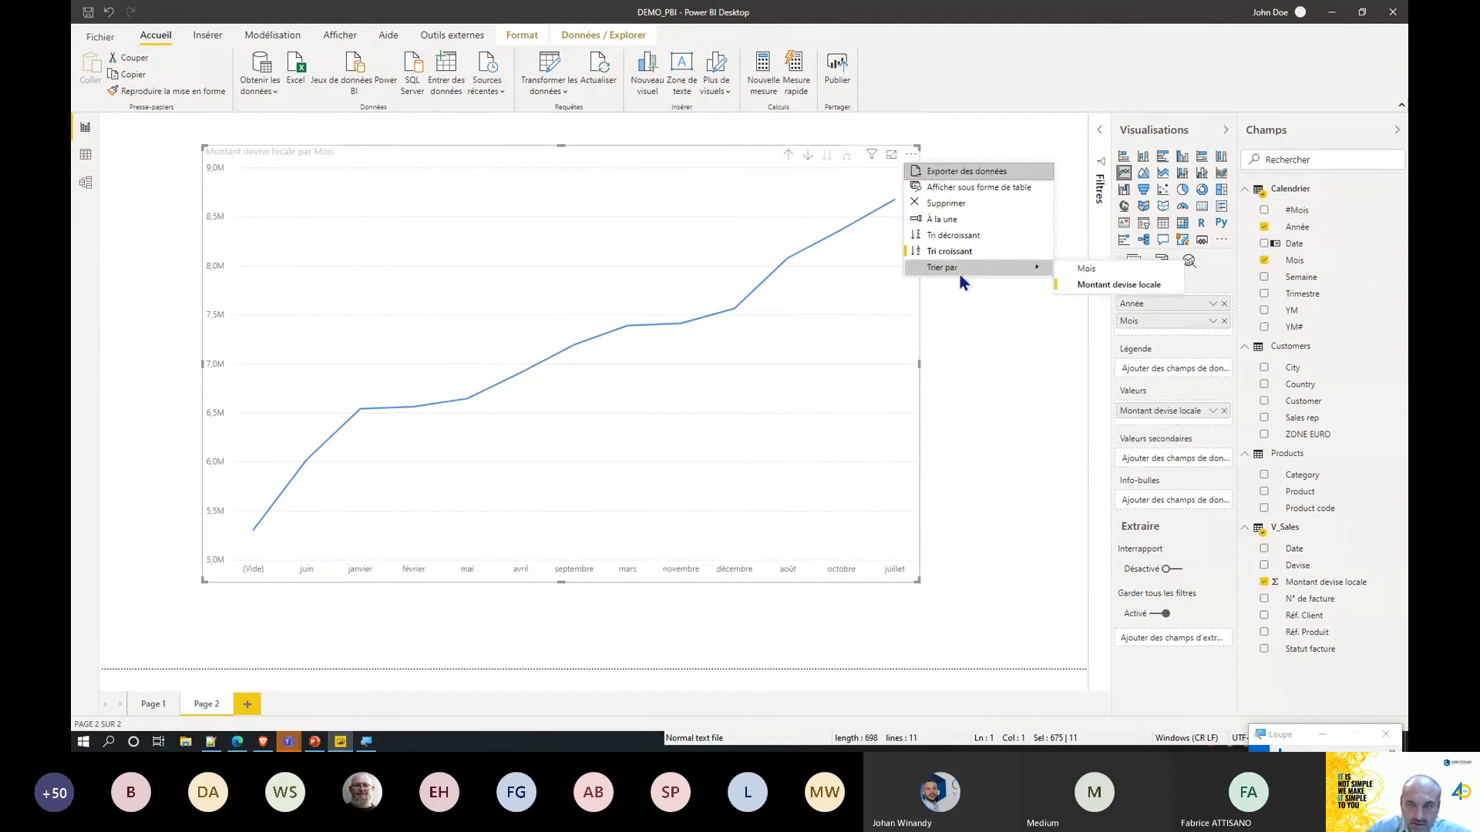
left_click(1094, 284)
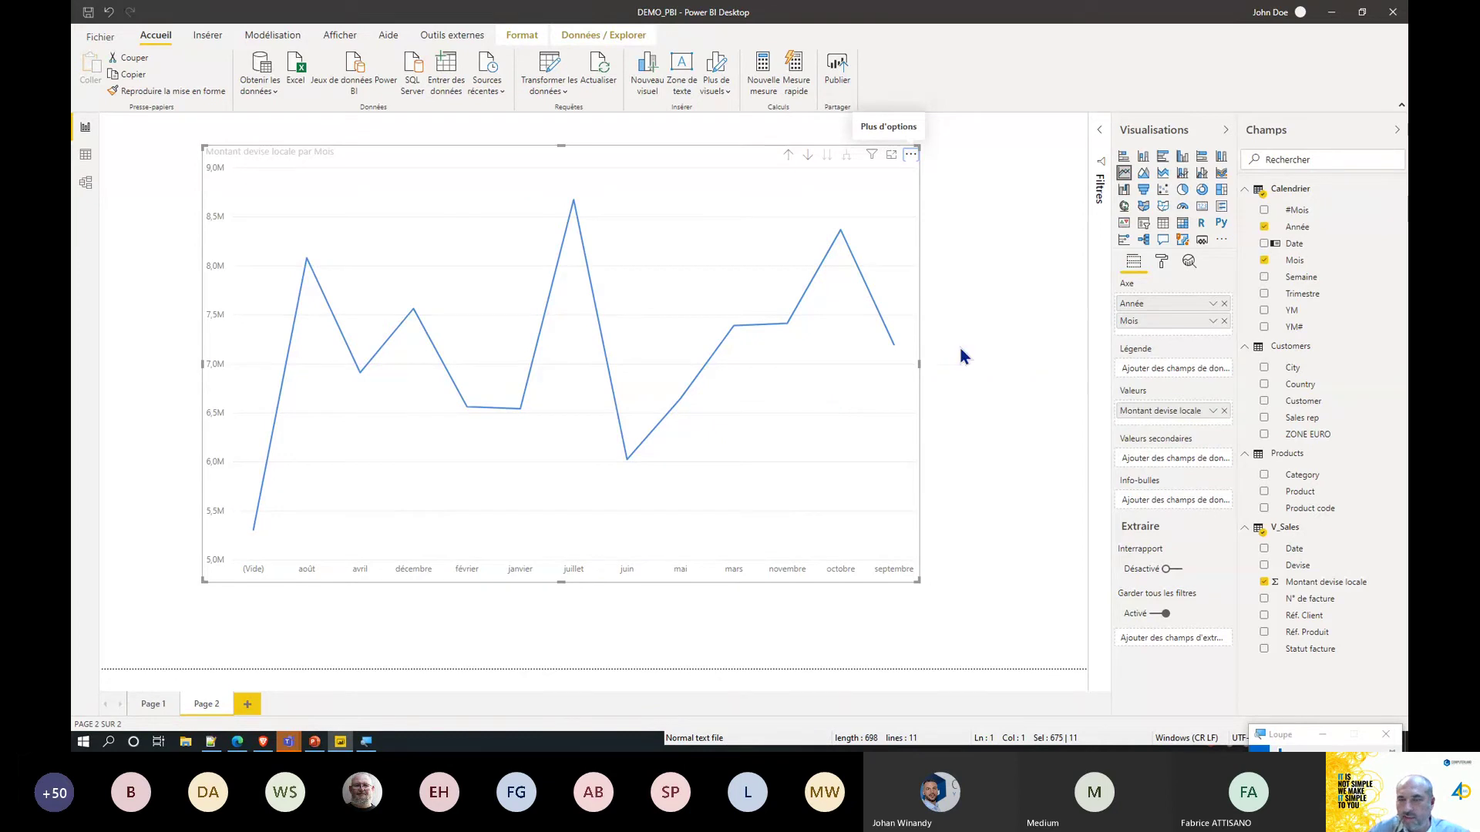
In the Calendrier table data, set the Mois column to sort by #Mois, and return to the report's line chart.
left_click(85, 158)
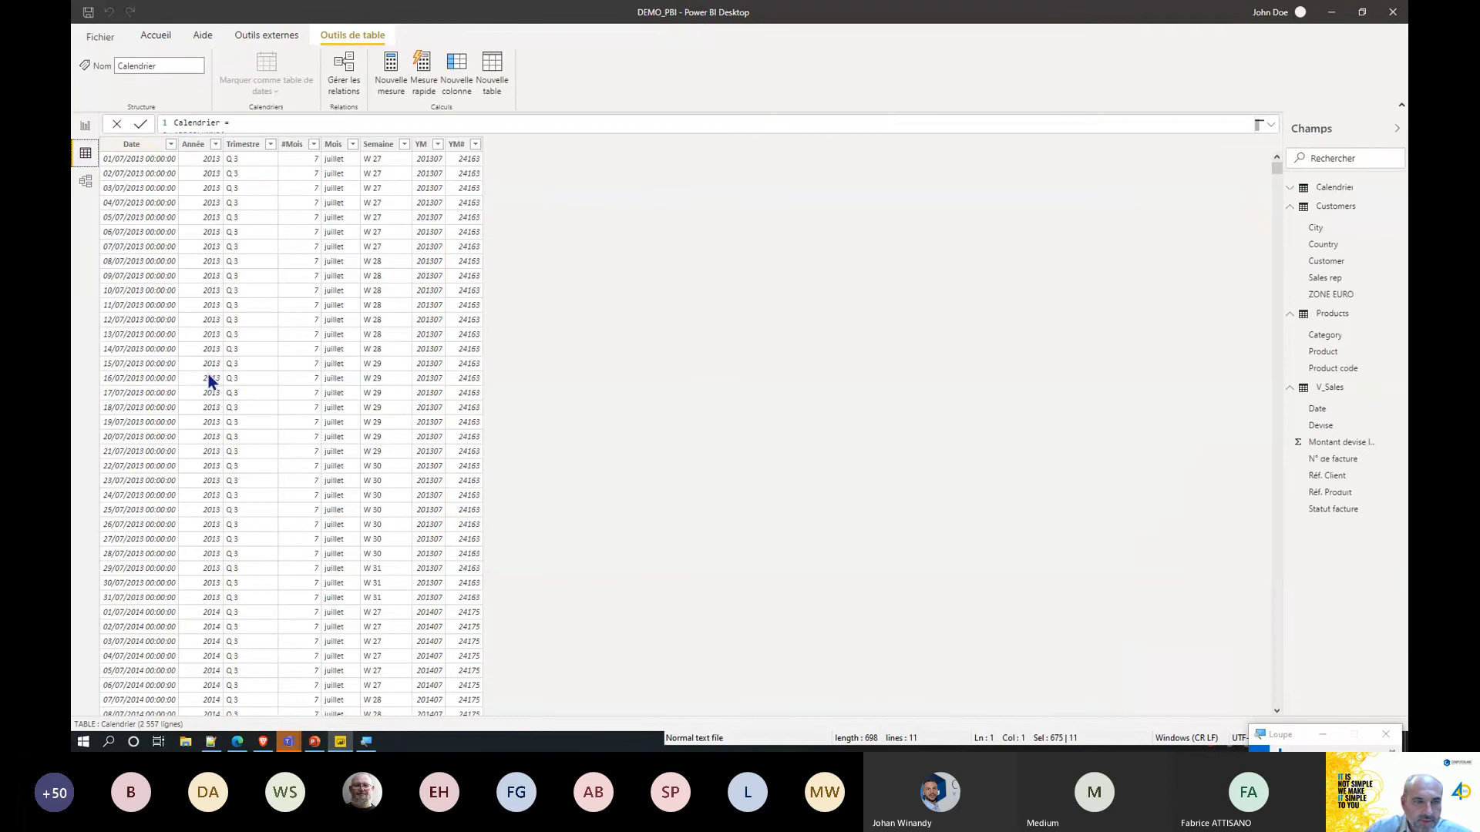
left_click(334, 145)
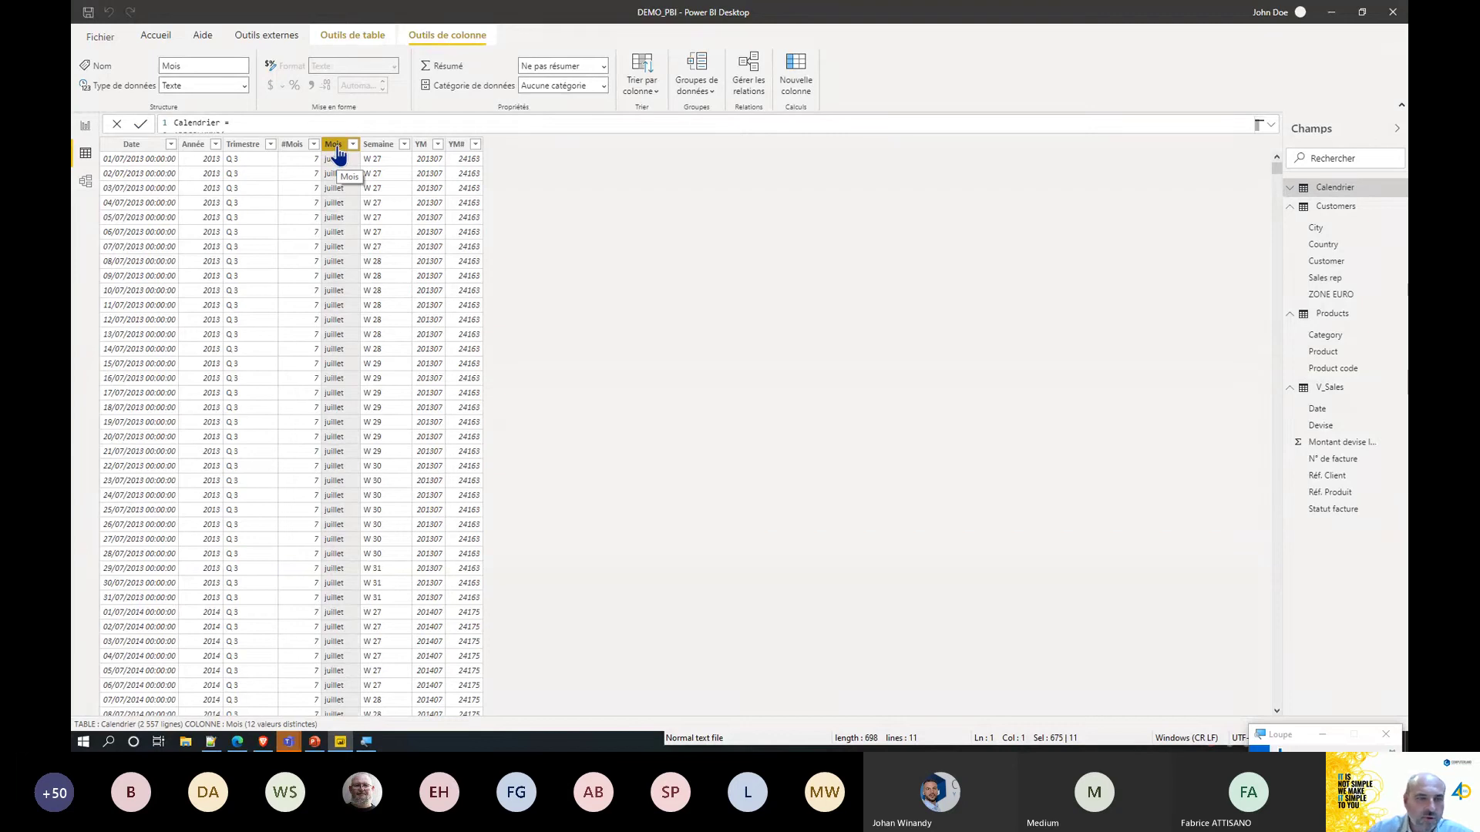
left_click(648, 91)
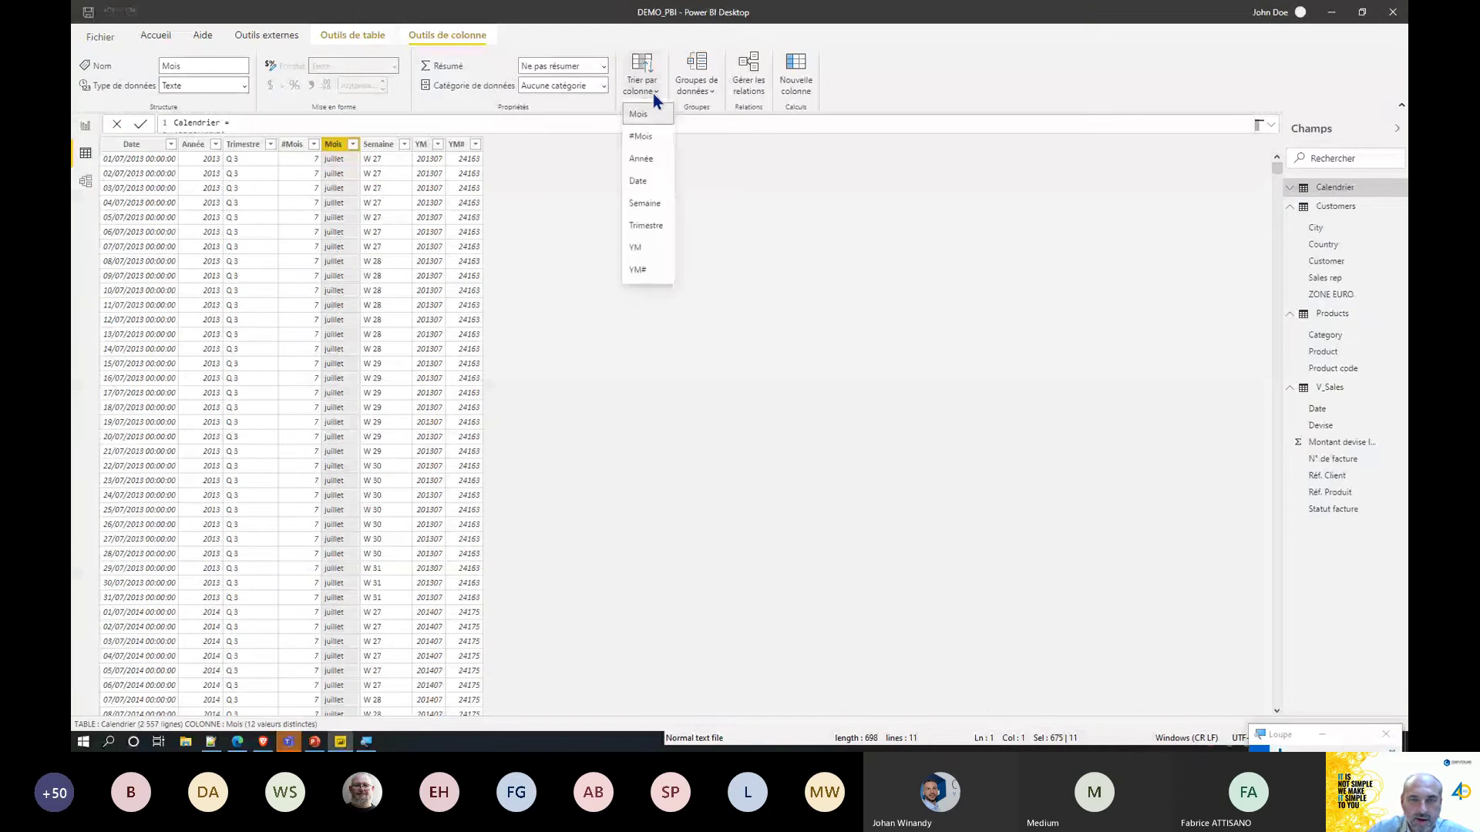
left_click(650, 138)
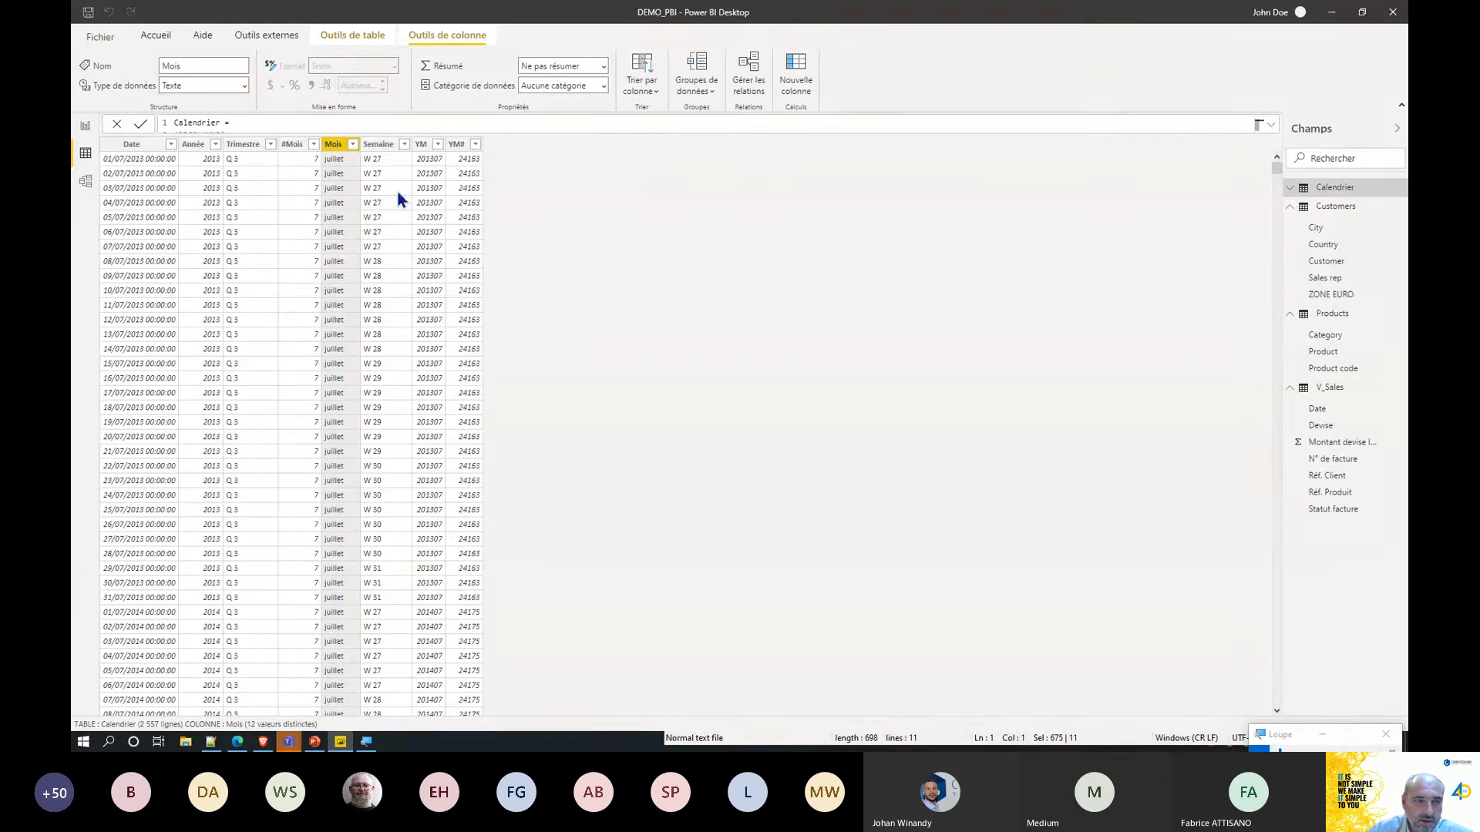
left_click(84, 128)
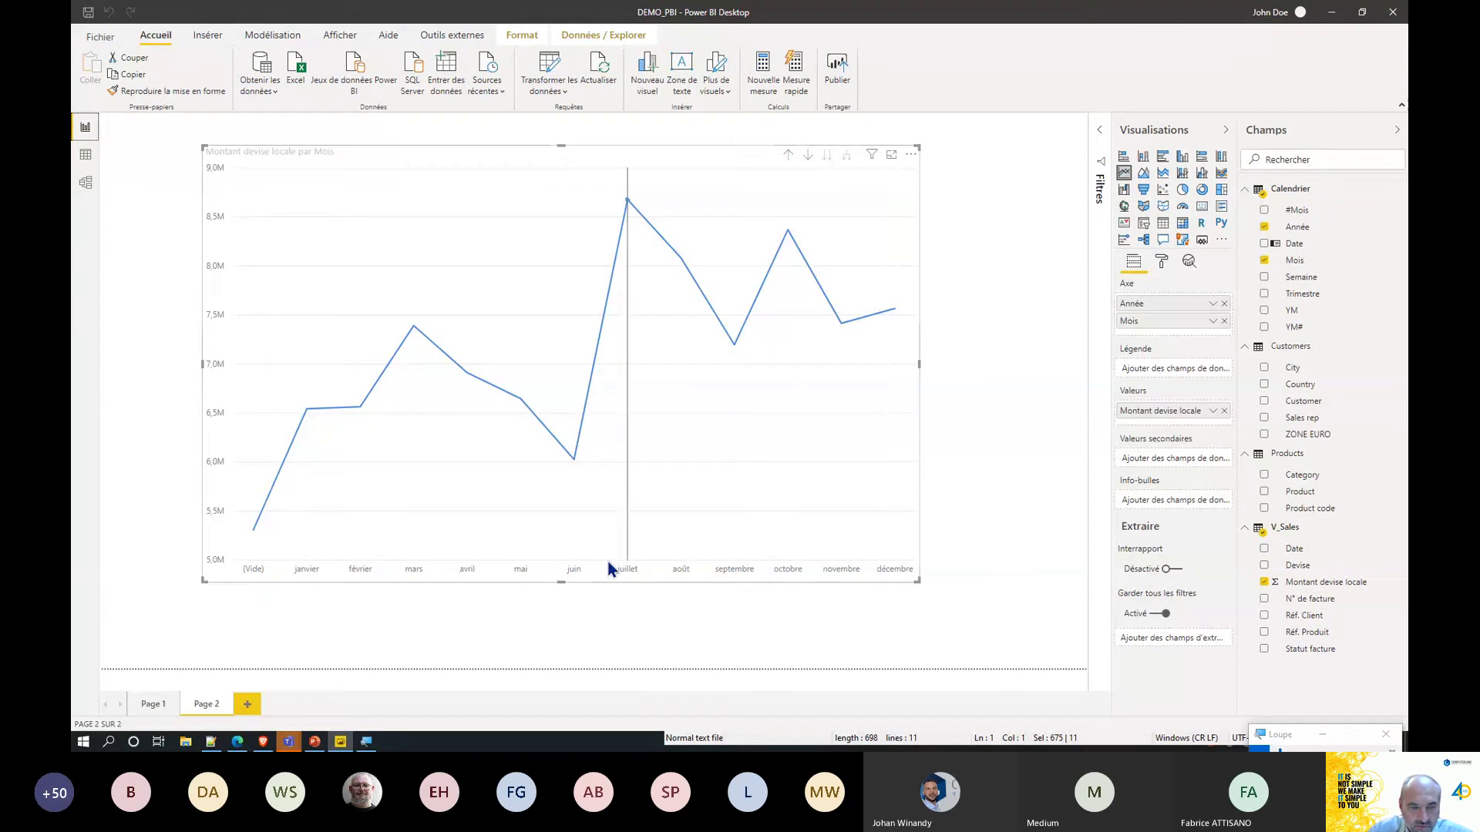
mouse_move(608, 564)
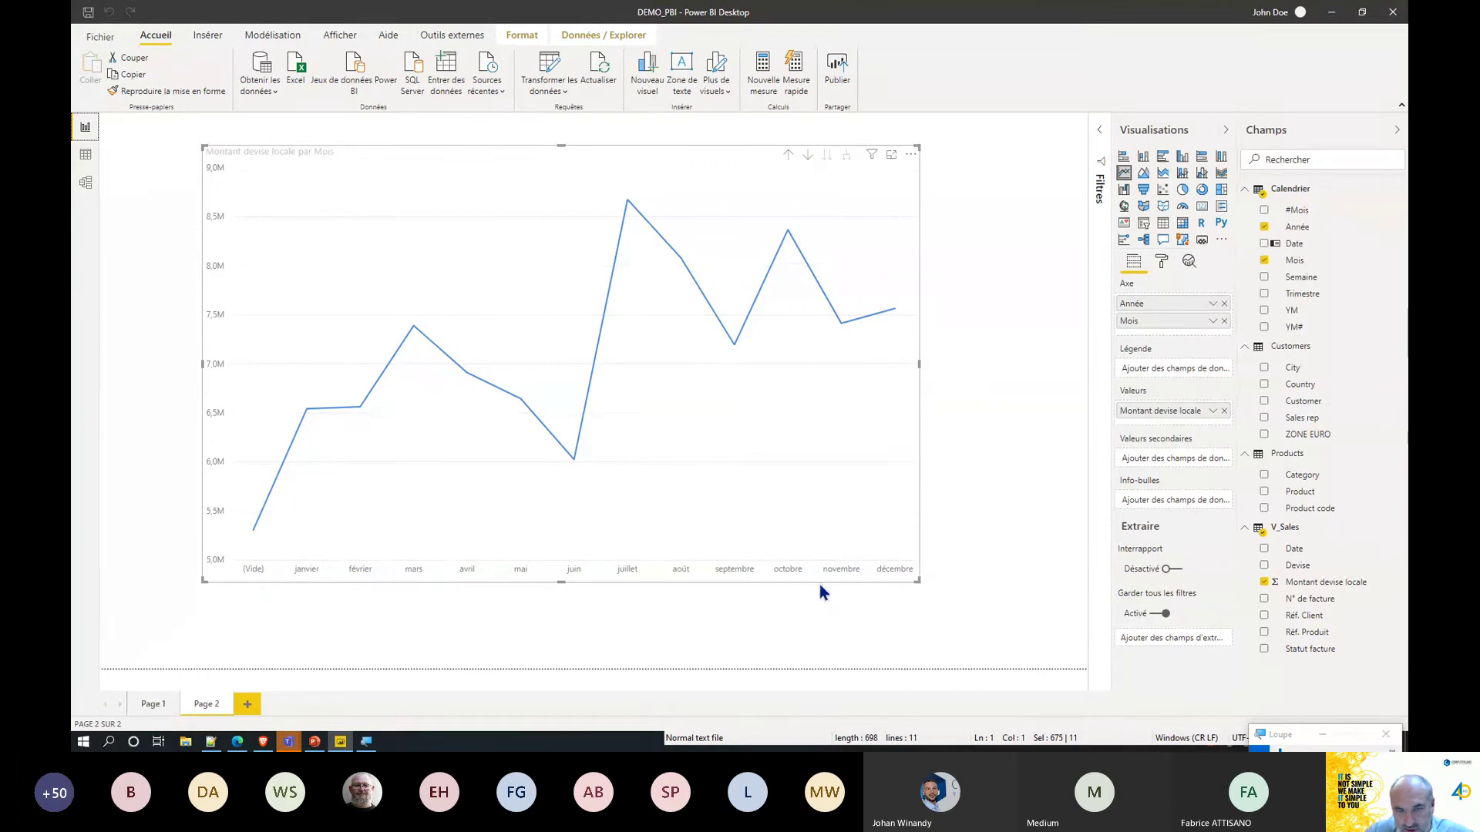
Bring the line chart back to Année, expand it to Année and Mois combined, and stretch it to the page's left edge.
left_click(787, 158)
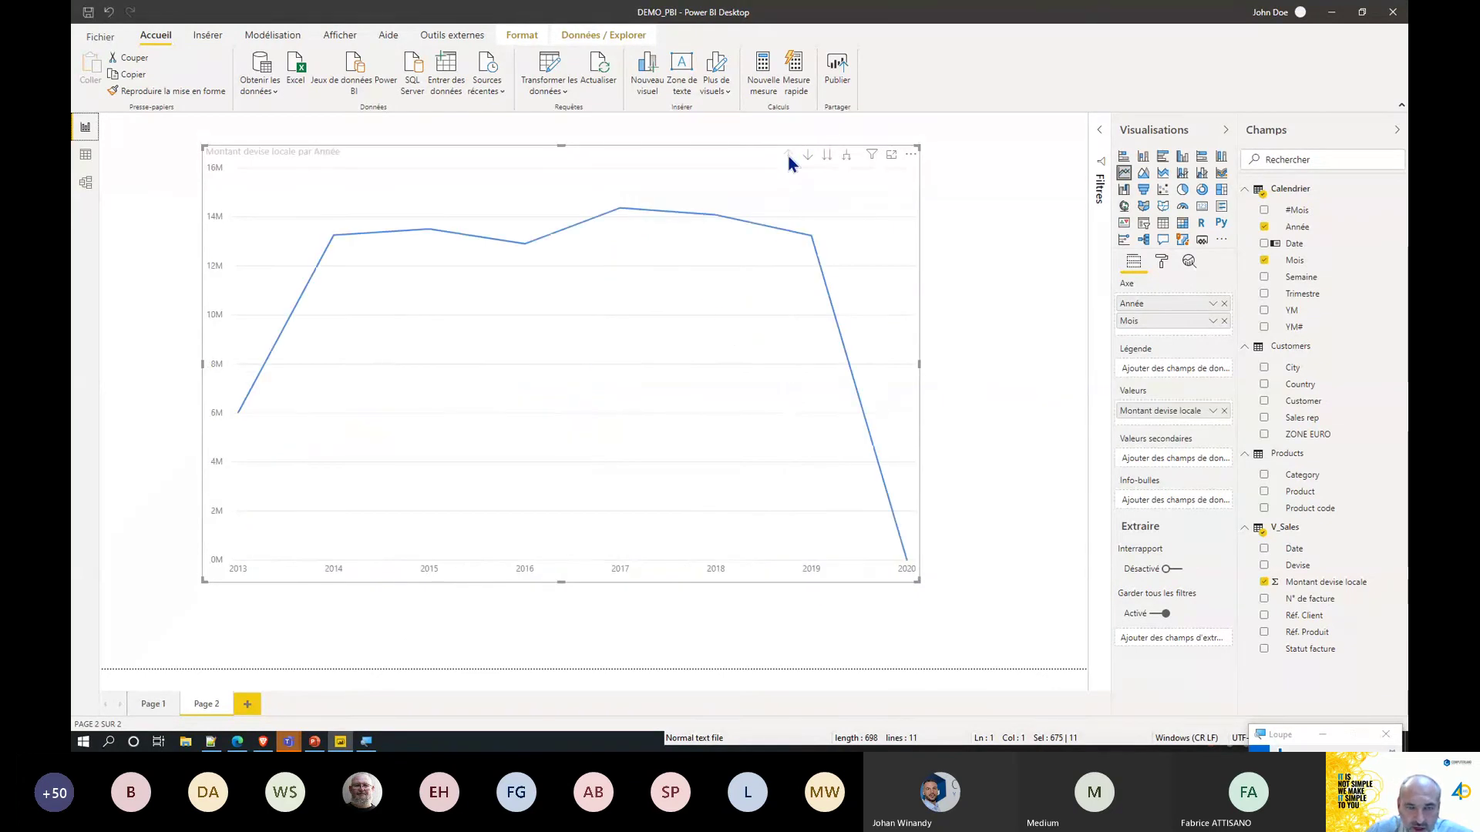
left_click(847, 158)
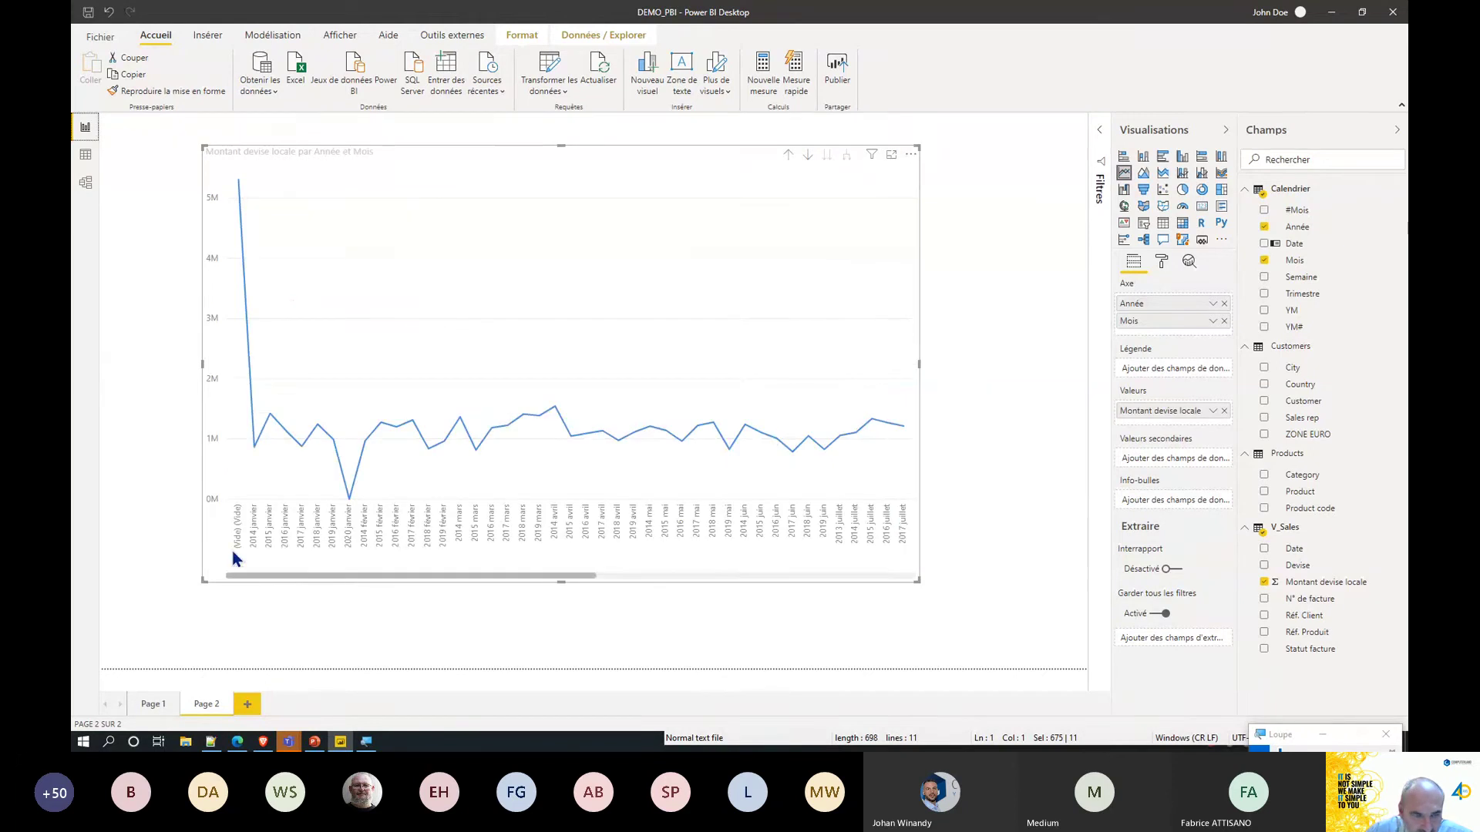
left_click(910, 157)
mouse_move(960, 268)
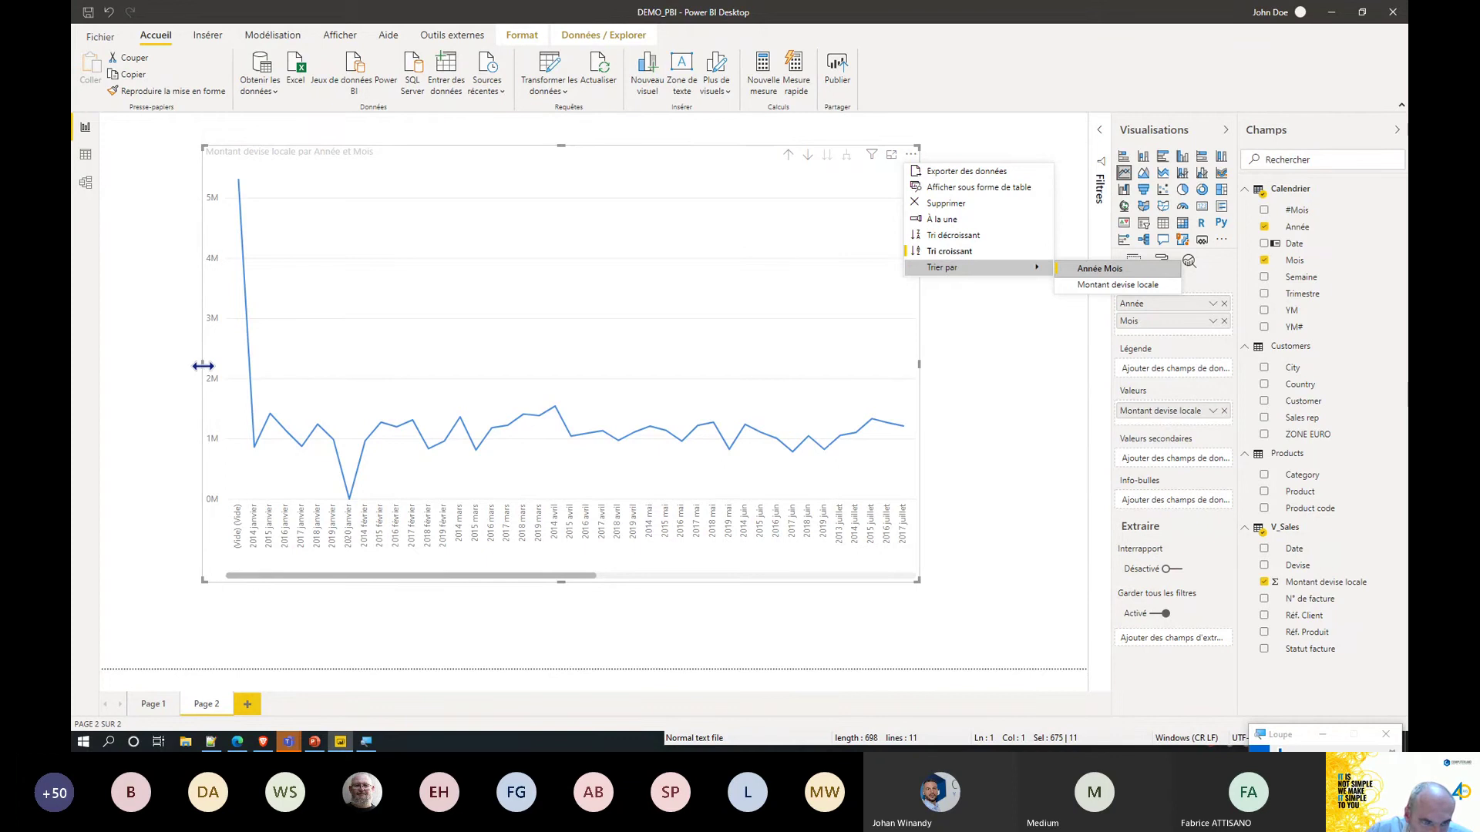
left_click_drag(202, 364, 100, 363)
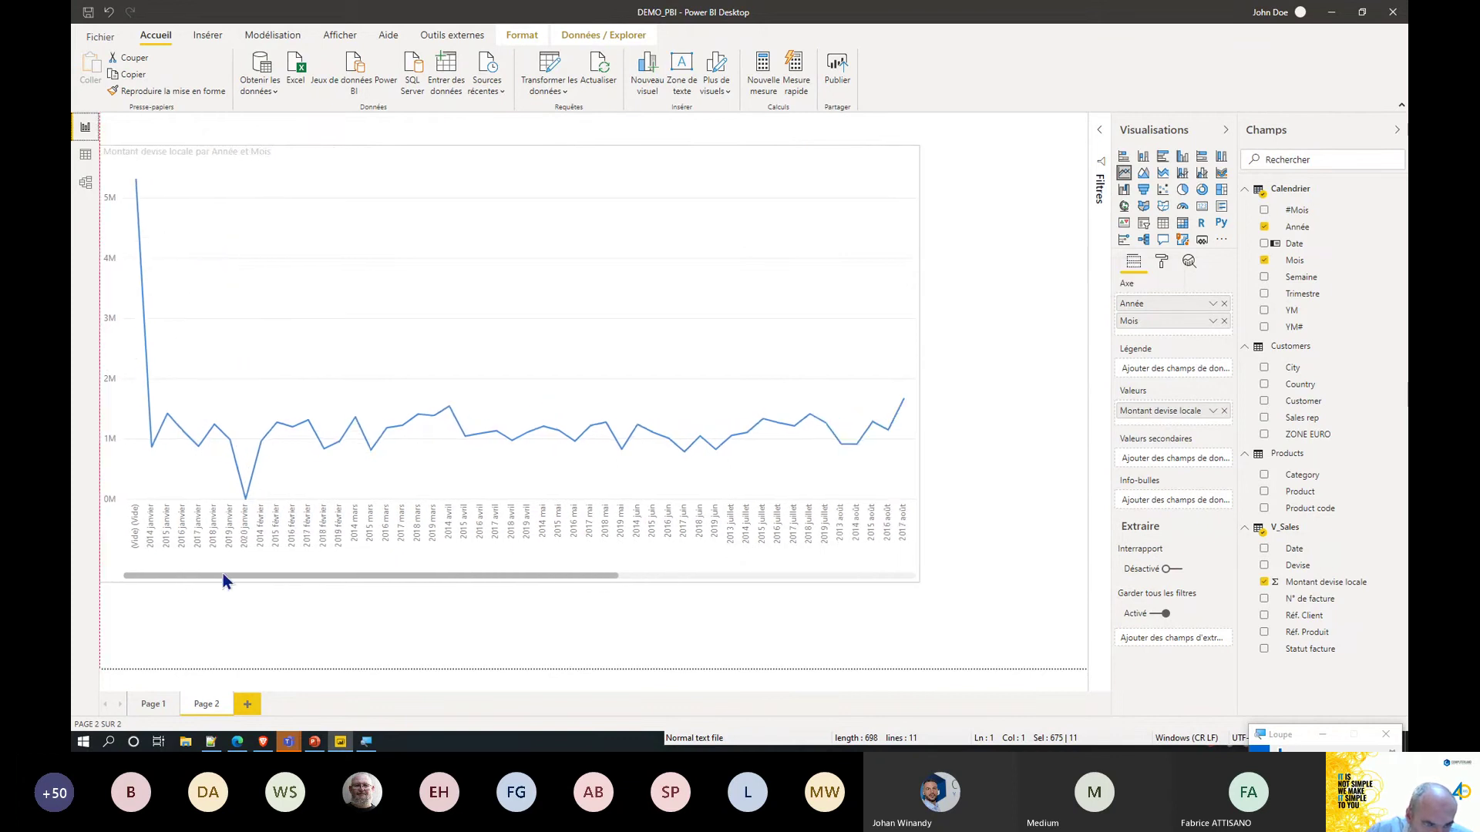
Sort the expanded line chart chronologically by Année Mois in ascending order, and look along its time axis.
left_click(910, 154)
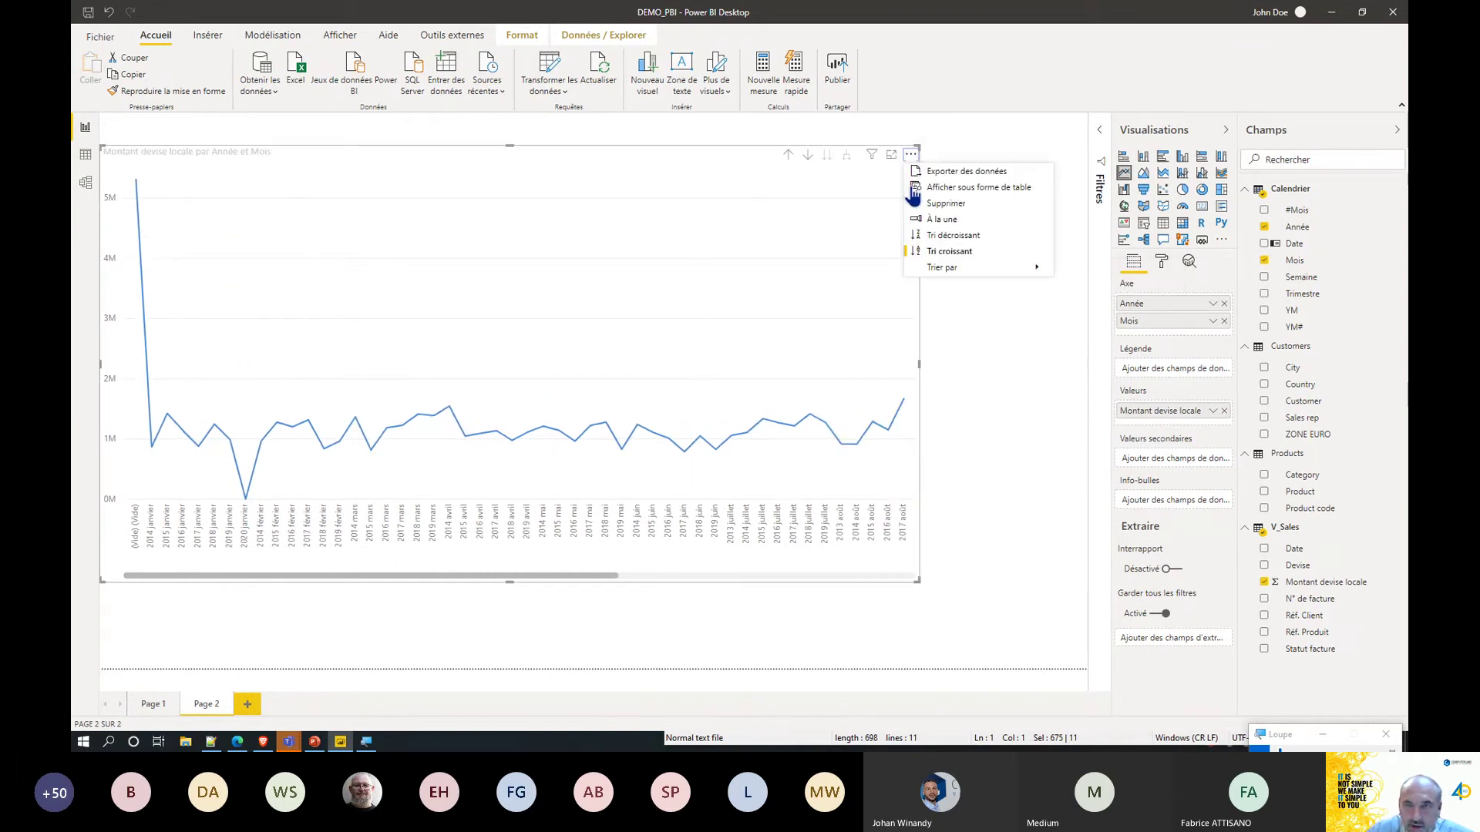
left_click(966, 252)
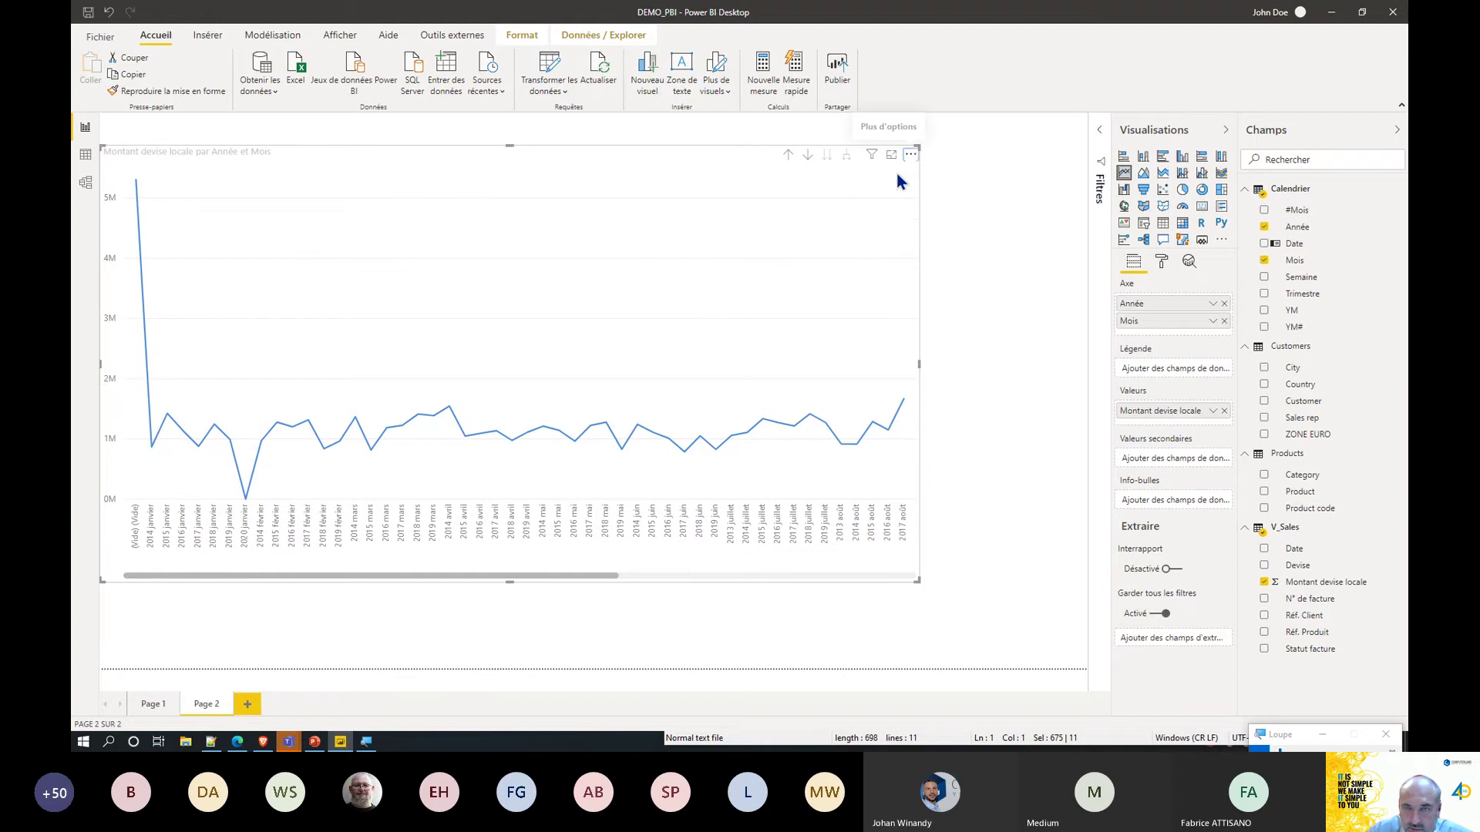
left_click(911, 155)
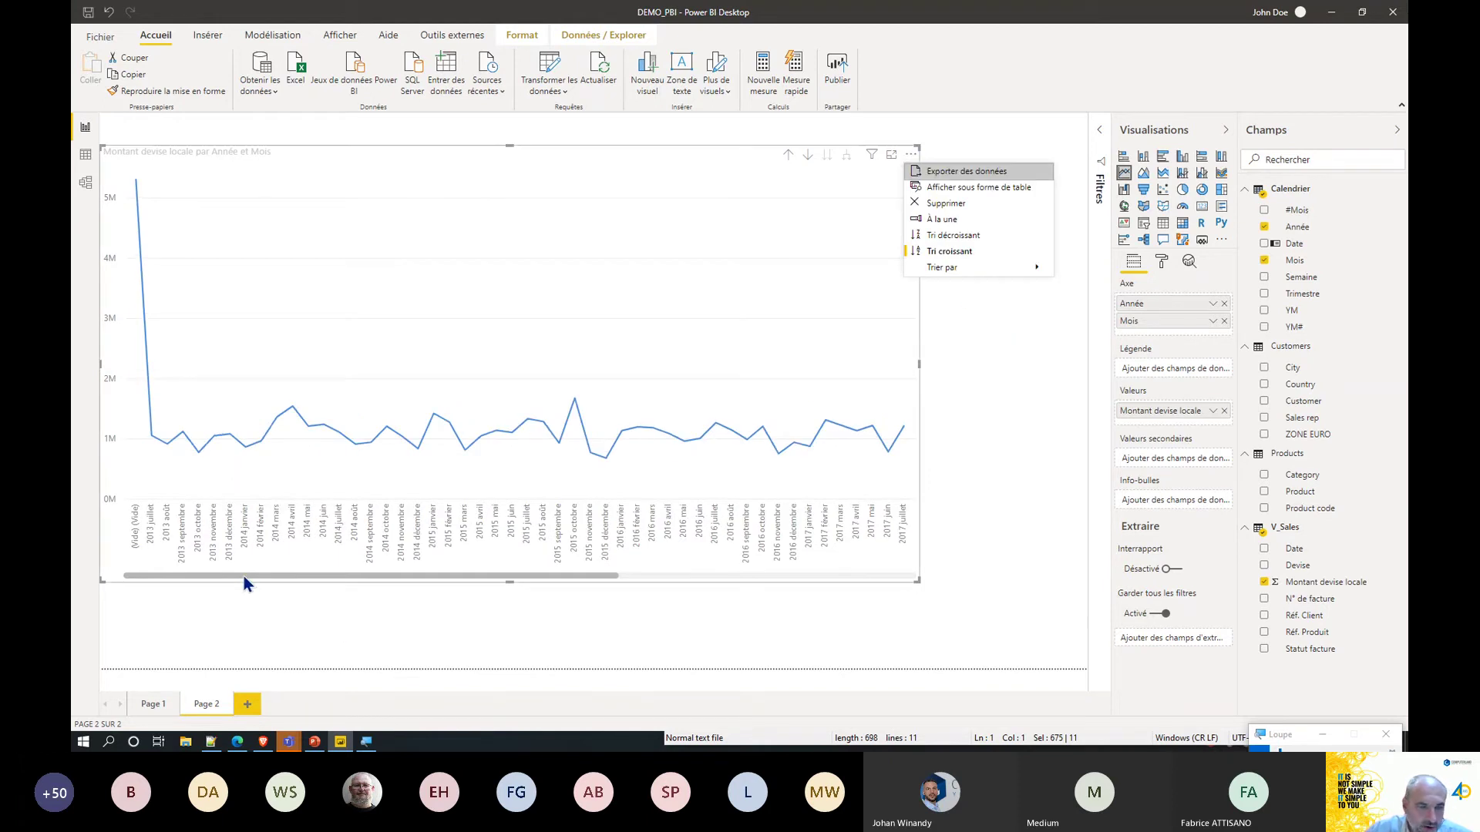
left_click_drag(243, 576, 254, 576)
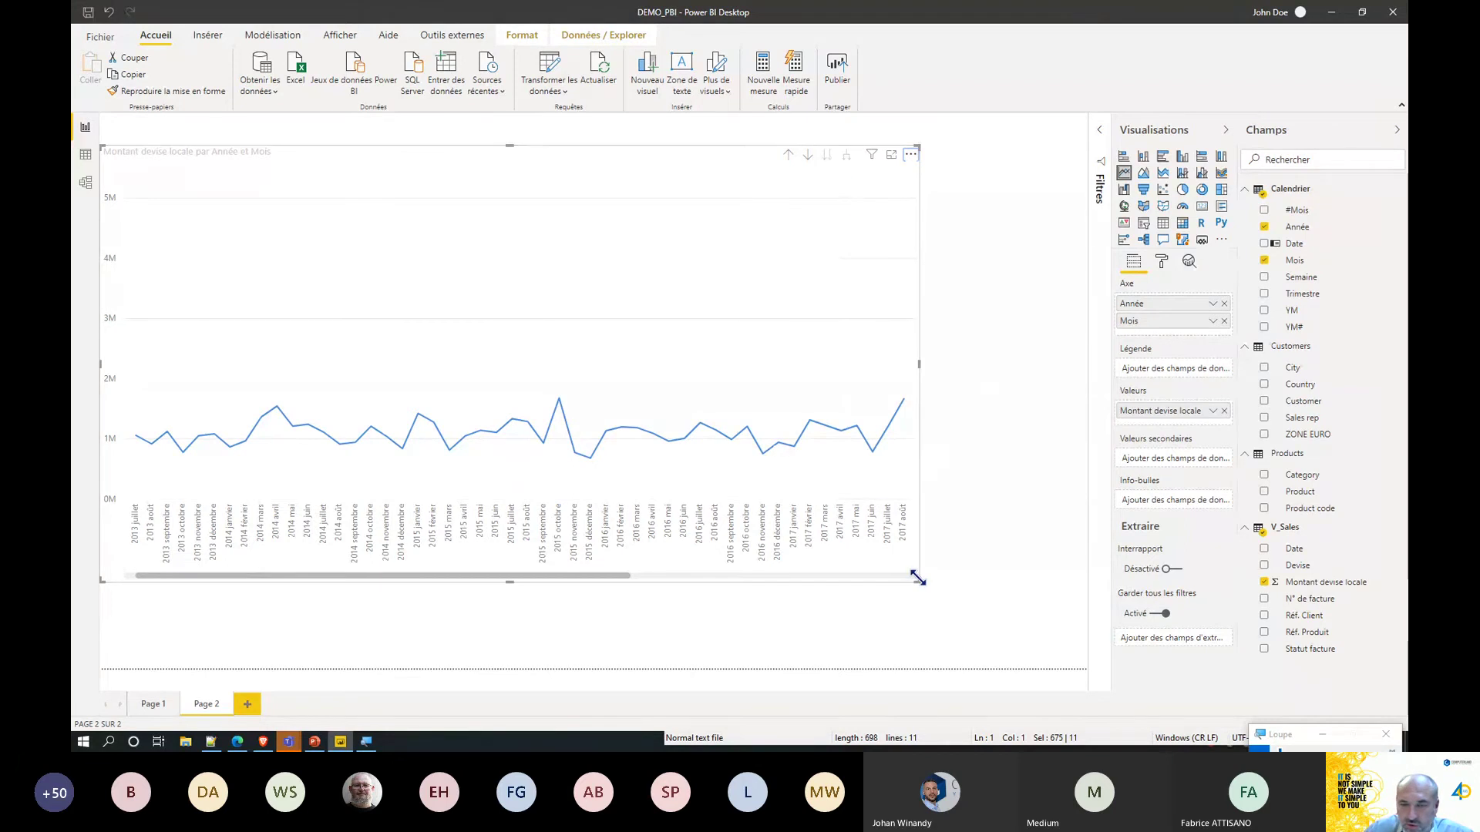
Shrink the line chart to roughly half the page width and place it in the page's upper-left corner.
left_click_drag(916, 580, 496, 454)
left_click_drag(267, 165, 262, 128)
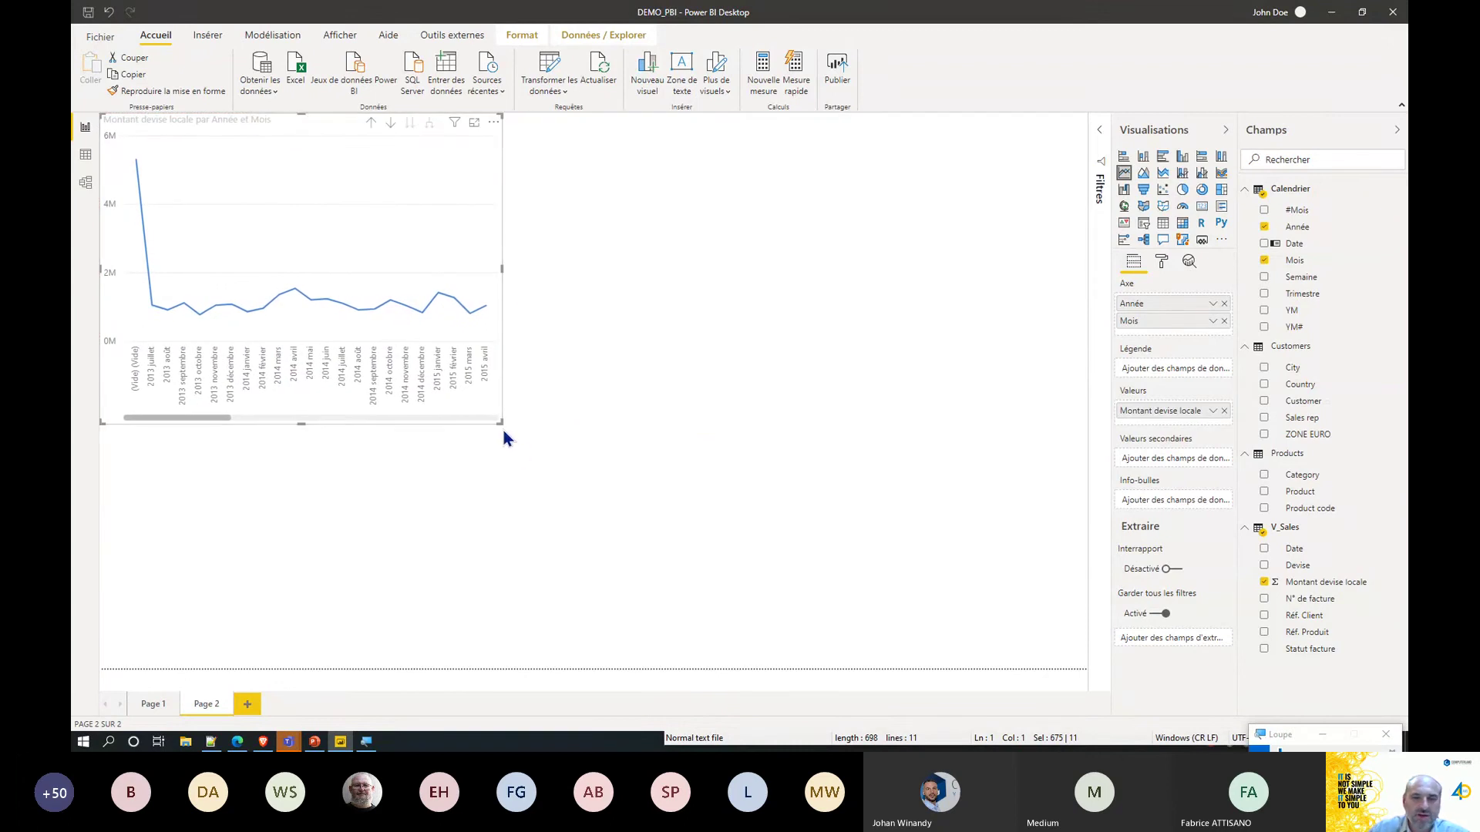
left_click_drag(499, 421, 541, 364)
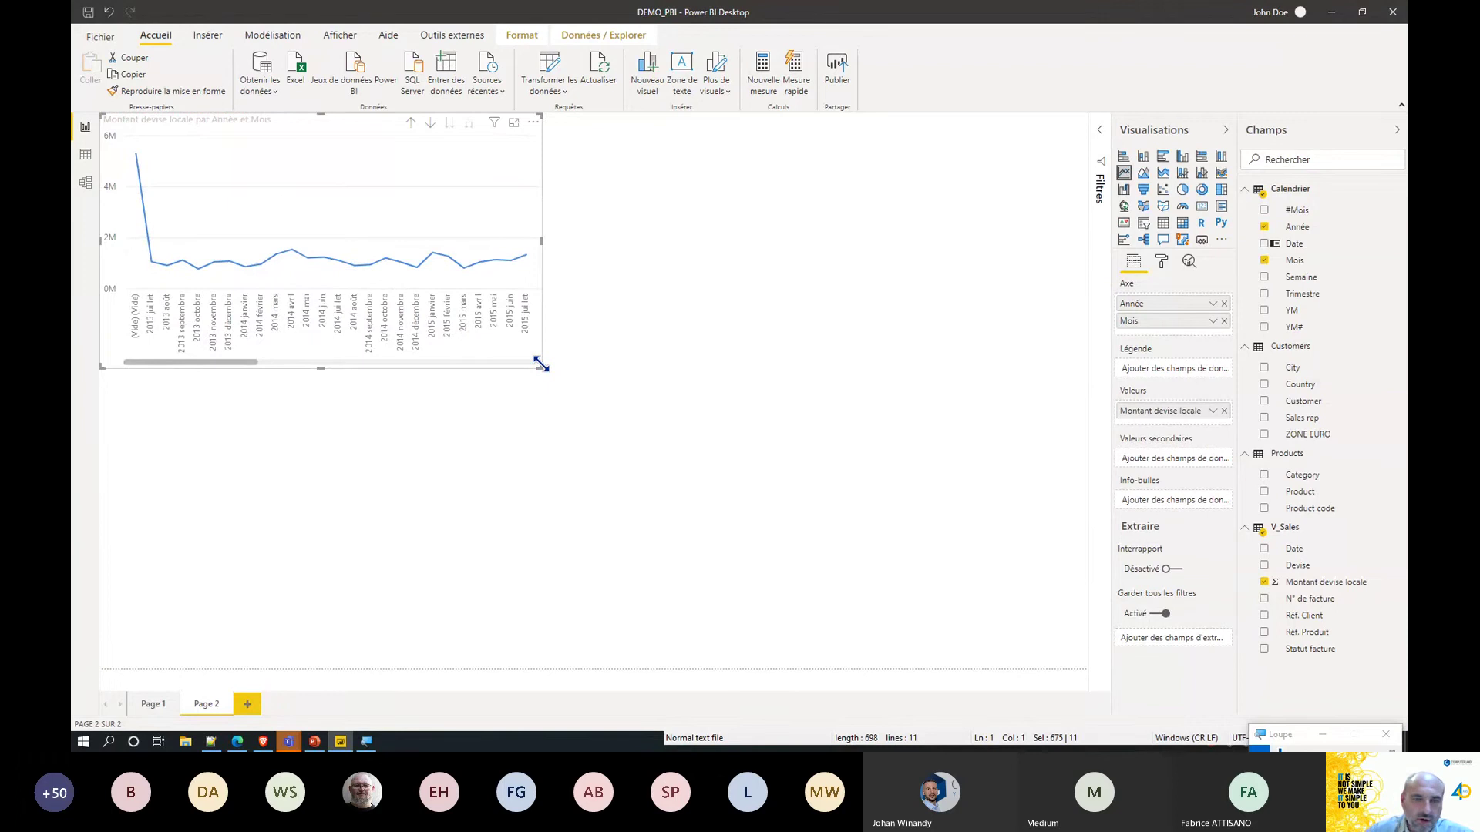
left_click_drag(541, 365, 574, 367)
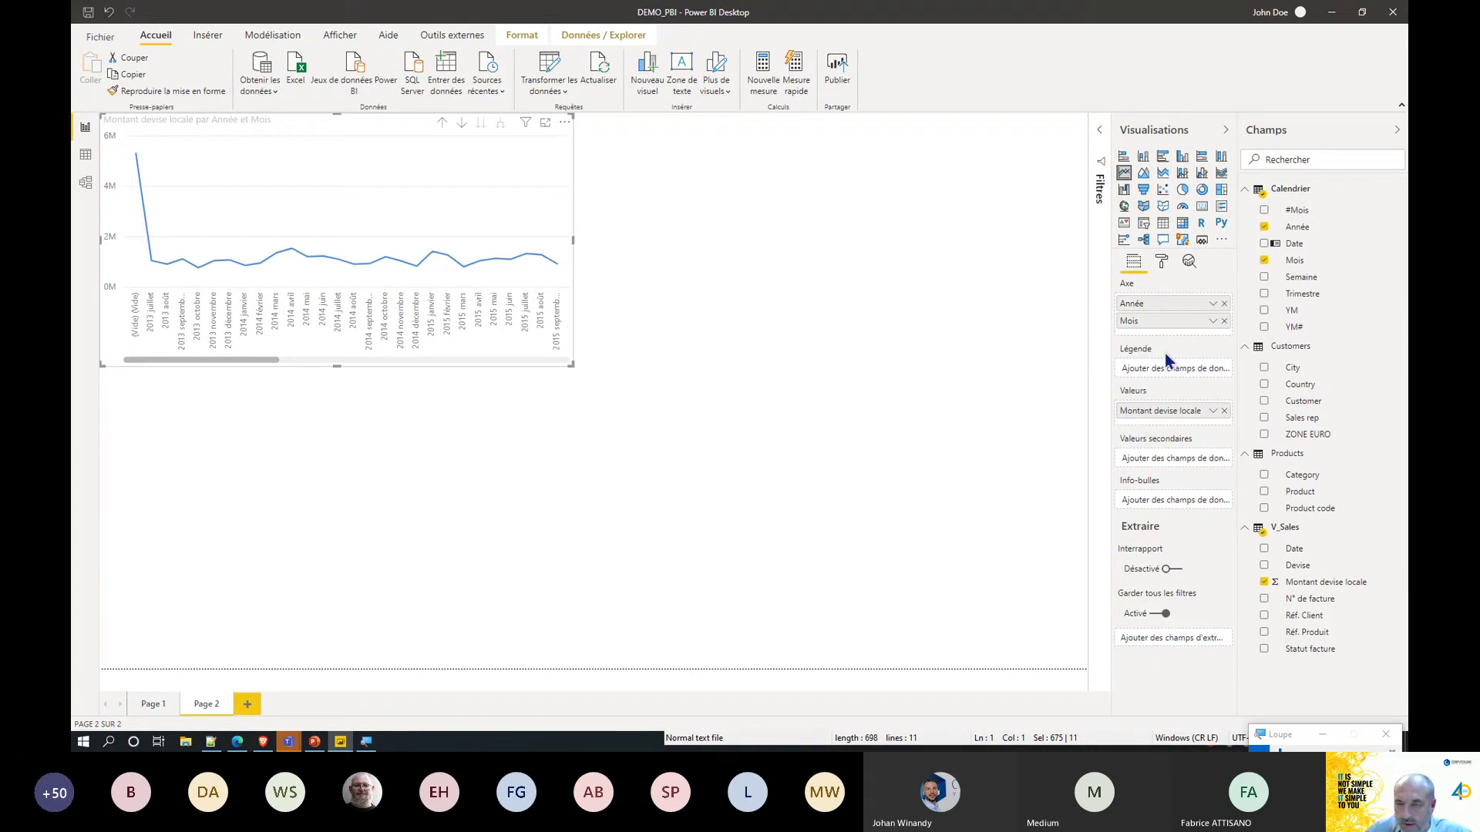
Start a new quick measure on V_Sales using the calculation Cumul annuel jusqu'à ce jour.
left_click(1401, 532)
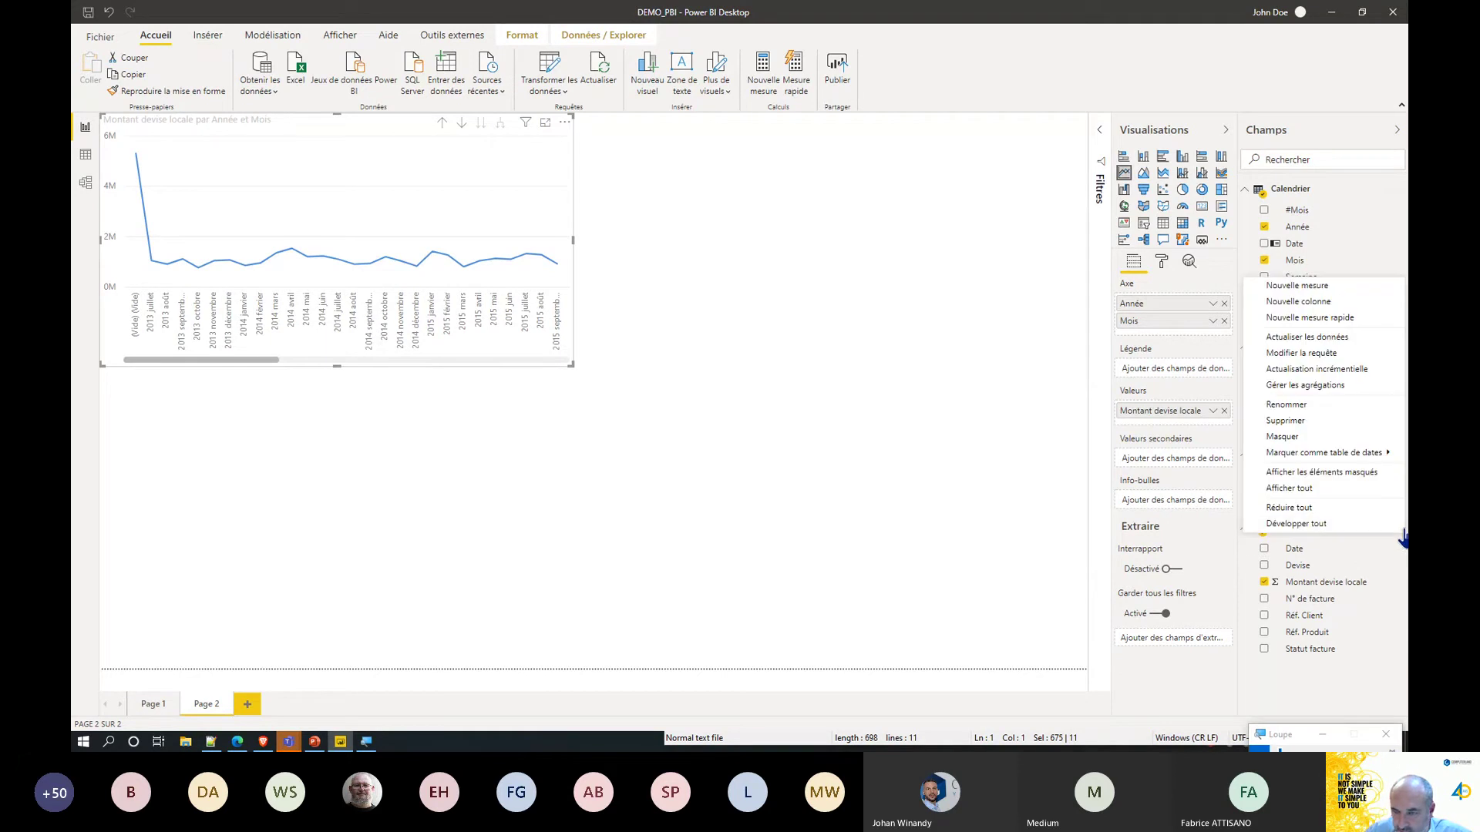
left_click(1357, 321)
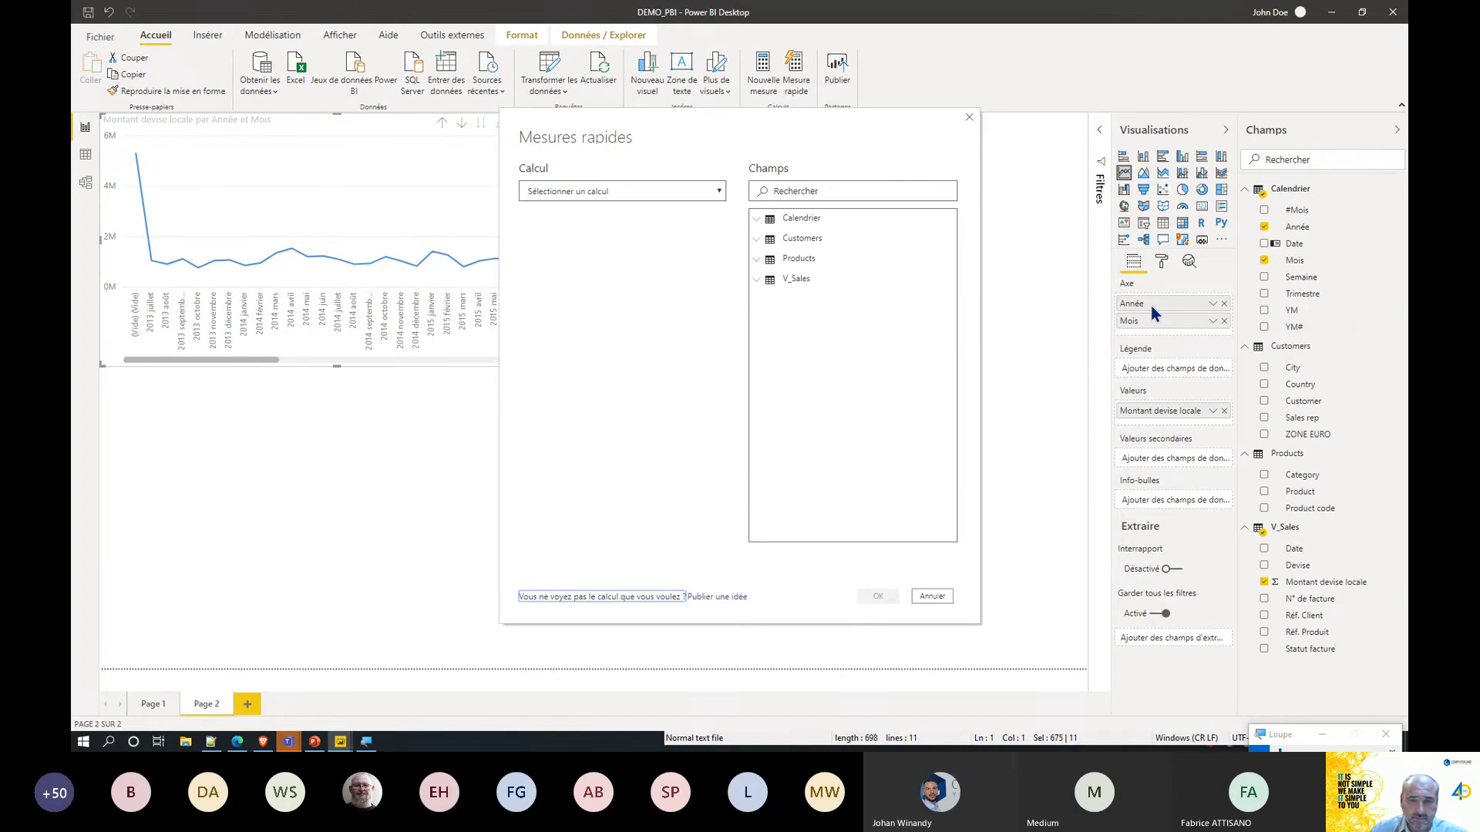
left_click(602, 193)
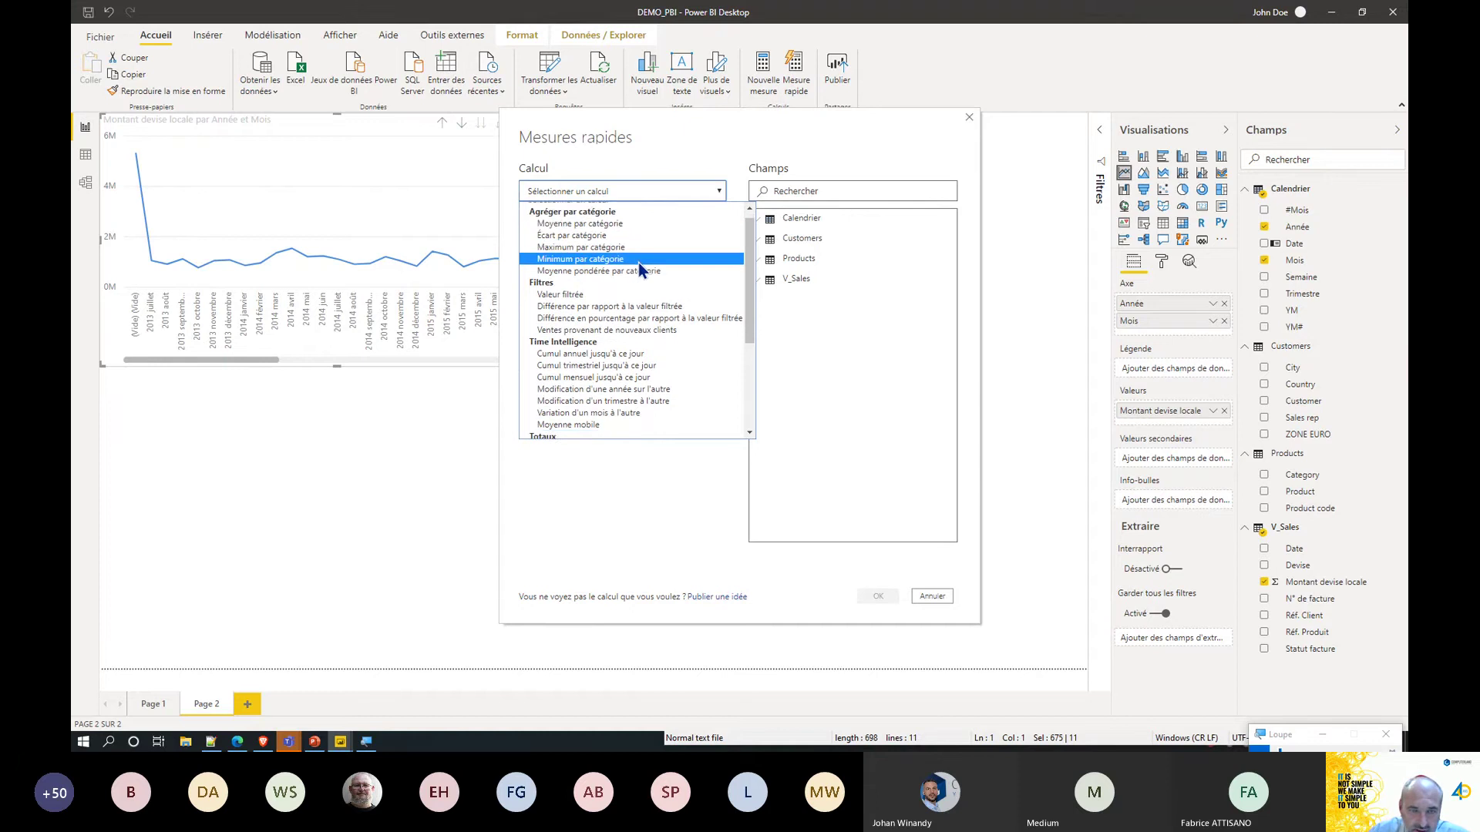
scroll(638, 262, "down", 4)
scroll(661, 408, "up", 2)
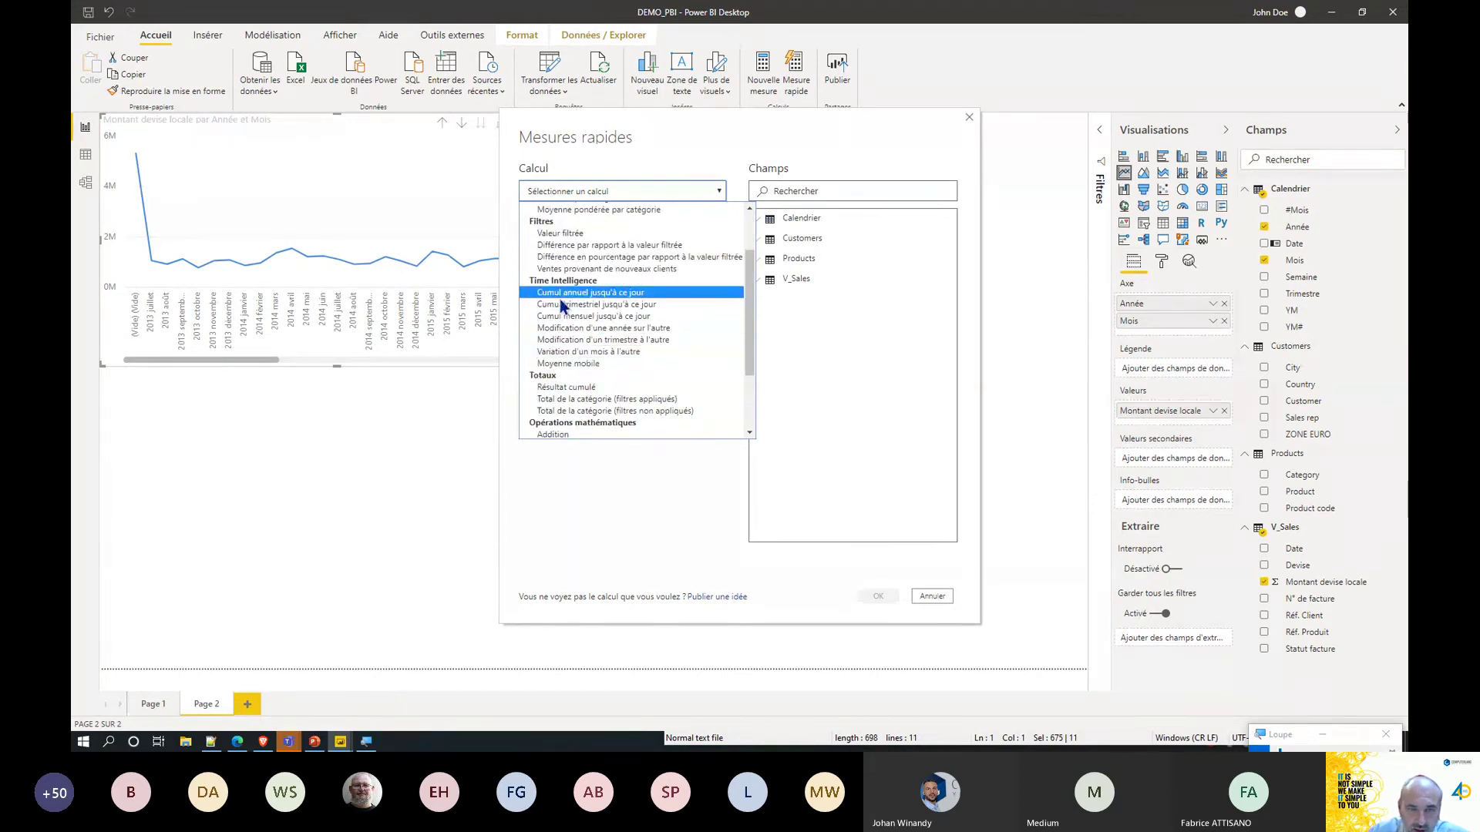
left_click(646, 300)
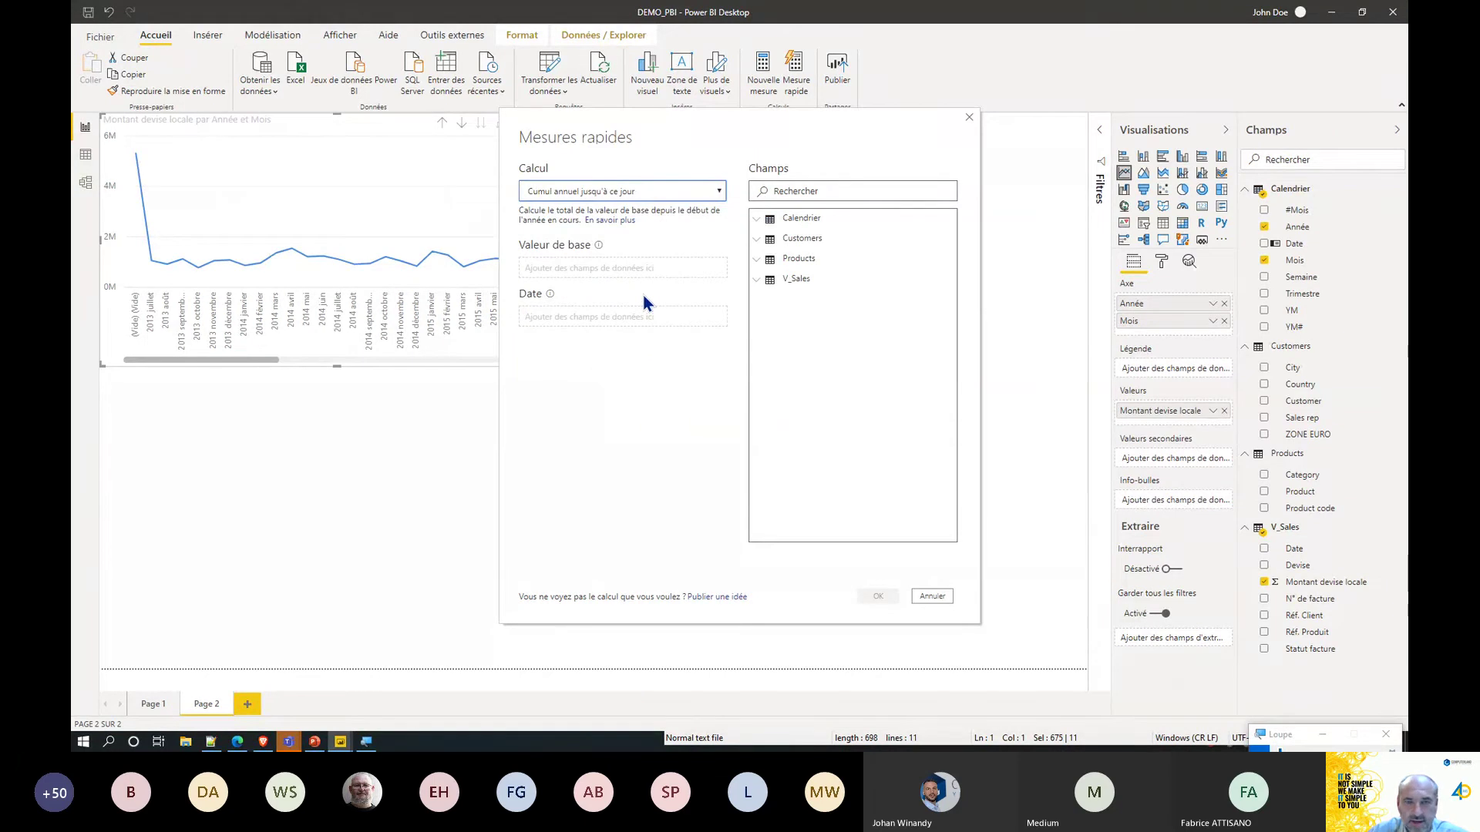
Use the sum of Montant devise locale as base value and Calendrier's Date as date, and create the quick measure.
left_click(765, 282)
left_click_drag(835, 339, 604, 277)
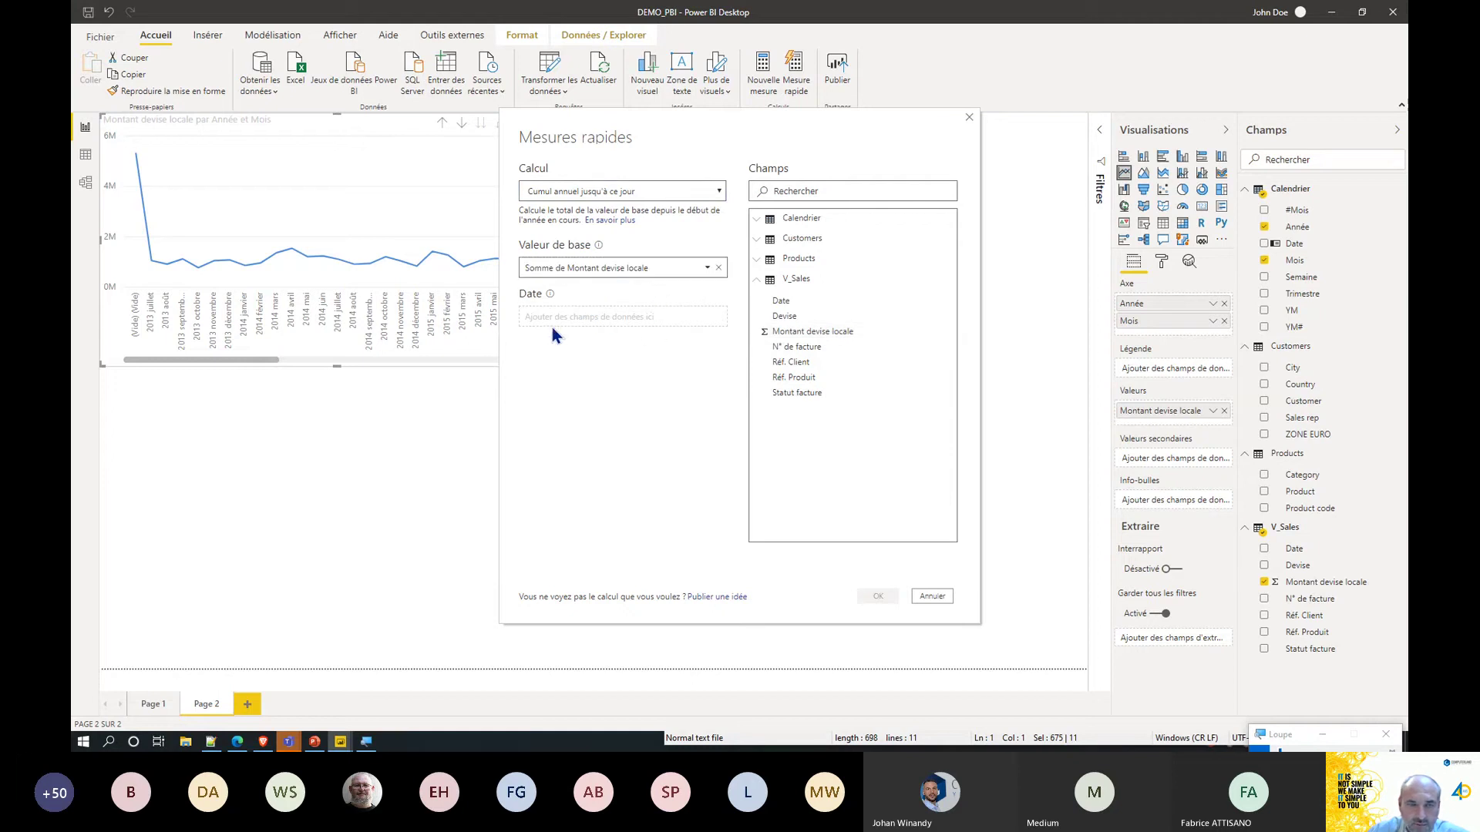
left_click(758, 223)
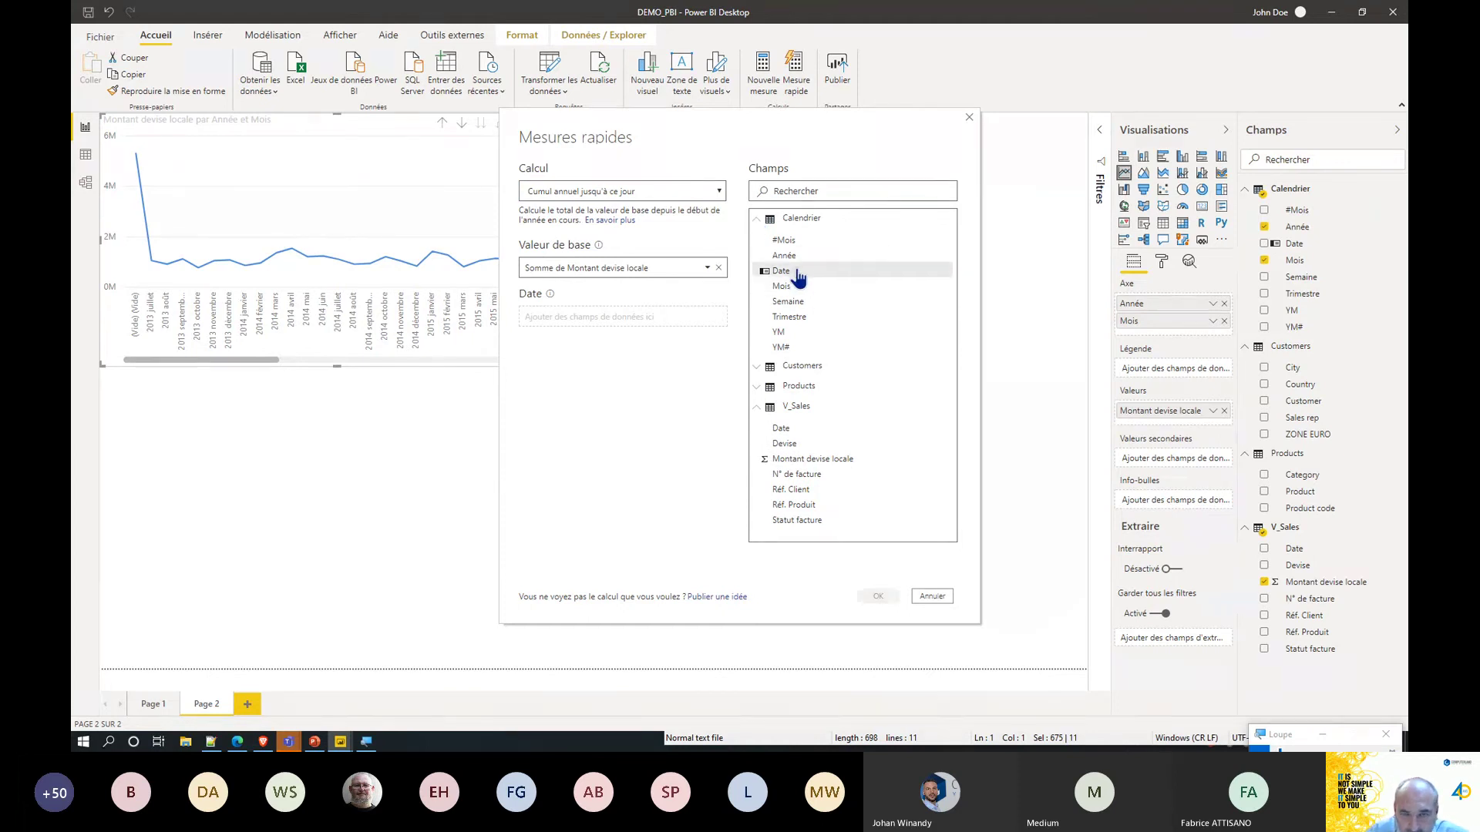
left_click_drag(780, 282, 585, 318)
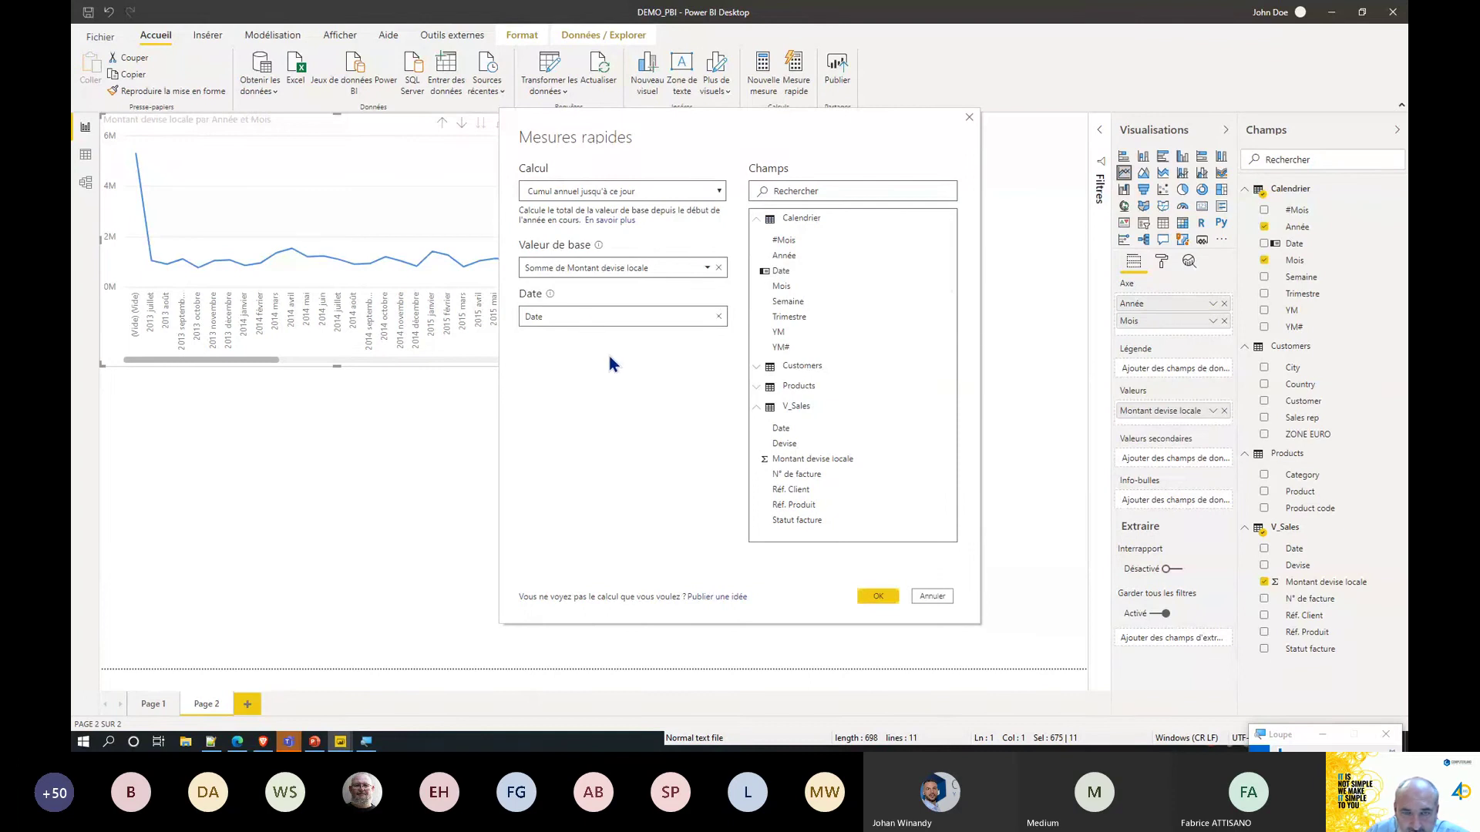
left_click(873, 598)
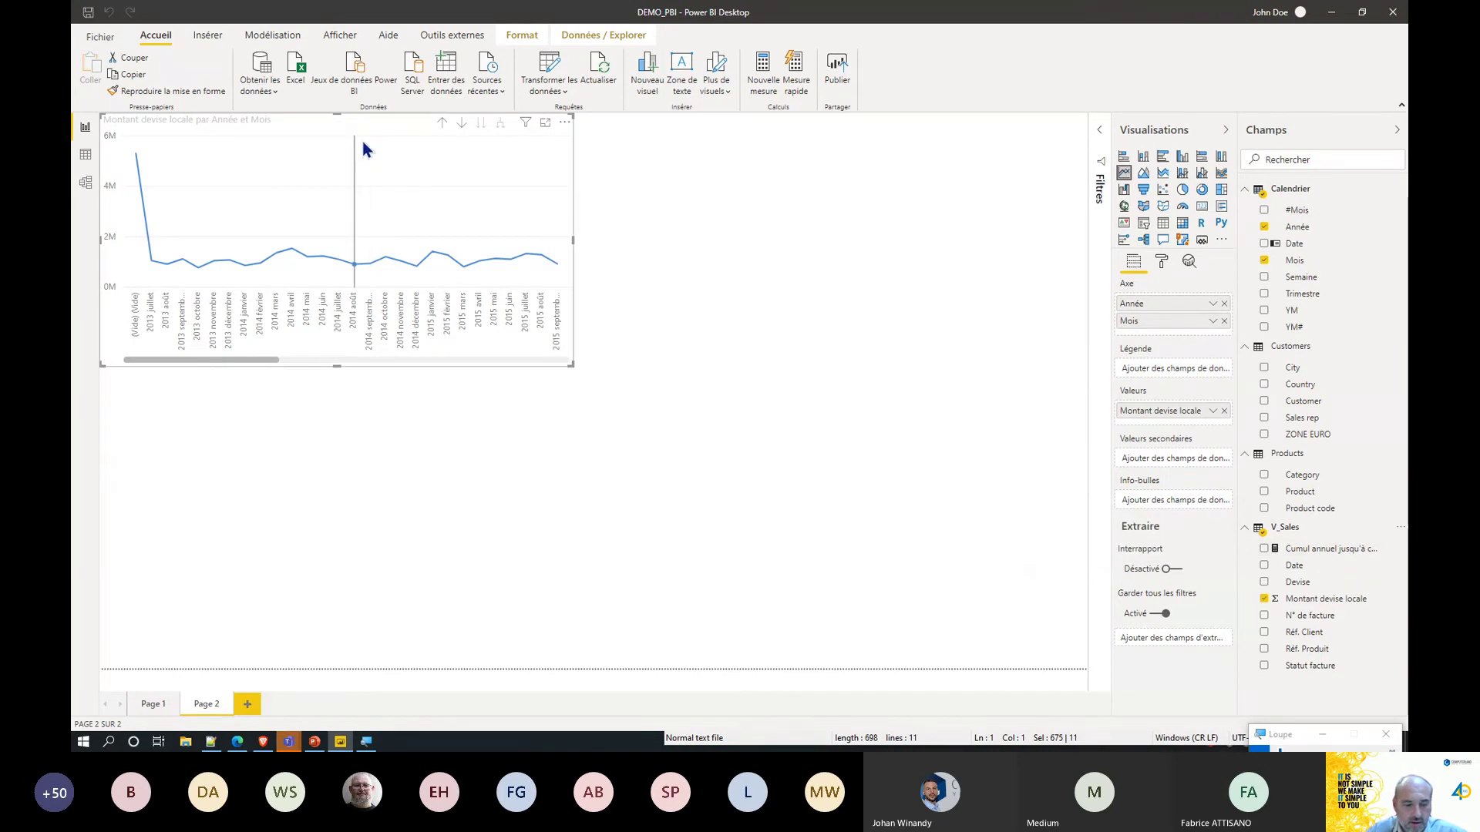
Duplicate the line chart and place the copy in the lower-right part of the page.
key("ctrl+c")
key("ctrl+v")
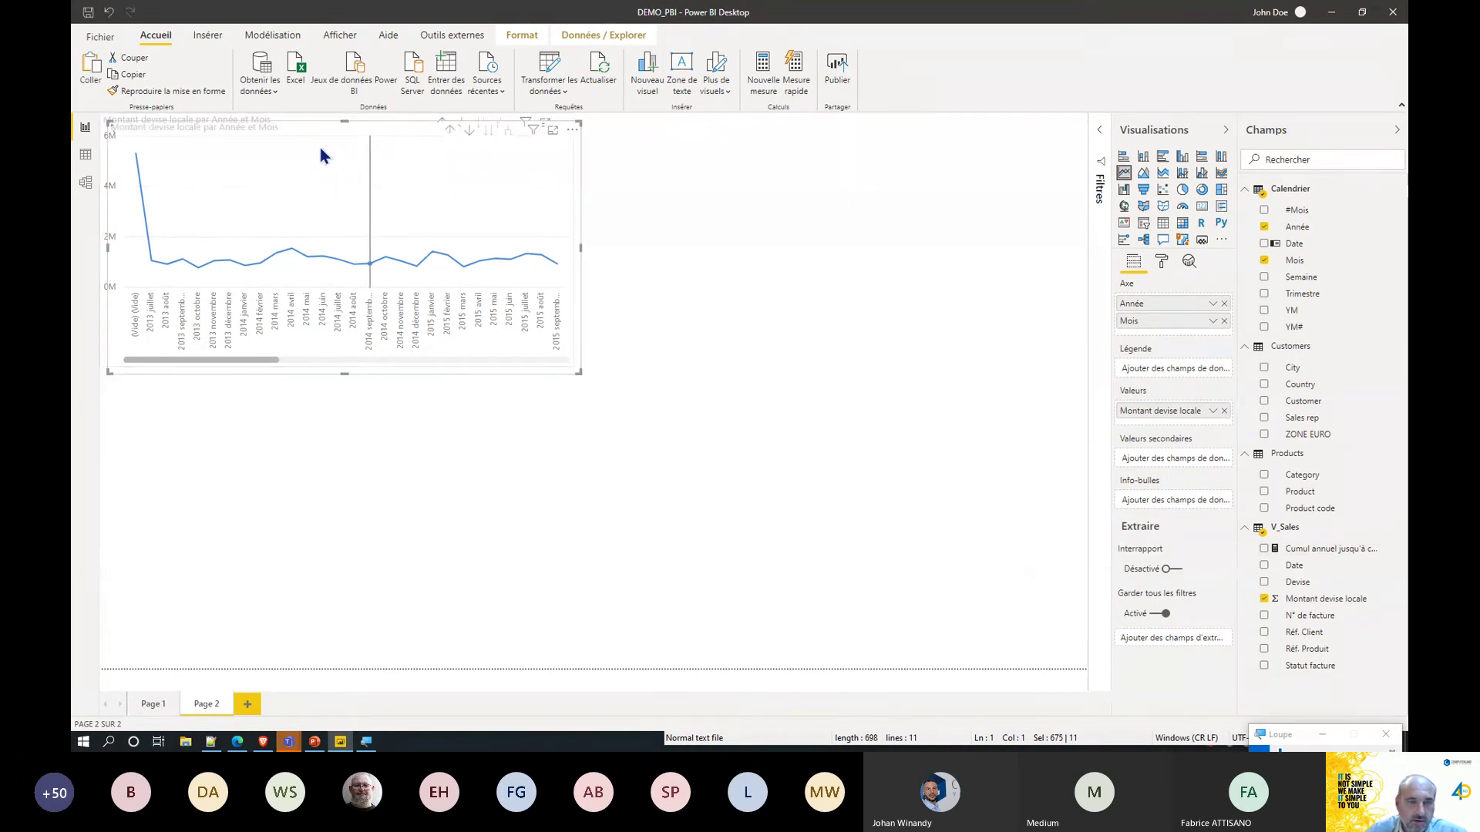
left_click_drag(477, 263, 807, 405)
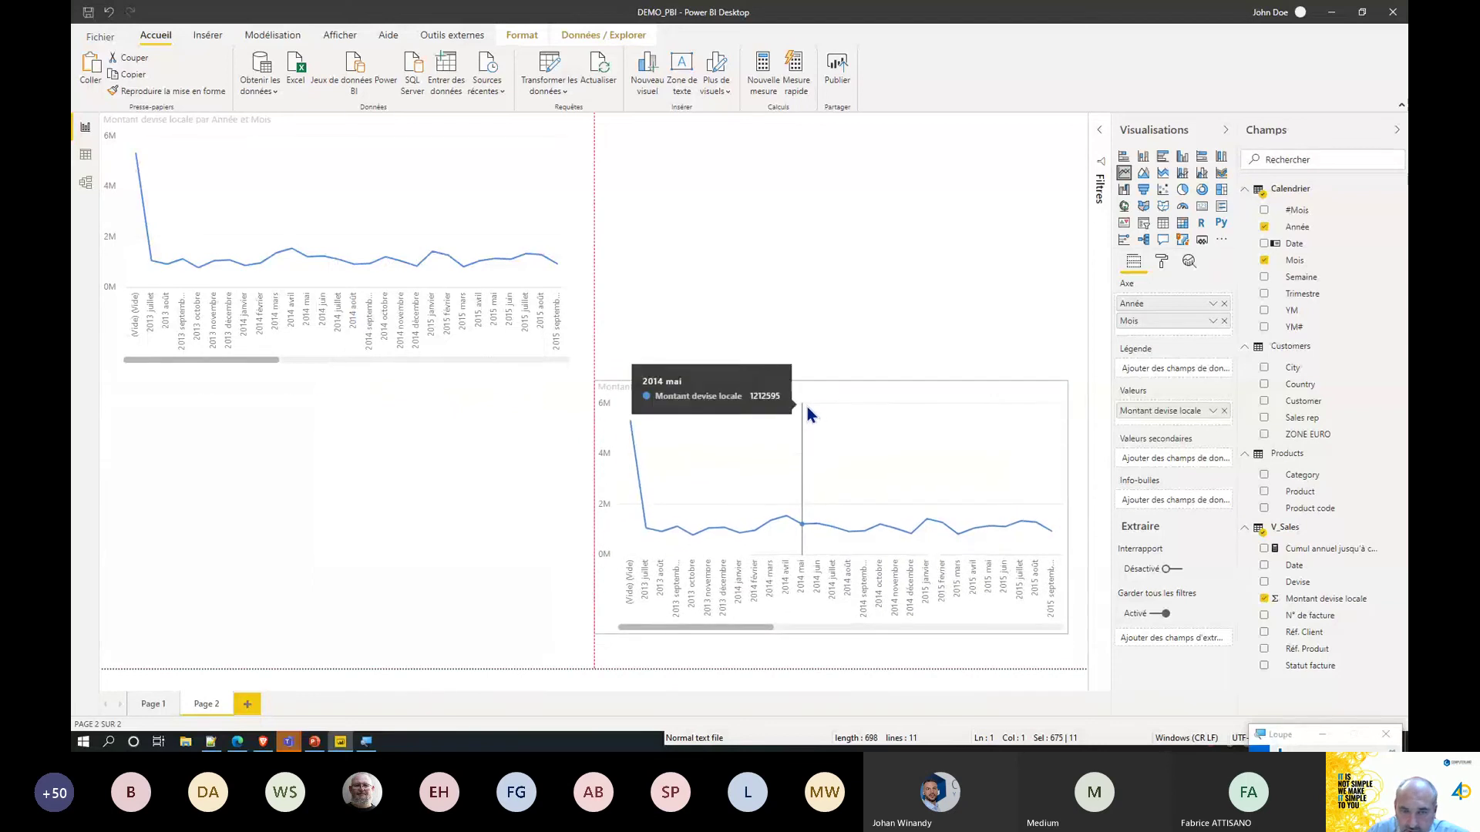
Replace the copied chart's Montant devise locale value with the Cumul annuel jusqu'à ce jour measure, and widen the chart leftward.
left_click(1223, 411)
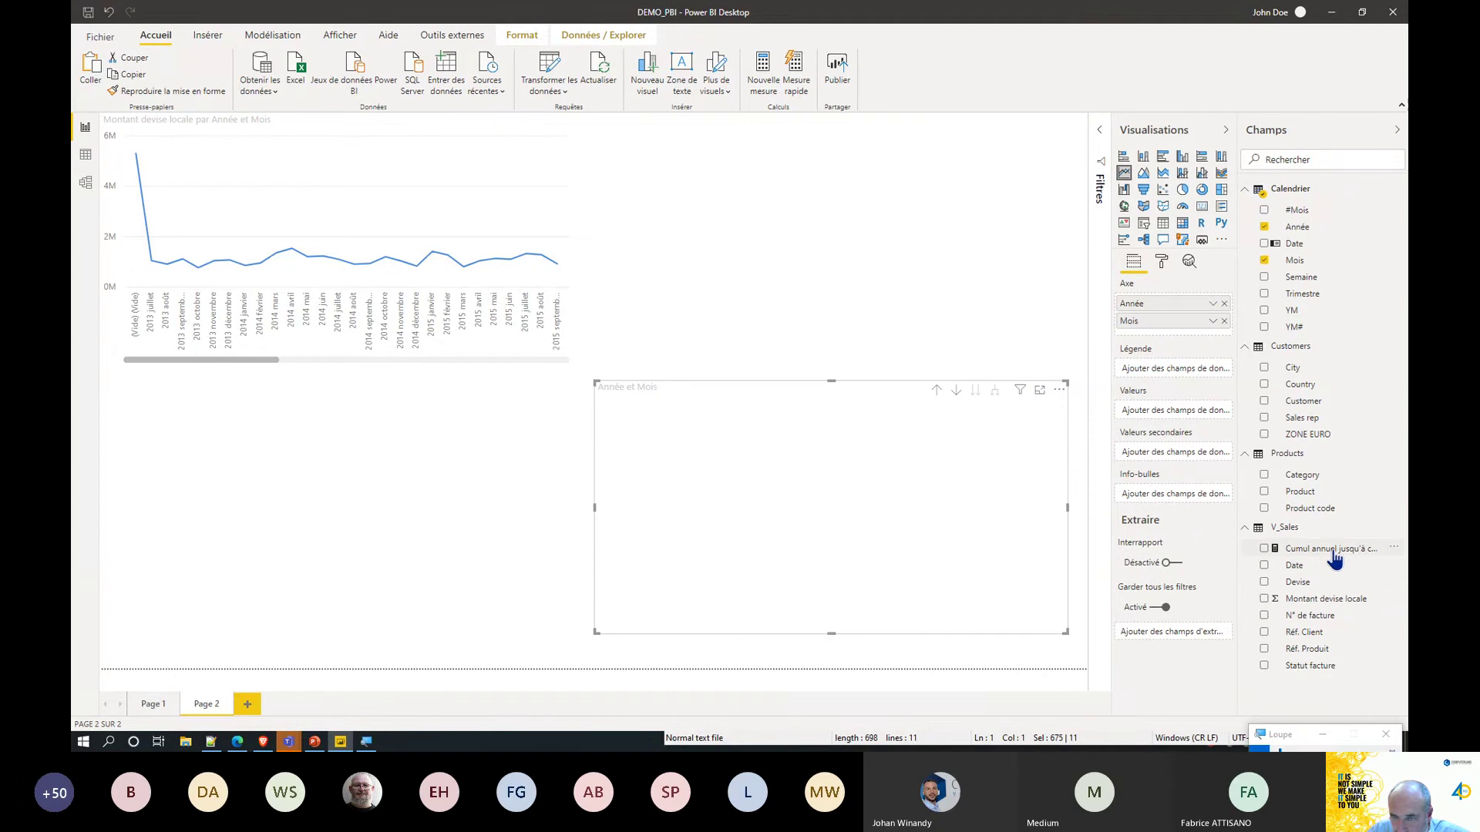
mouse_move(1333, 551)
left_mouse_down()
mouse_move(1199, 495)
mouse_move(1188, 415)
left_mouse_up()
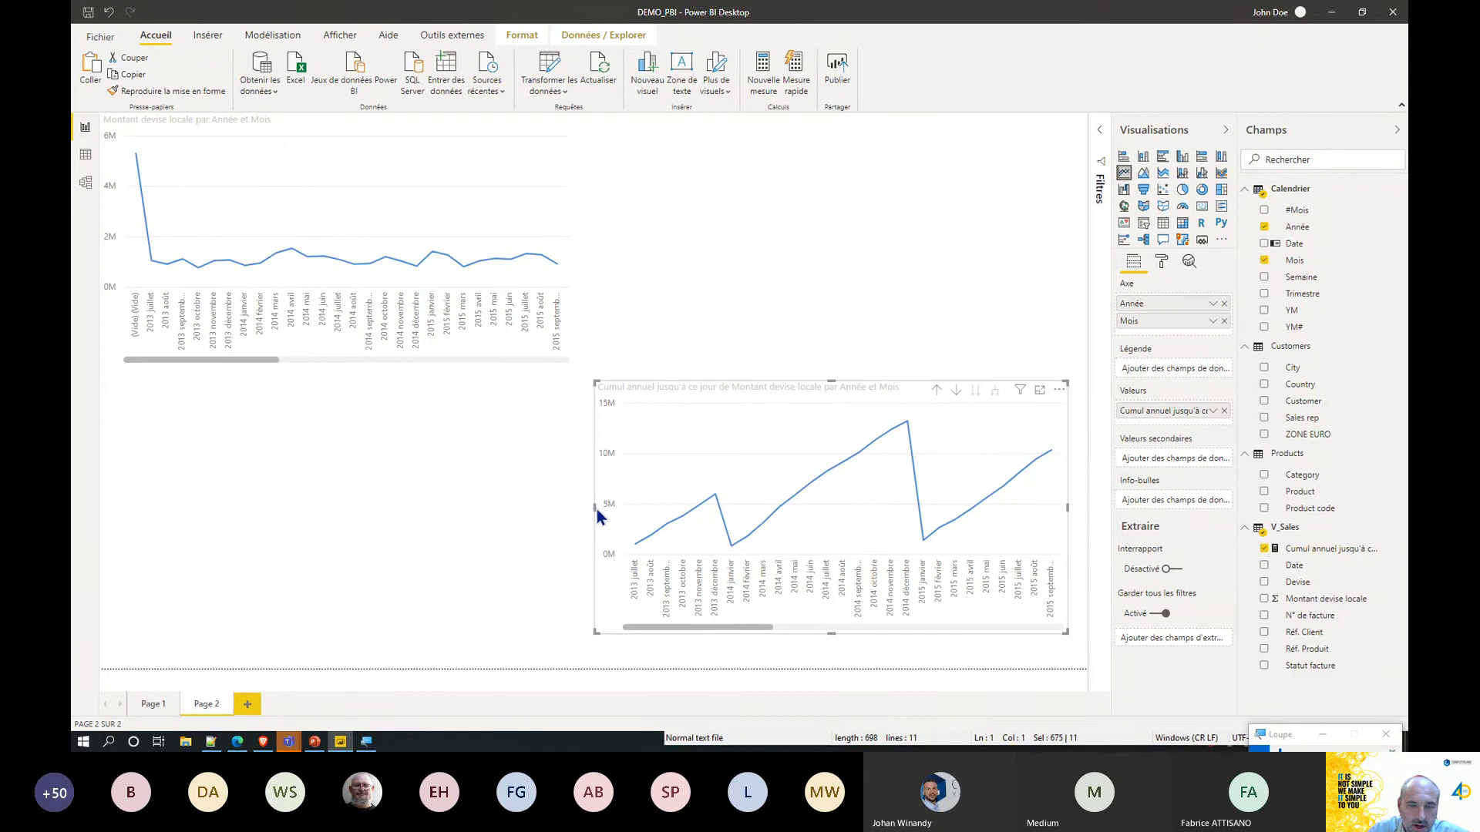
left_click_drag(575, 508, 353, 508)
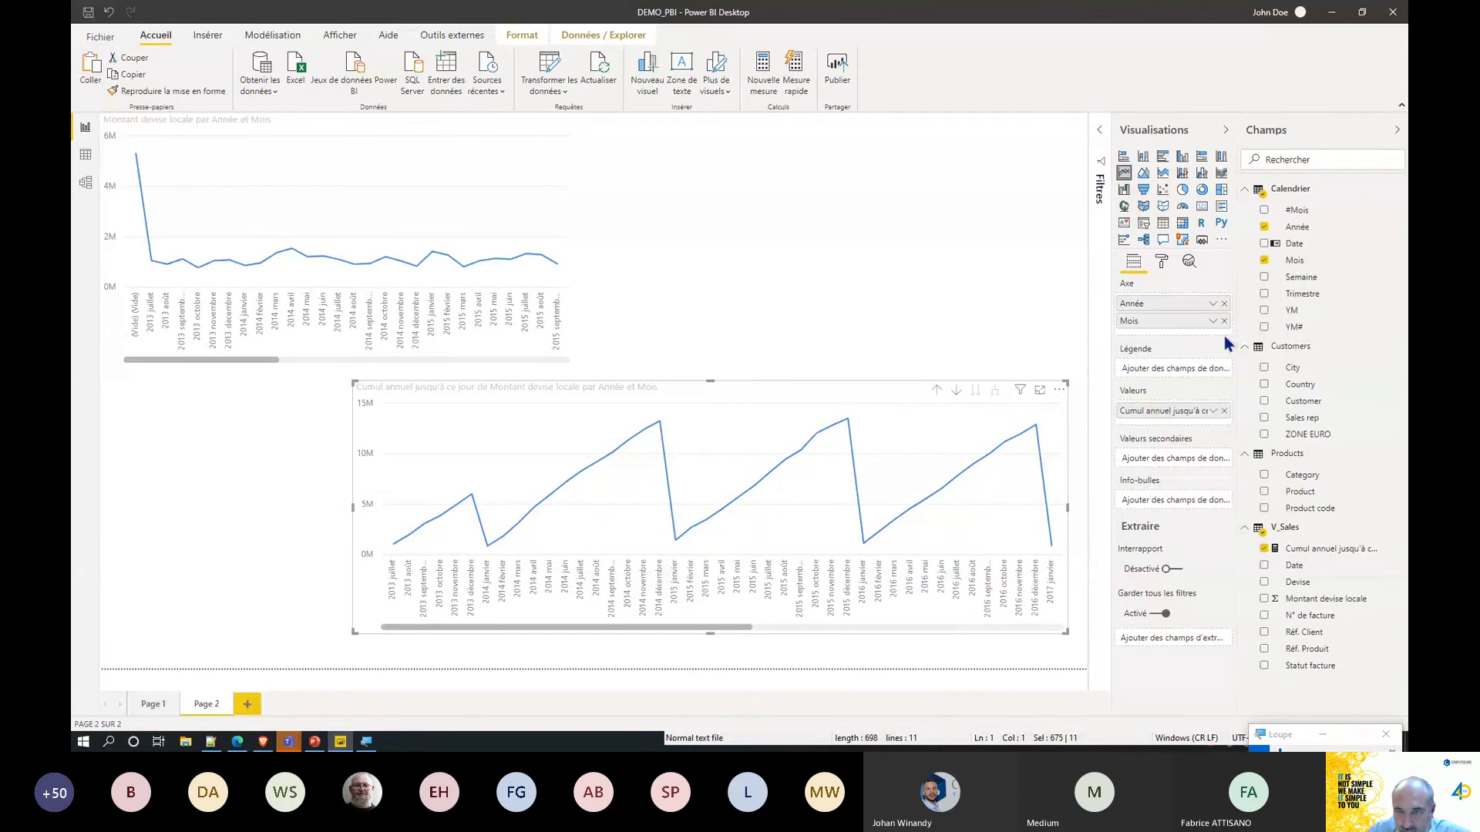
Move Année from the cumulative chart's axis to its legend, then resize the chart to fit directly beneath the monthly line chart.
left_click_drag(1154, 309, 1158, 374)
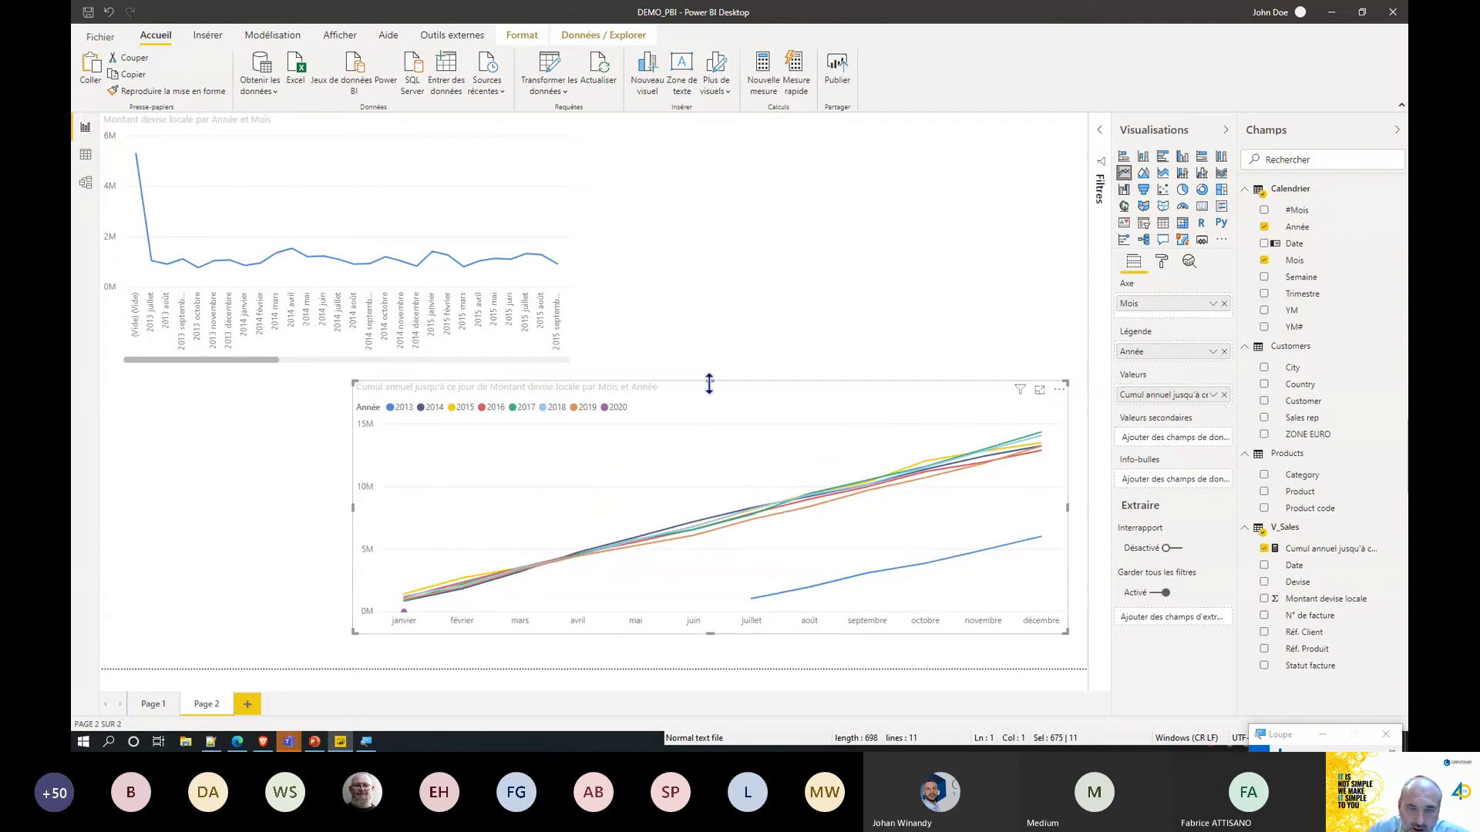
left_click_drag(709, 383, 755, 275)
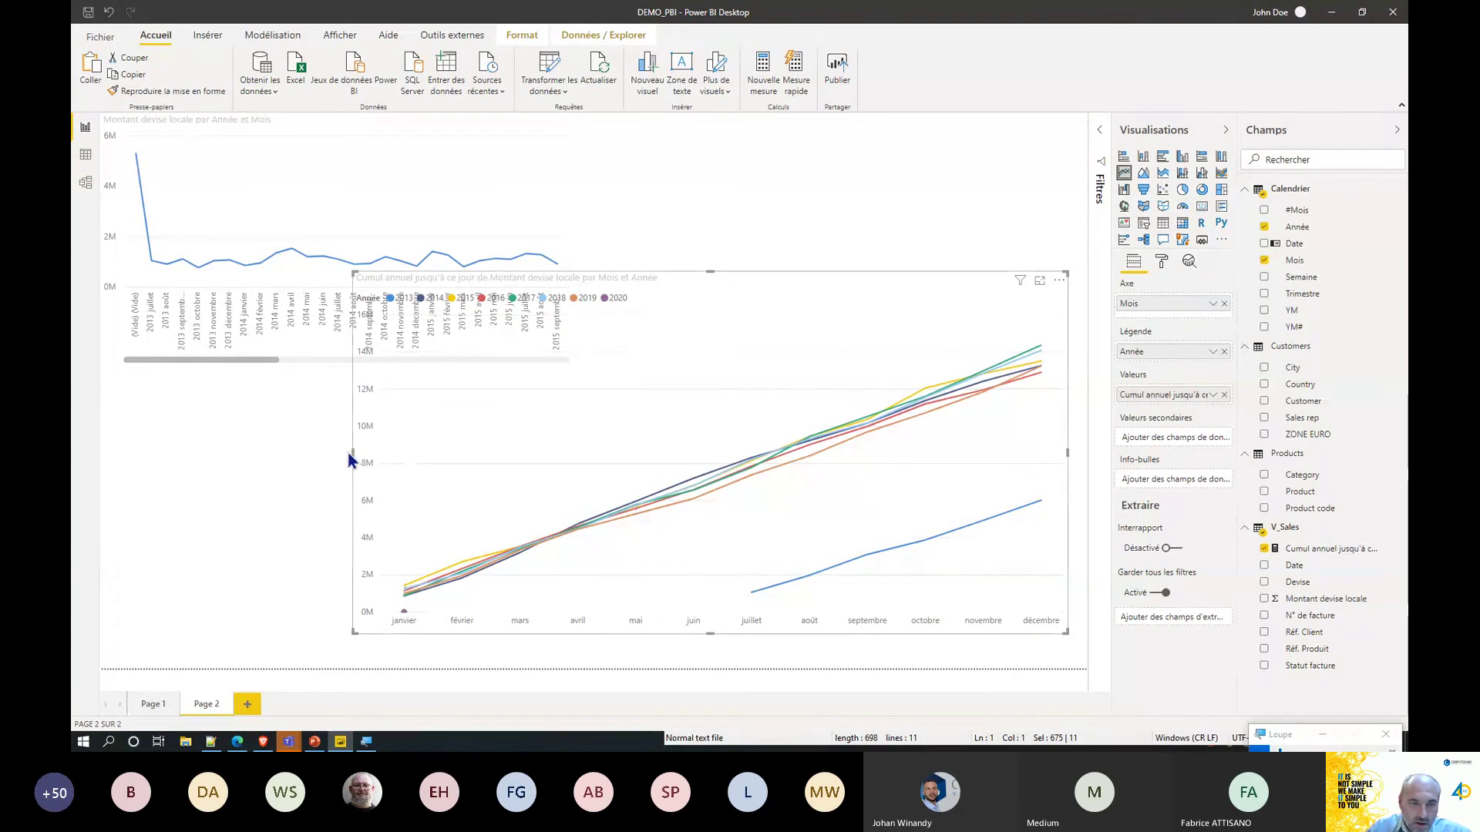
left_click_drag(348, 452, 472, 453)
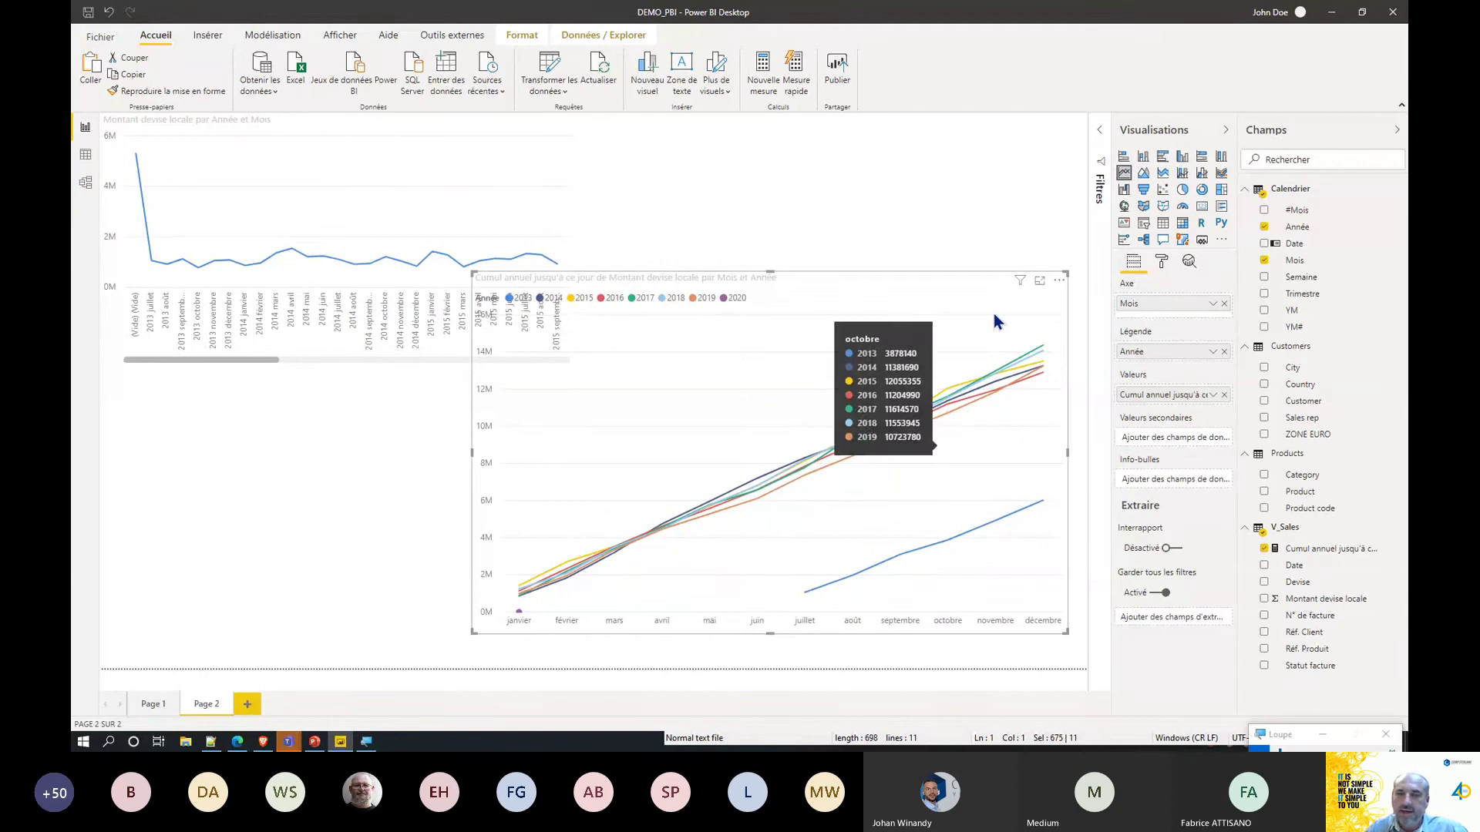
left_click_drag(950, 284, 568, 323)
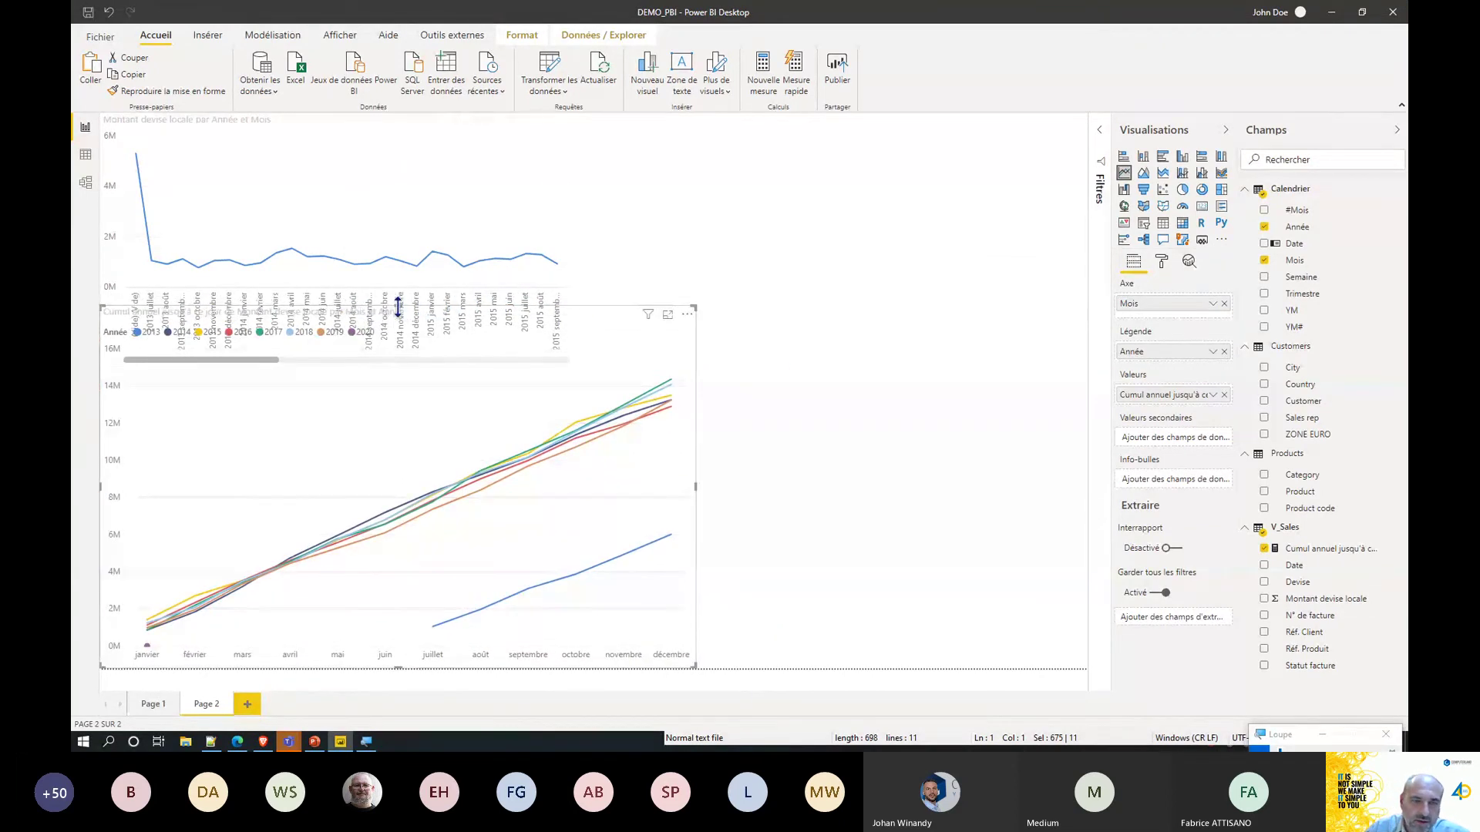
left_click_drag(398, 307, 380, 386)
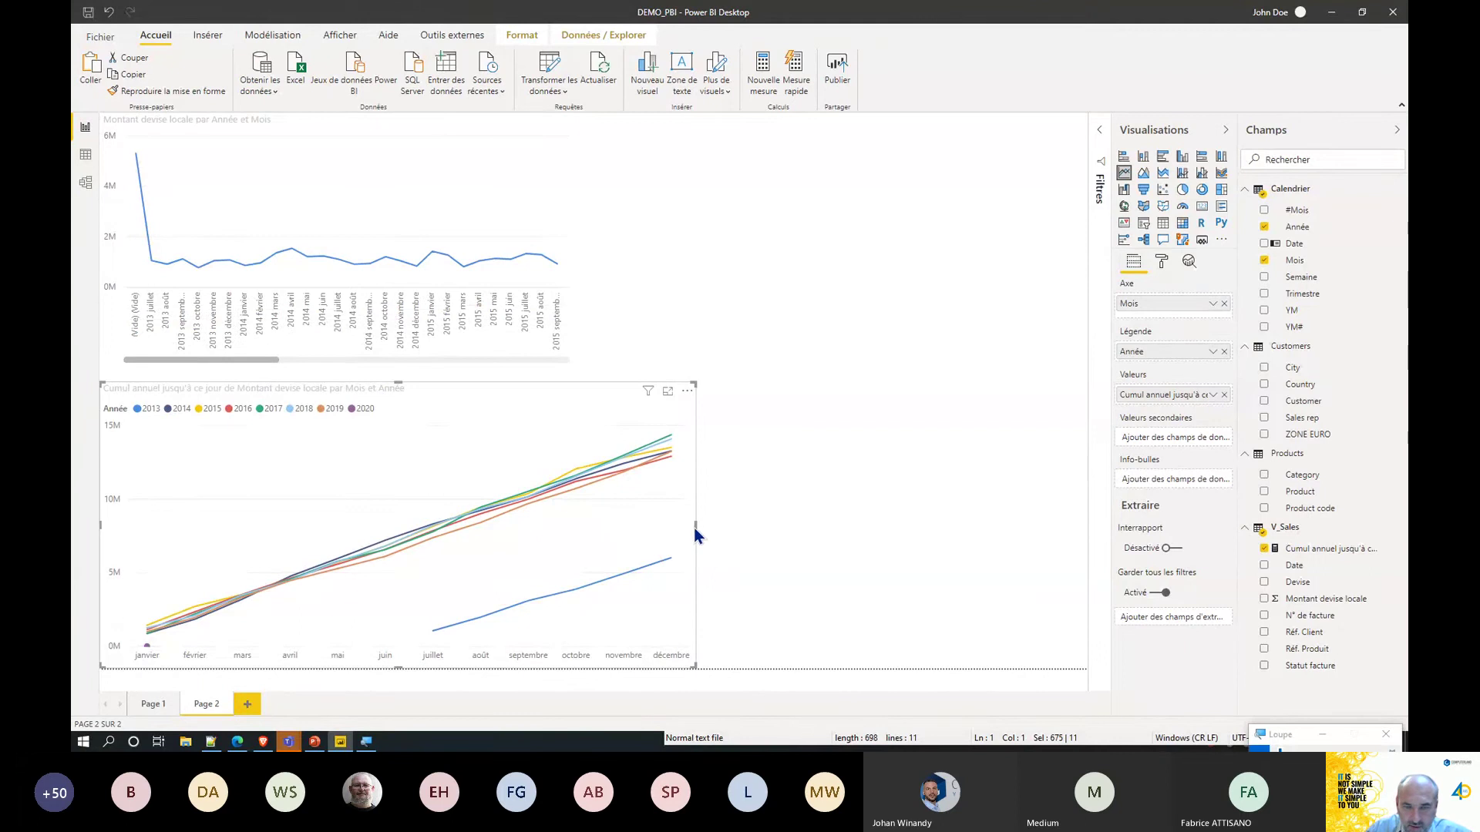
left_click_drag(697, 527, 565, 514)
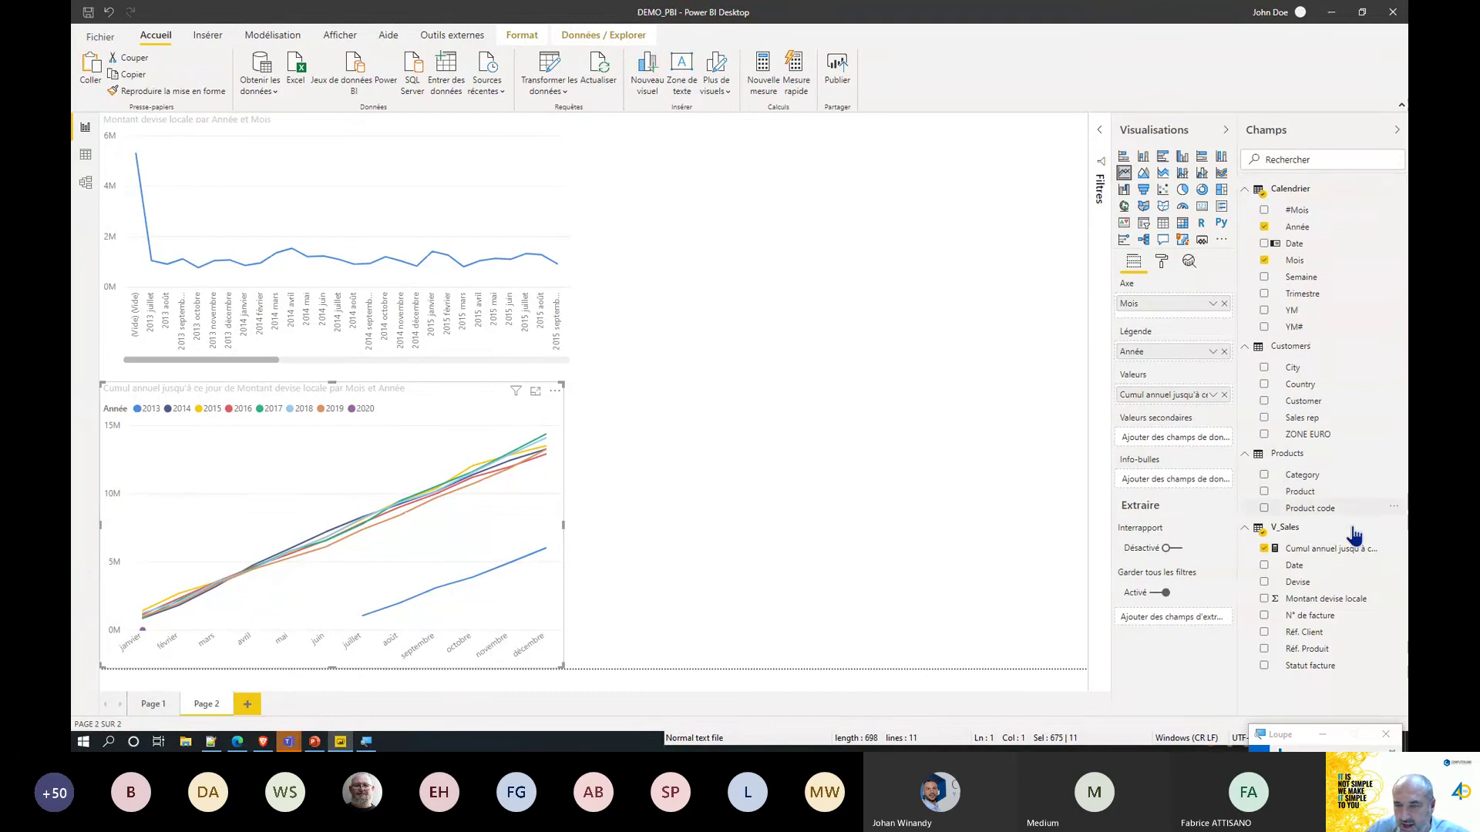
Start a new quick measure on V_Sales using the calculation Variation d'un mois à l'autre.
left_click(1400, 529)
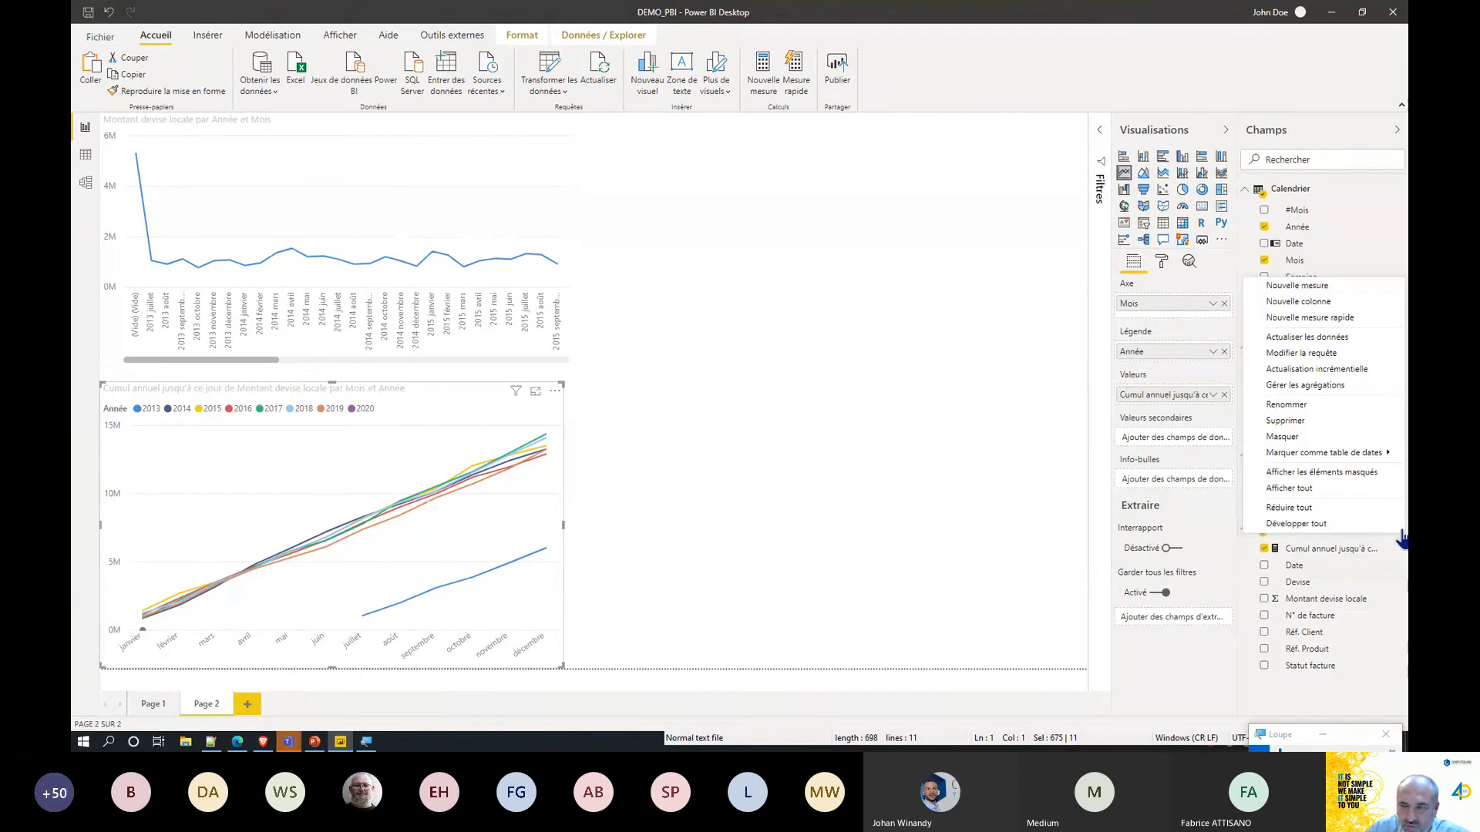
left_click(1310, 525)
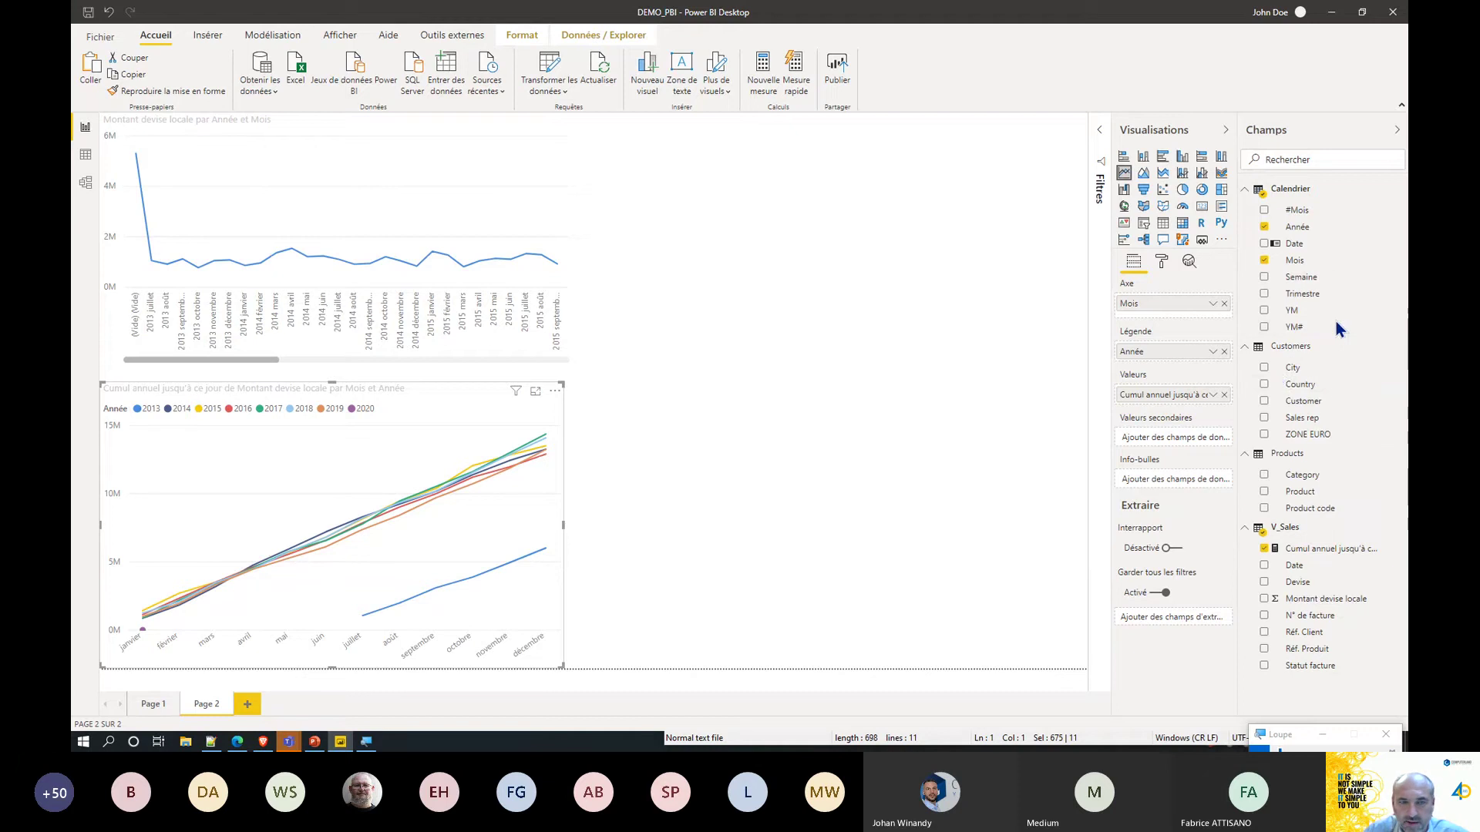
right_click(1282, 381)
left_click(1273, 371)
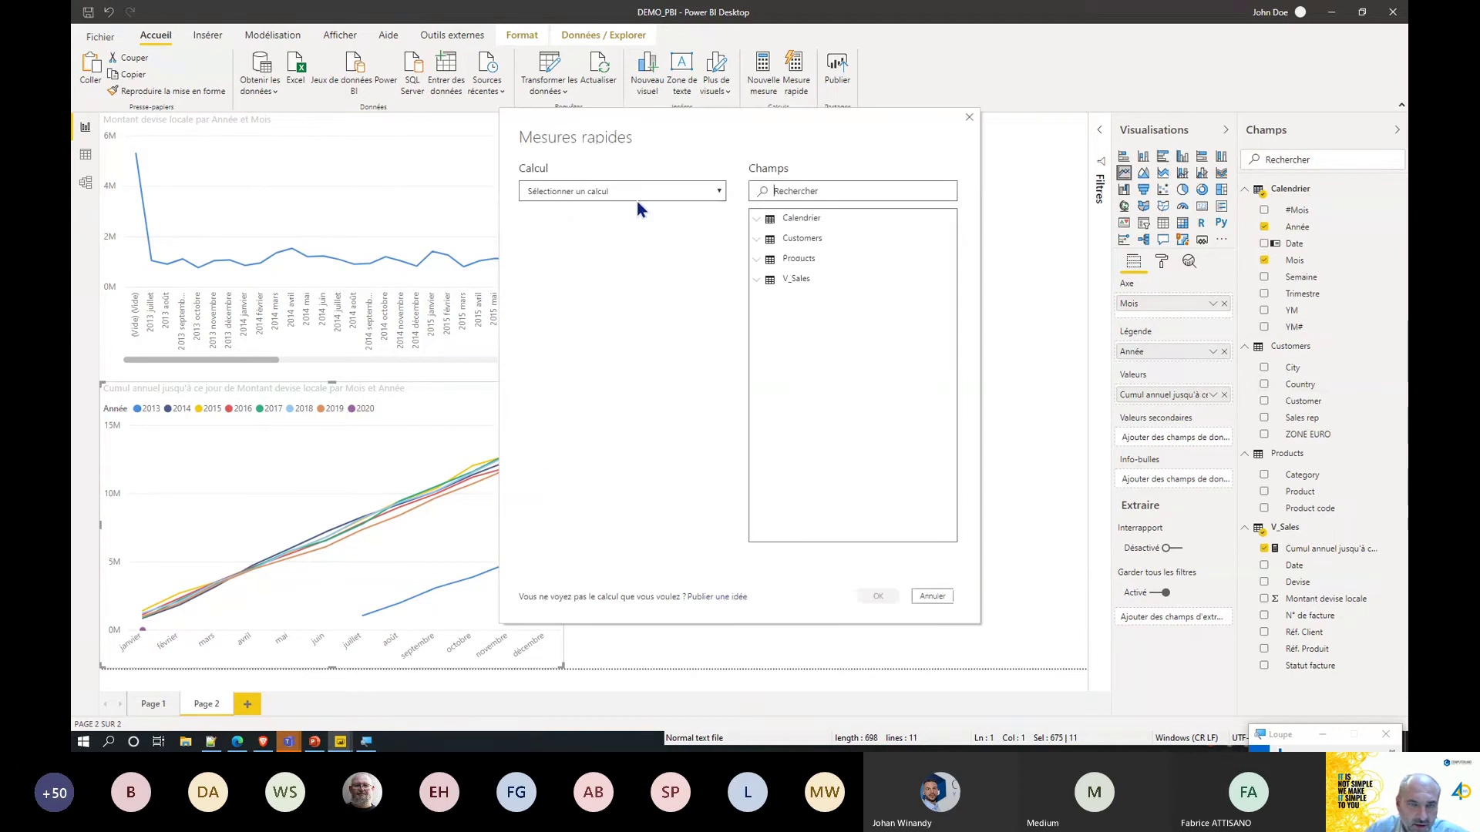
left_click(645, 191)
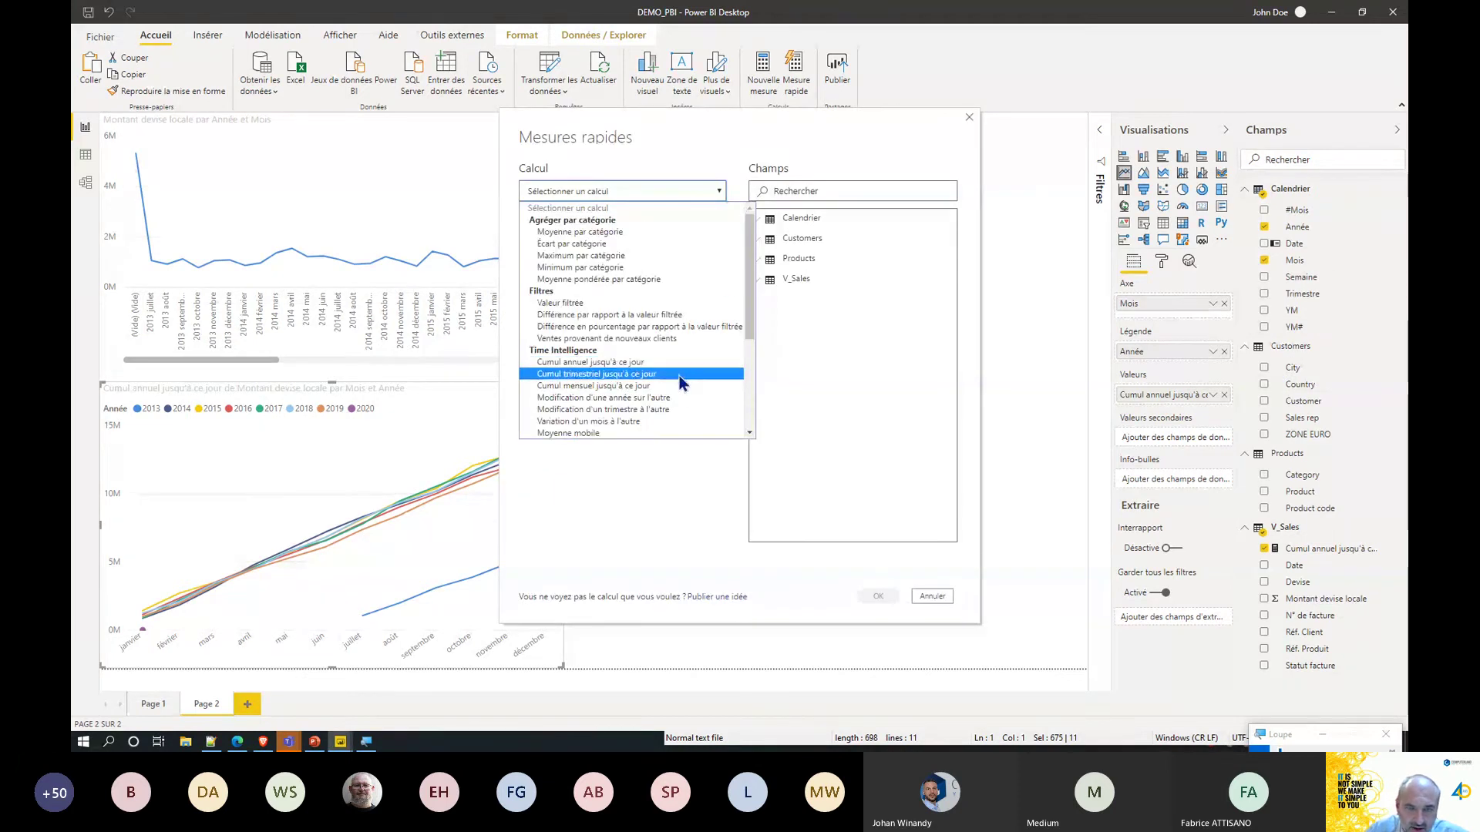
left_click(622, 421)
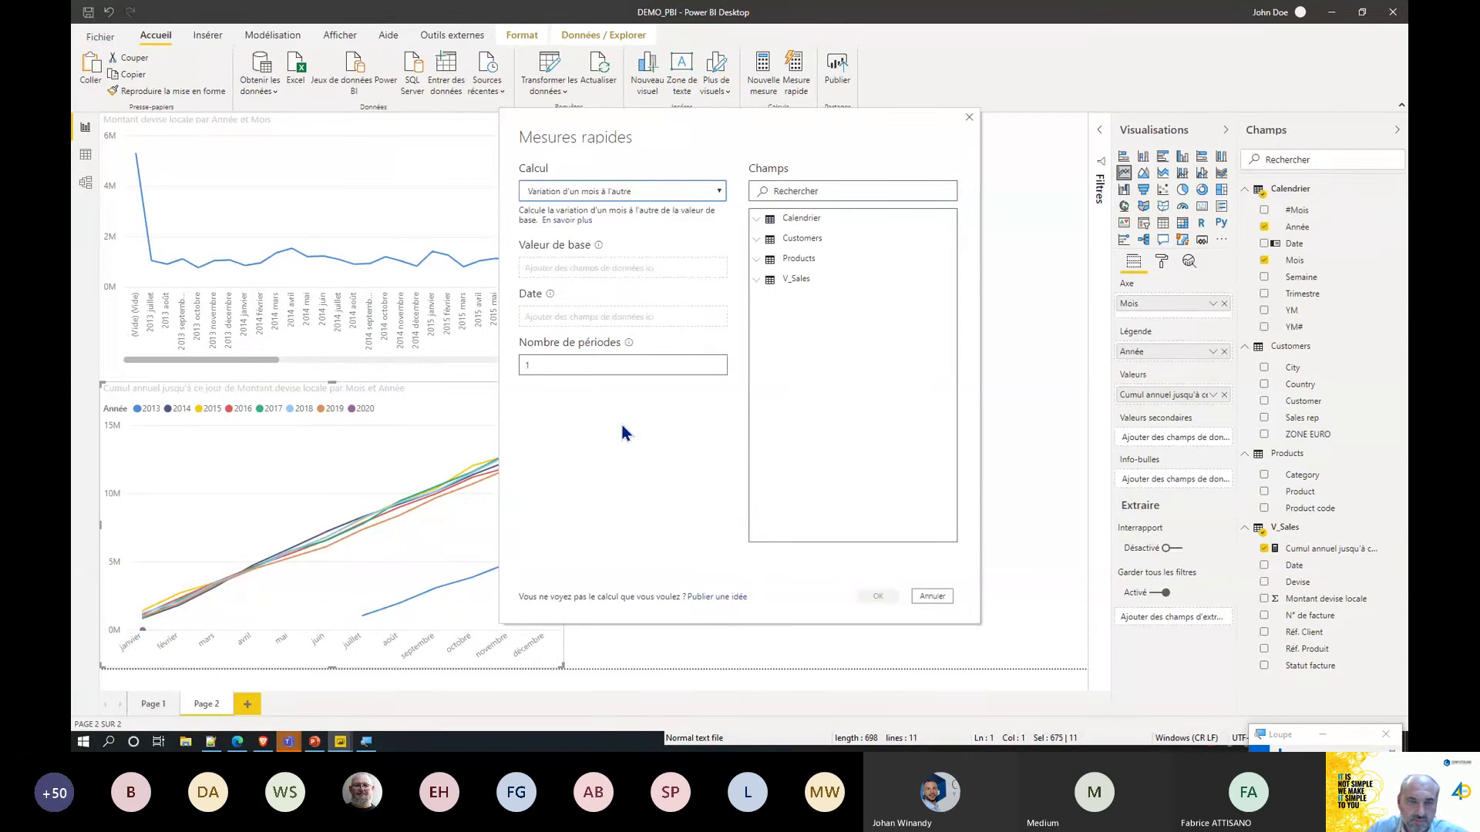
Use the sum of Montant devise locale as base value and Calendrier's Date as date, and create the month-over-month measure.
left_click(753, 280)
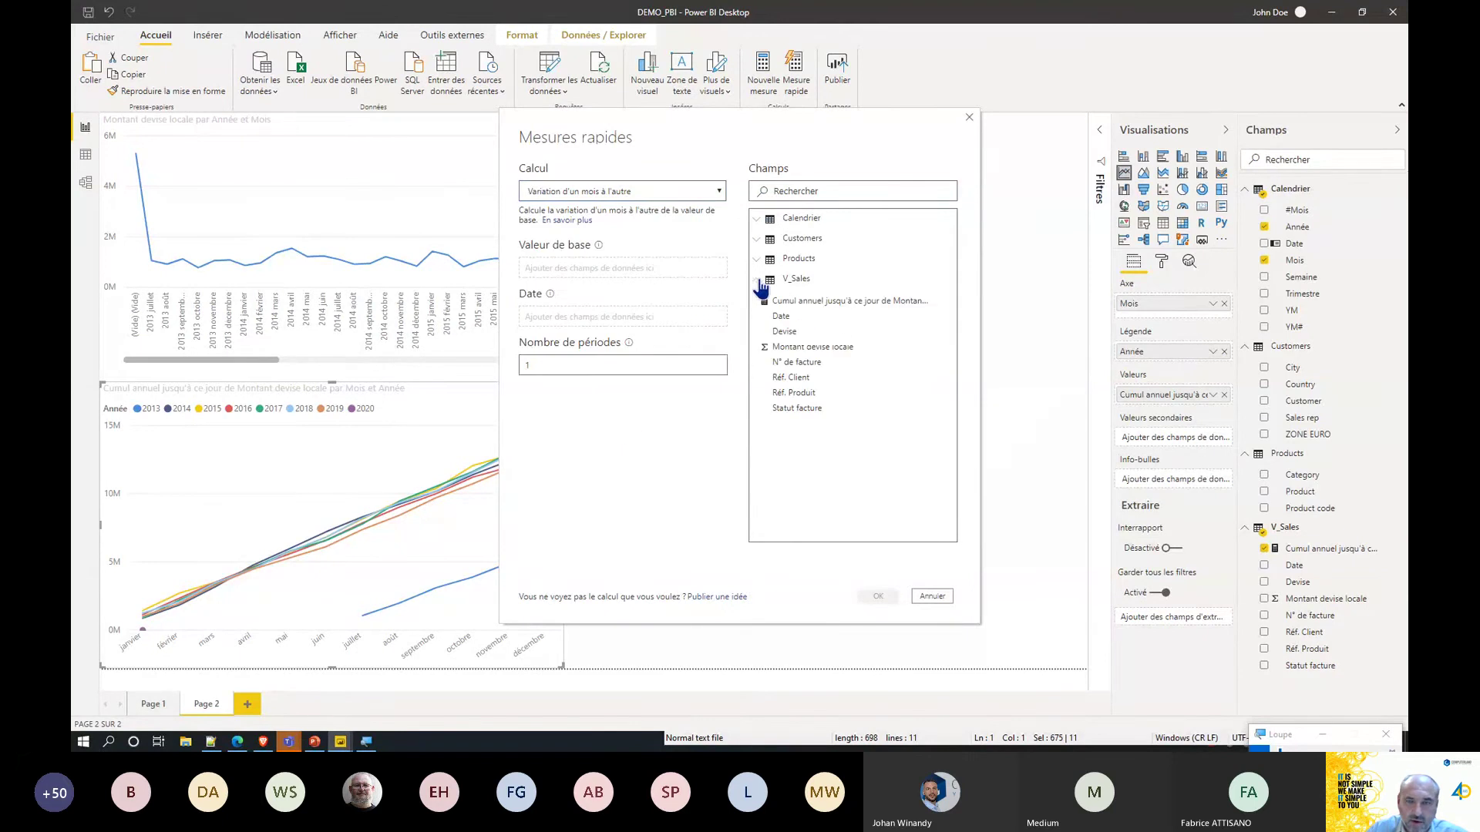
left_click_drag(838, 354, 631, 271)
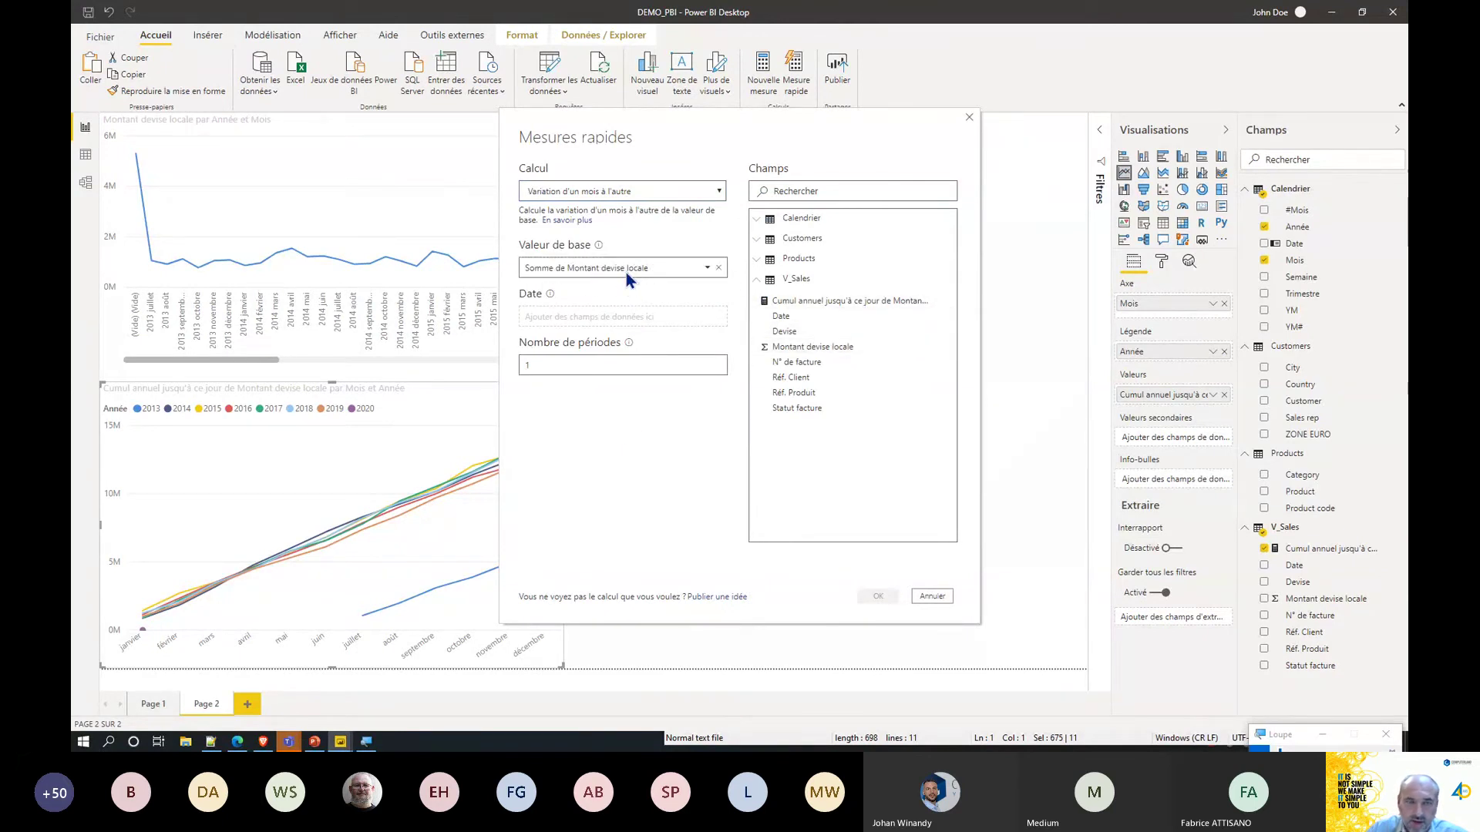
left_click(757, 219)
left_click_drag(781, 270, 626, 317)
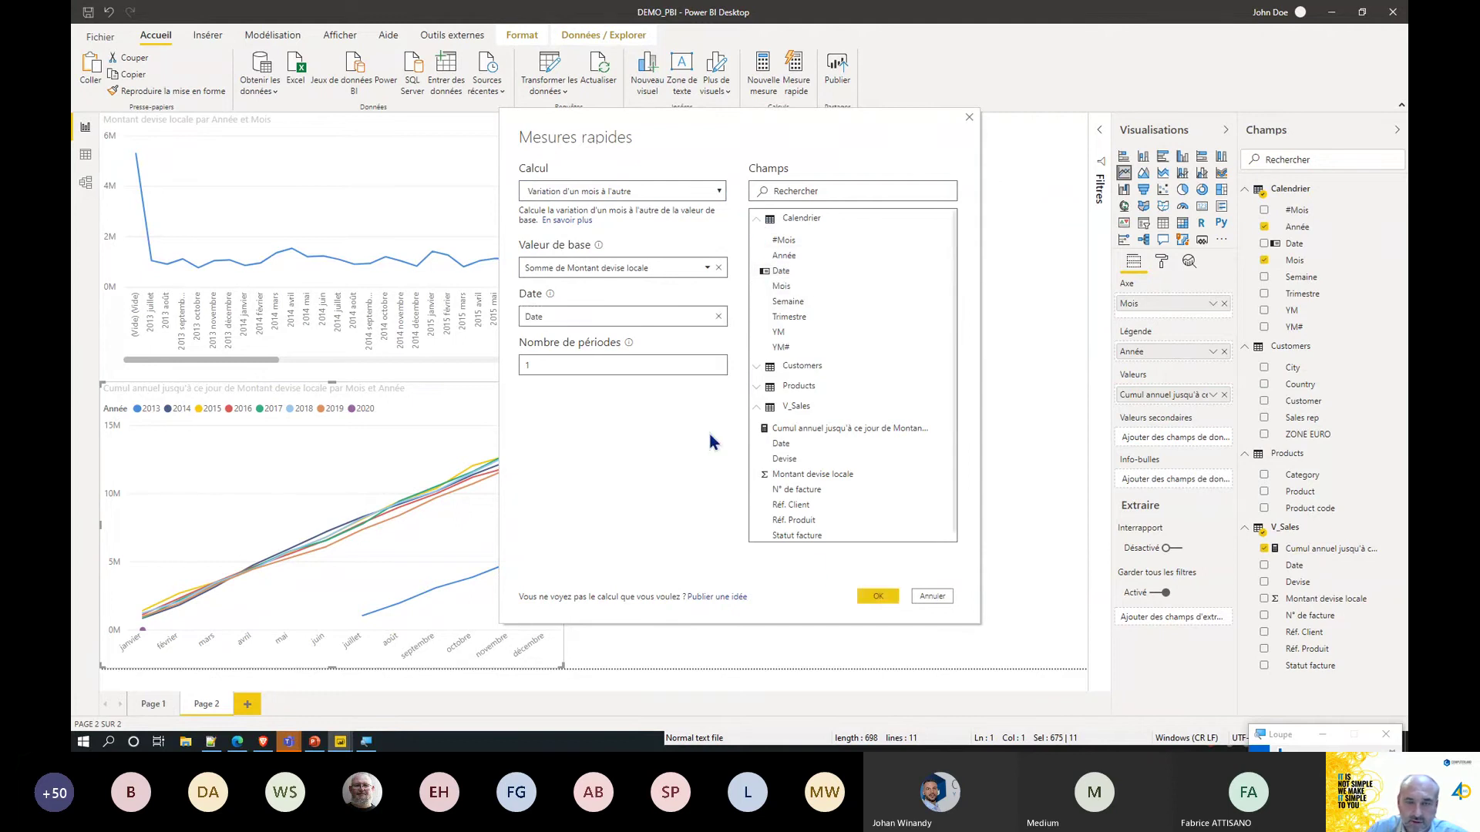
left_click(866, 595)
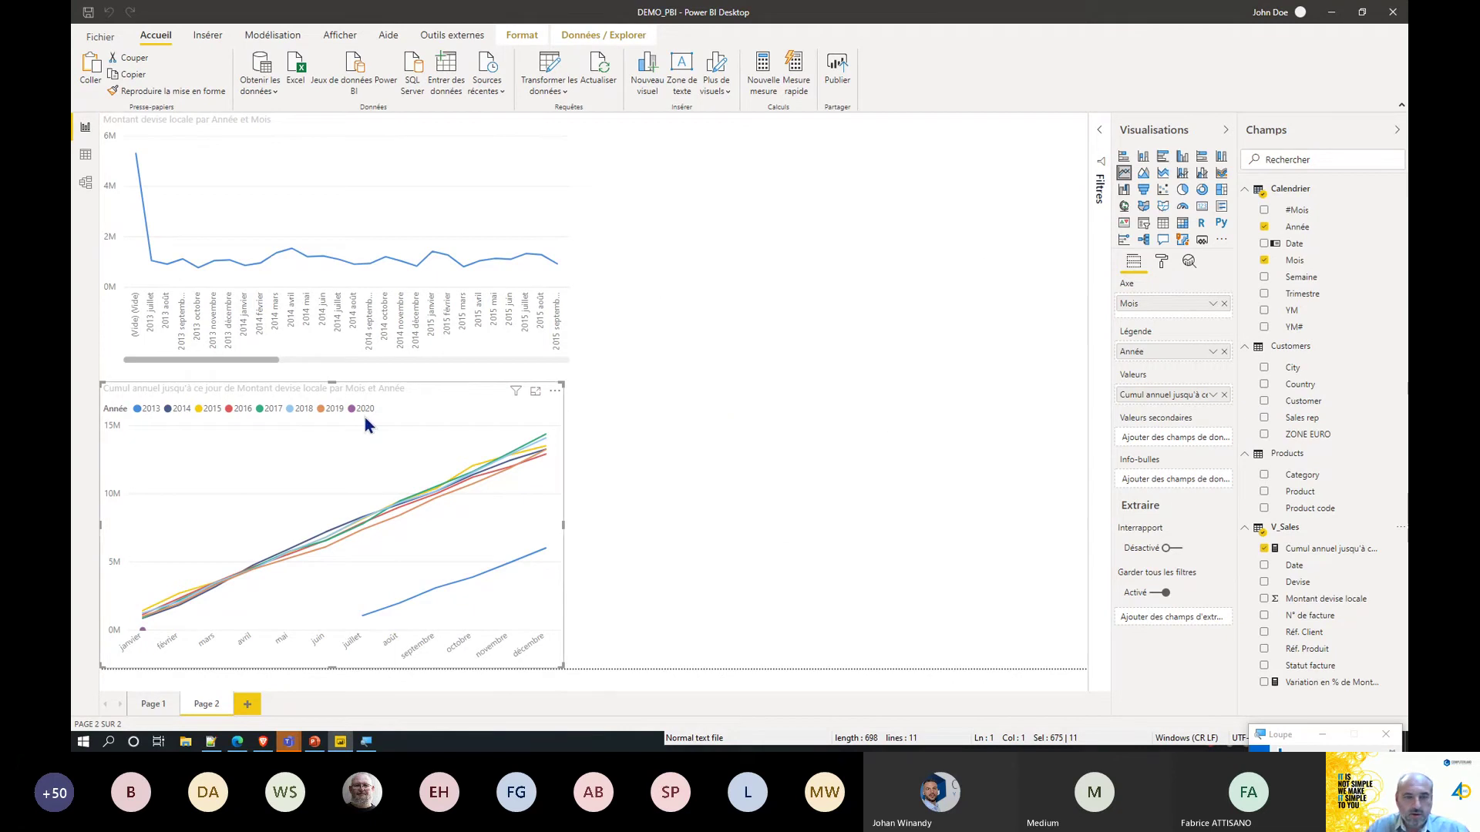
Add a clustered column chart beside the line charts, with Mois as axis and the Variation en % de Montant devise locale measure as value.
left_click(917, 232)
left_click(1181, 158)
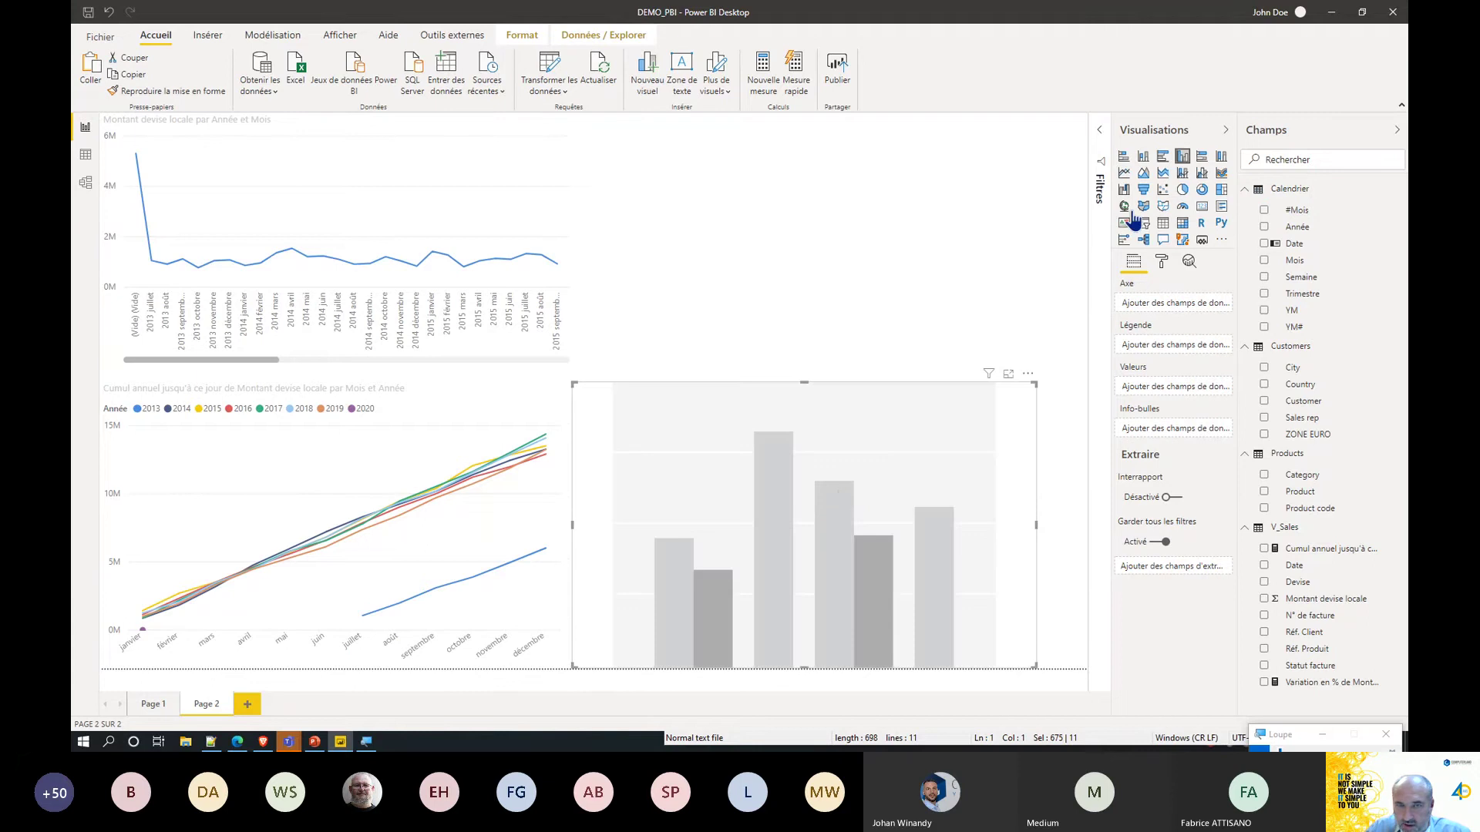
left_click_drag(824, 550, 937, 370)
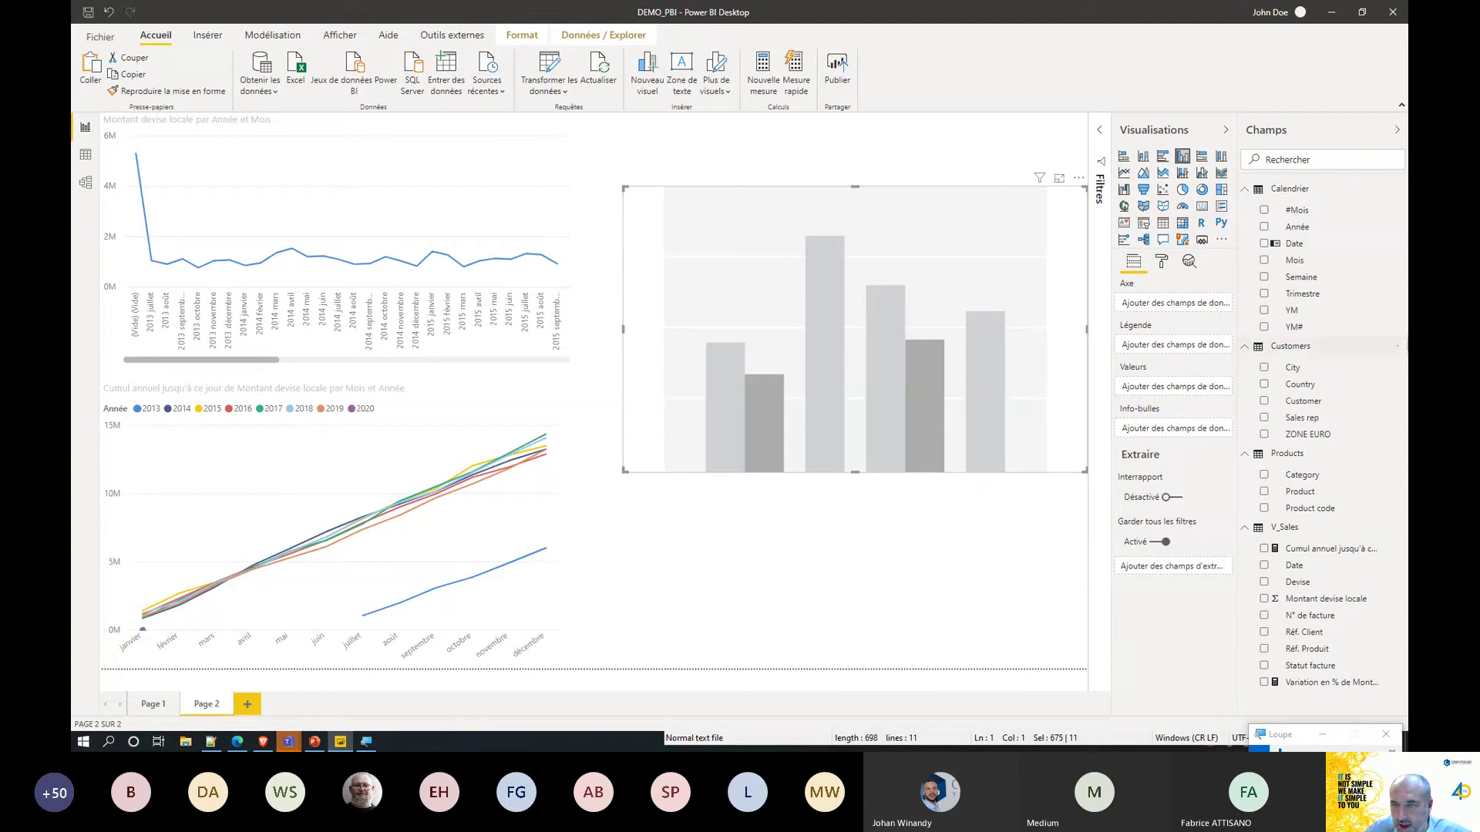
left_click_drag(1329, 267, 1167, 308)
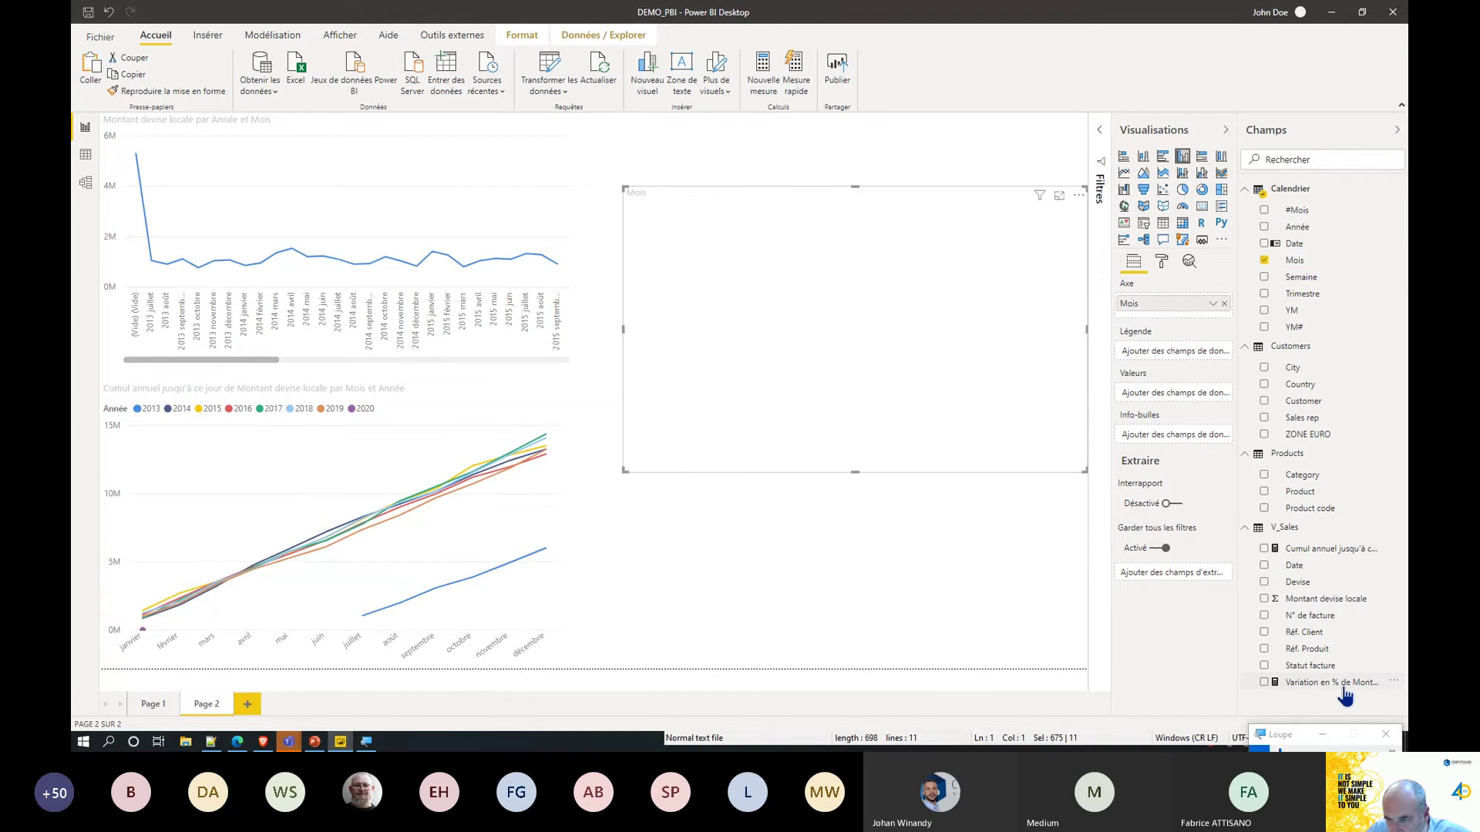
left_click_drag(1337, 696, 1188, 399)
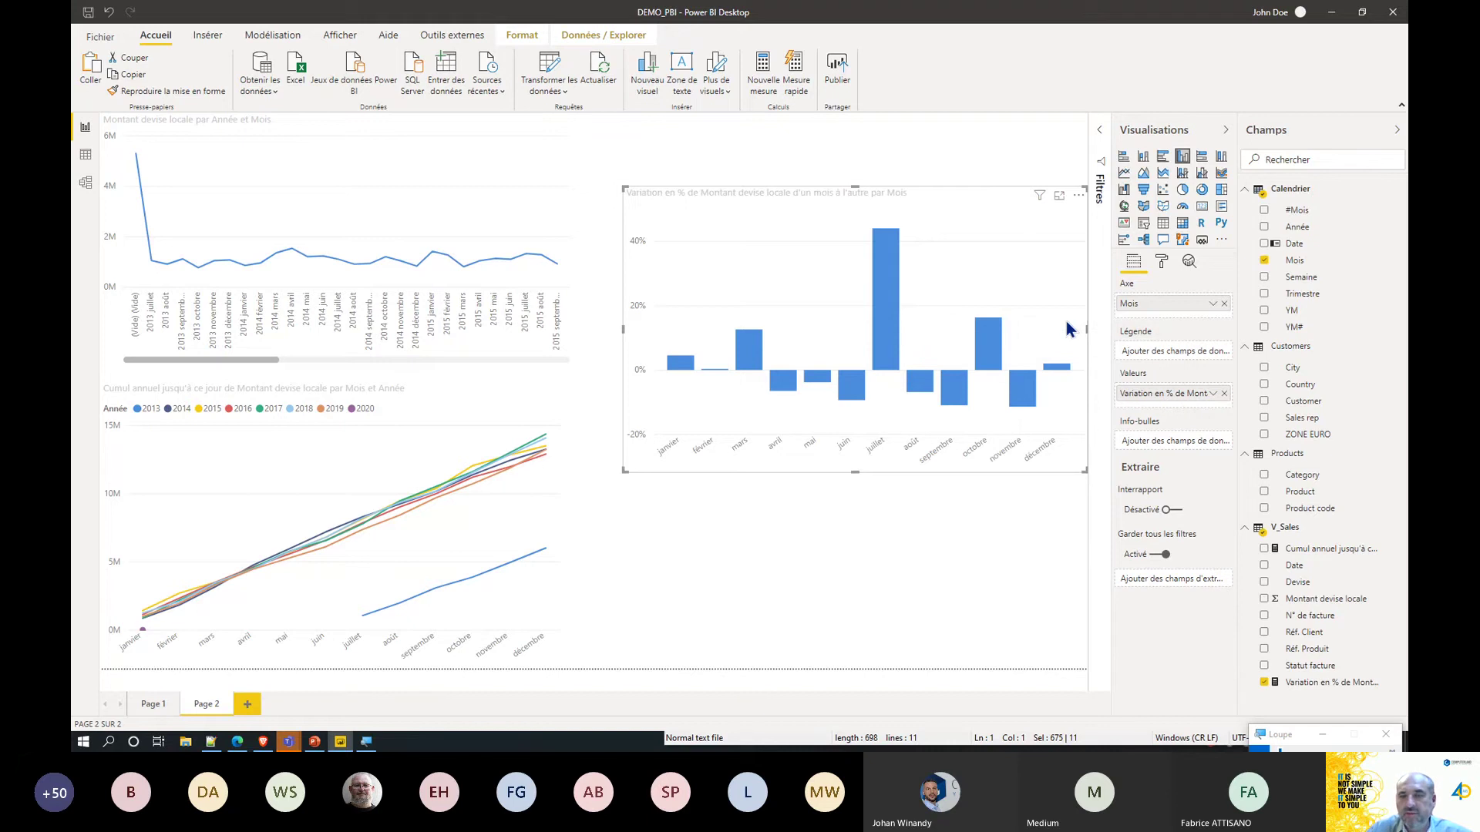
left_click_drag(988, 236, 999, 358)
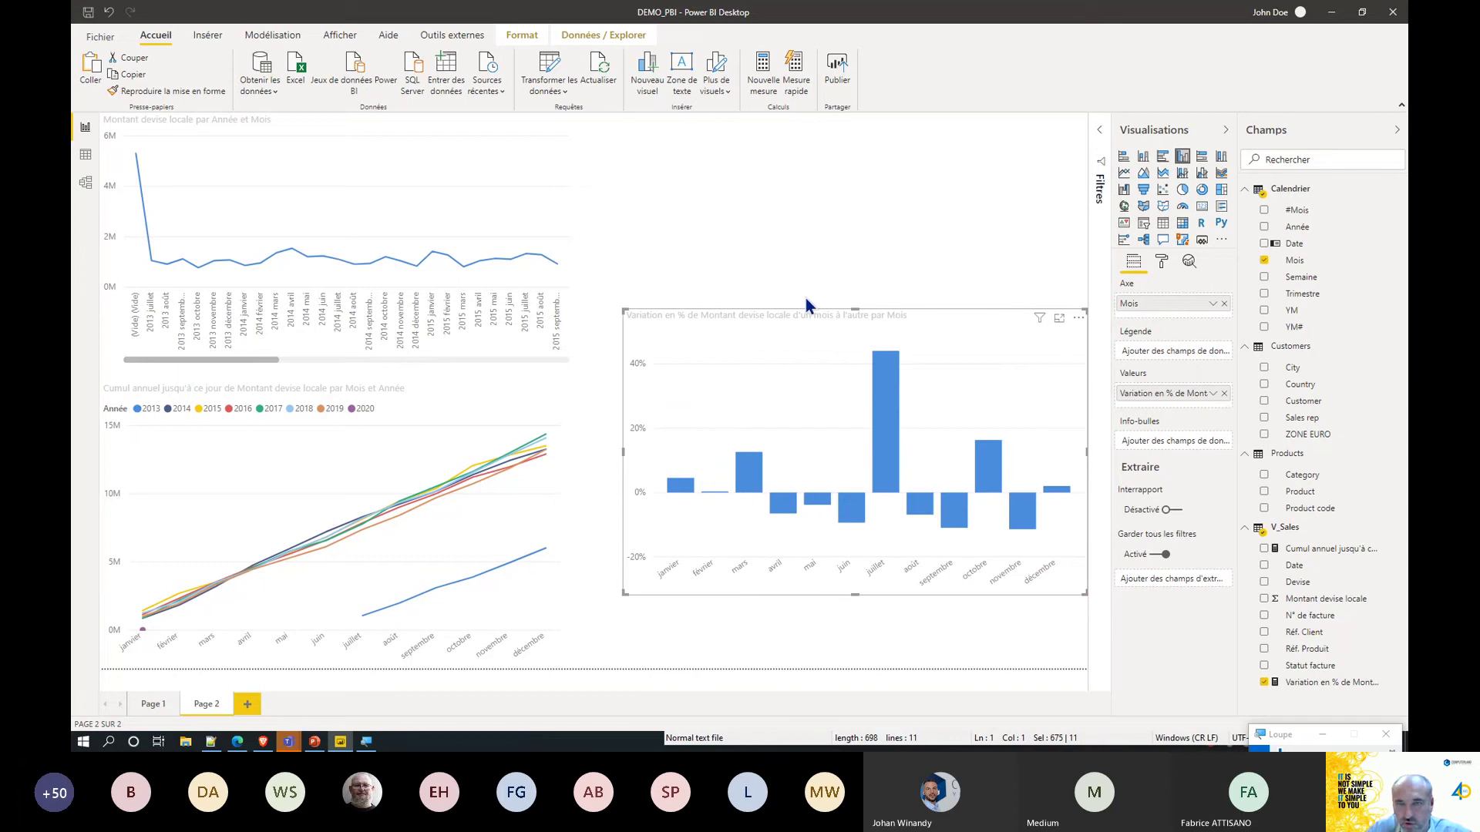
Cross-filter the page from the cumulative chart's legend, trying 2019 and 2018 and leaving 2019 selected.
left_click(887, 182)
left_click(1098, 136)
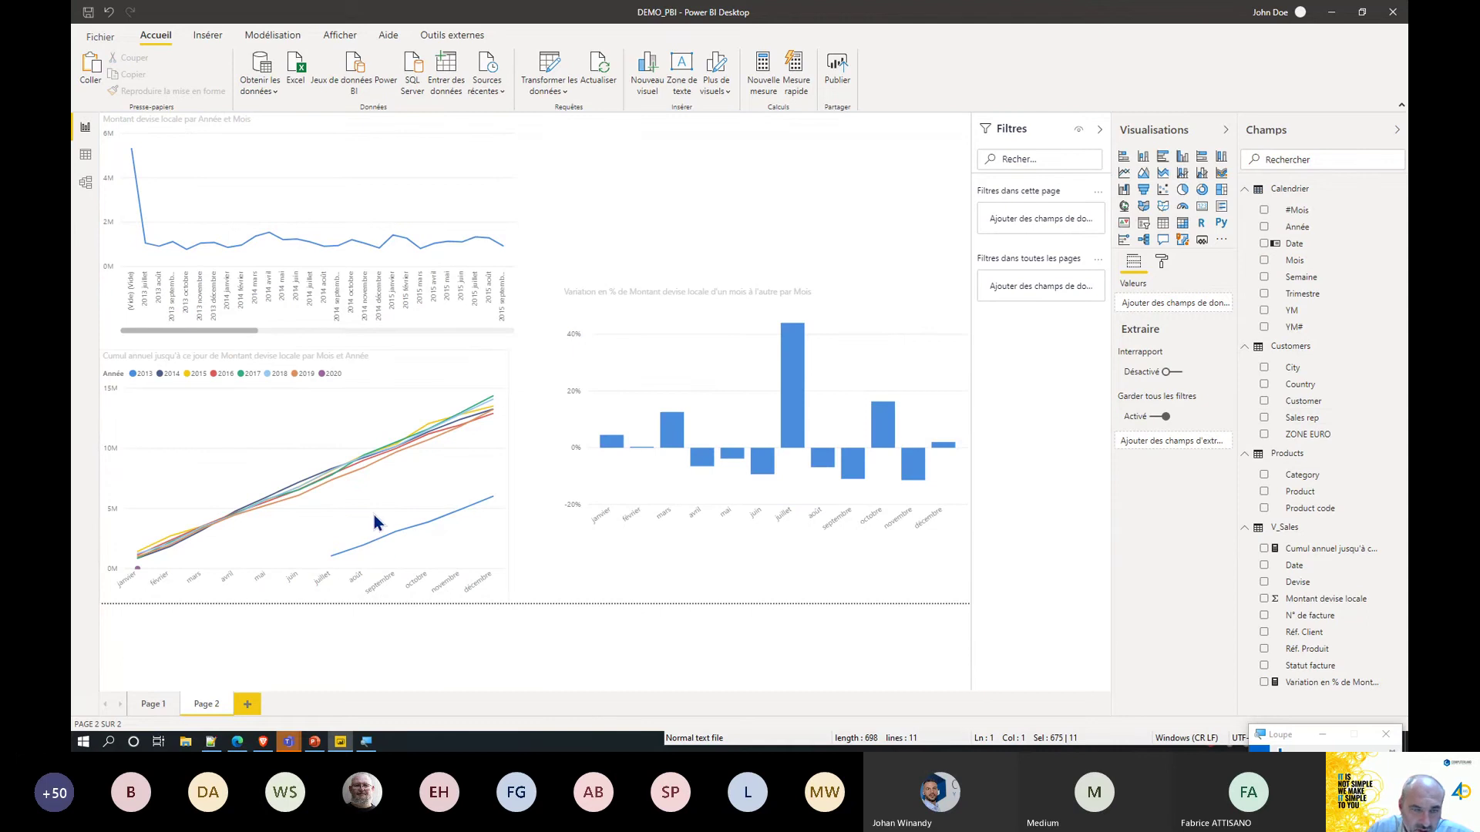
left_click(295, 373)
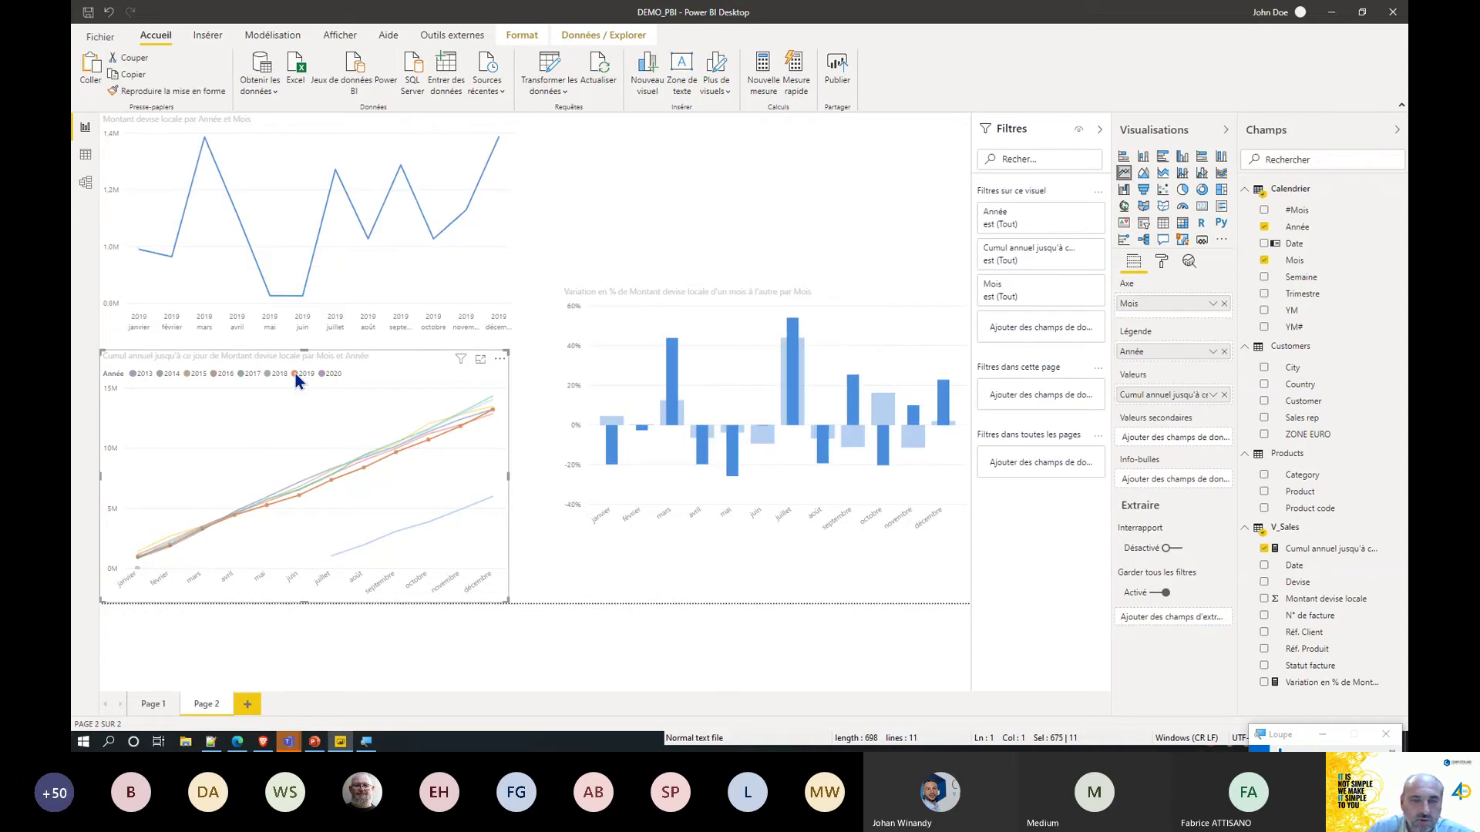
left_click(271, 372)
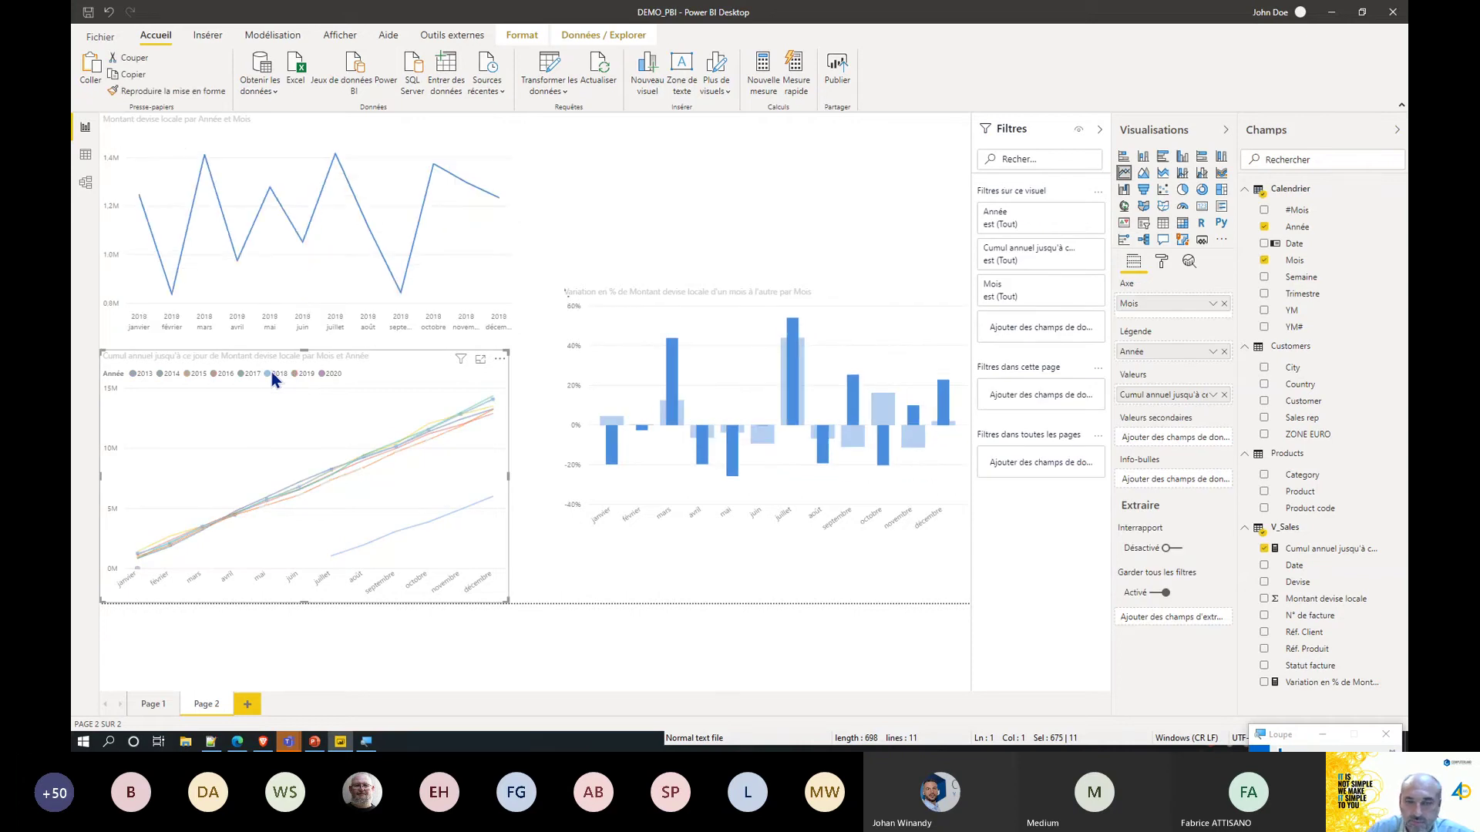
left_click(303, 373)
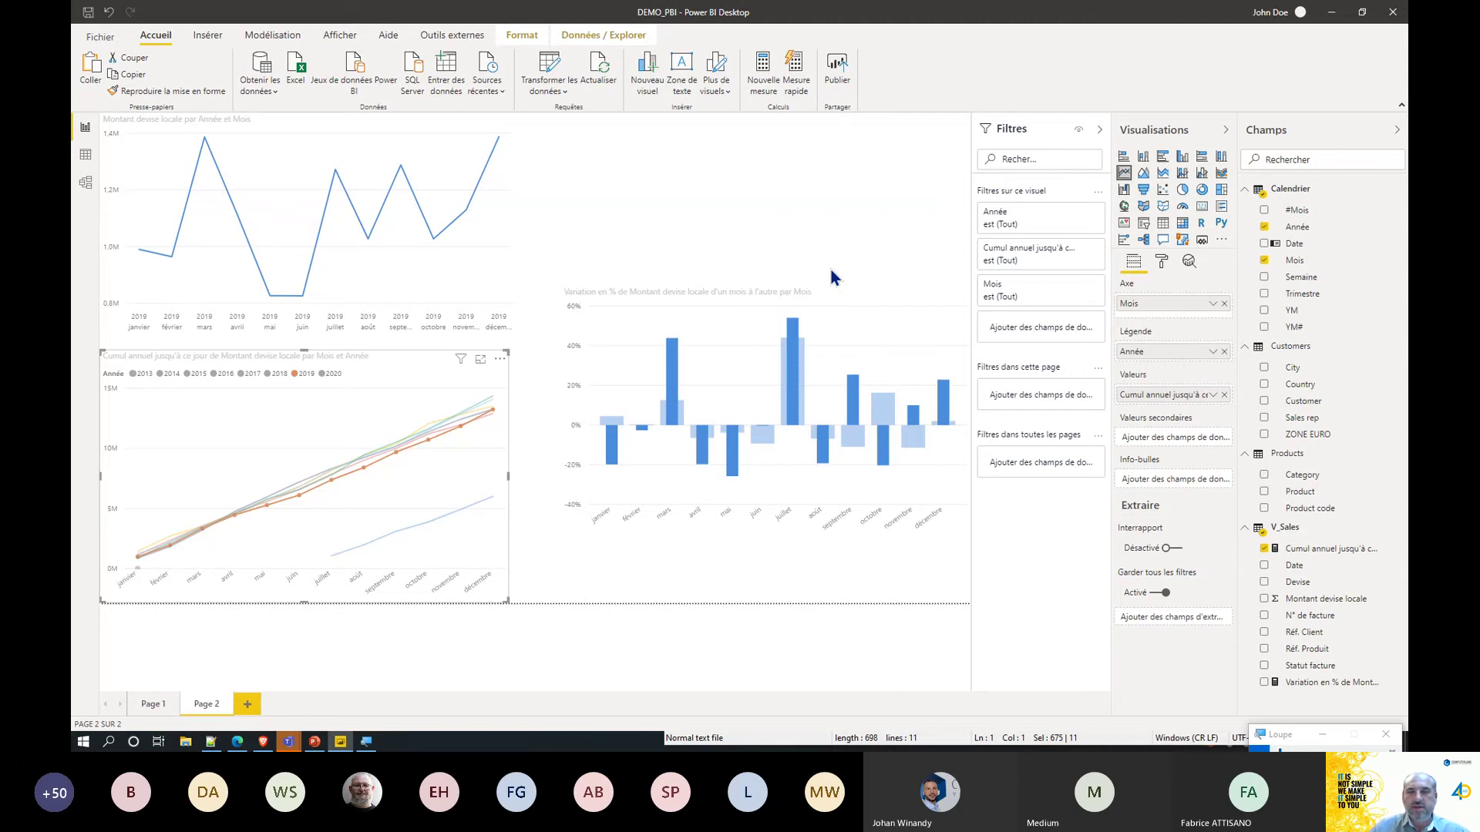
left_click(873, 217)
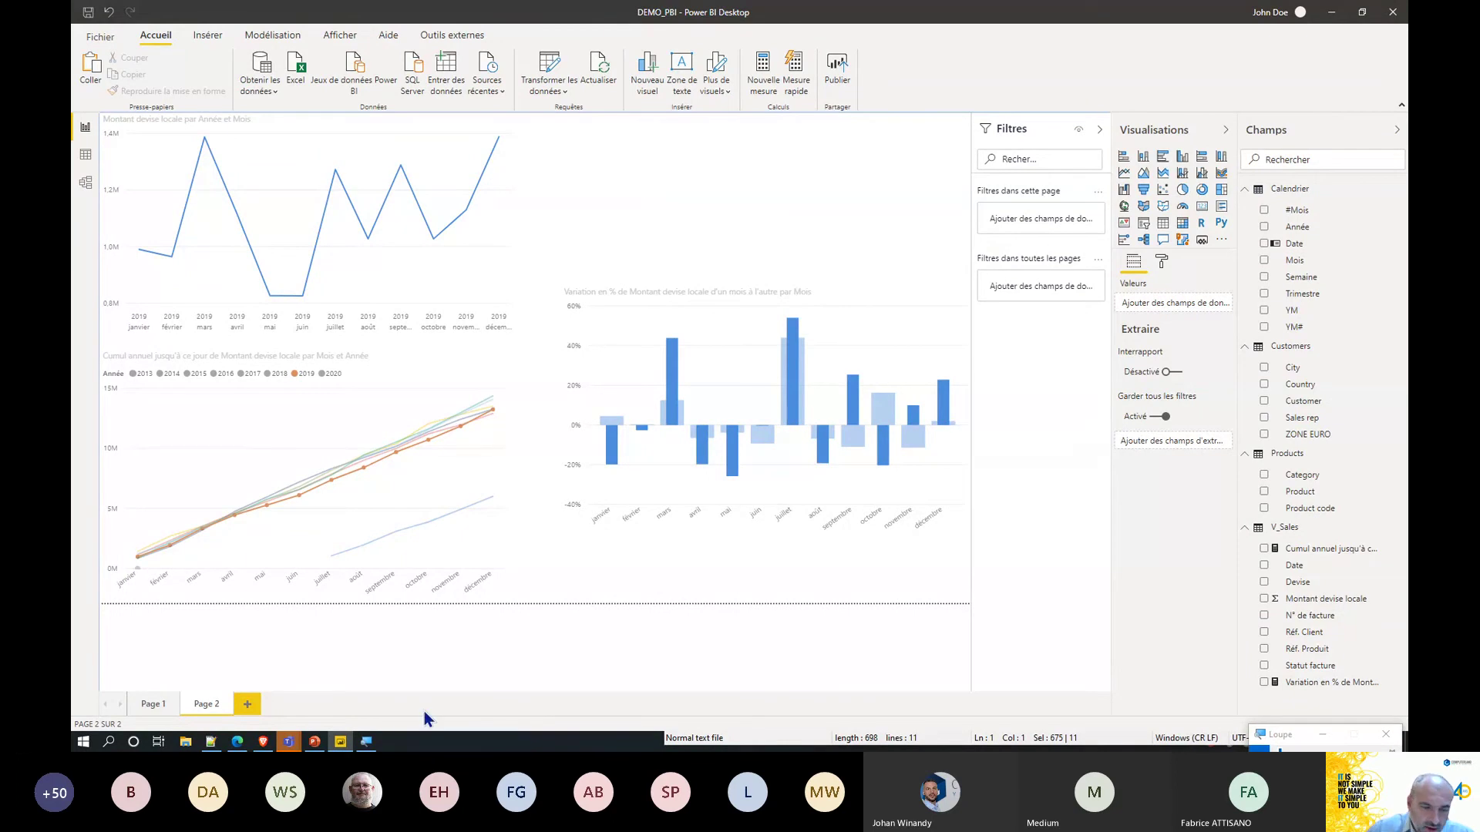
Switch to the Power BI service in the browser, review the workspaces and home page, and open the Demo Power BI workspace.
left_click(237, 742)
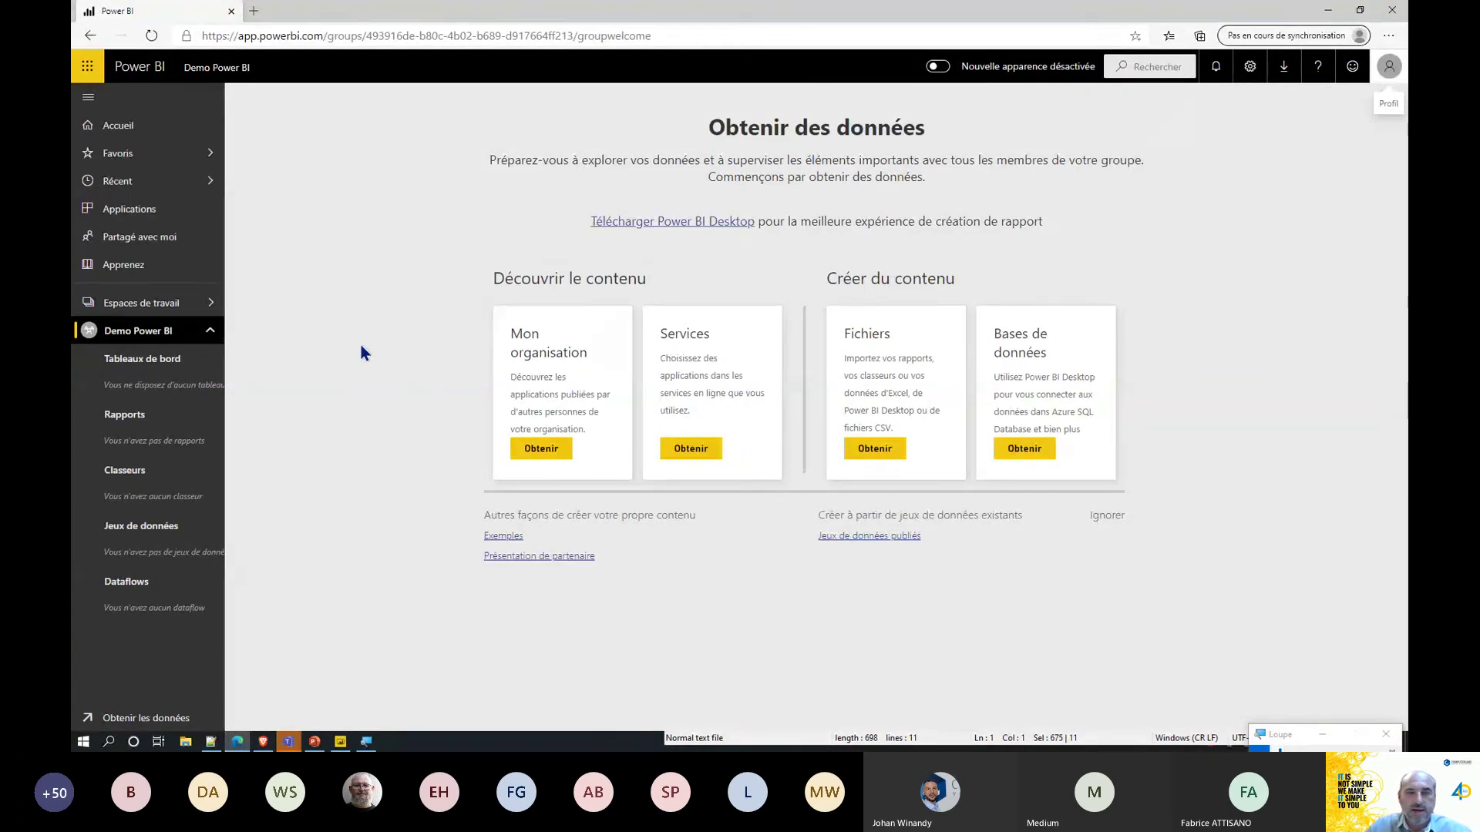
left_click(141, 308)
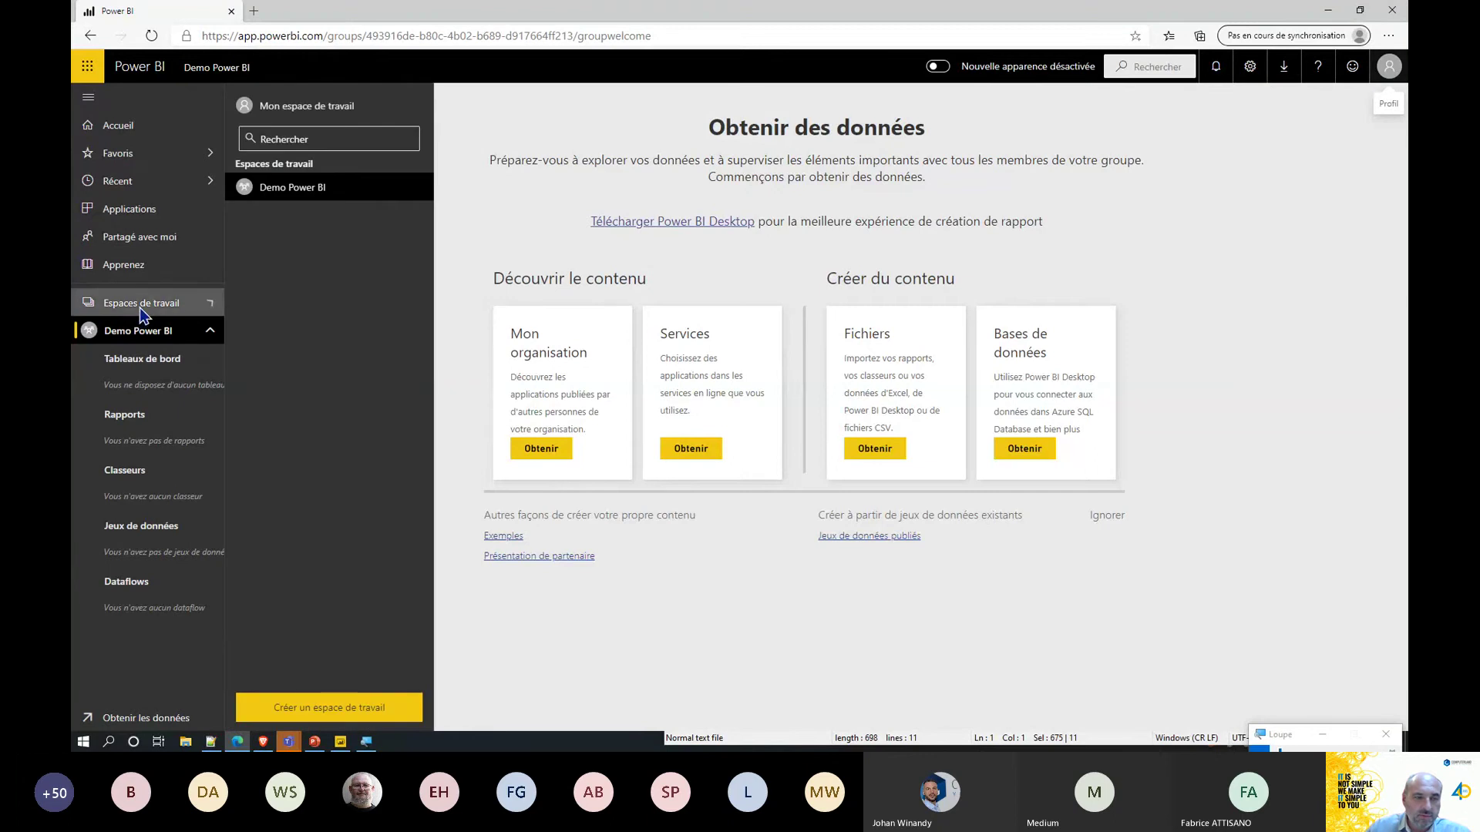
left_click(117, 132)
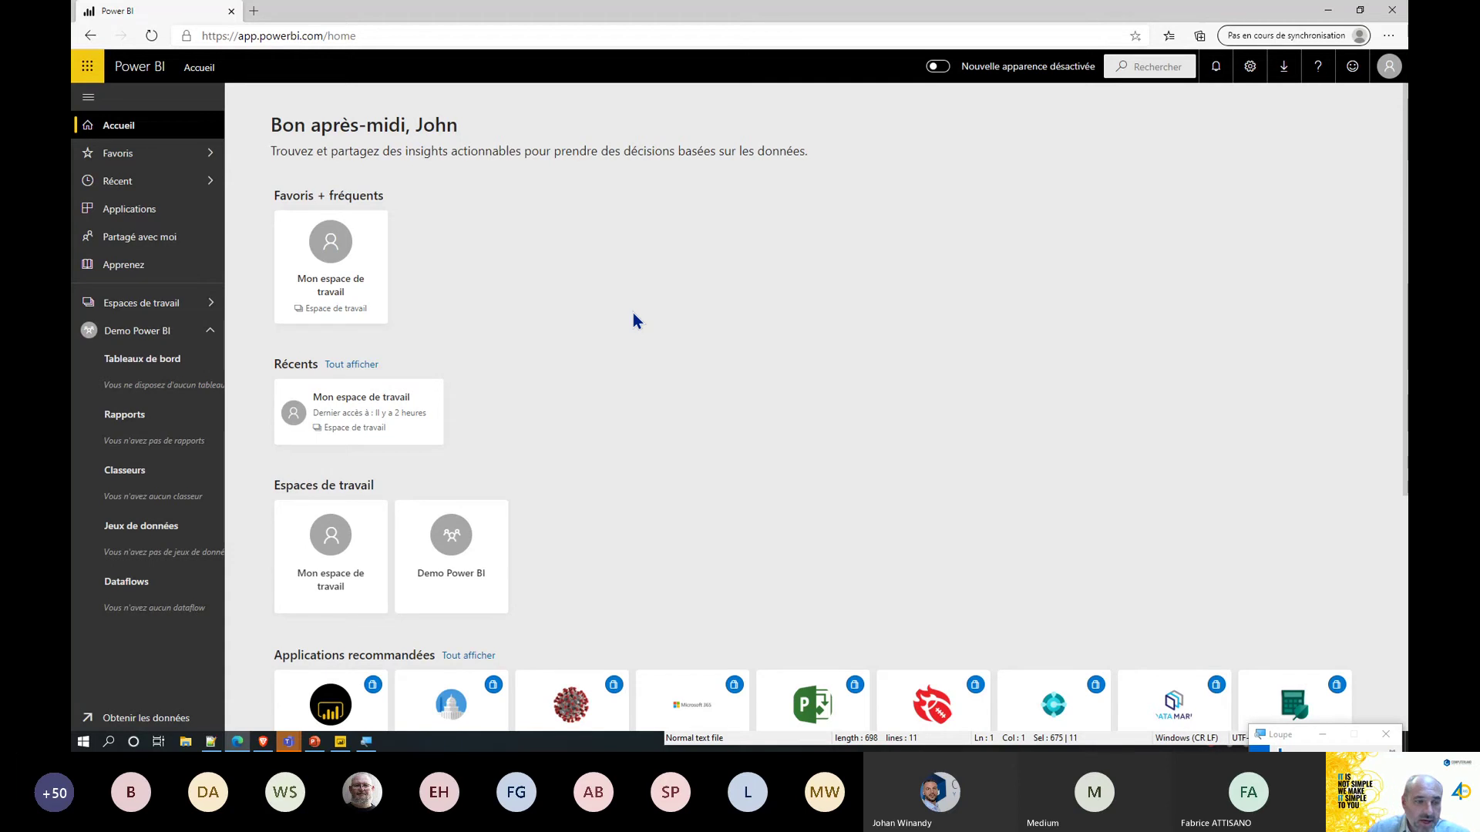
left_click(210, 333)
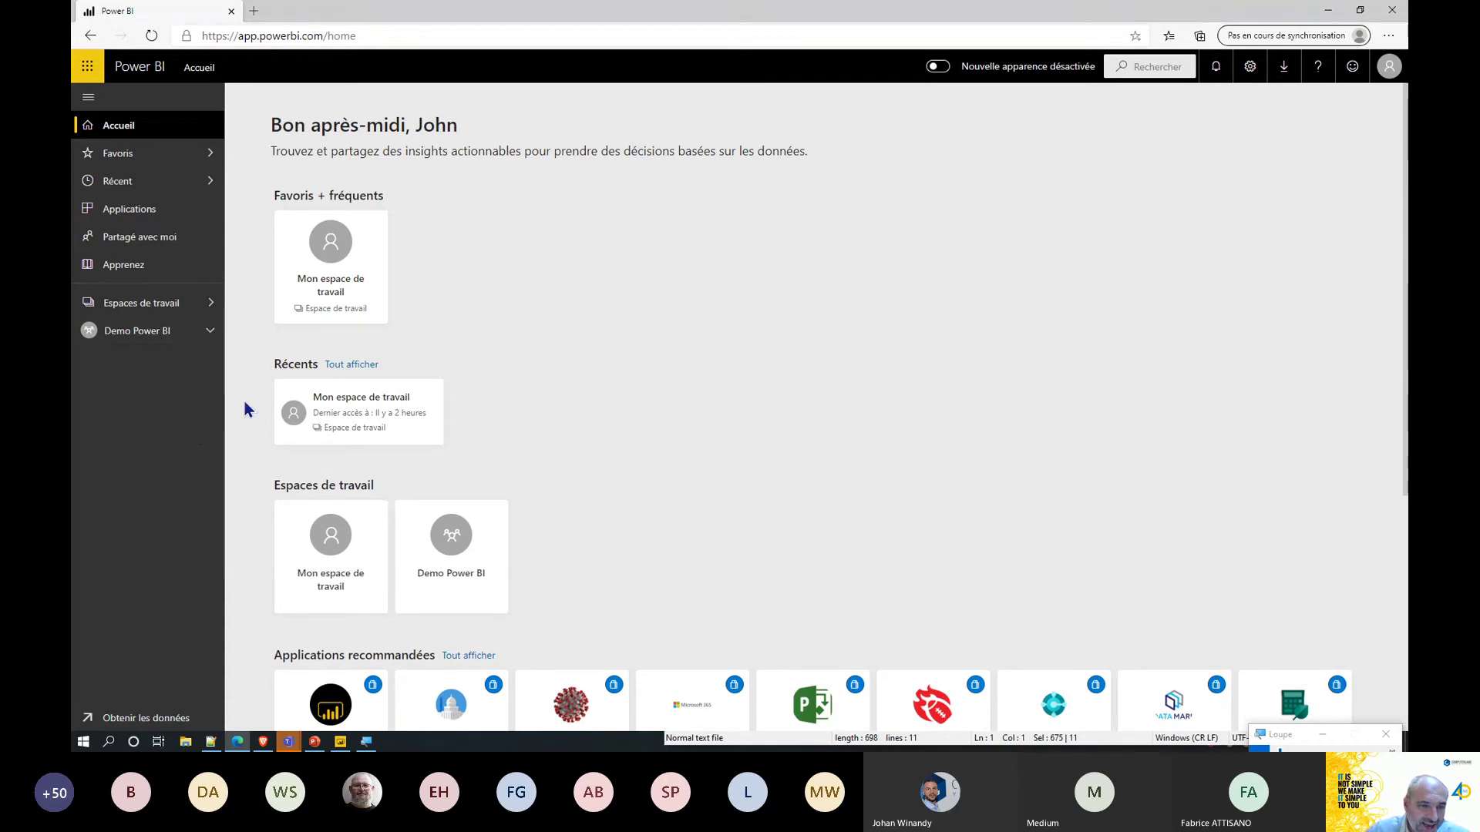
left_click(165, 338)
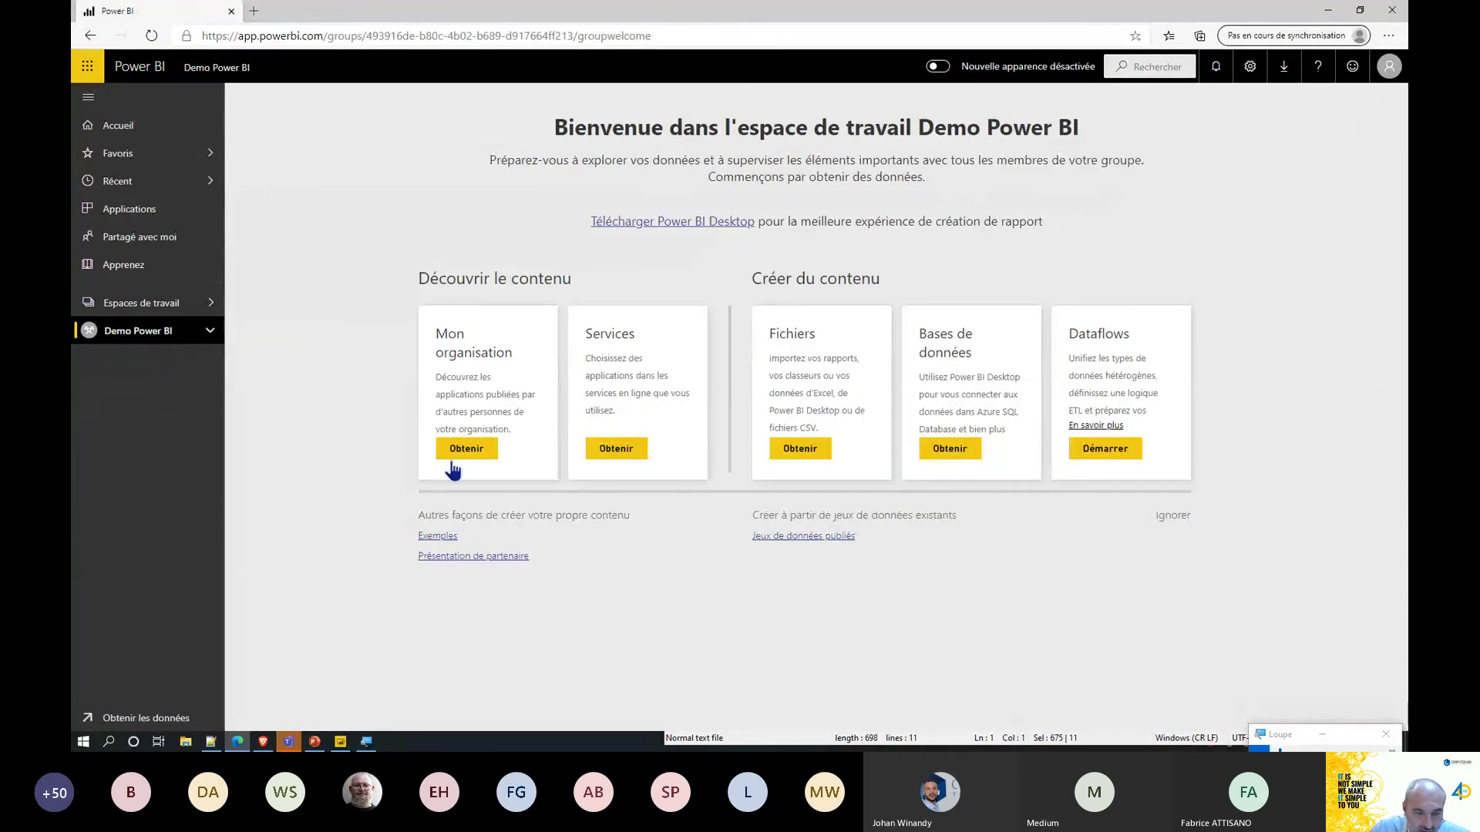
Switch to Power BI Desktop, save the report's changes and publish it to the Demo Power BI workspace.
left_click(342, 740)
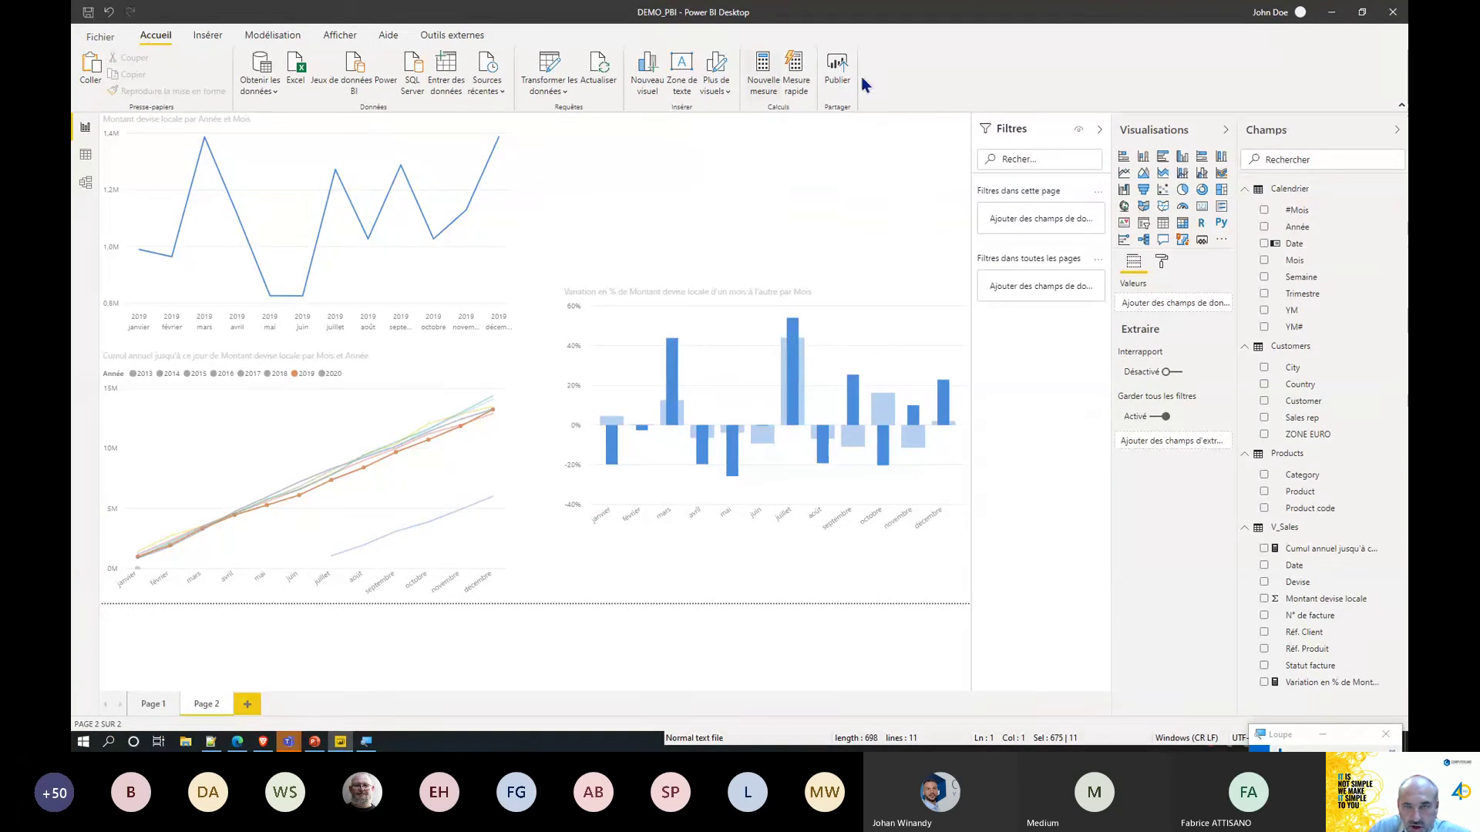
left_click(838, 74)
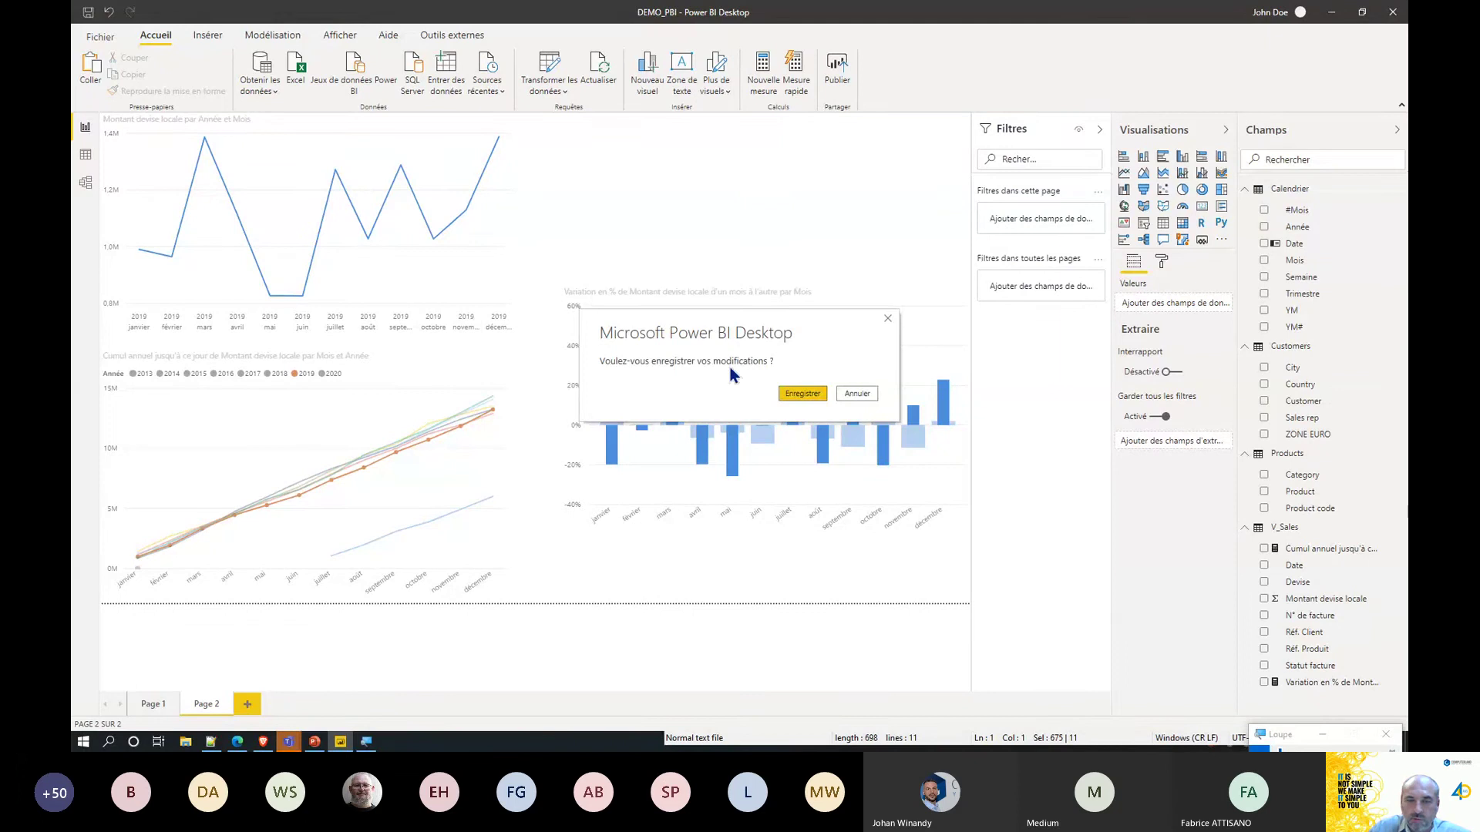
left_click(805, 396)
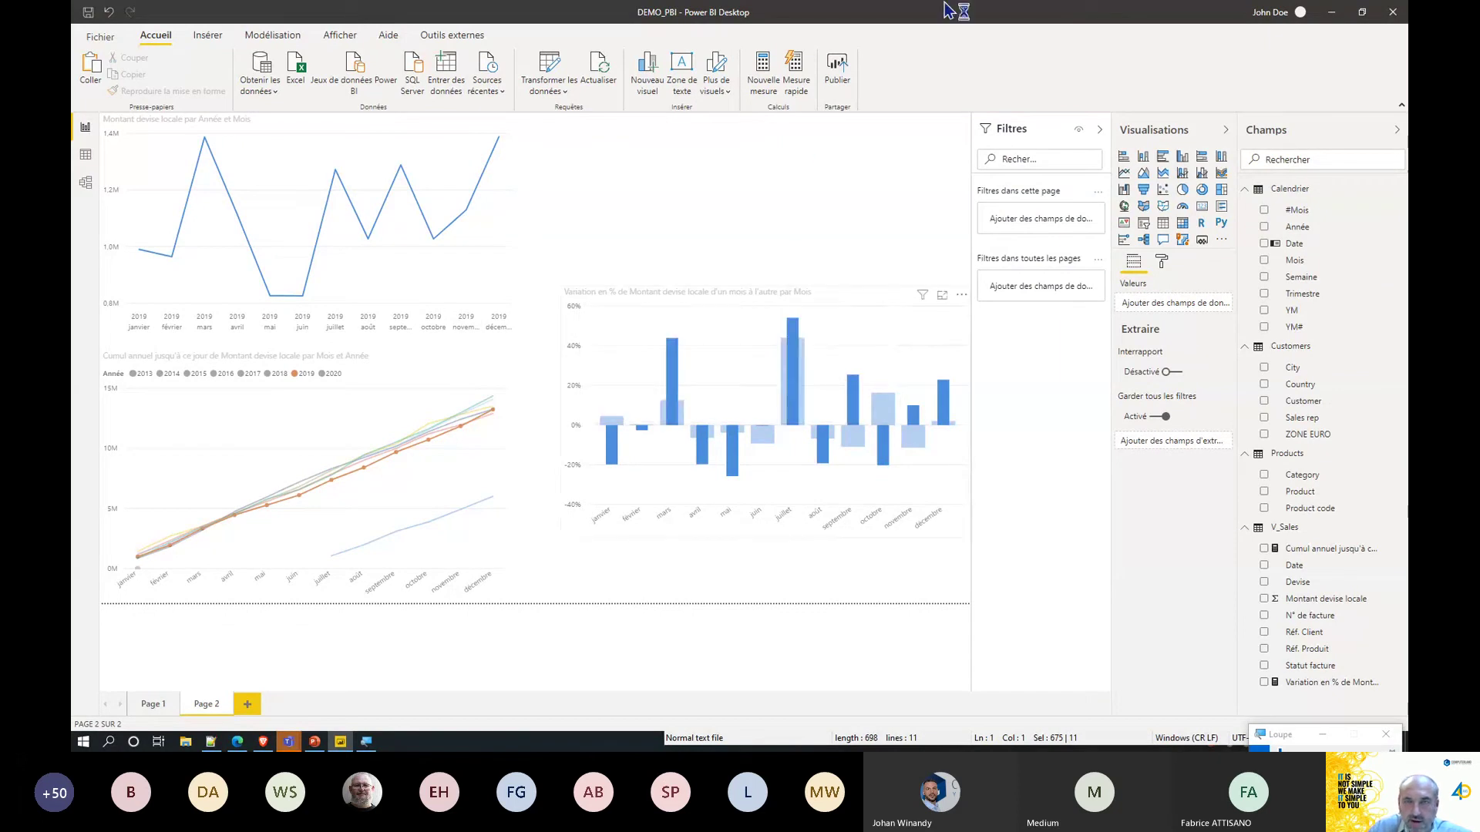
left_click(838, 73)
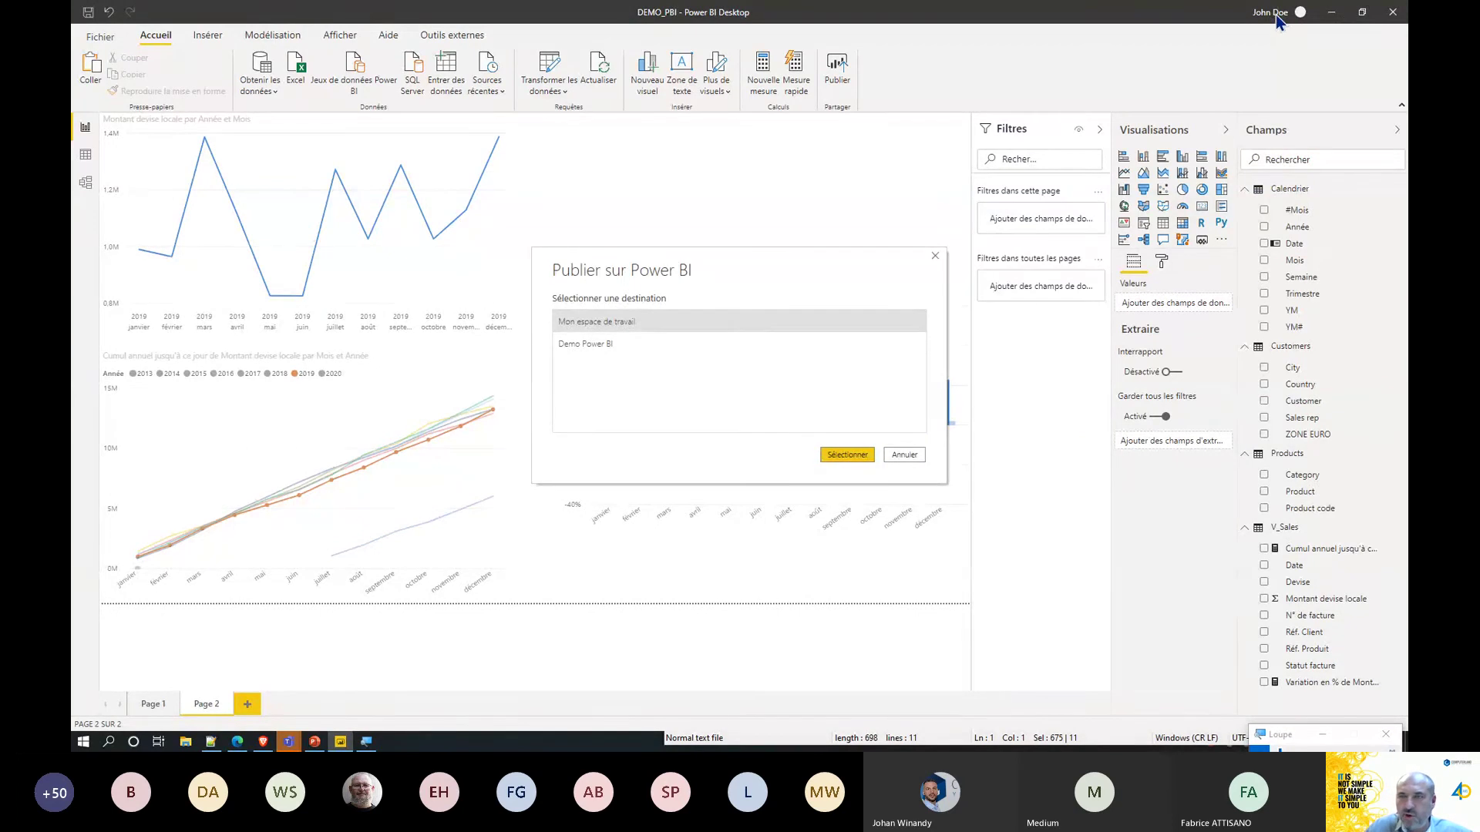
left_click(614, 347)
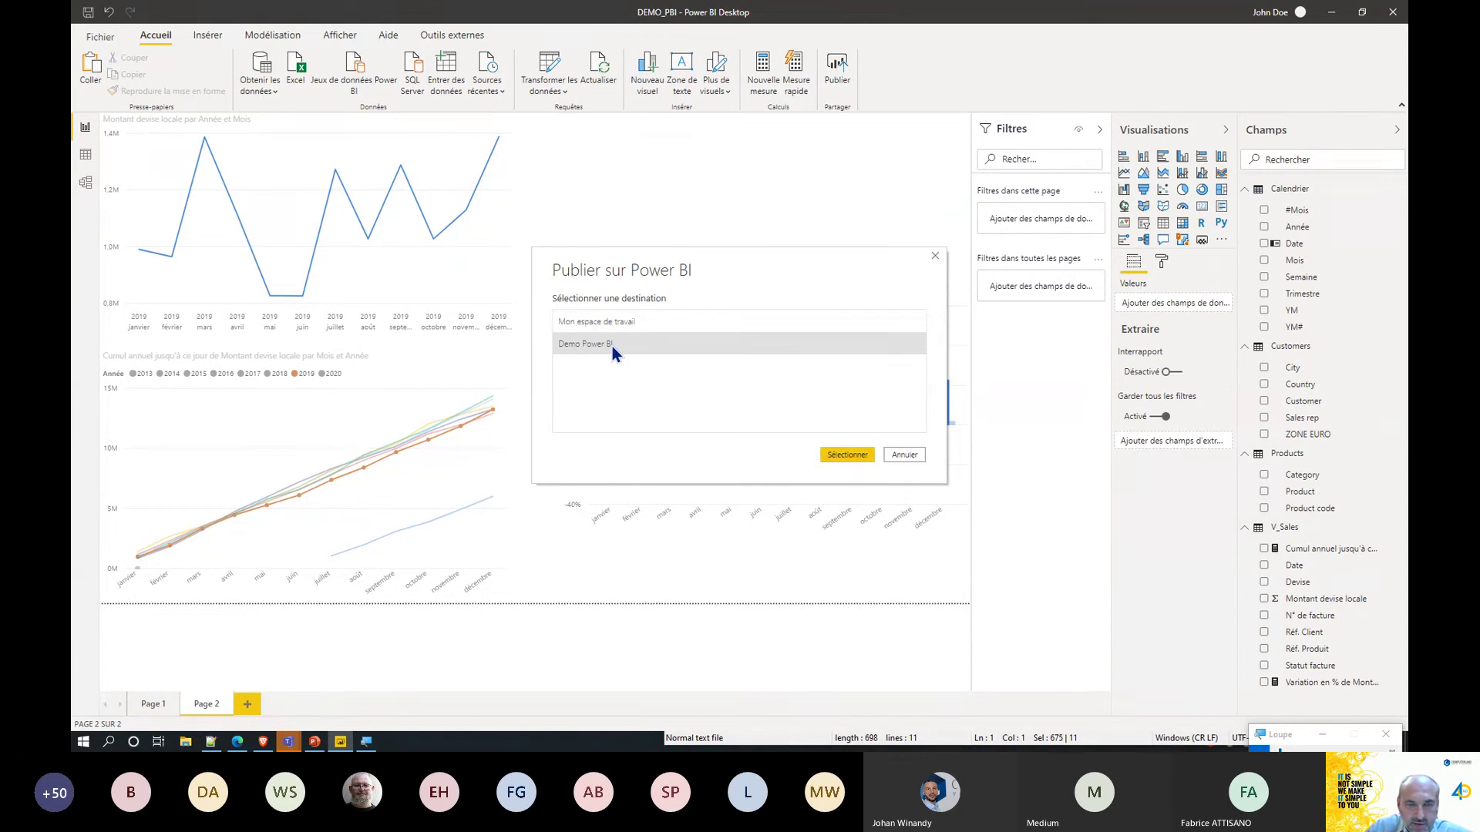
left_click(846, 455)
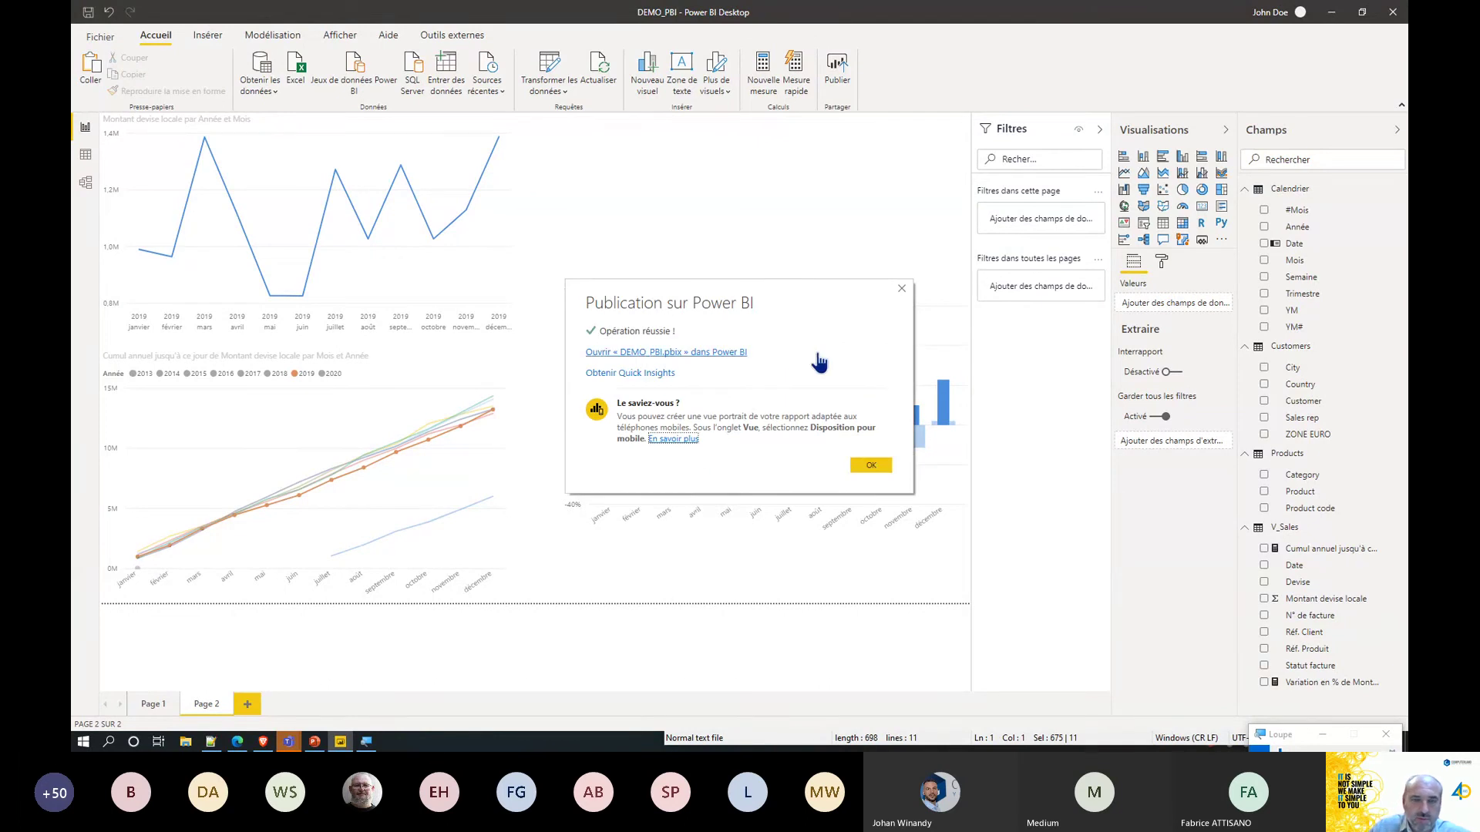
left_click(706, 356)
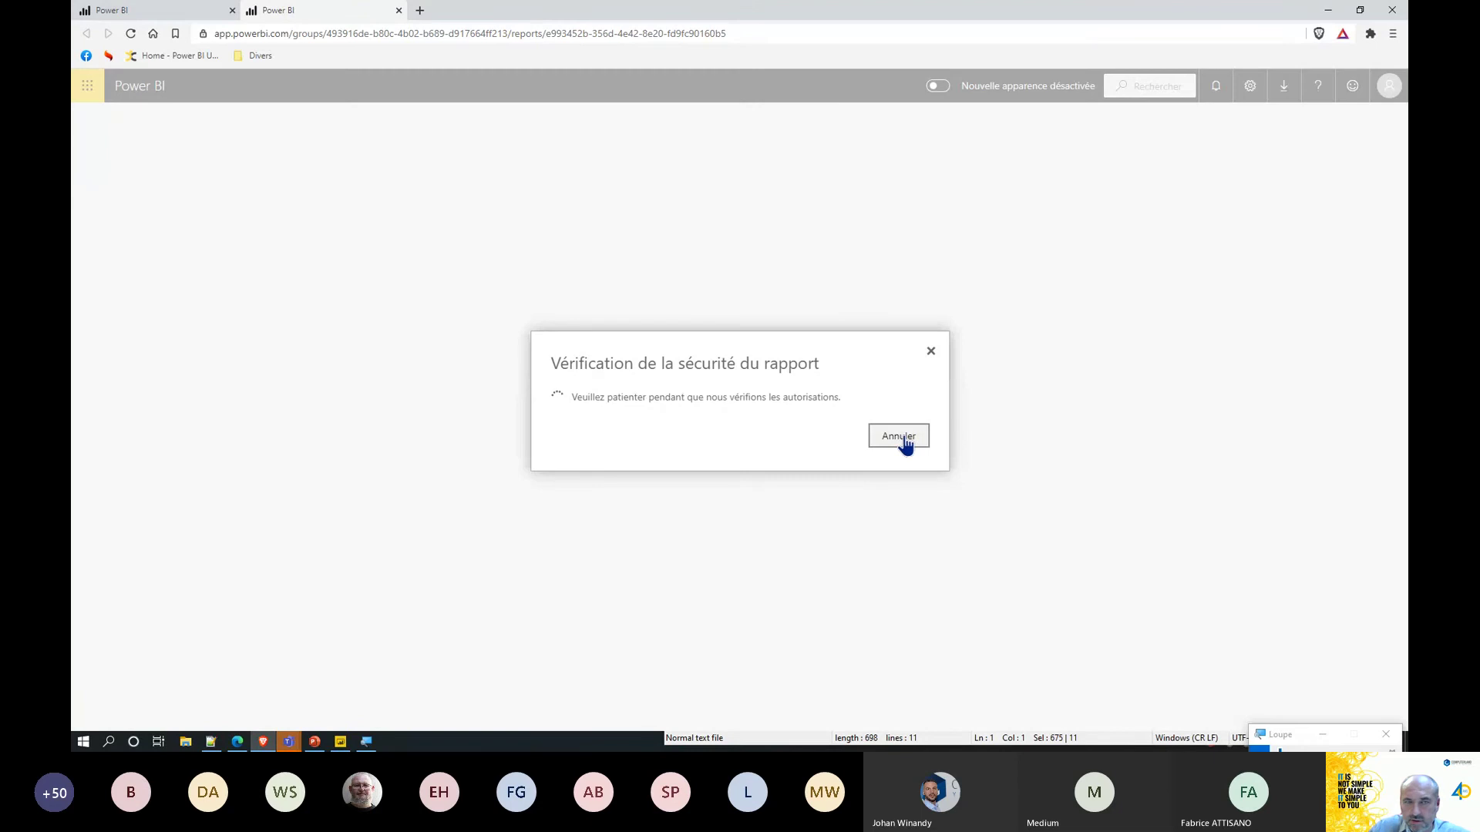
left_click(901, 440)
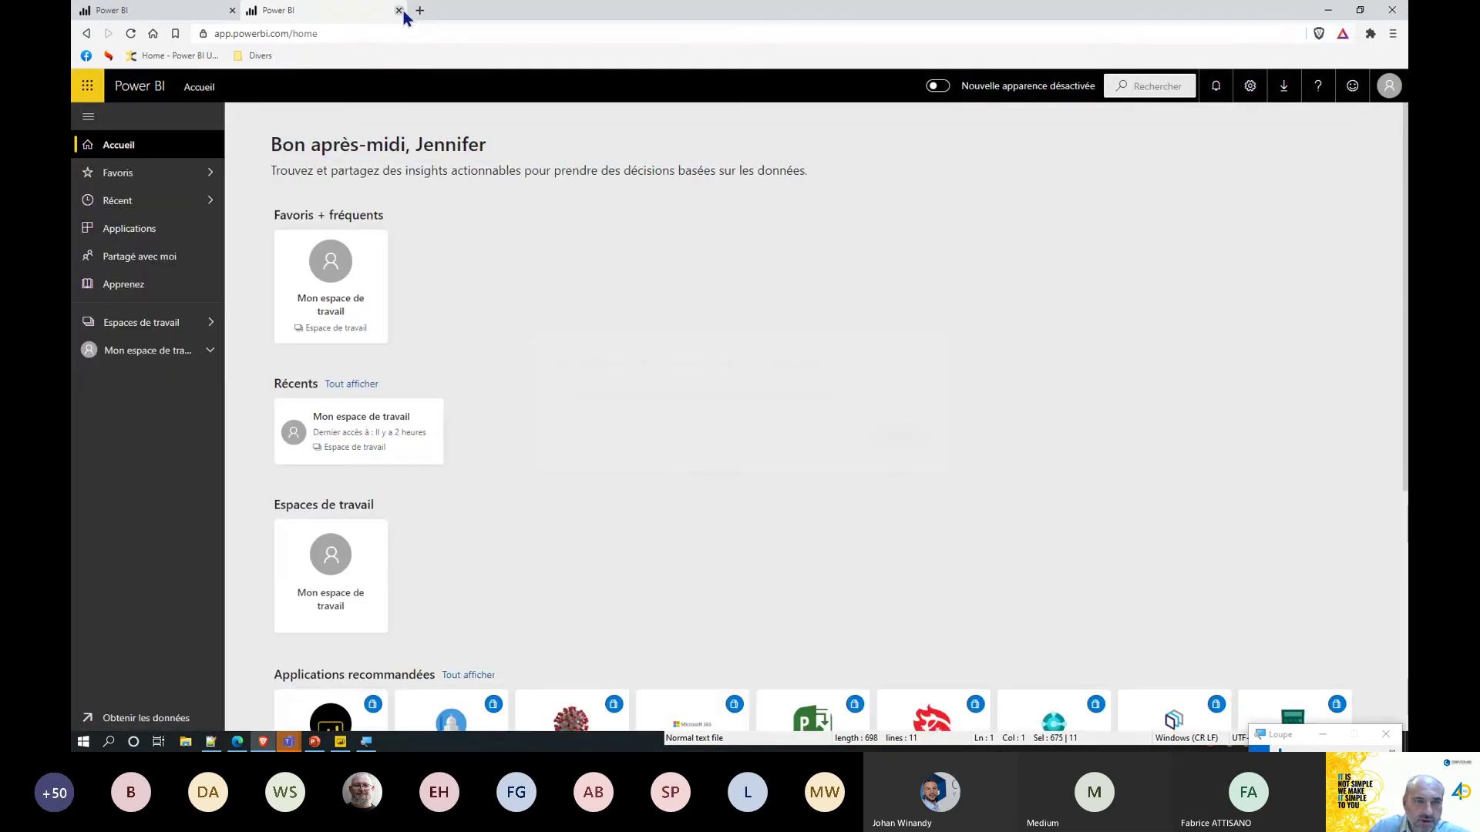
left_click(398, 10)
Return to the Demo Power BI workspace in the Edge browser, refresh it and open the published DEMO_PBI report.
left_click(237, 742)
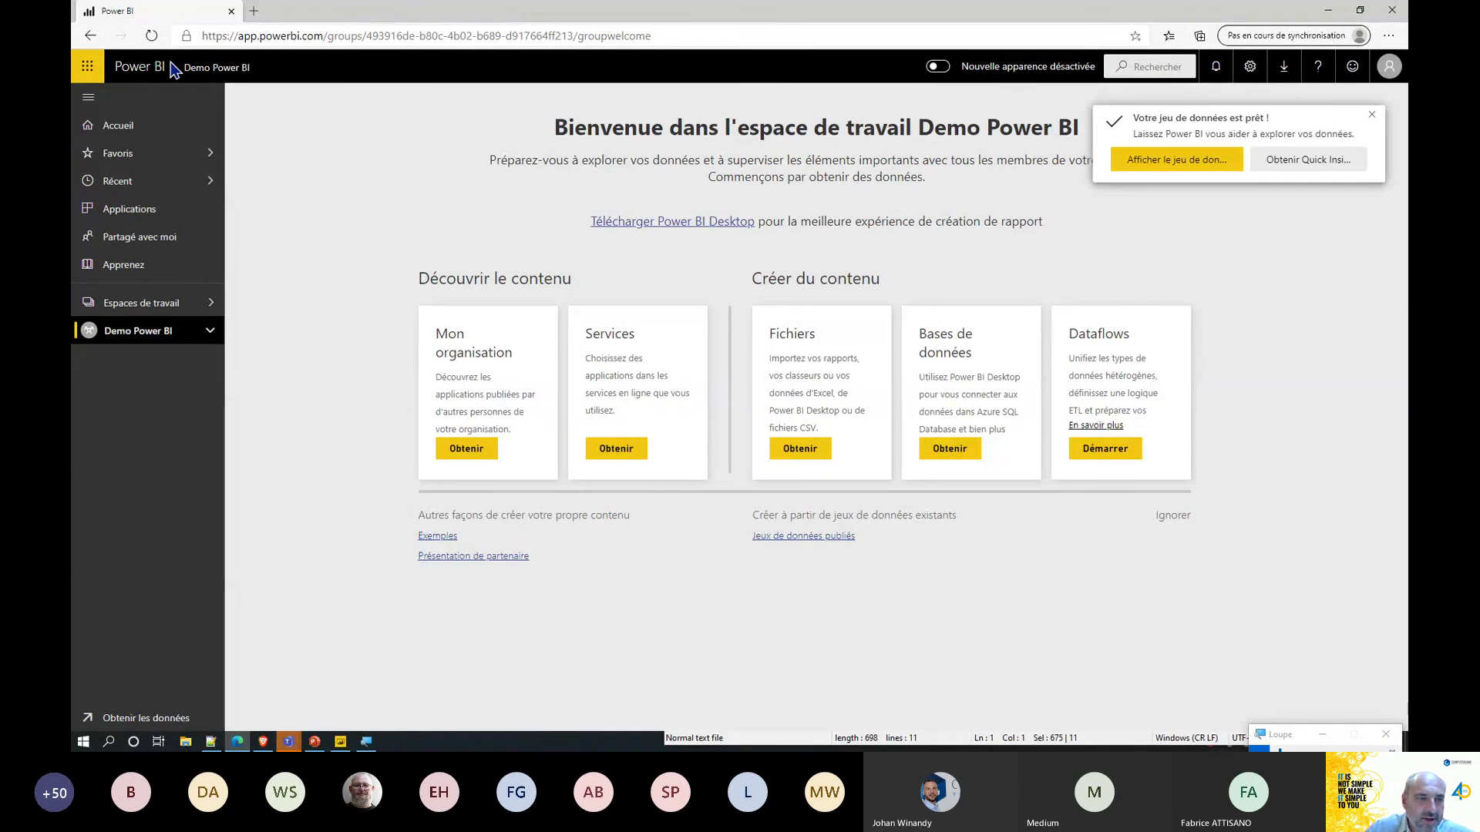
left_click(150, 40)
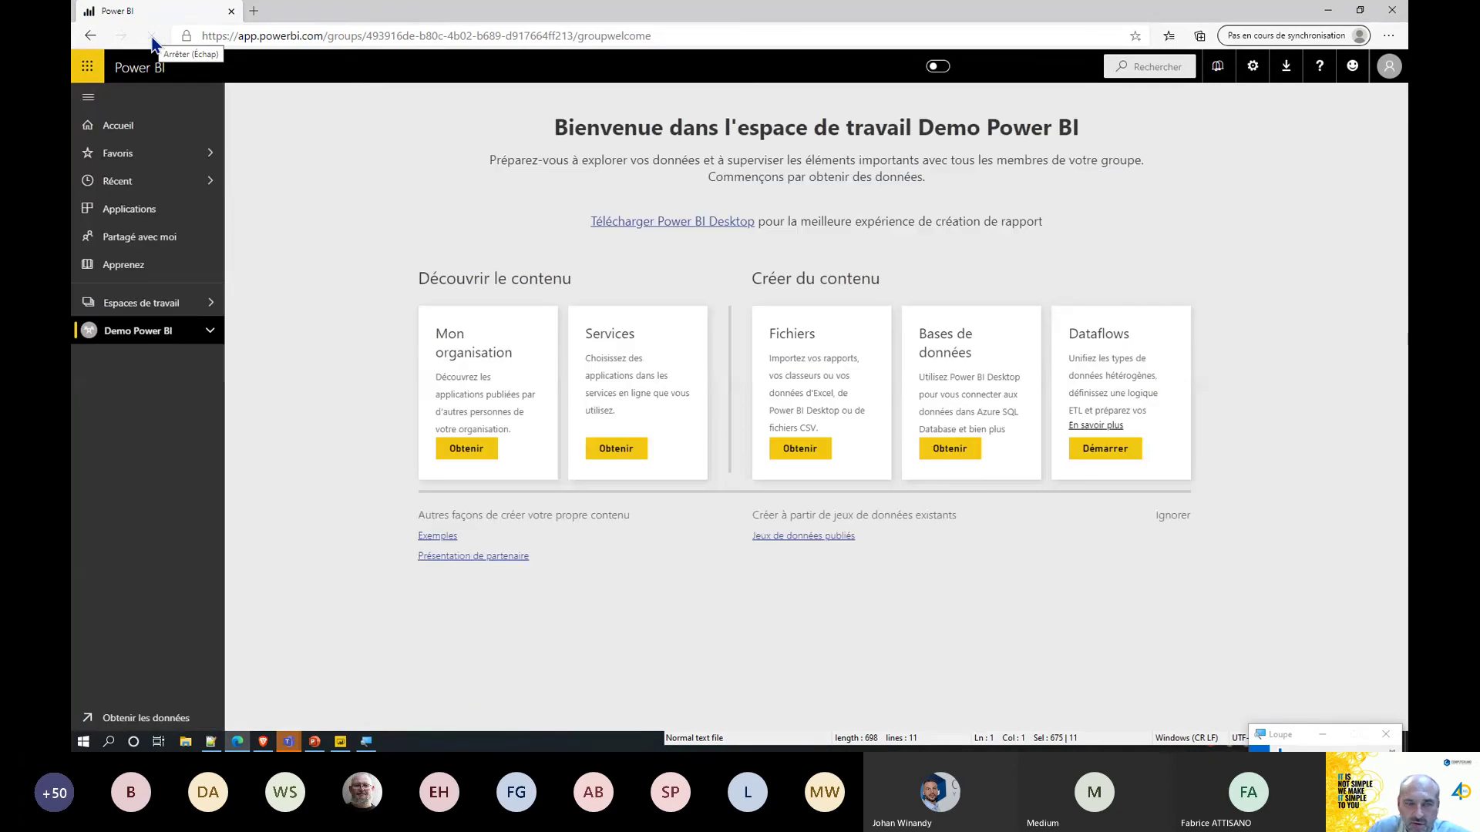
left_click(151, 338)
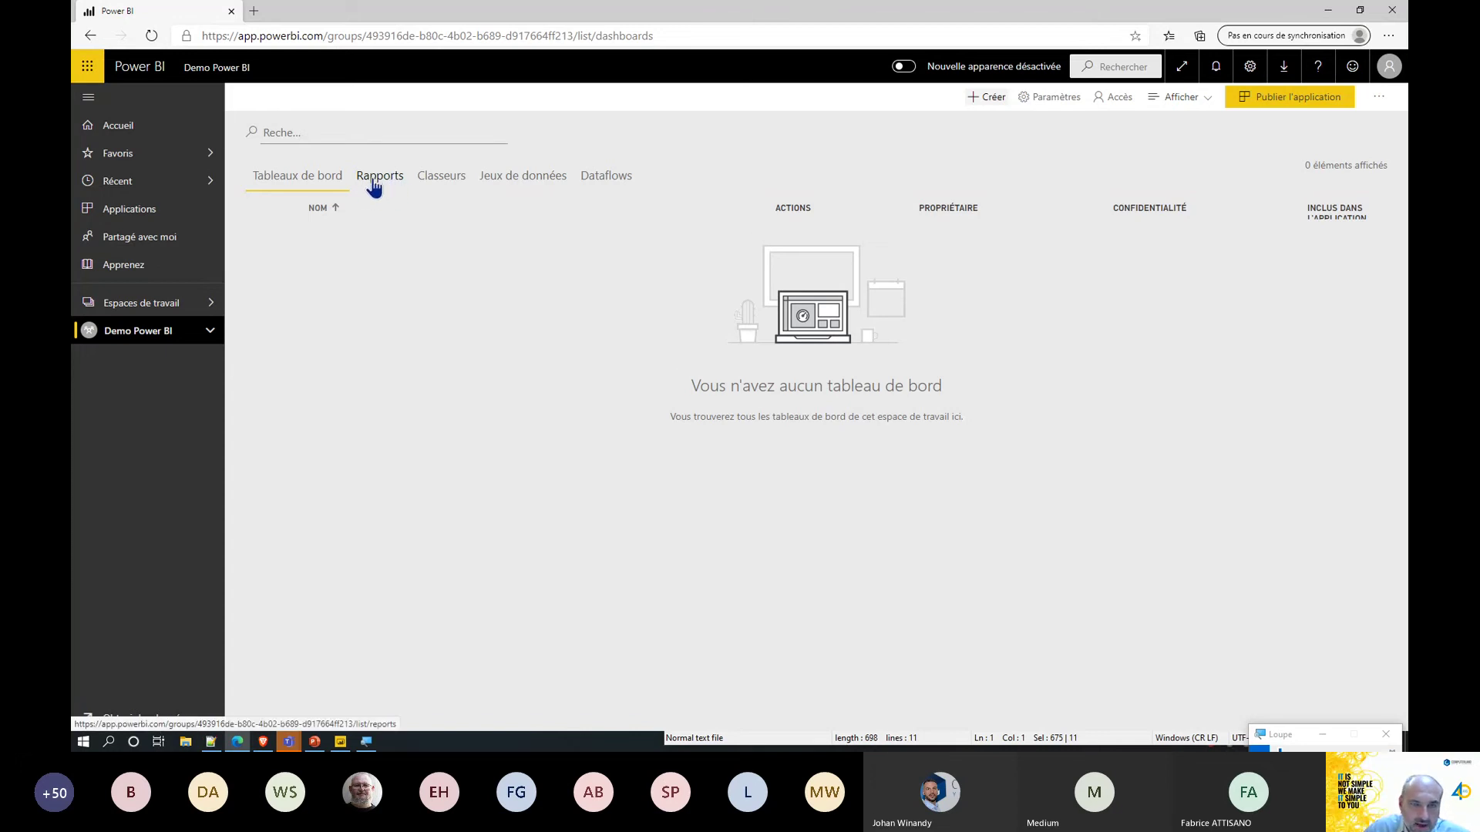
left_click(380, 180)
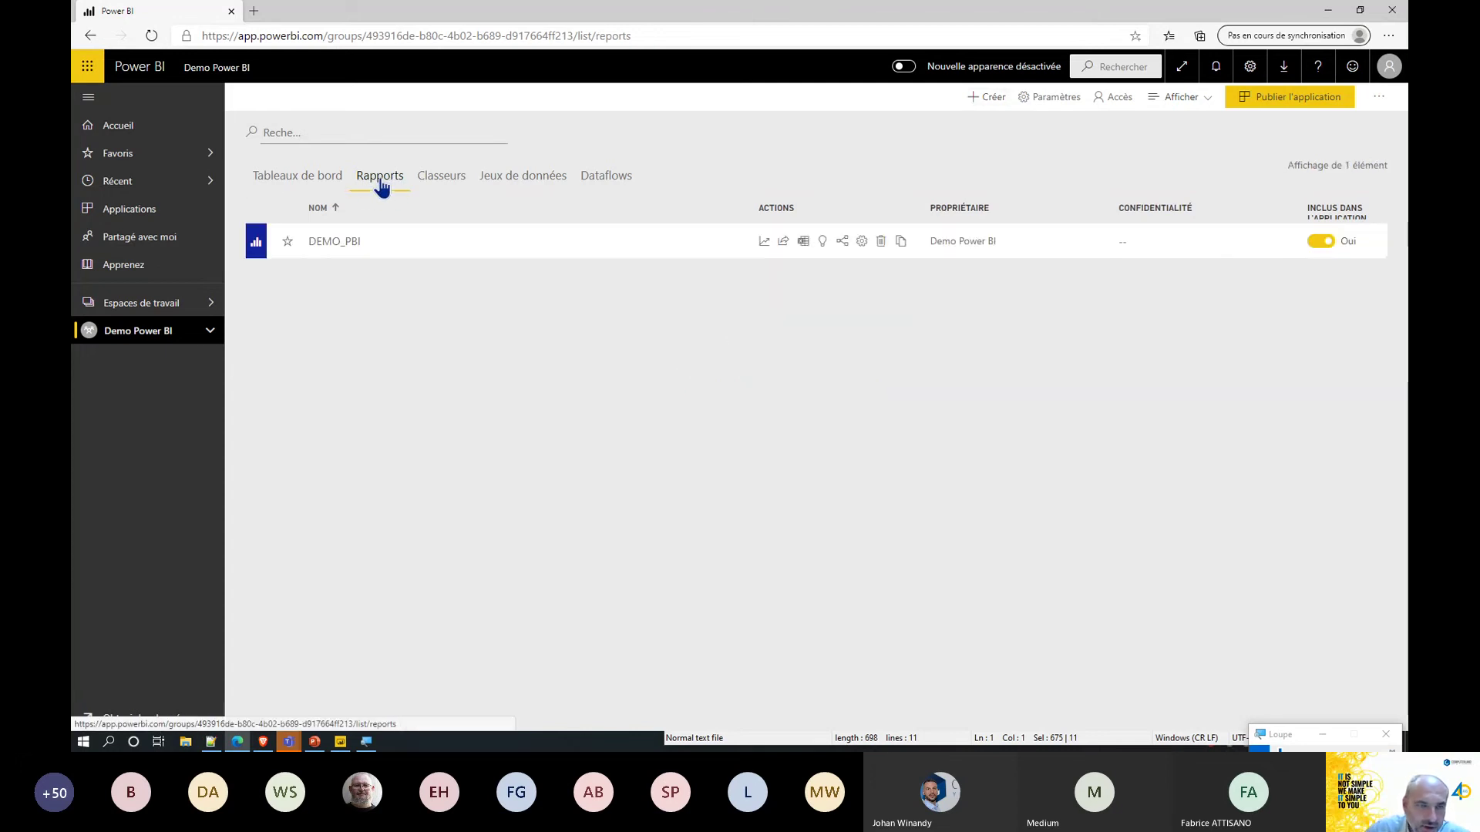
left_click(342, 245)
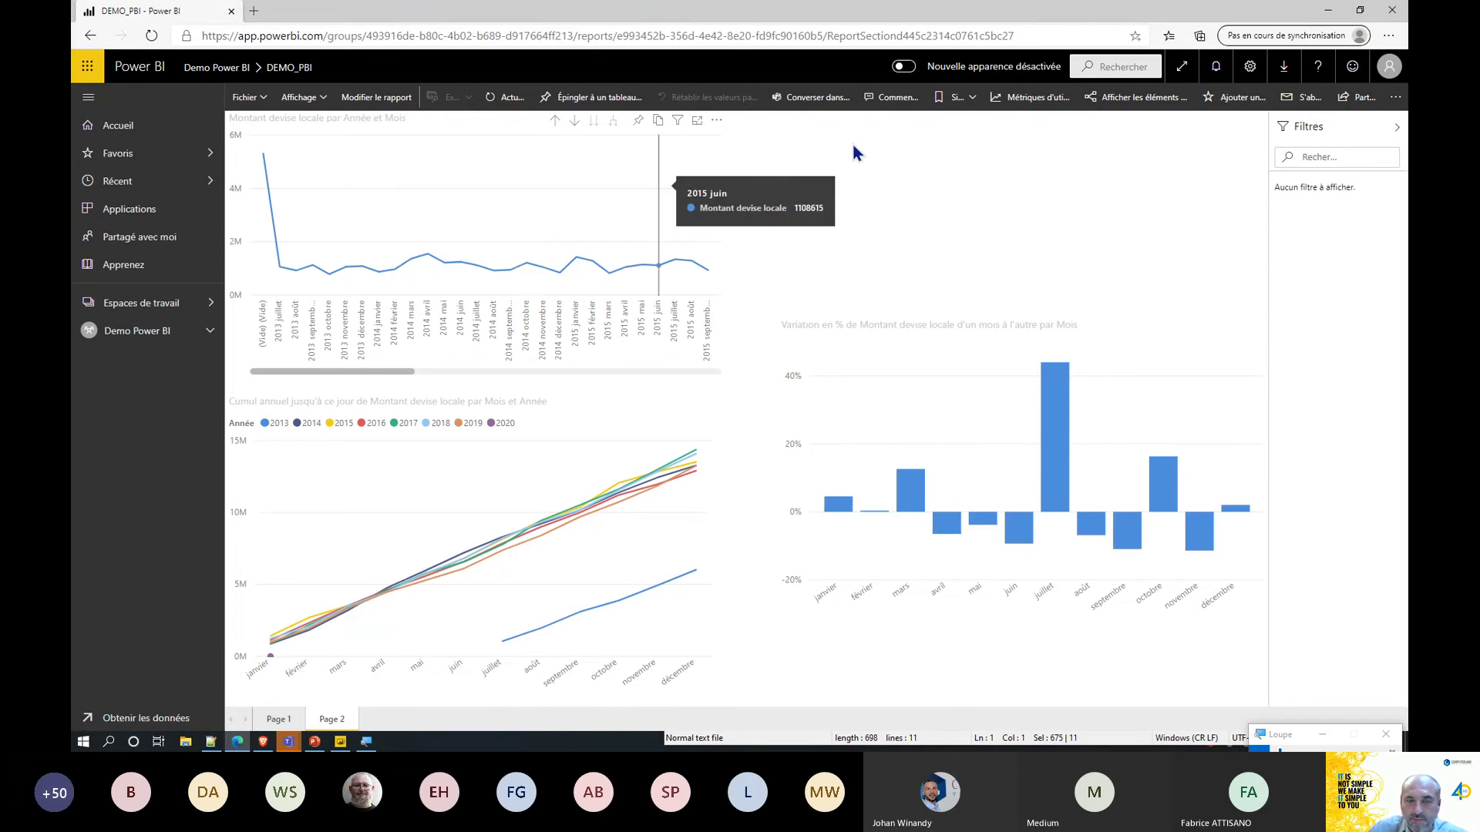
Test the interactions on Page 2 by selecting and deselecting the mars column, and highlight 2017 from the cumulative chart's legend.
left_click(913, 497)
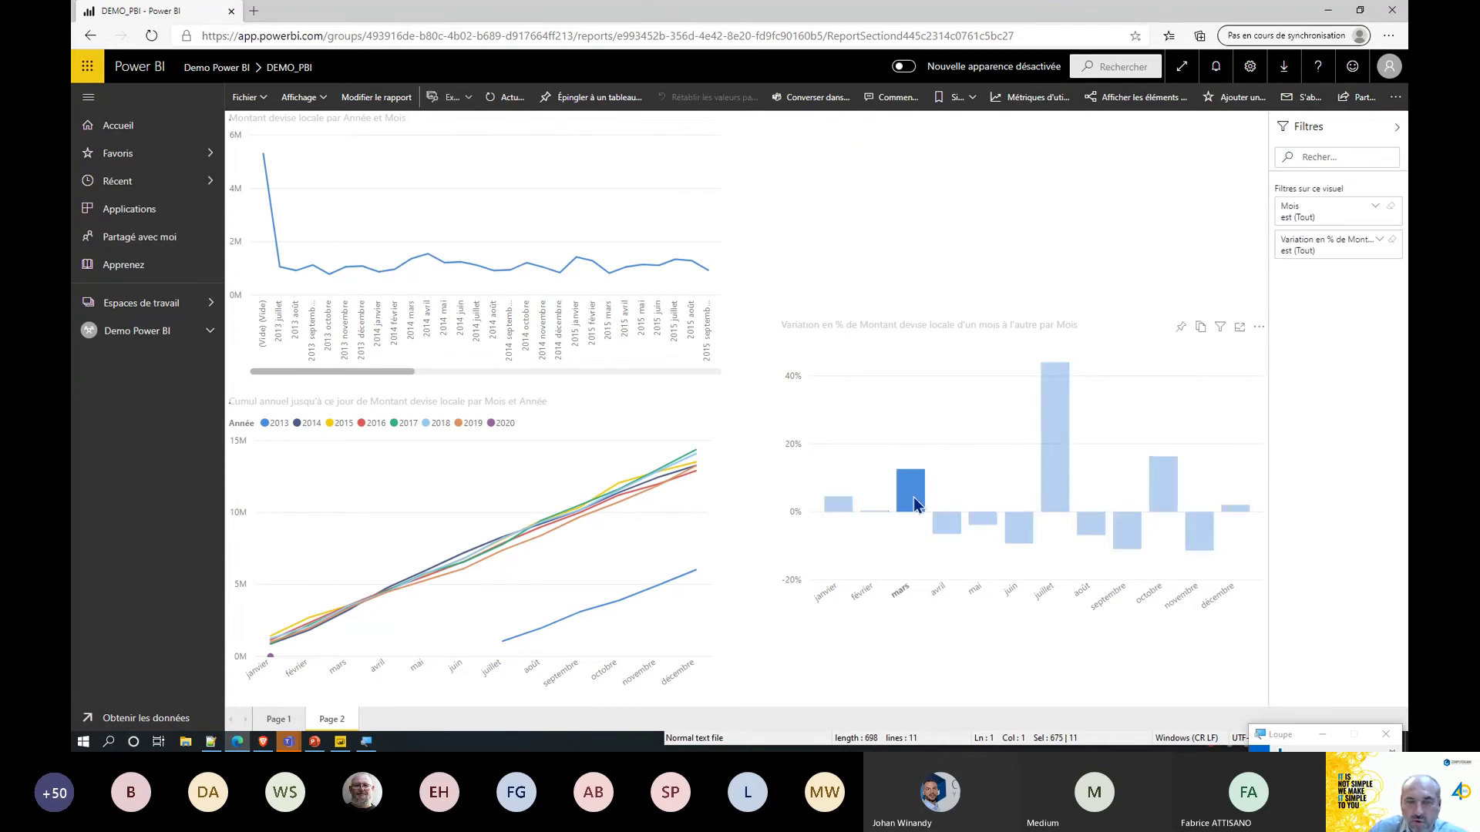
left_click(908, 500)
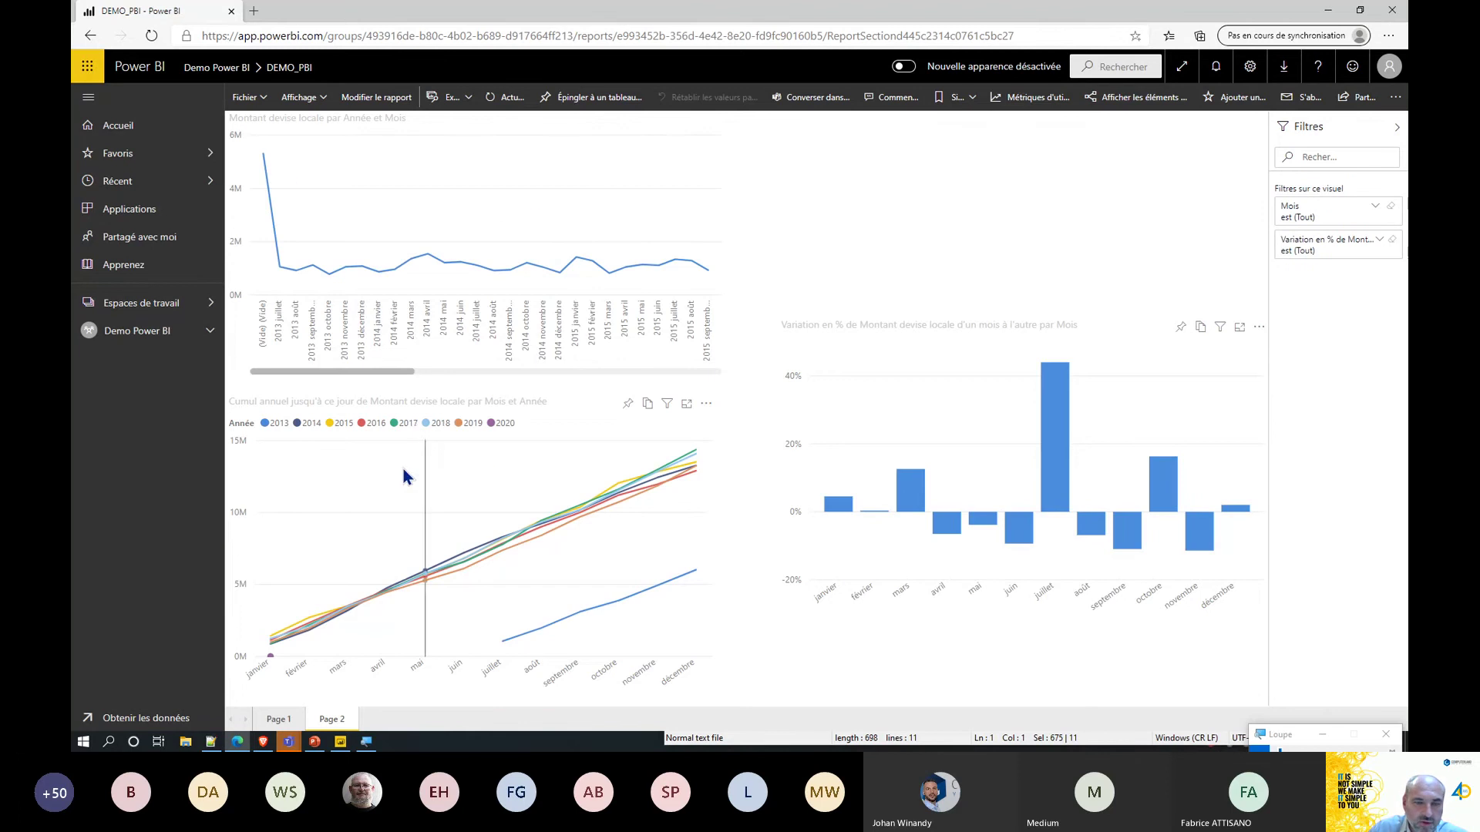
left_click(402, 425)
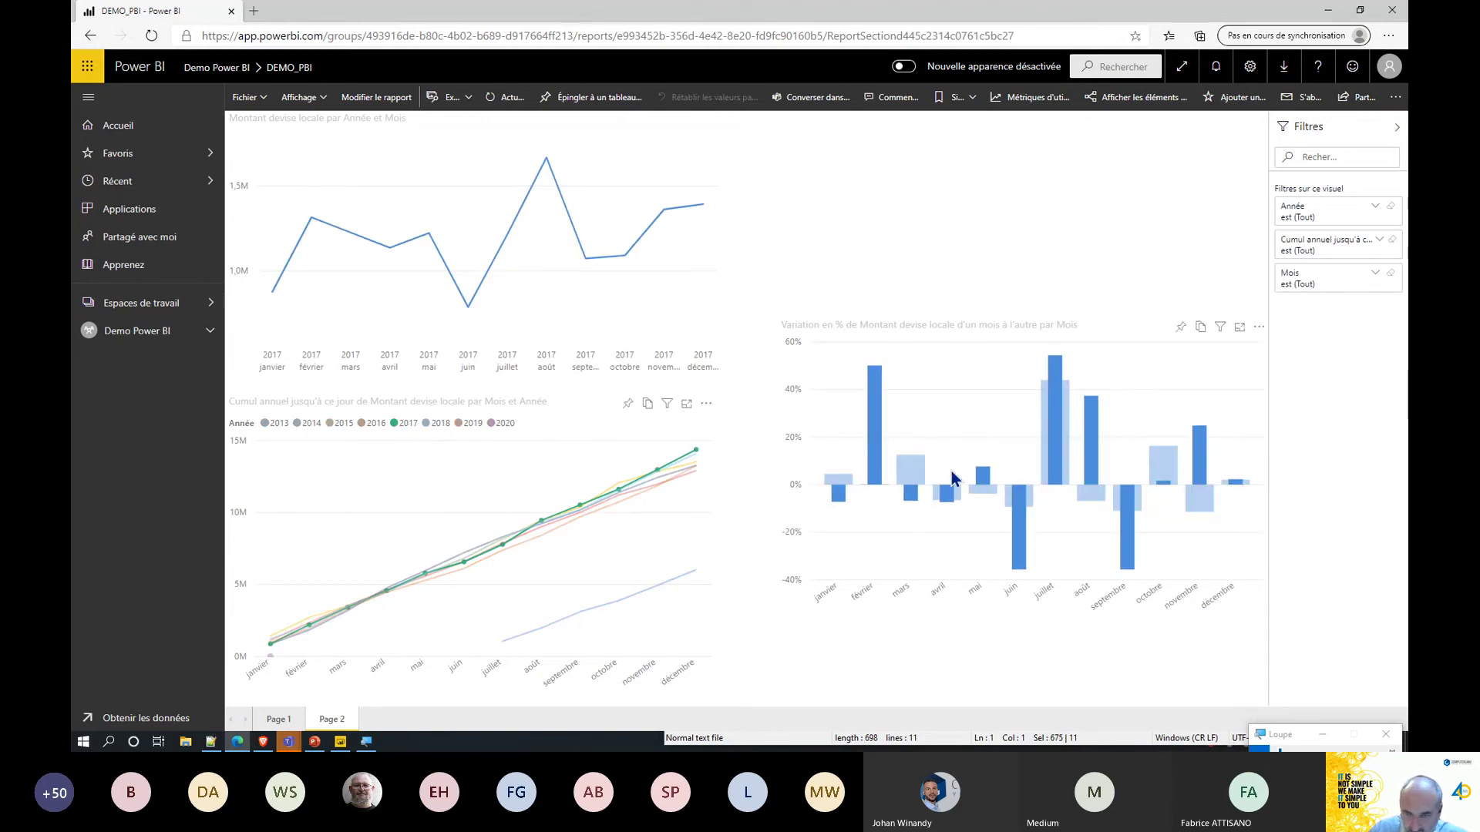
Cross-filter the Page 1 visuals from the pie chart's MA-AV slice, followed by its DEV-WEB slice.
left_click(279, 721)
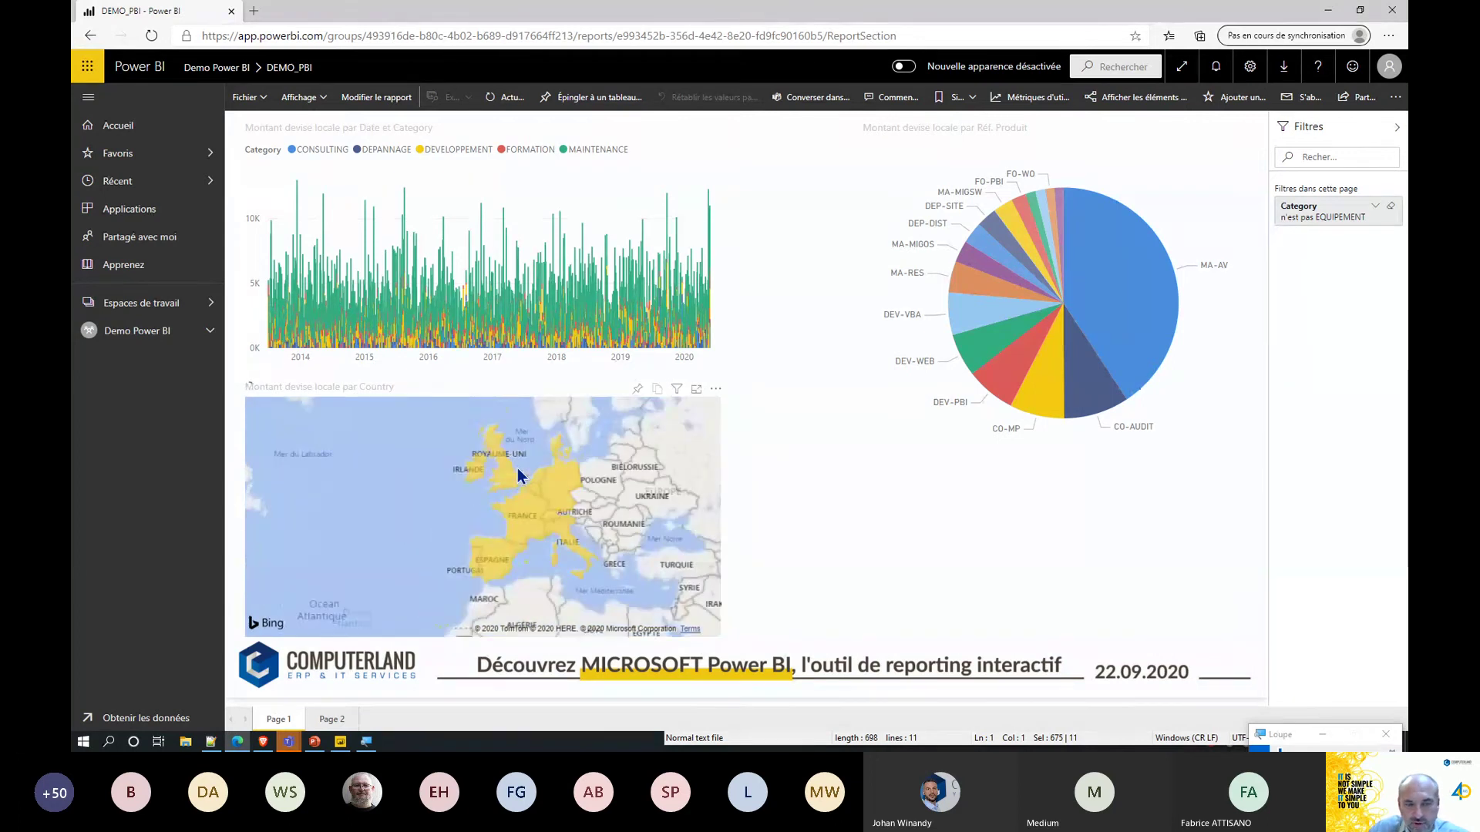
left_click(1103, 260)
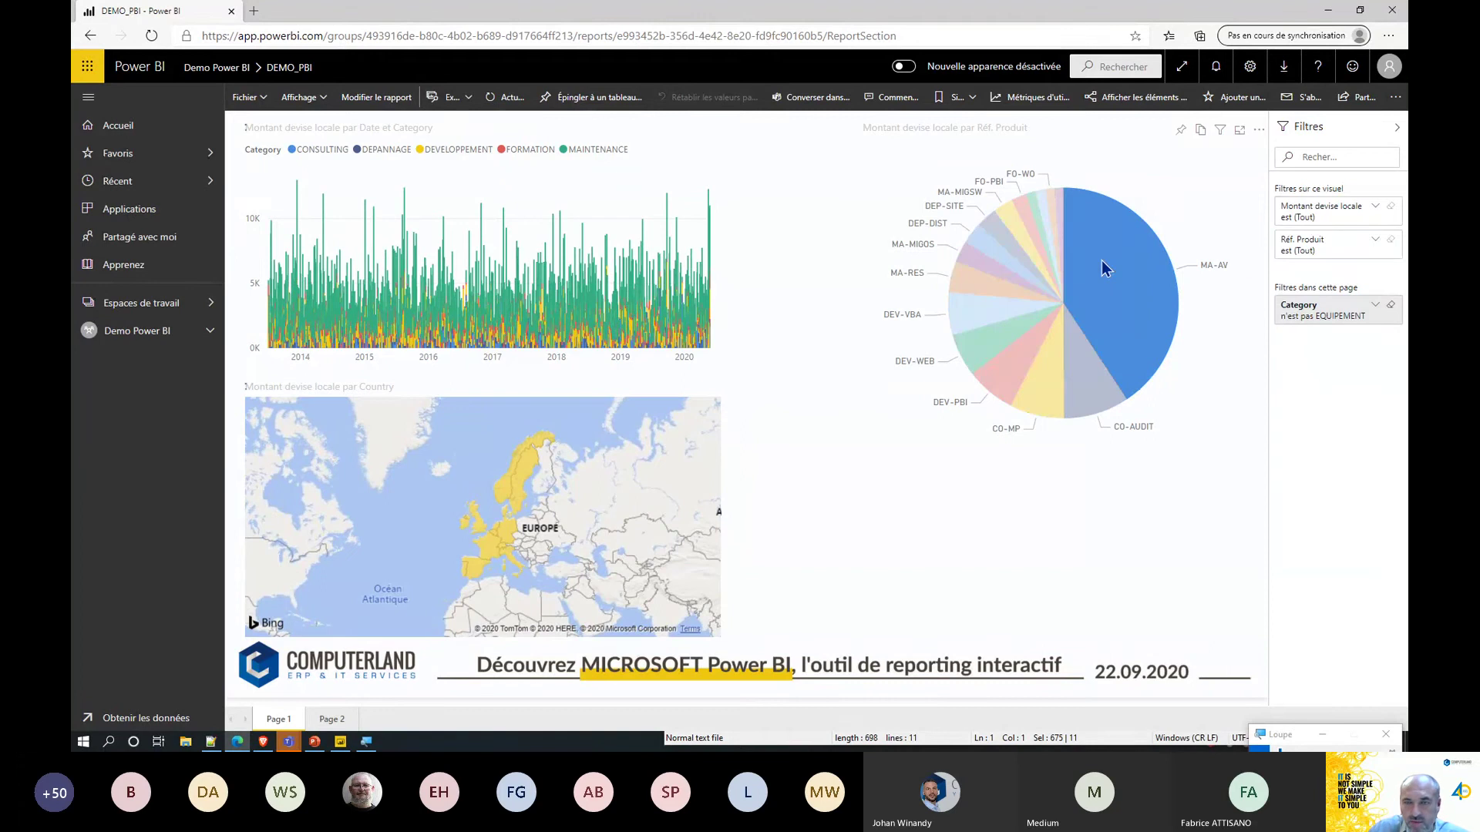
left_click(979, 356)
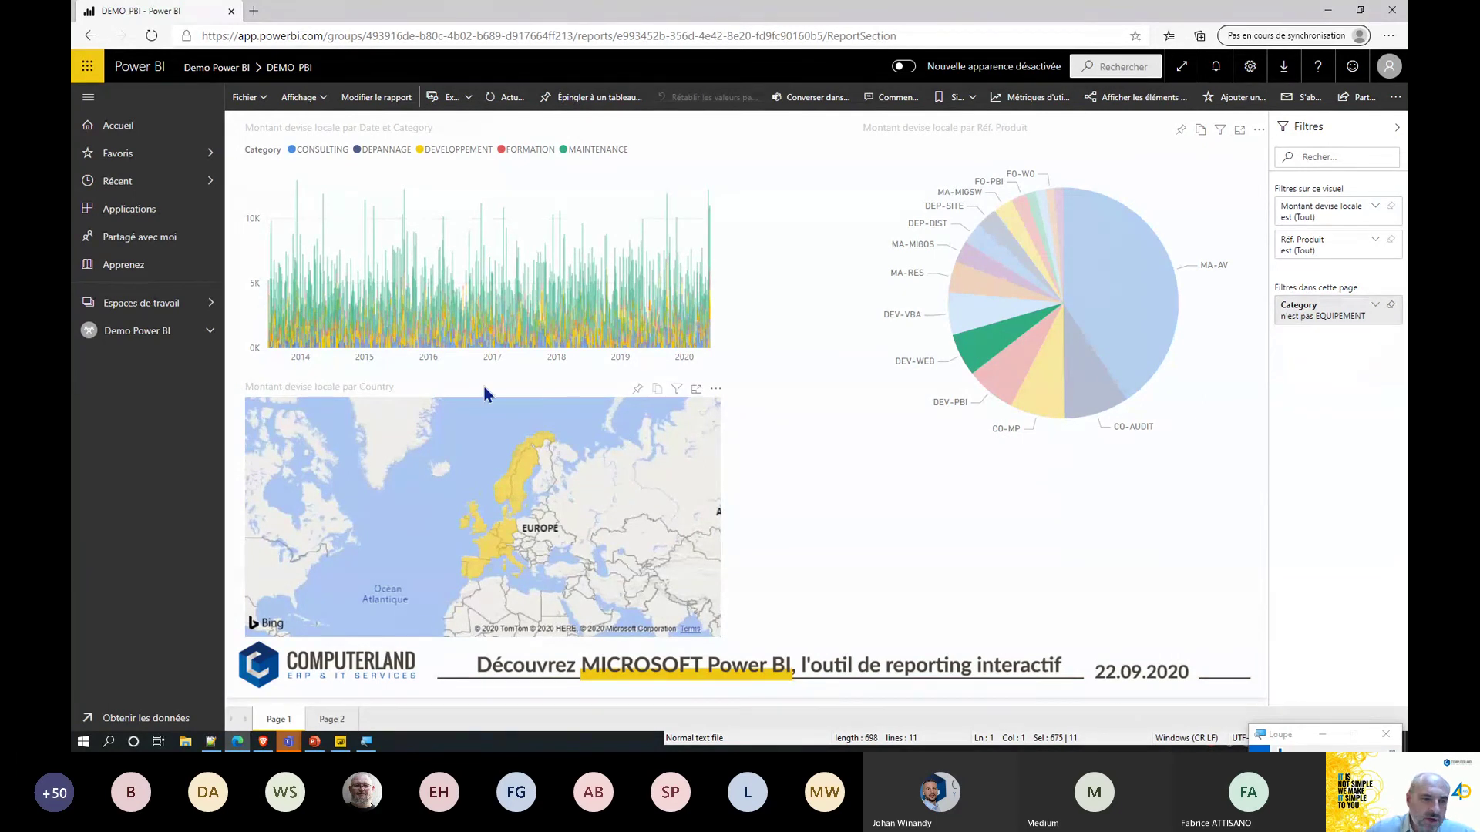
Expand the Demo Power BI workspace's contents and open its access settings from the workspace list.
left_click(204, 336)
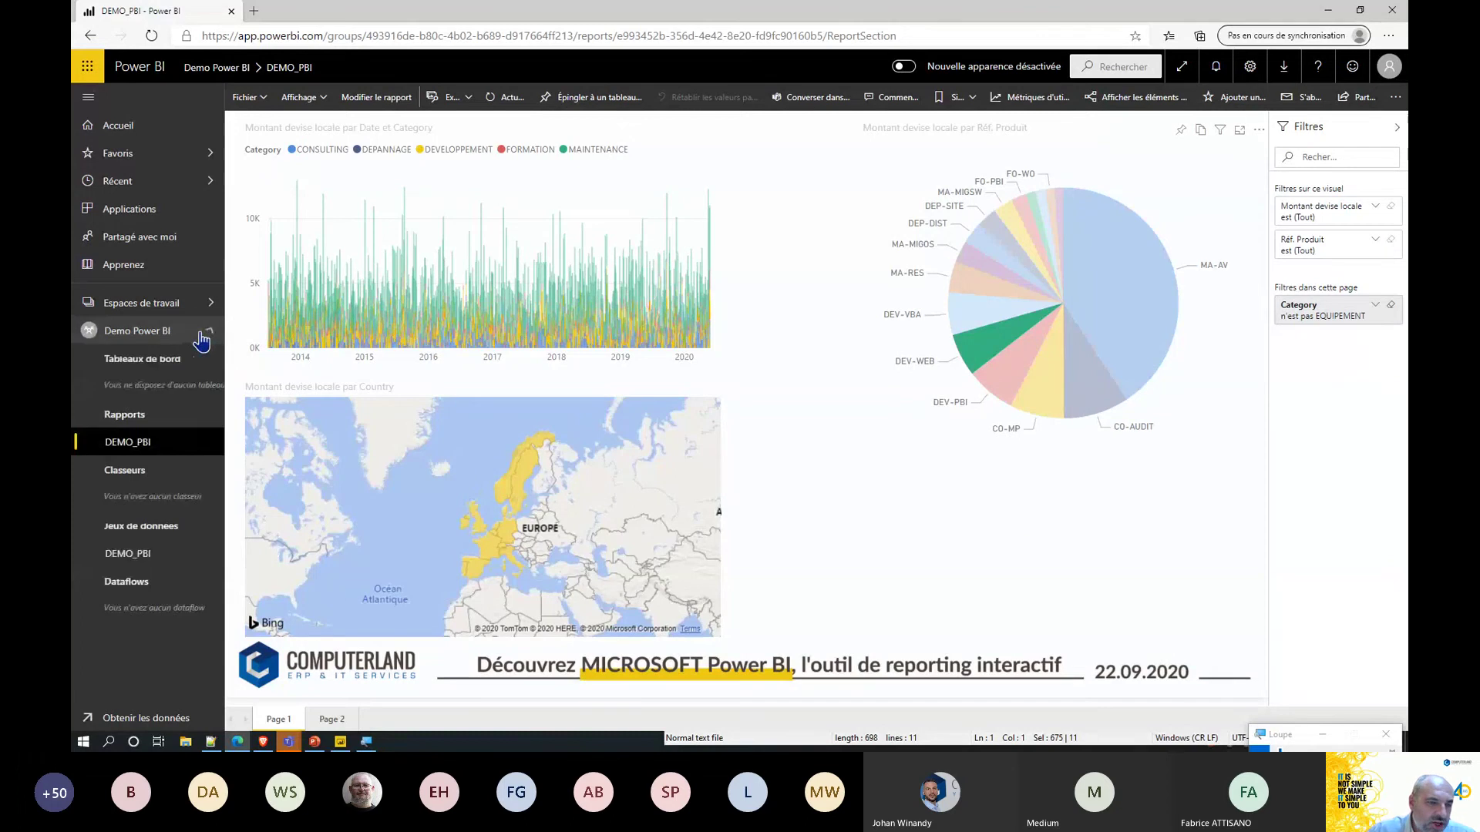
left_click(142, 331)
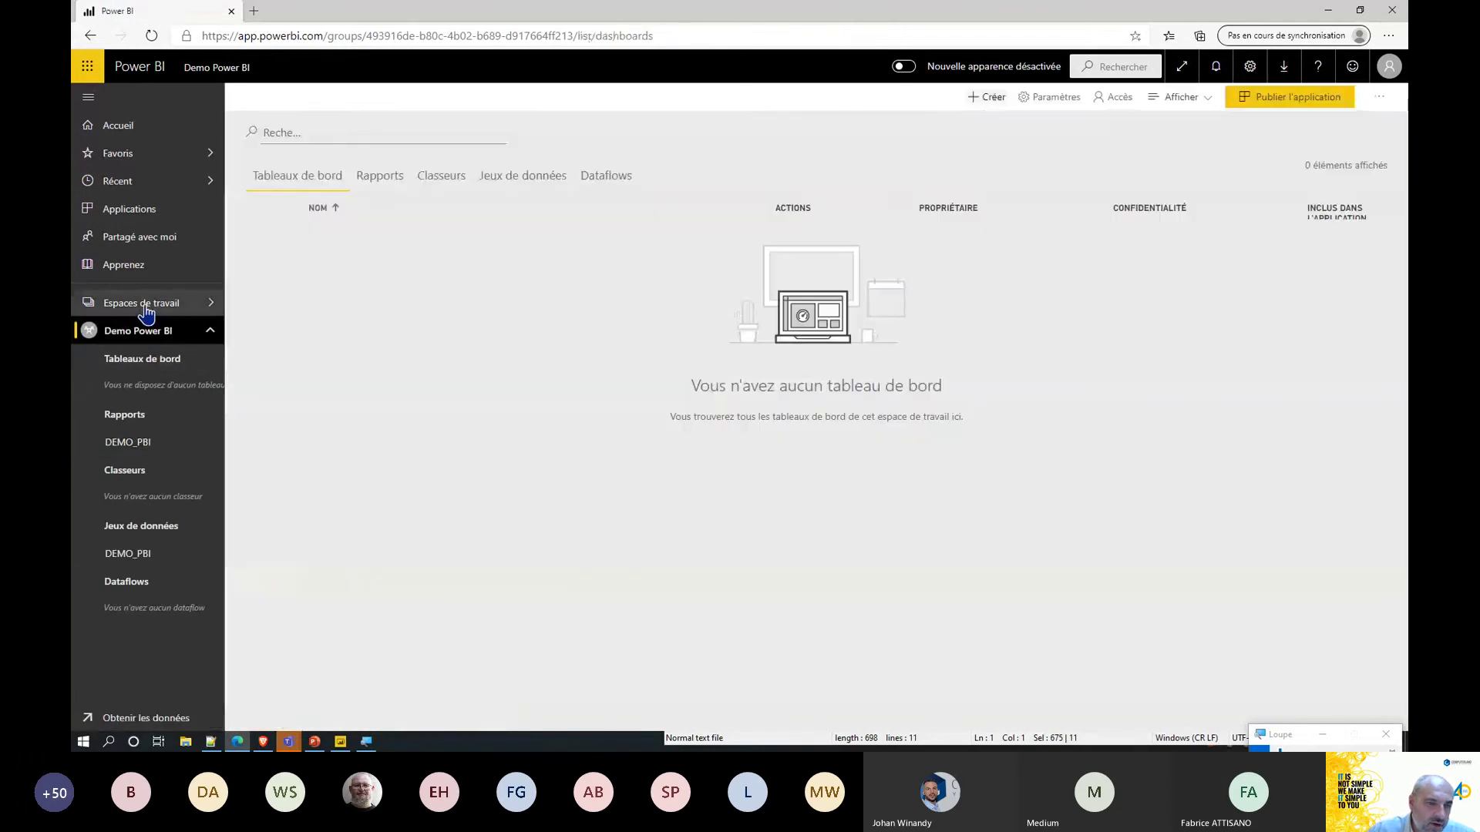
left_click(146, 308)
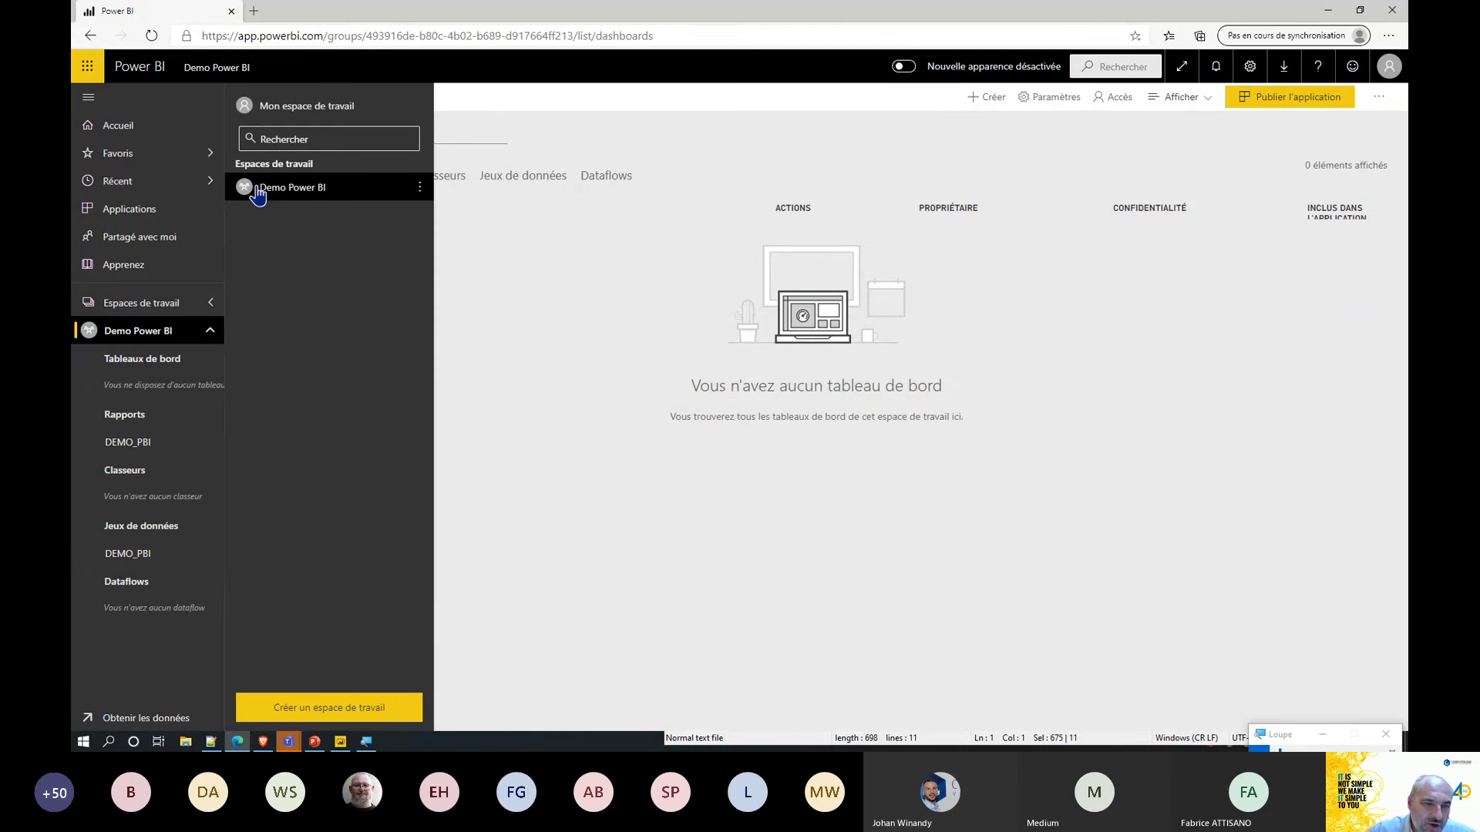
left_click(420, 189)
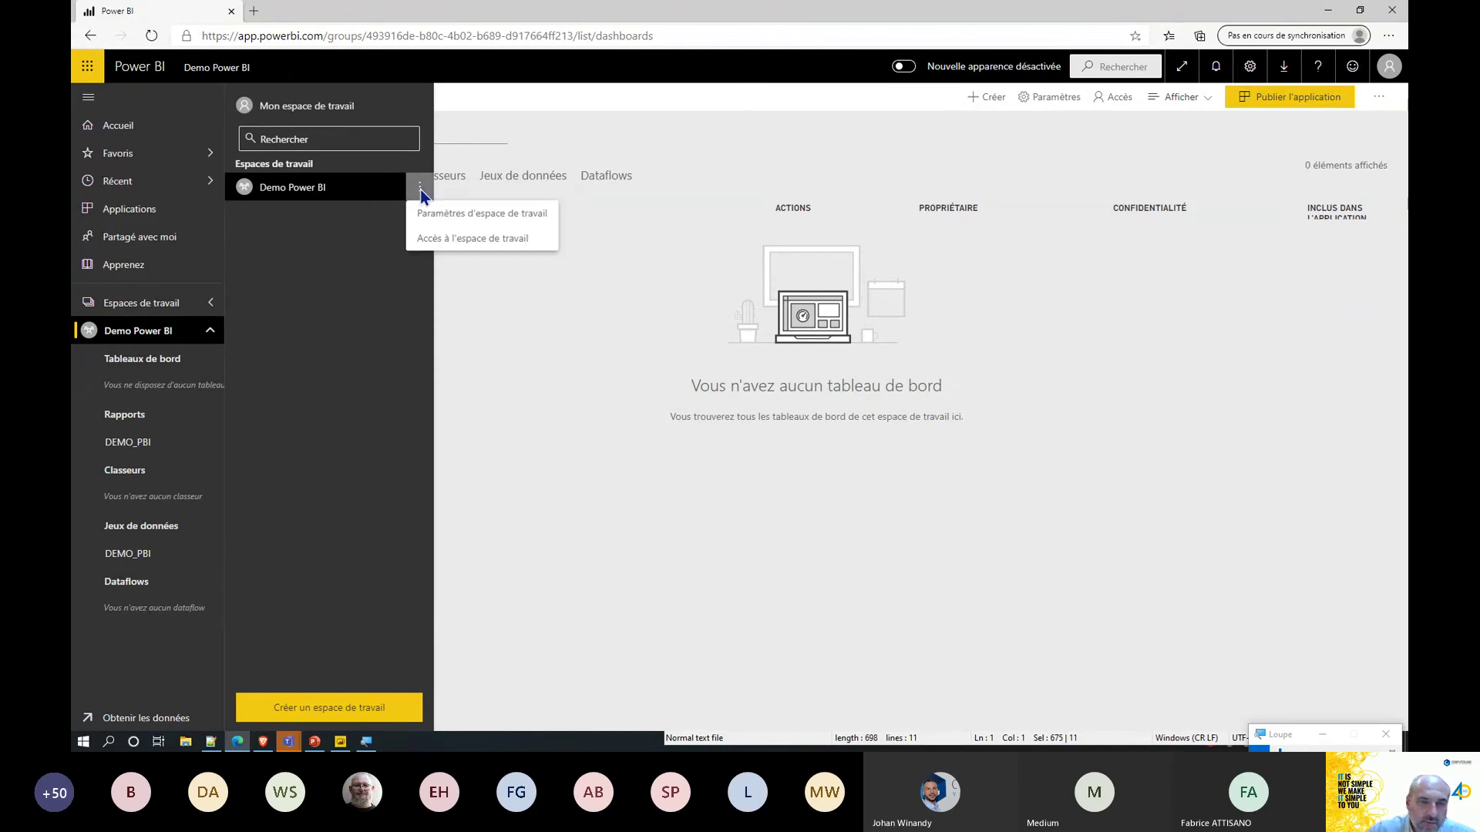
left_click(471, 239)
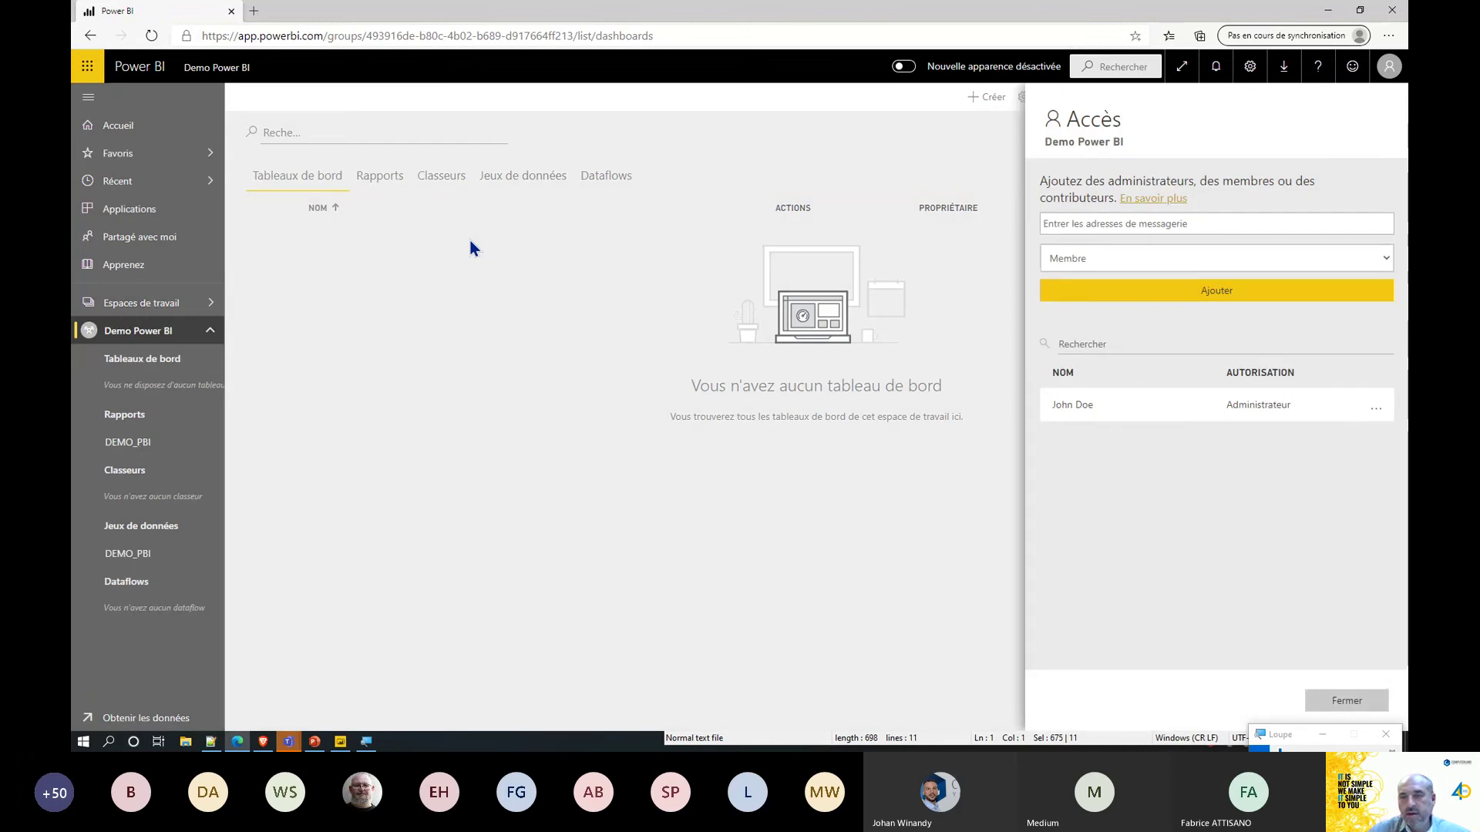
Add the second demo user to the workspace with the Membre role.
left_click(1091, 224)
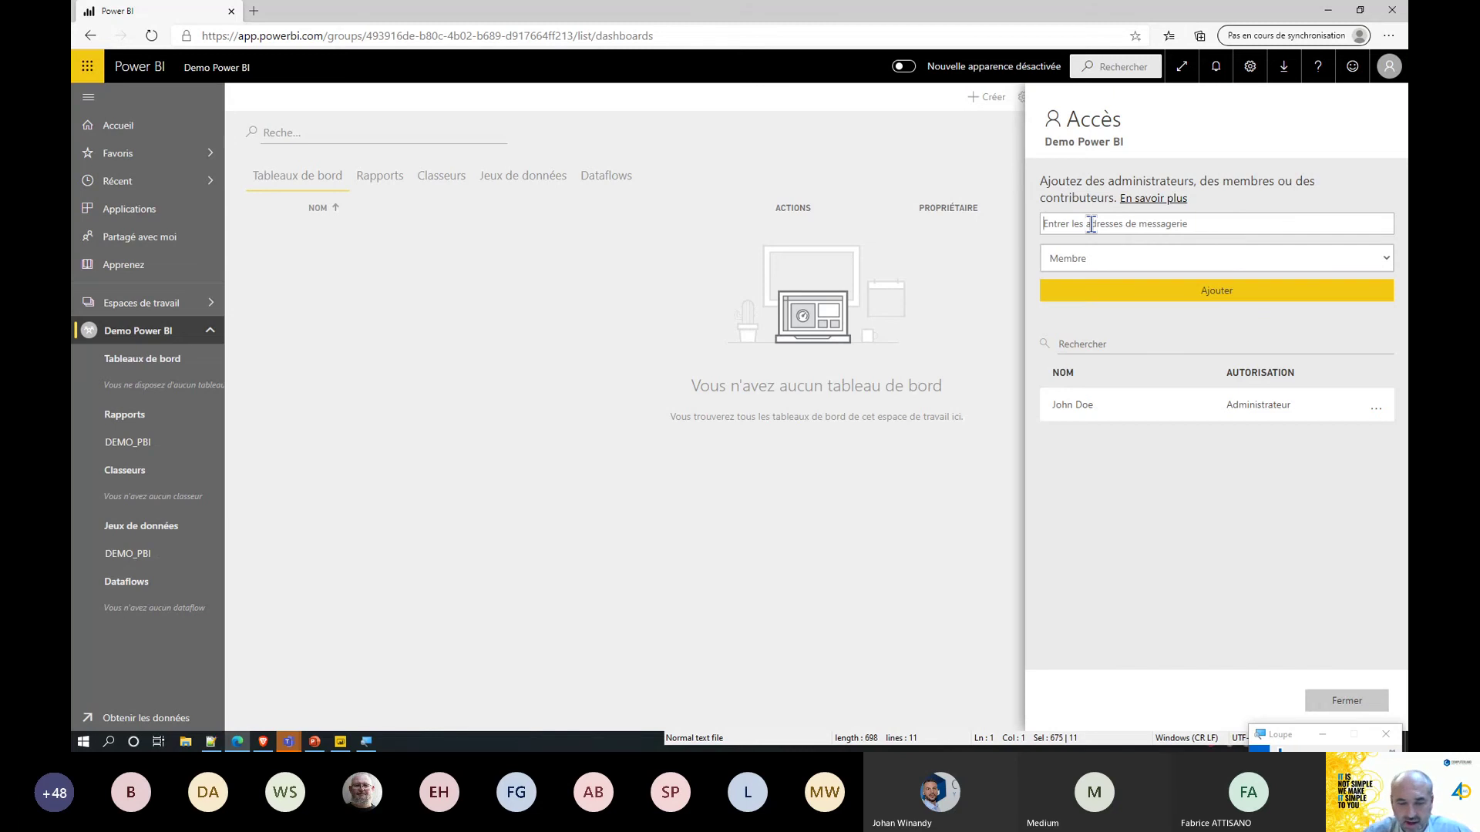
type("jen")
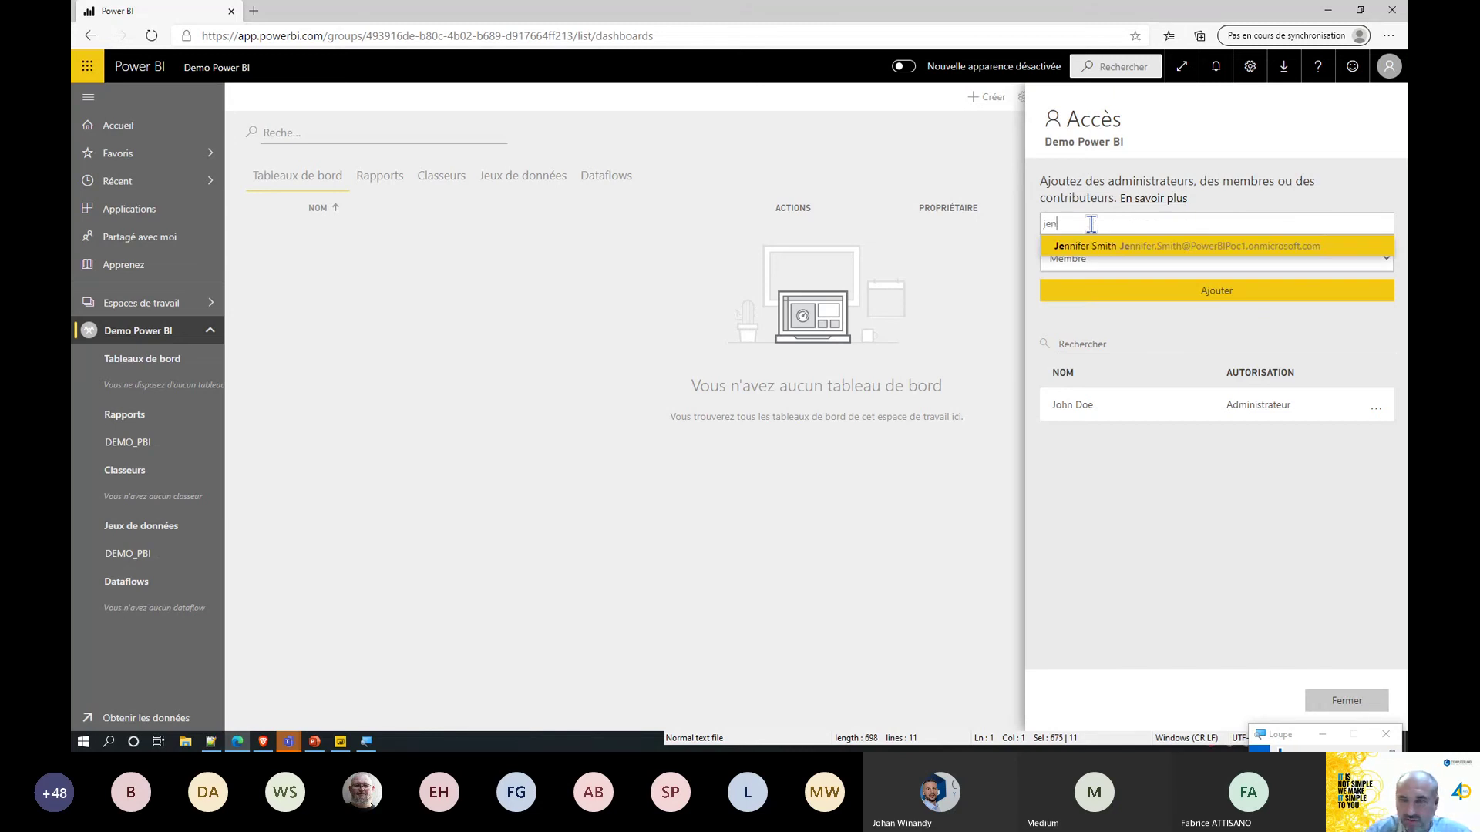
left_click(1099, 248)
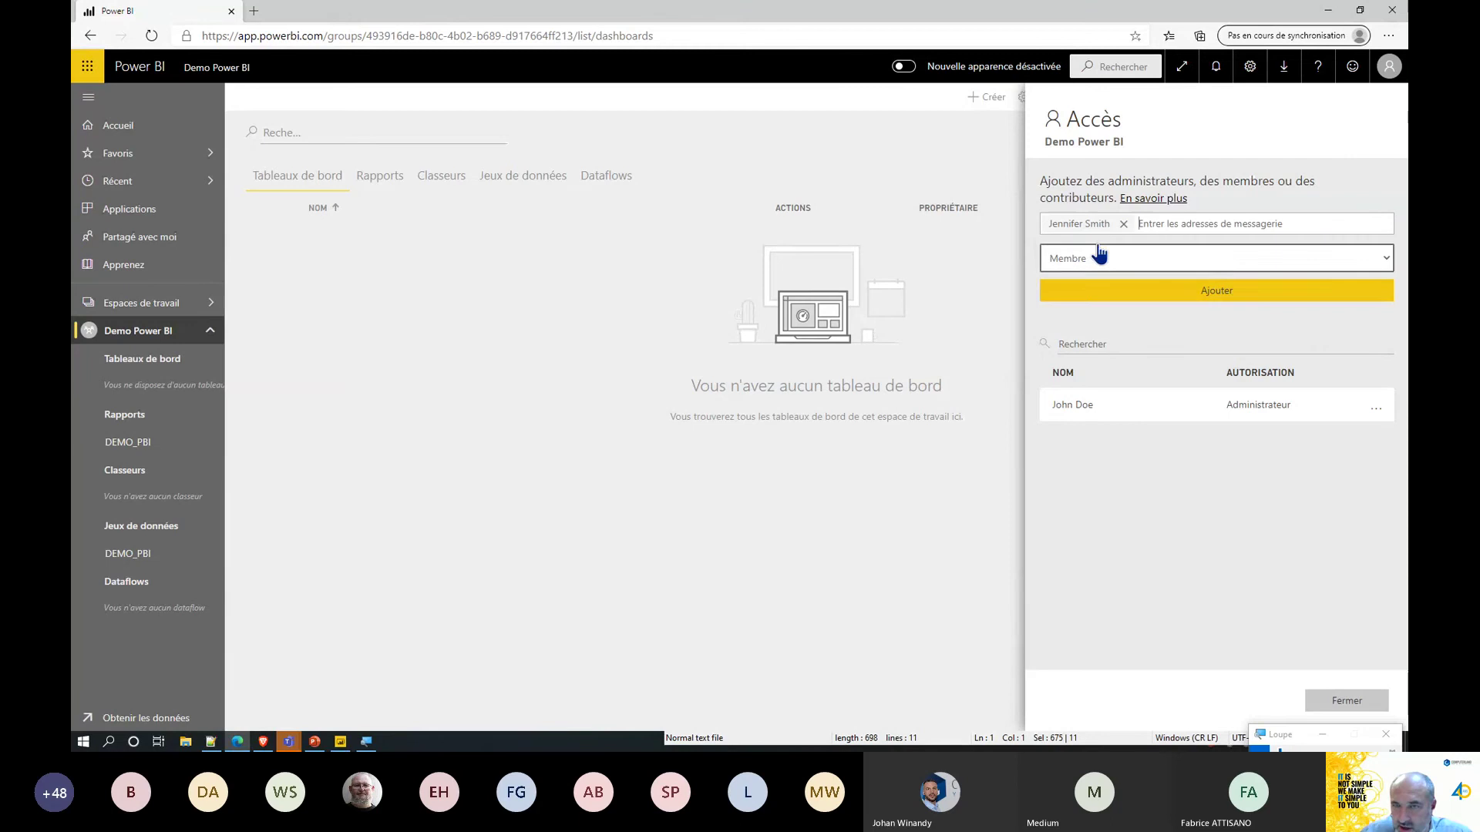
left_click(1050, 265)
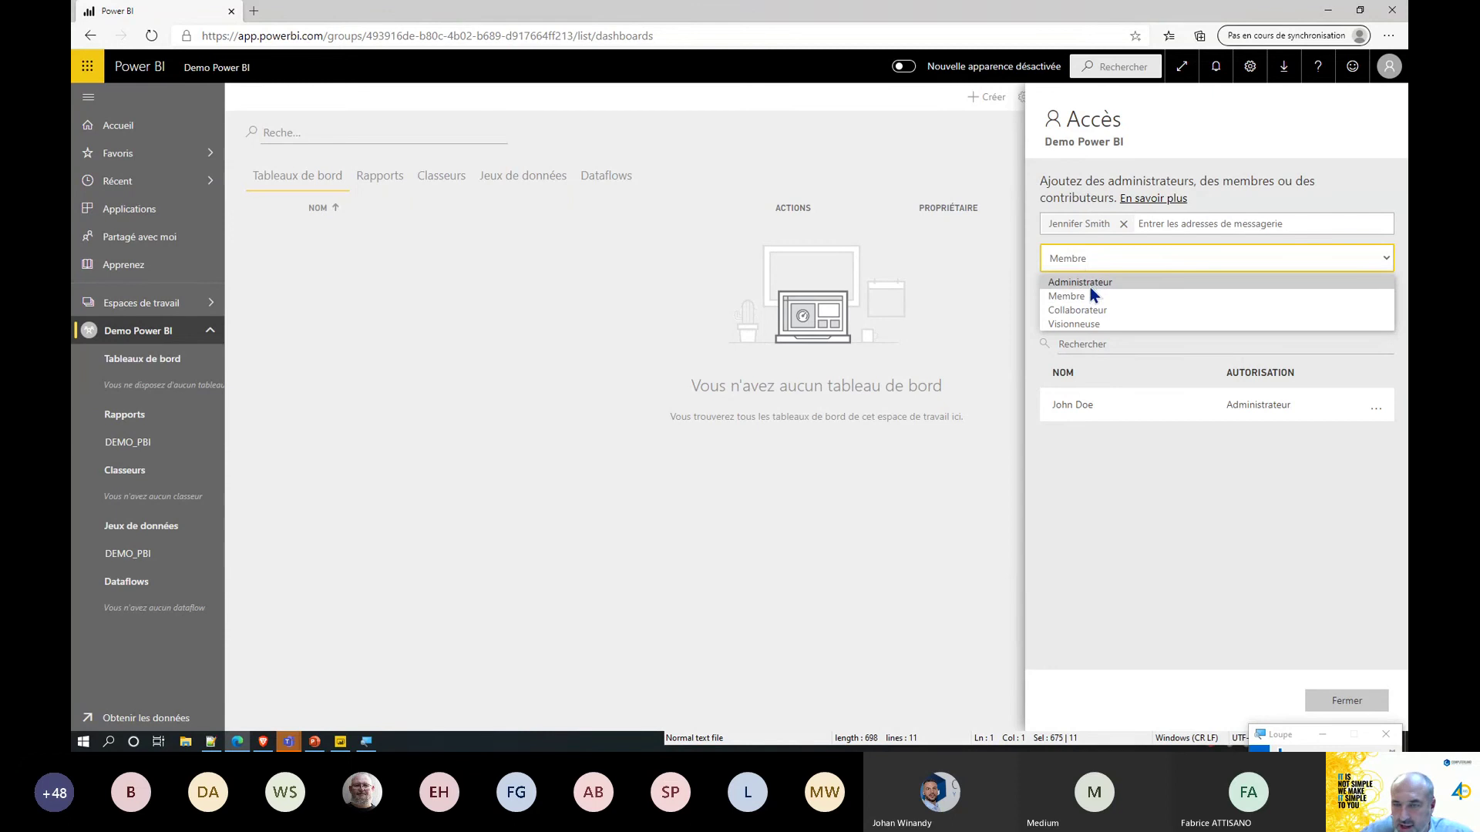
left_click(1233, 152)
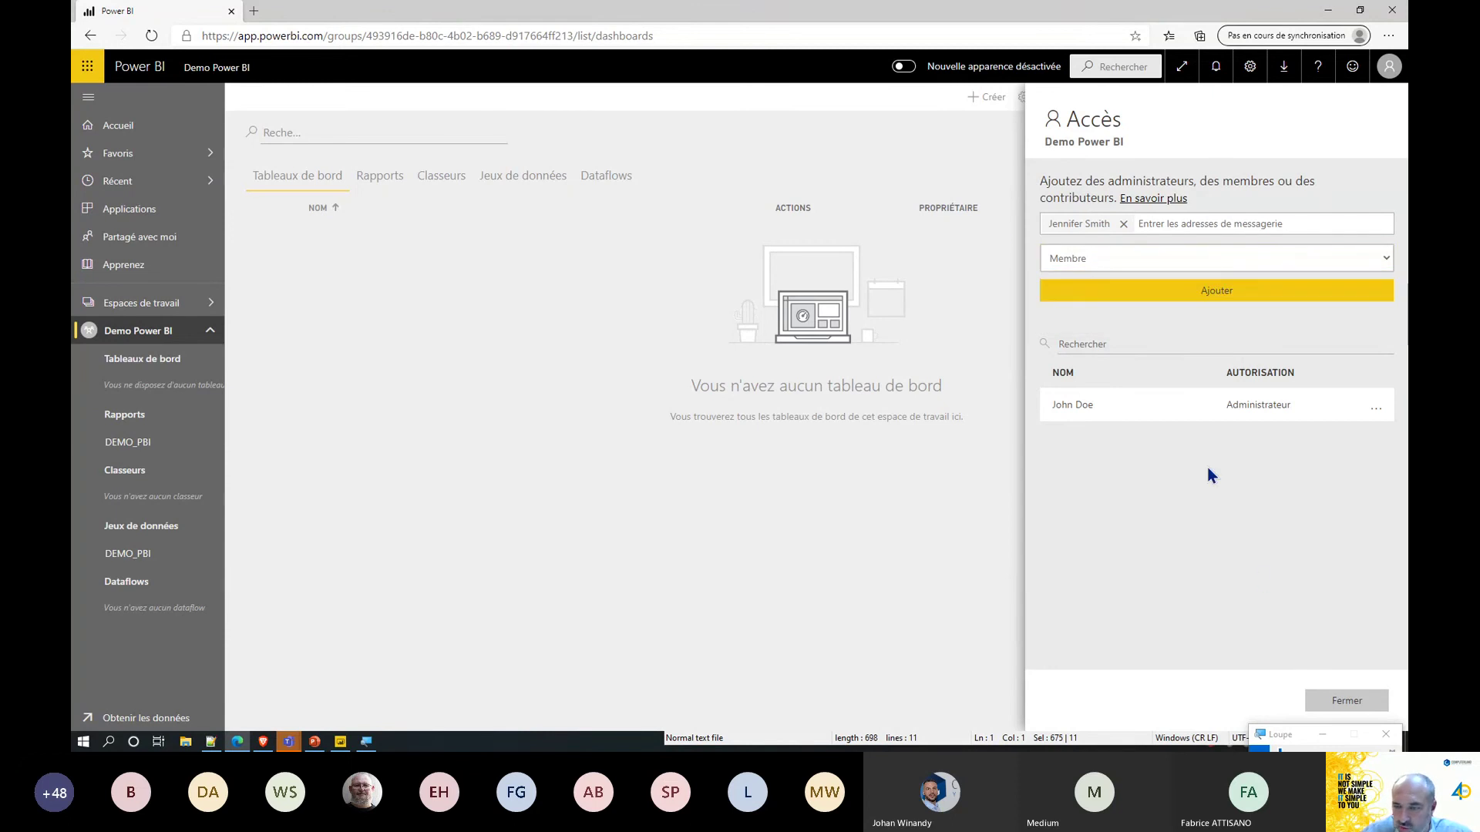
left_click(1238, 292)
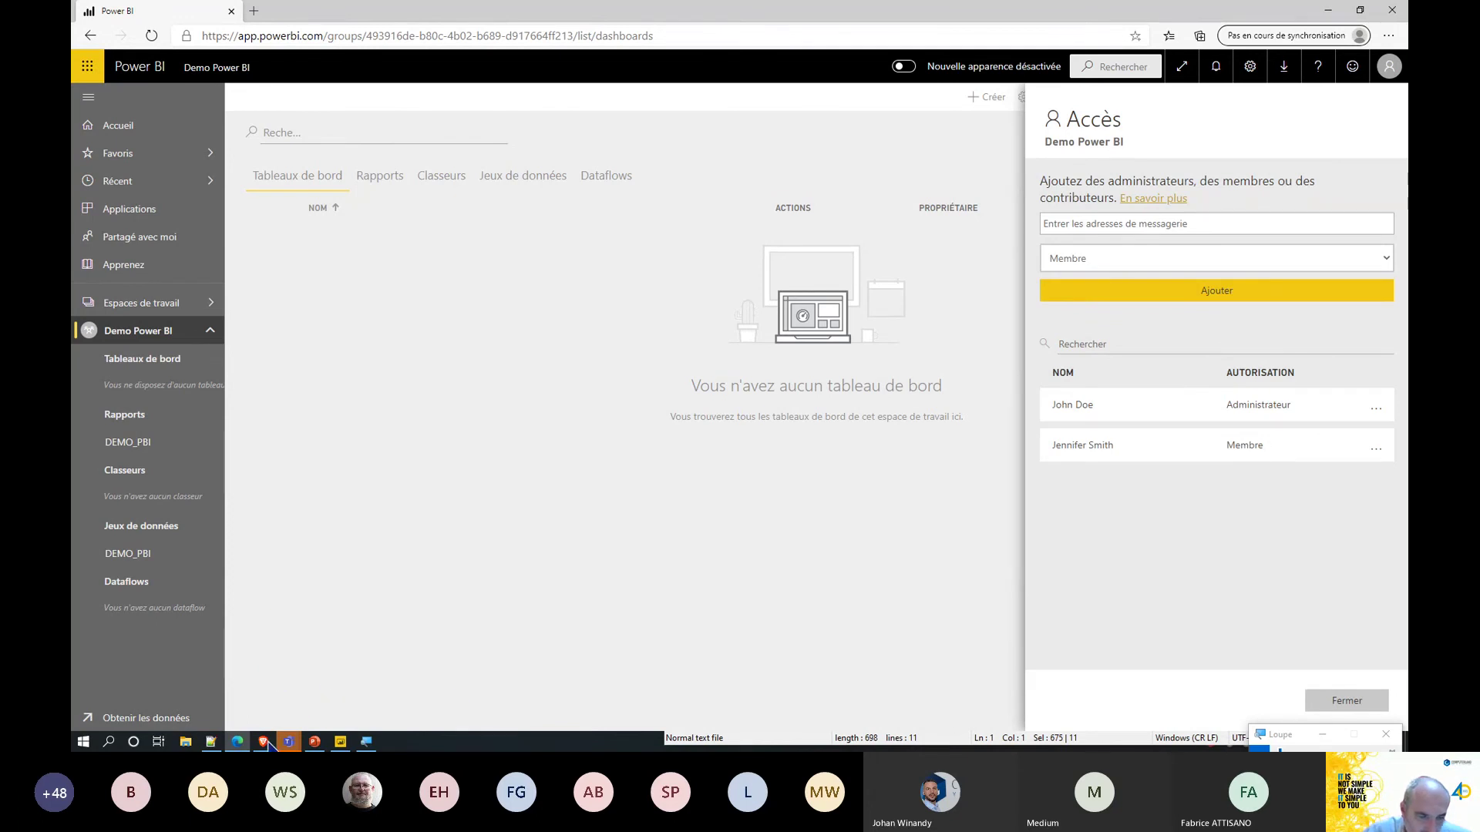
Switch to the new member's Power BI session in the other browser, check the signed-in account and refresh the page.
left_click(263, 742)
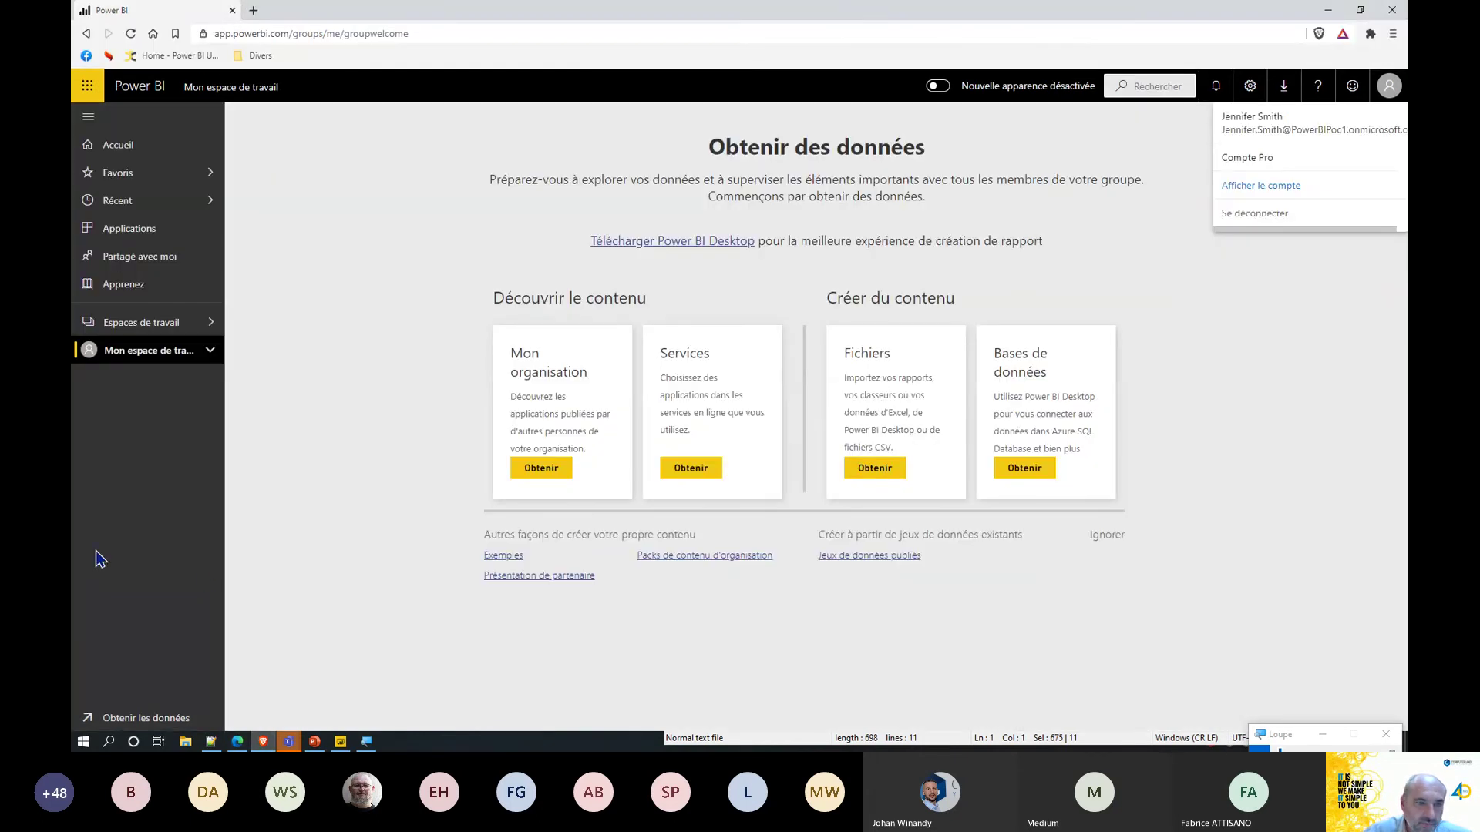
left_click(1391, 88)
left_click(1391, 87)
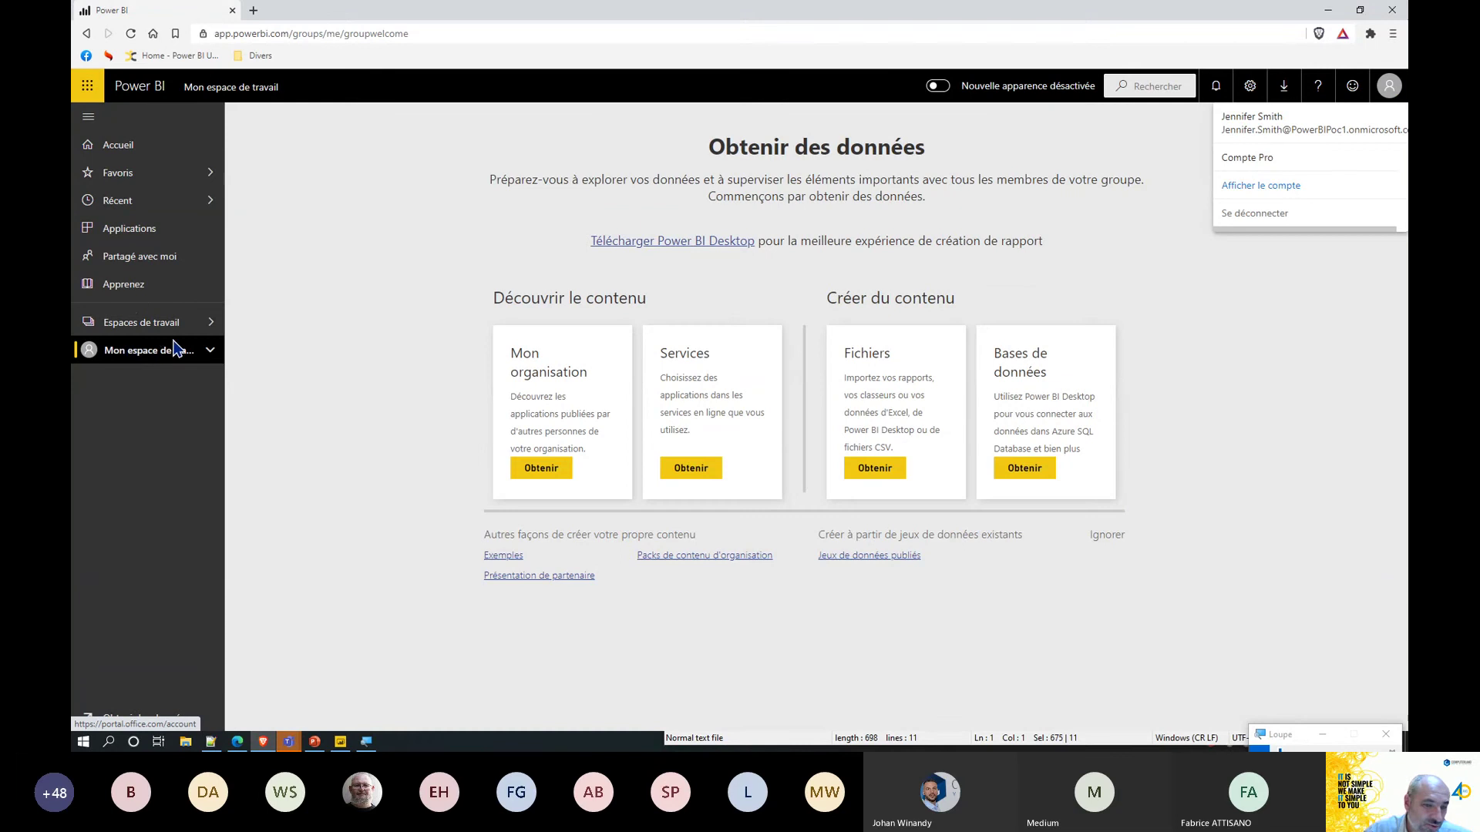
left_click(131, 33)
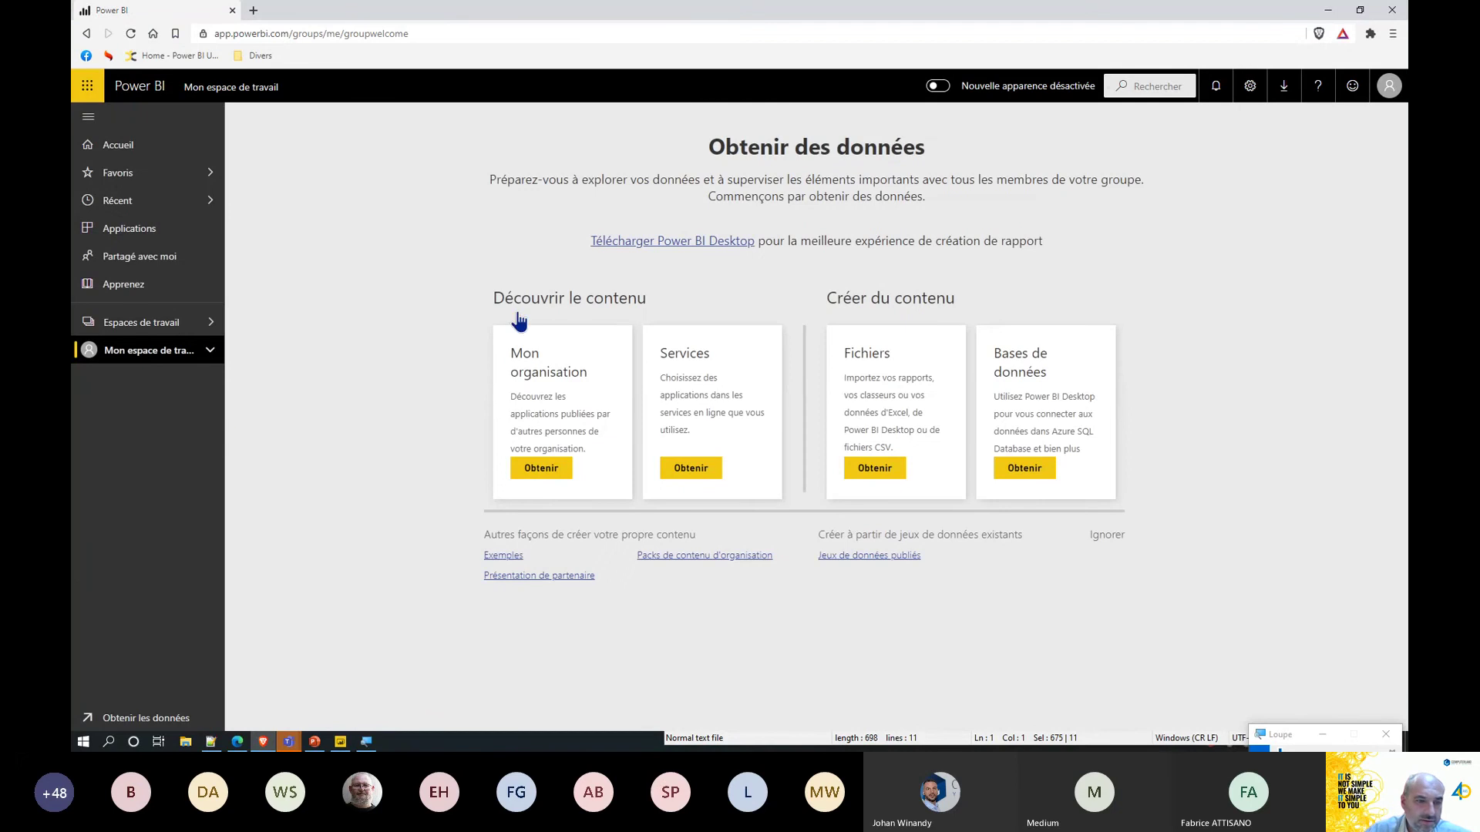
Open the DEMO_PBI report from the Demo Power BI workspace's reports in the member's session.
left_click(167, 328)
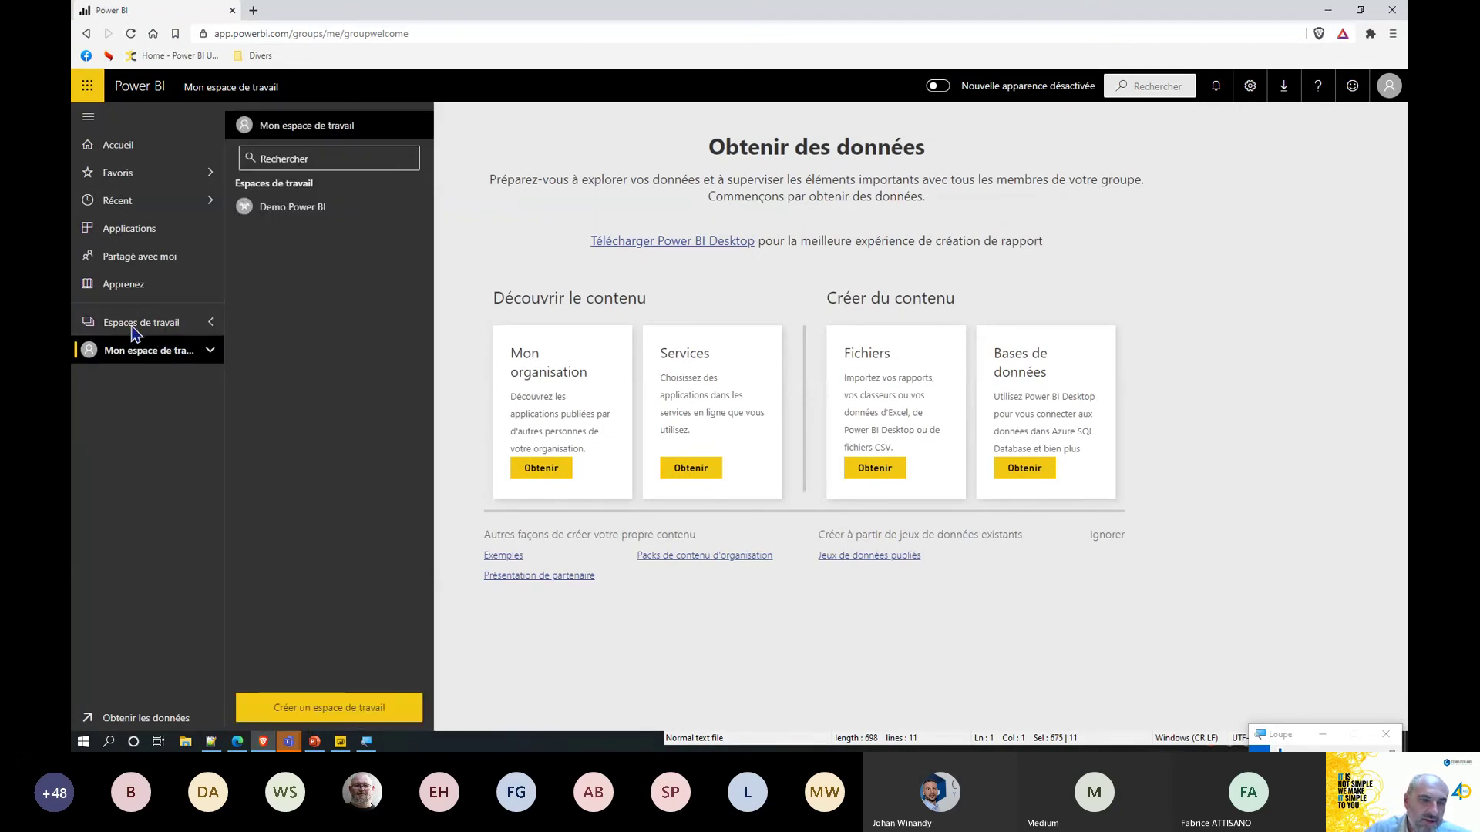
left_click(322, 208)
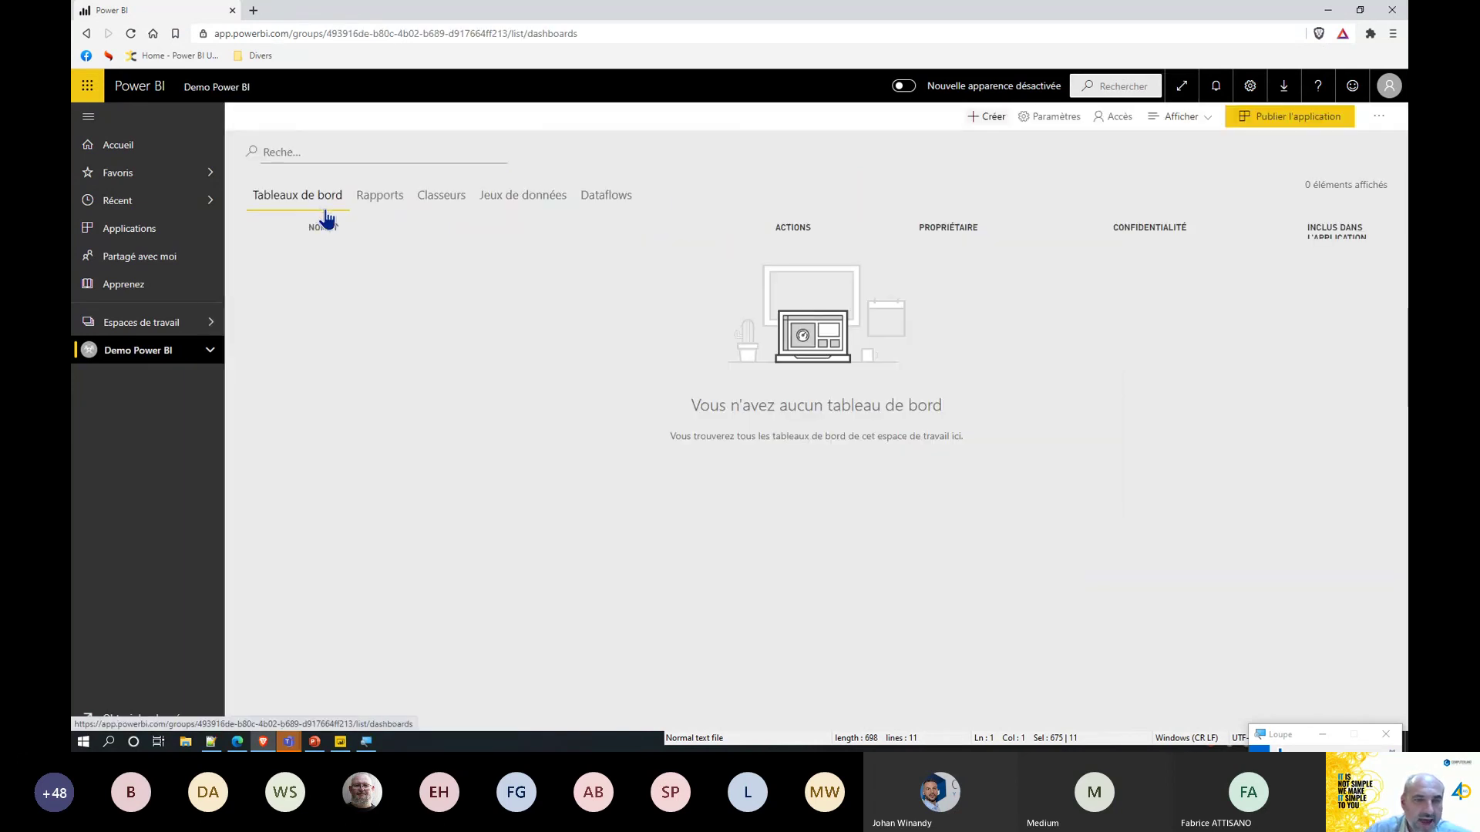
left_click(385, 202)
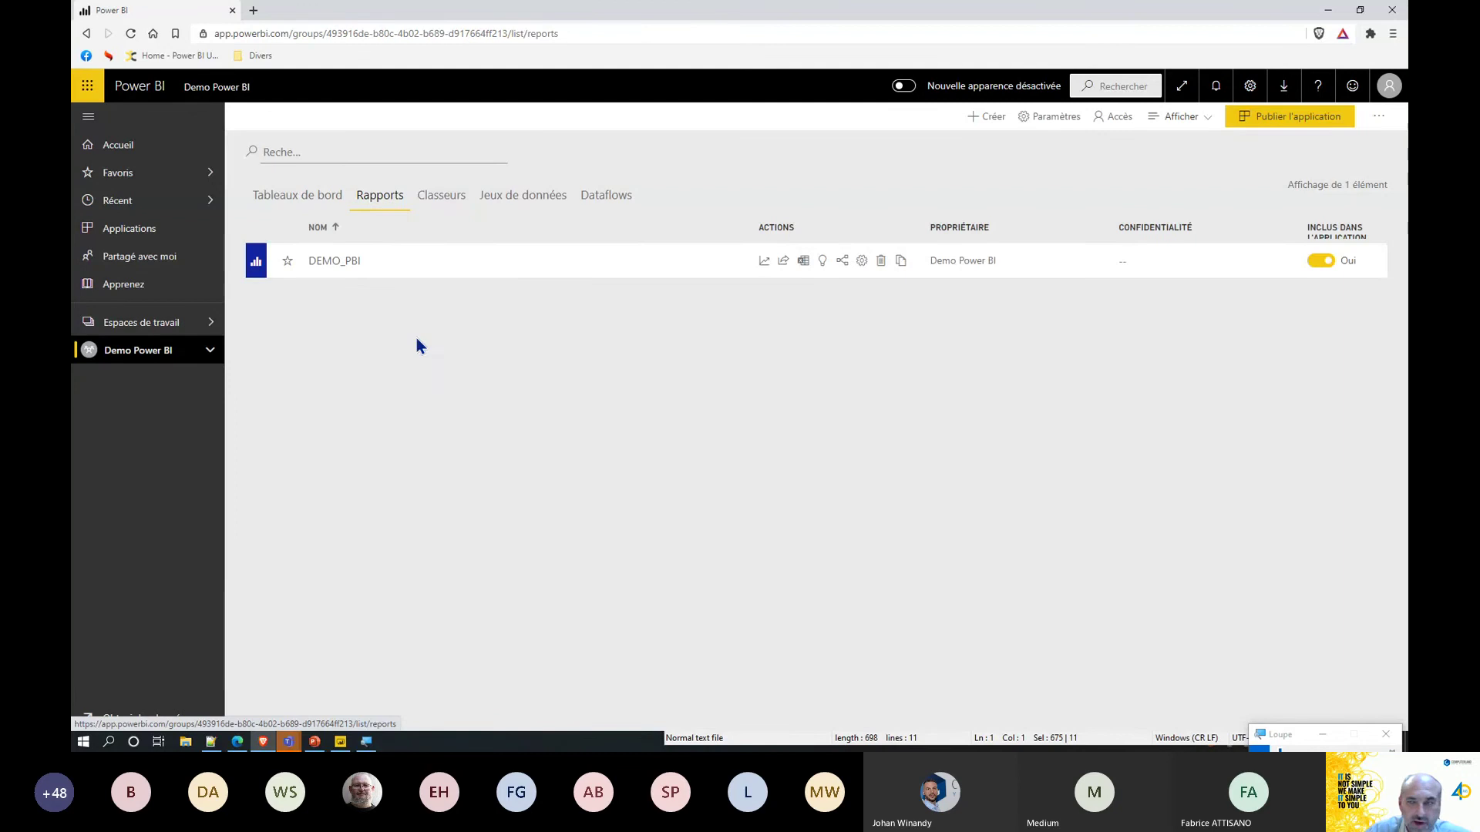
left_click(334, 261)
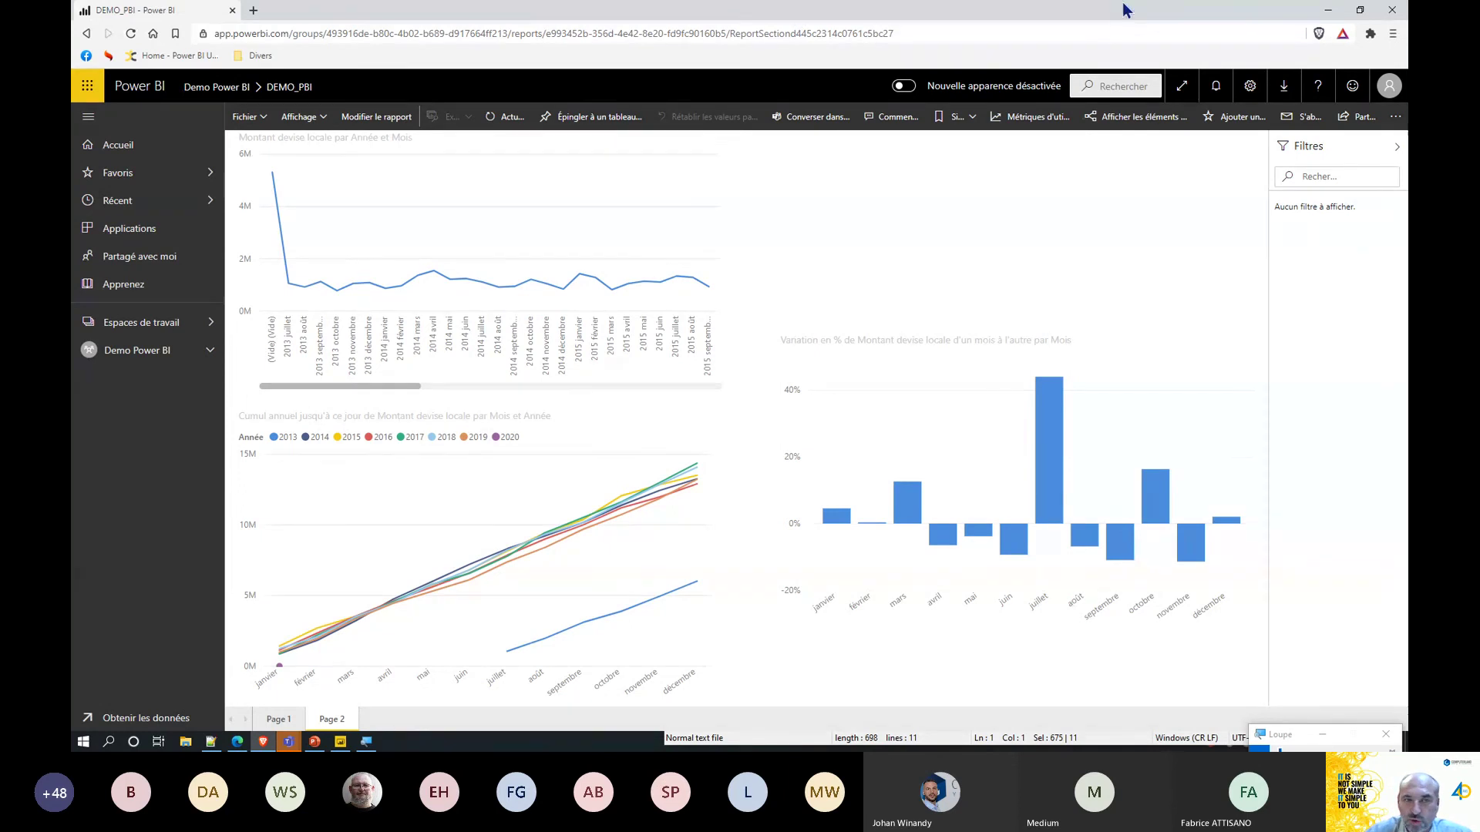
Minimize the member's browser, switch to PowerPoint and run the slide show from the current slide to the Conclusion slide.
left_click(1328, 11)
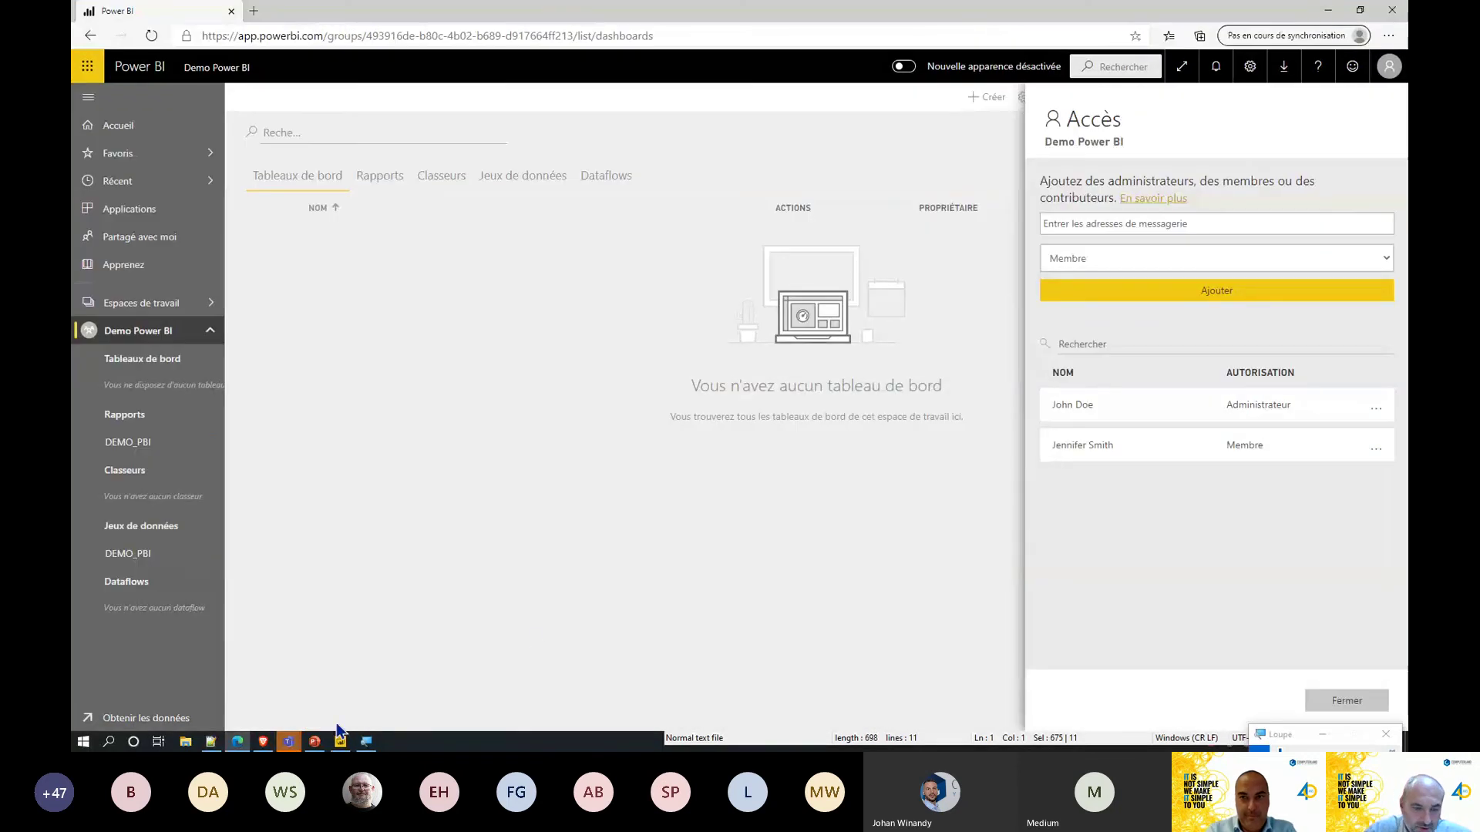
left_click(315, 742)
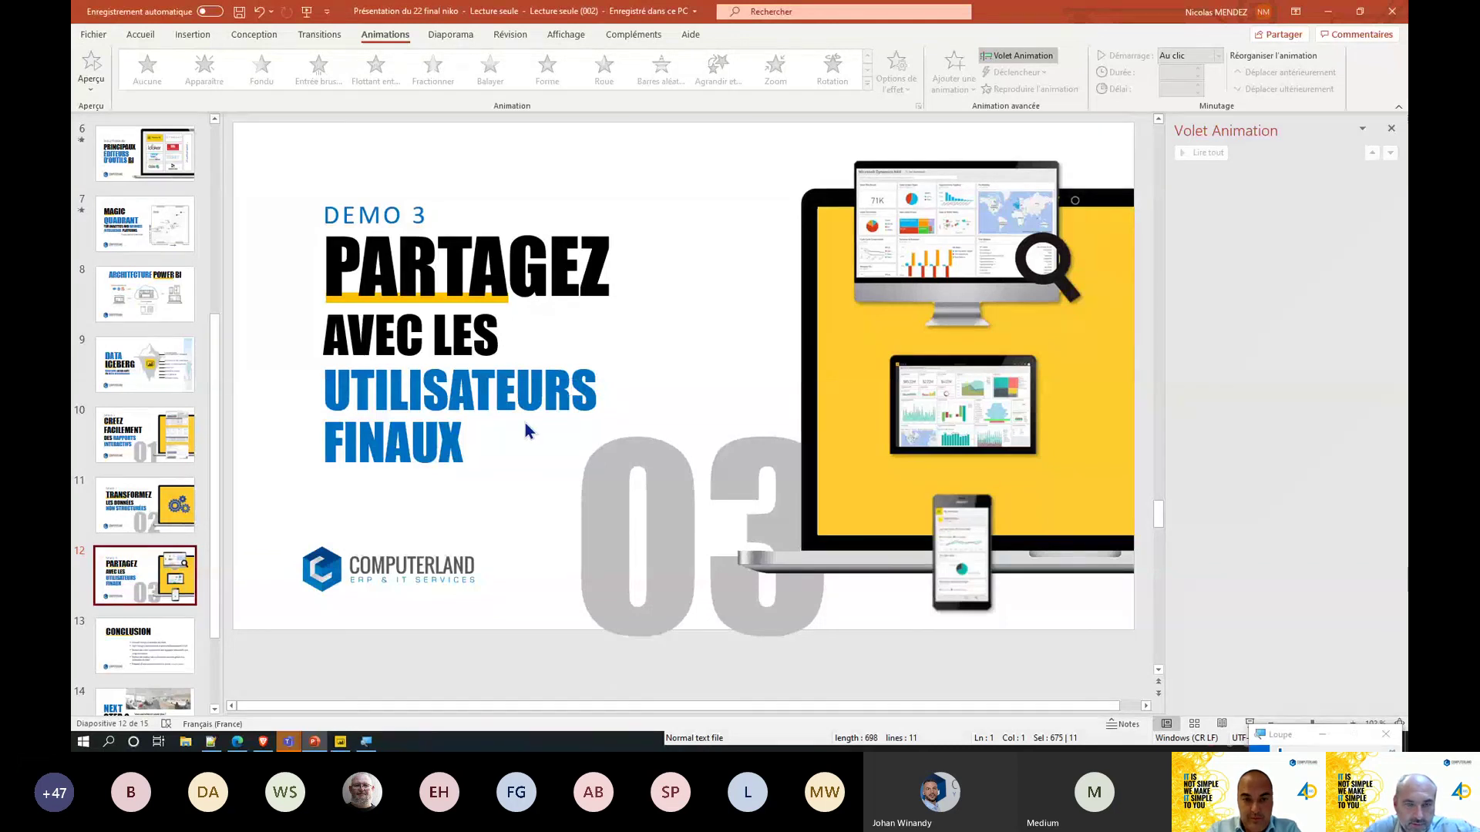
key("shift+F5")
key("Right")
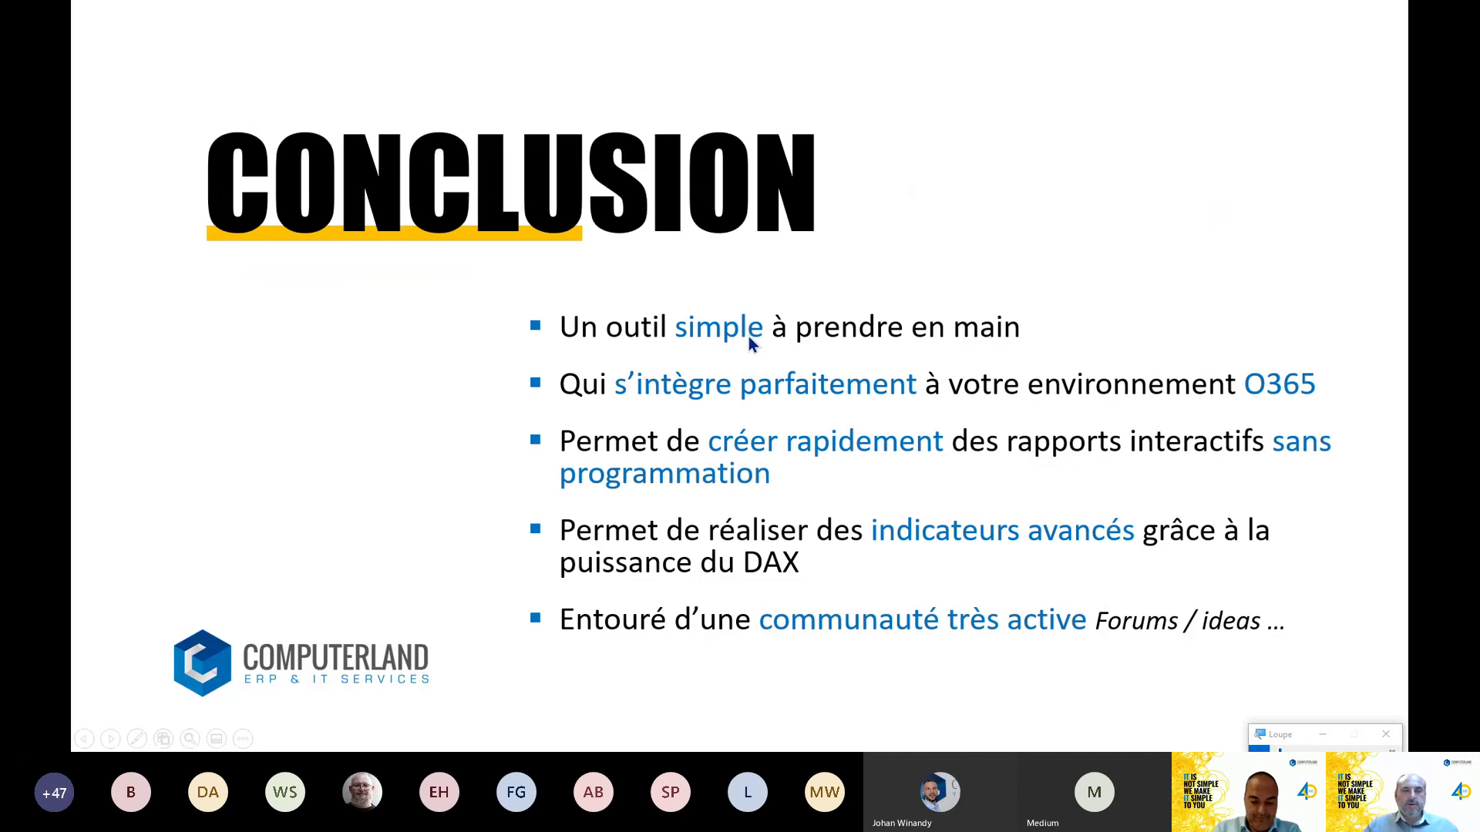